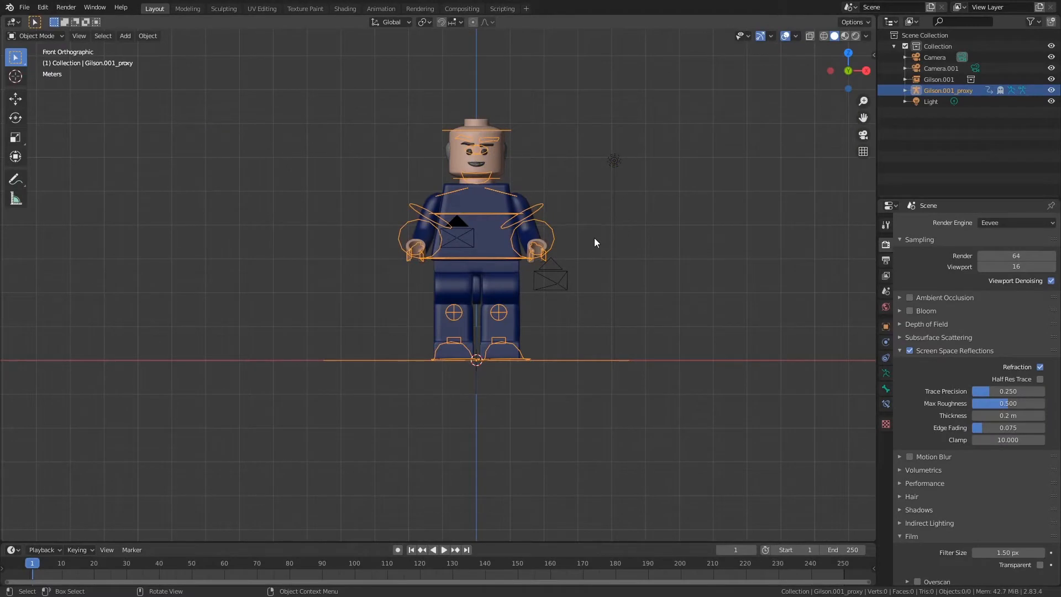
- Display the character in Material Preview shading and view it from the front
middle_click_drag(597, 235, 572, 208)
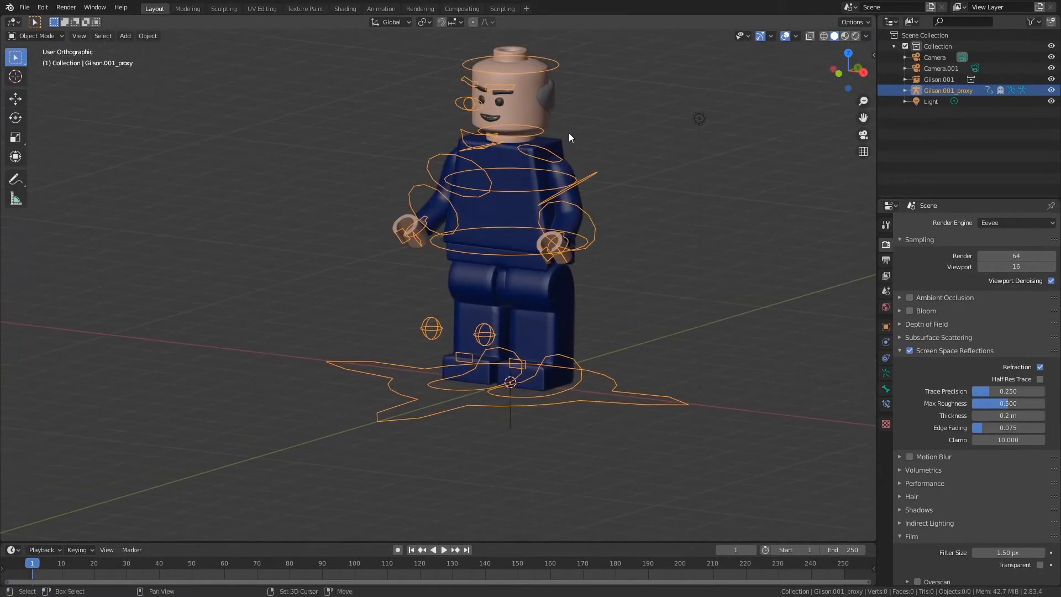
middle_click_drag(577, 146, 573, 216, "shift")
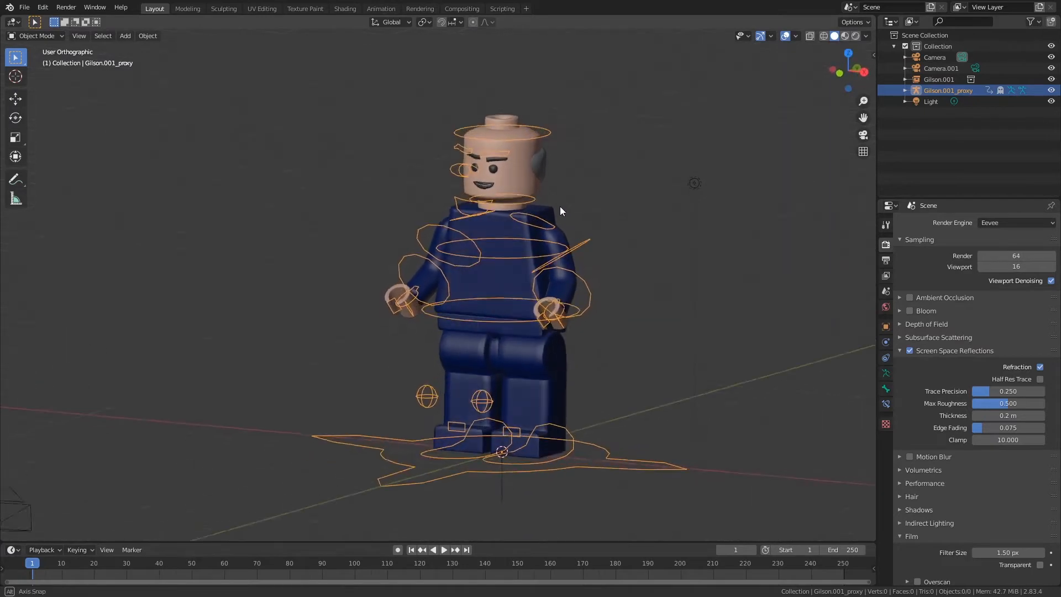
left_click(844, 35)
mouse_move(497, 247)
middle_mouse_down()
mouse_move(540, 246)
mouse_move(503, 247)
mouse_move(526, 238)
mouse_move(502, 231)
middle_mouse_up()
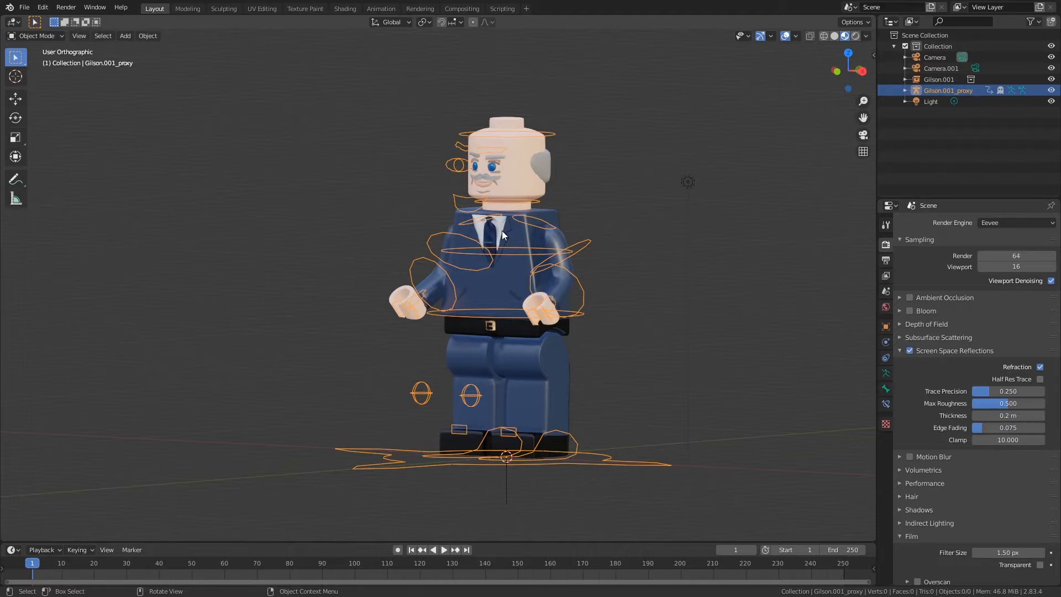
key("KP_1")
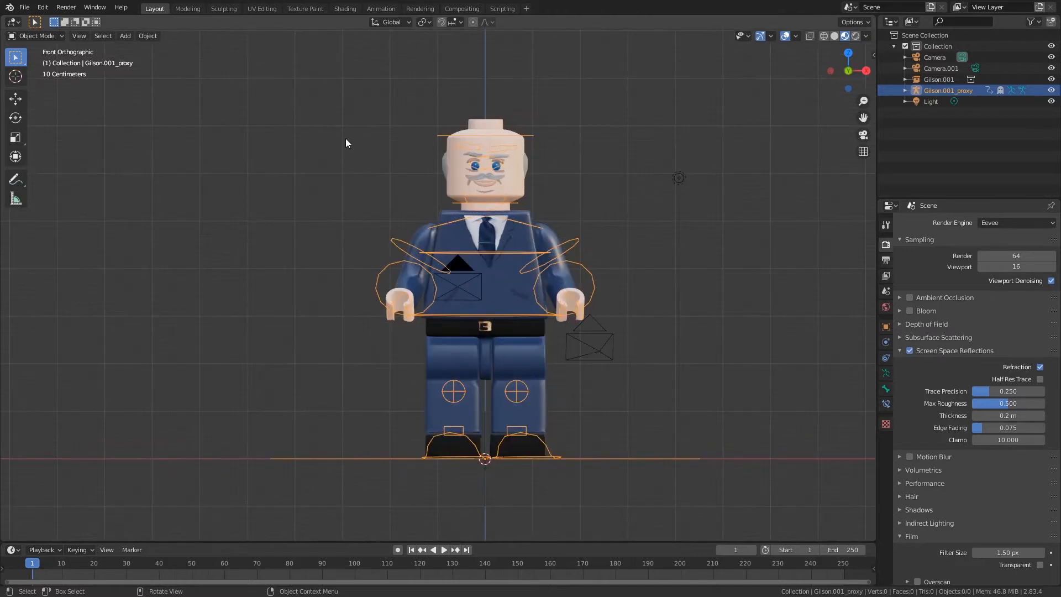
mouse_move(178, 257)
left_mouse_down()
mouse_move(210, 148)
mouse_move(273, 204)
left_mouse_up()
left_click_drag(318, 206, 344, 179)
left_click_drag(317, 161, 343, 155)
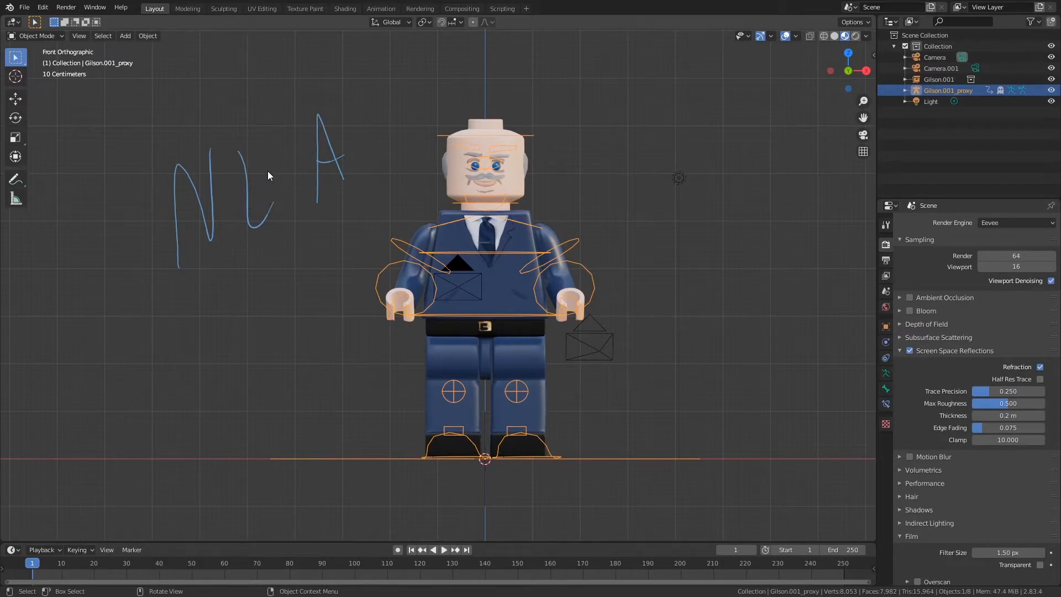
key("ctrl+z")
key("ctrl+z")
key("ctrl+z")
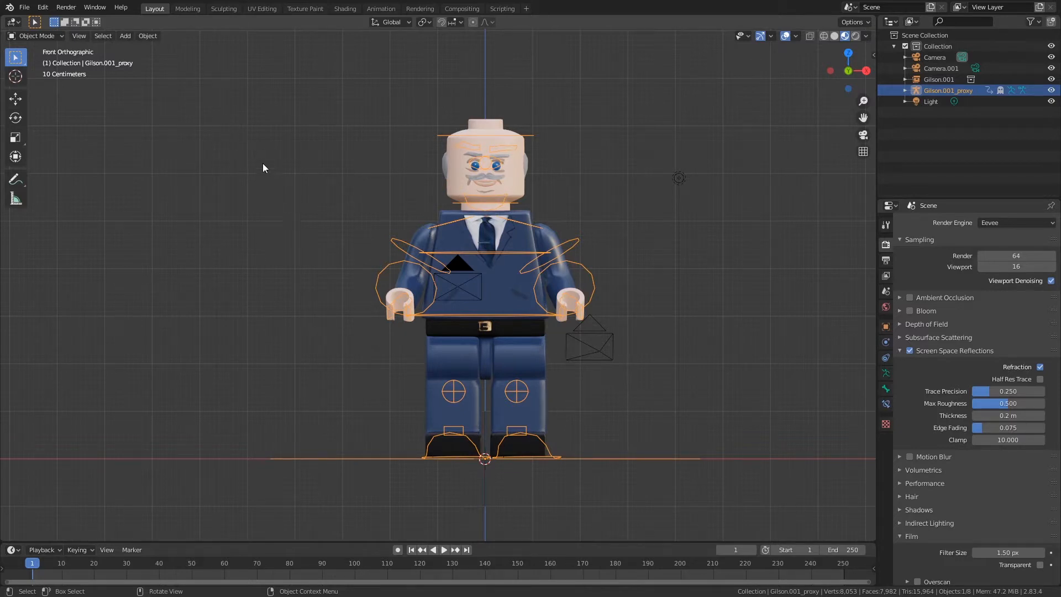
- Add a Video Editing workspace from the Video Editing templates
left_click(526, 8)
mouse_move(509, 72)
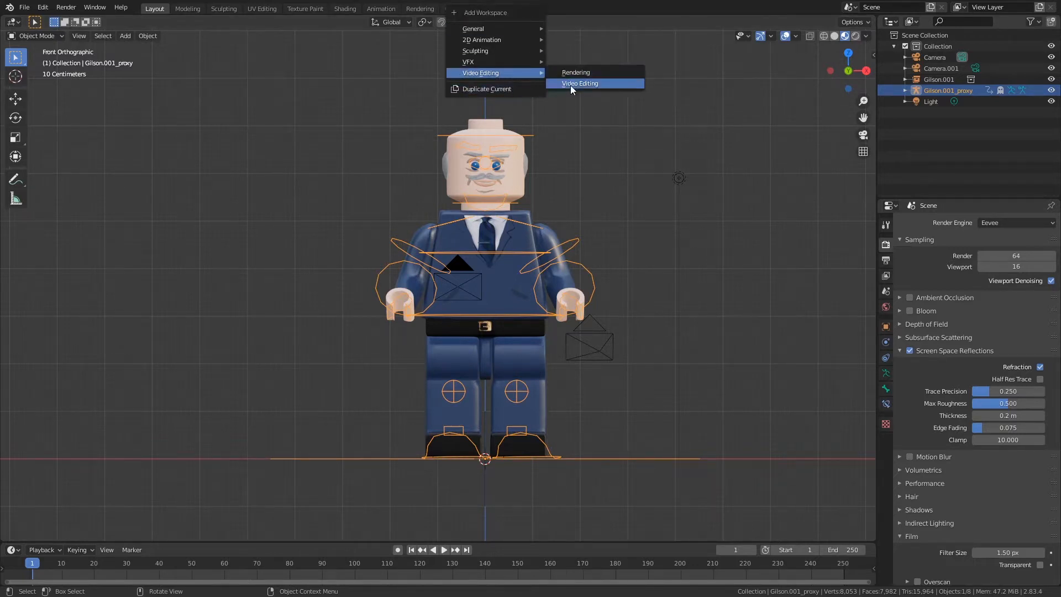
left_click(575, 84)
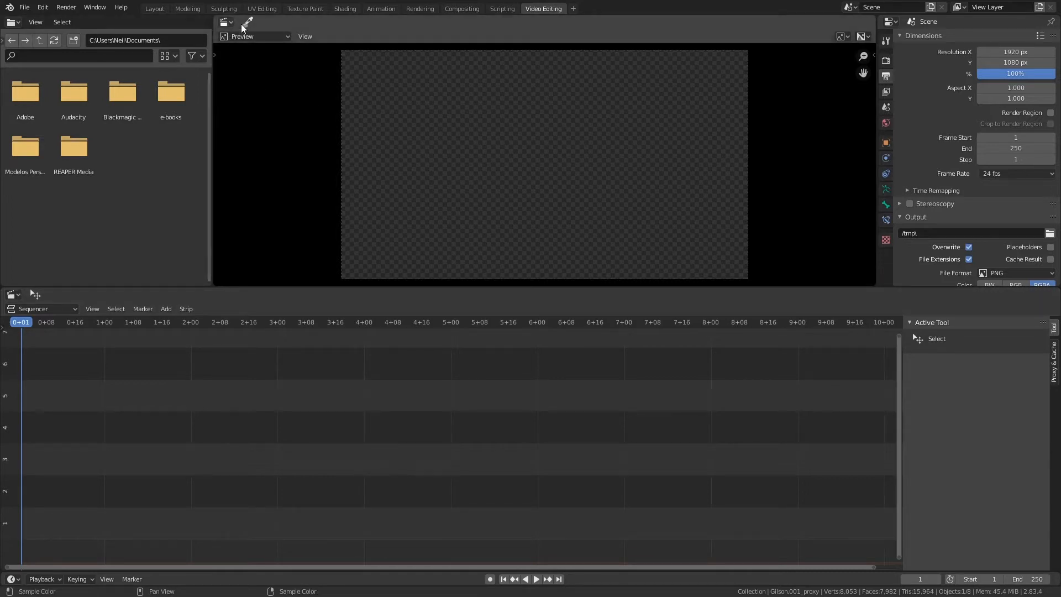
- Switch to the Animation workspace and set the Dope Sheet to Action Editor mode
left_click(386, 10)
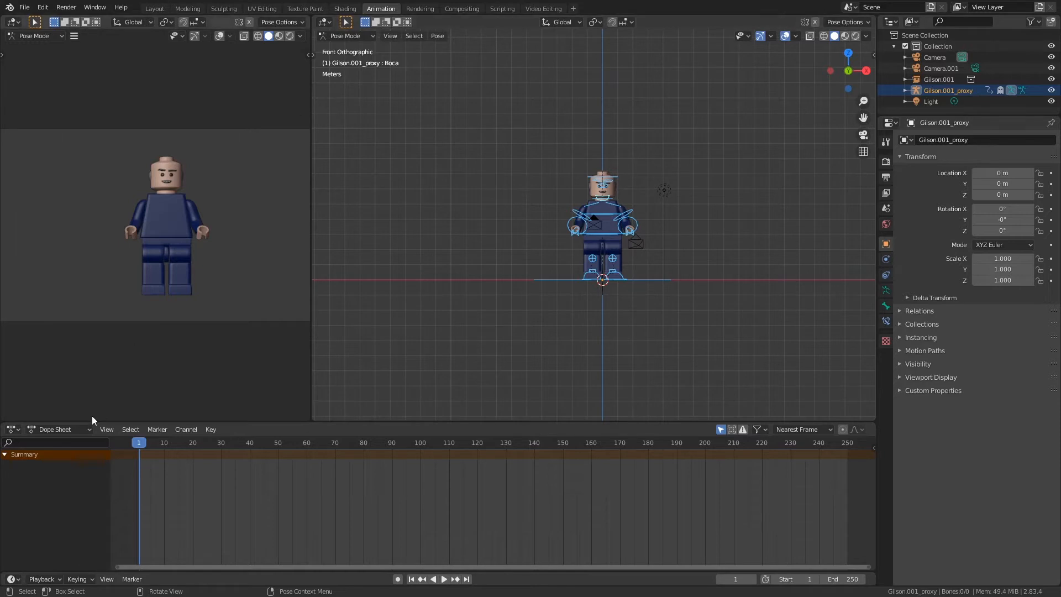
left_click(61, 430)
left_click(67, 452)
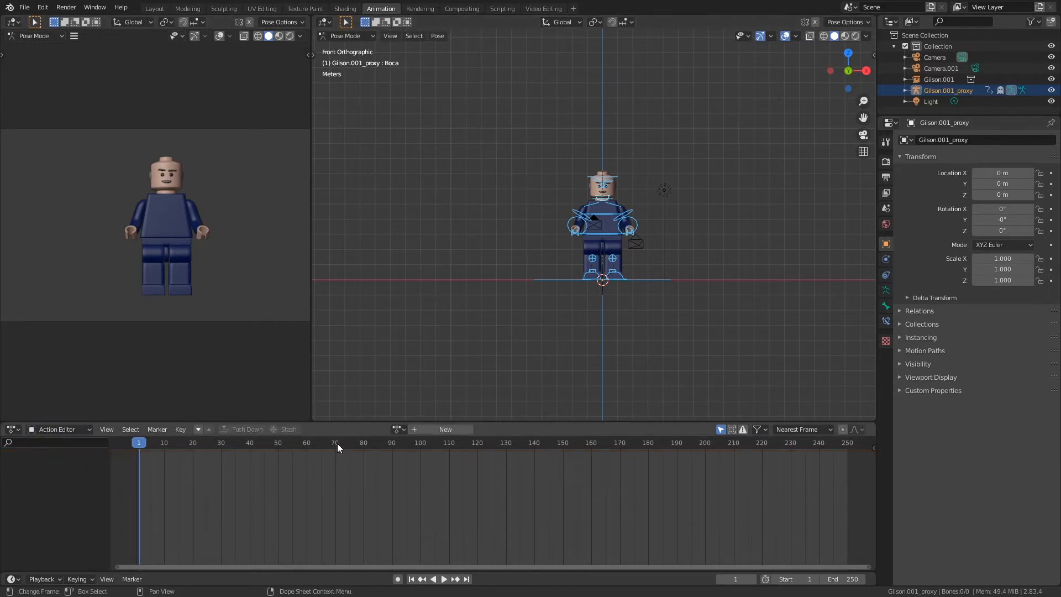
left_click(403, 431)
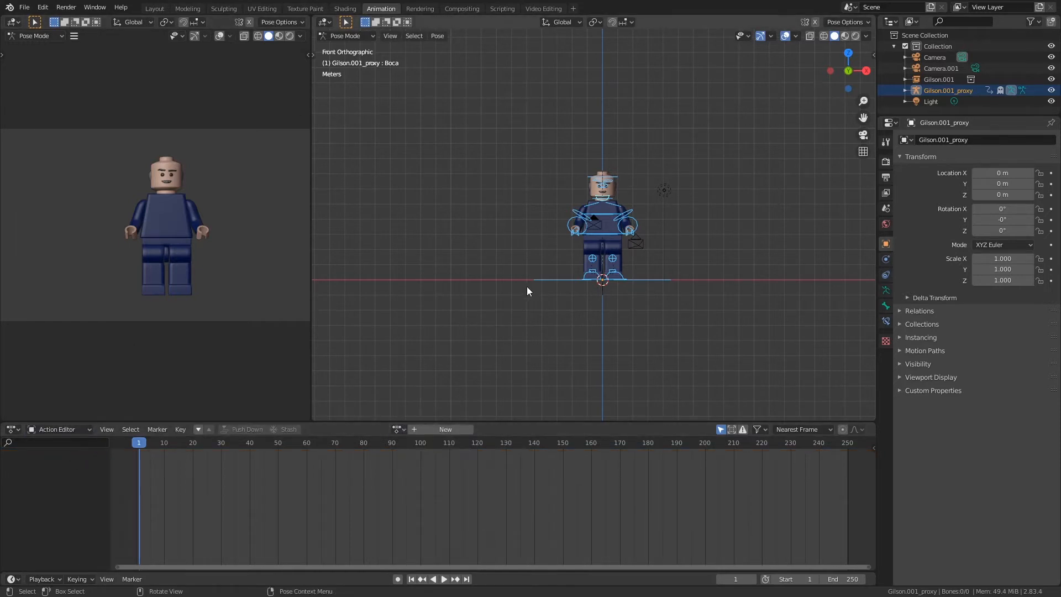
- Save the file, then link the GilsonApresenta action from TesteSync3.blend and assign it to the character's rig
key("ctrl+s")
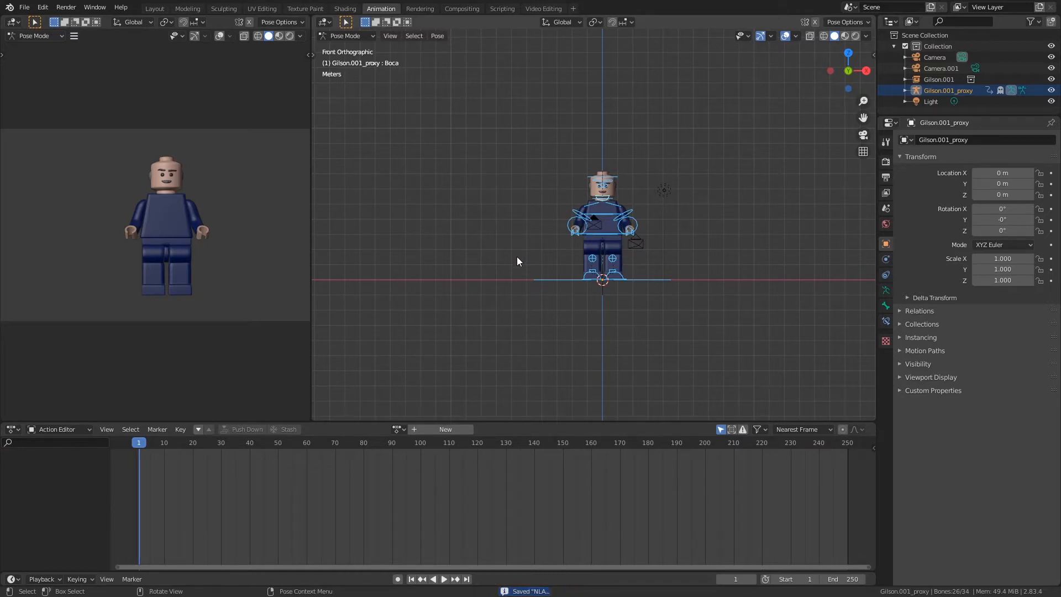
key("ctrl+alt+o")
left_click(708, 470)
left_click(399, 430)
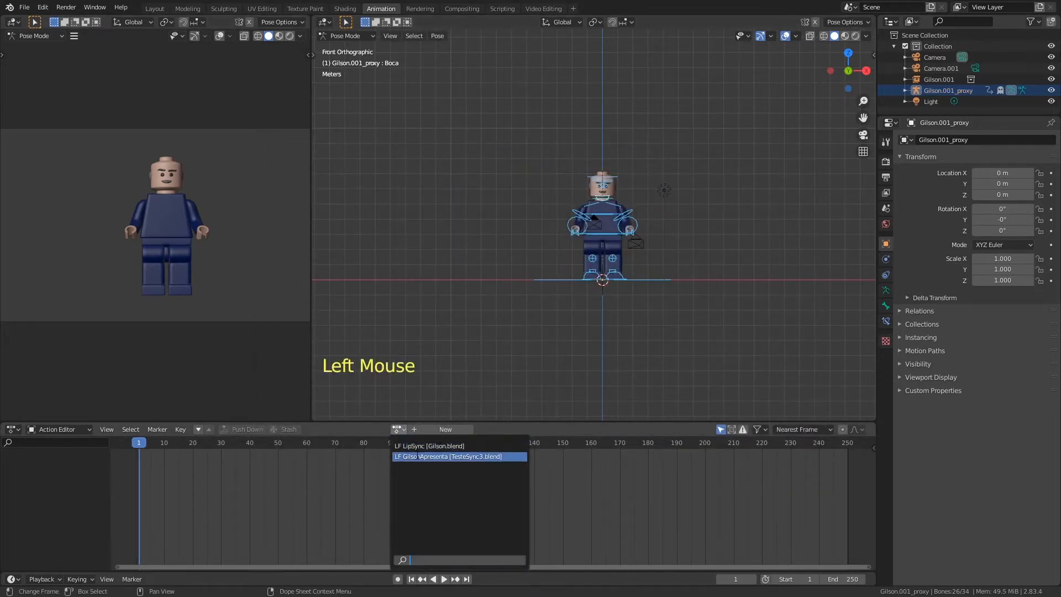
left_click(413, 457)
- Play back the GilsonApresenta action, return to frame 1 and save the file
key("space")
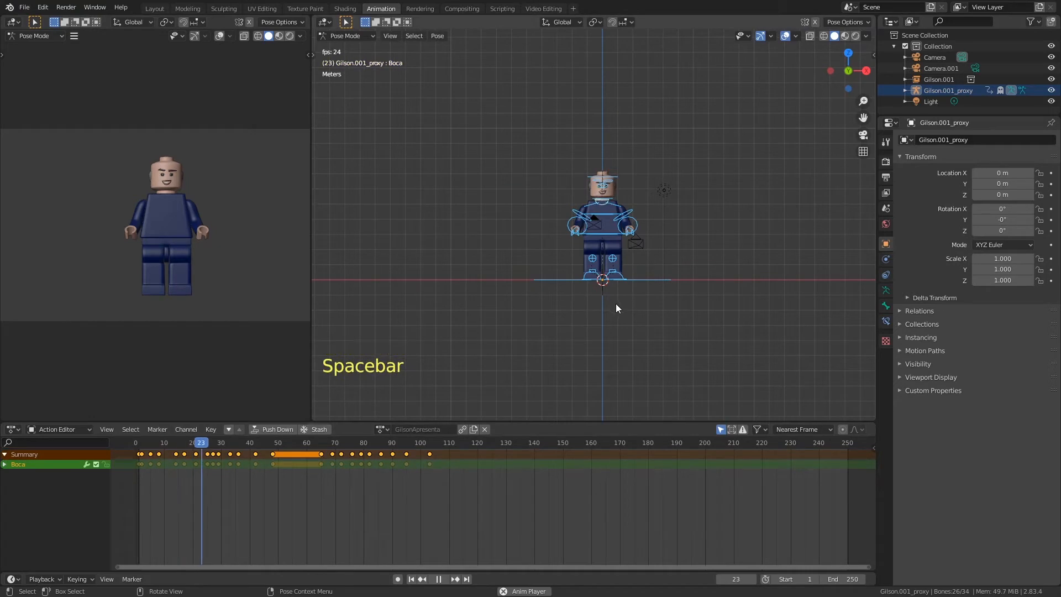
key("shift+Left")
key("ctrl+s")
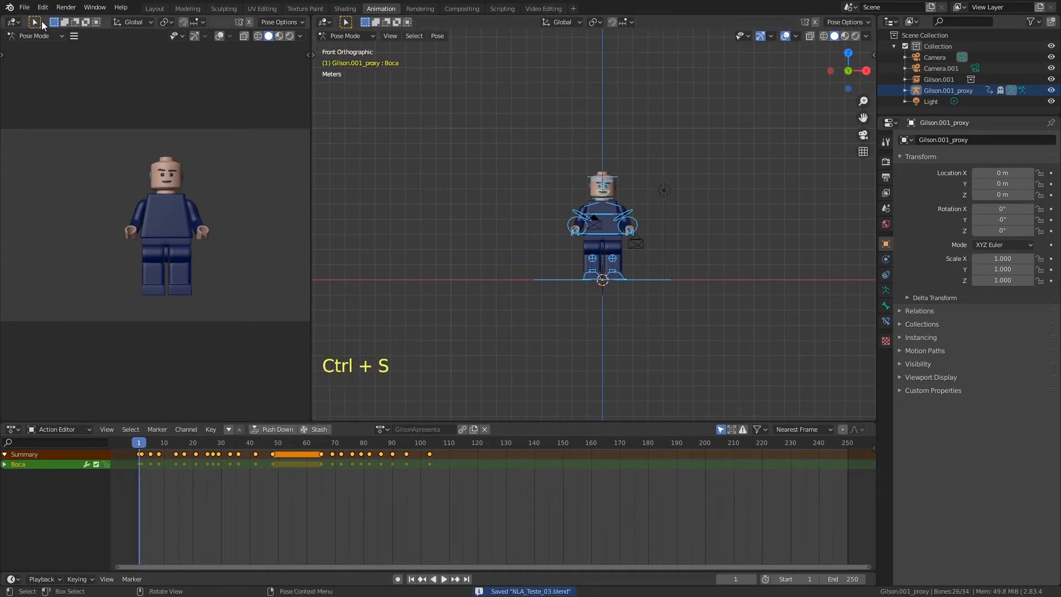
- Append the WalkPoli02Normal action from BibliotecaAnimacoes.blend
left_click(25, 7)
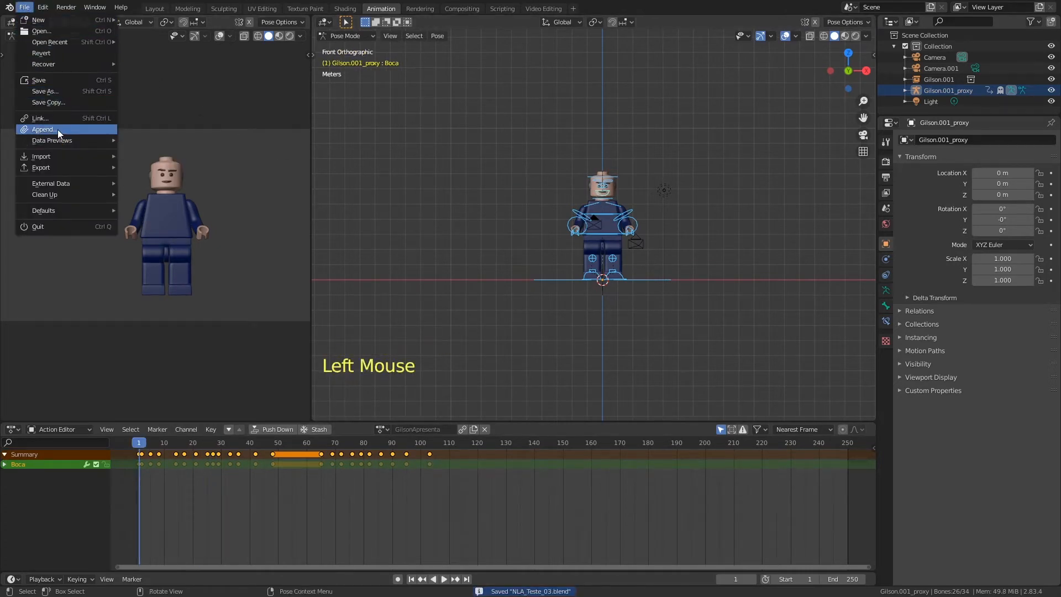
left_click(58, 130)
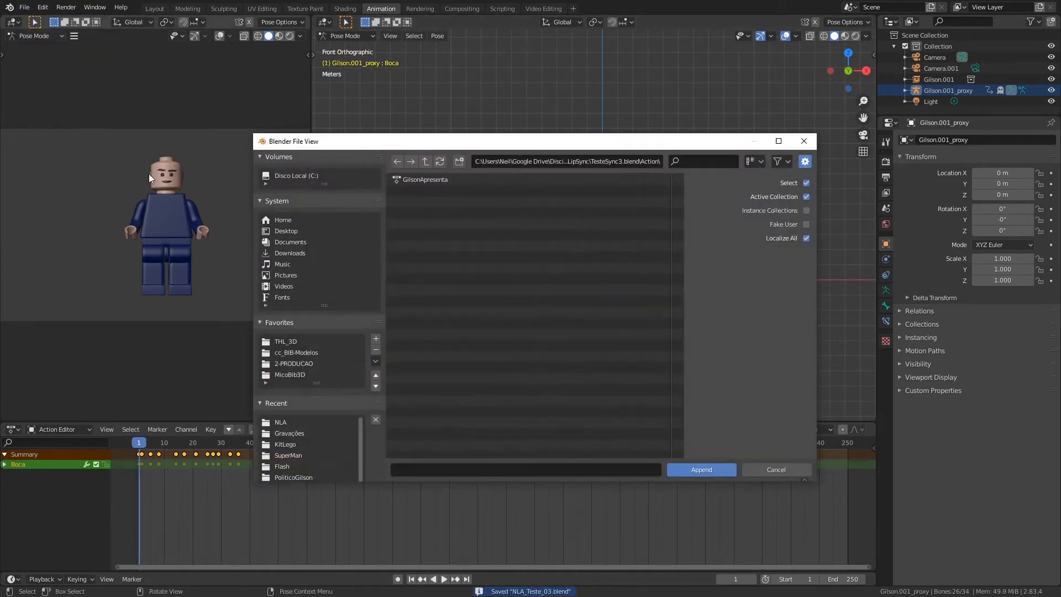
left_click(303, 444)
double_click(468, 224)
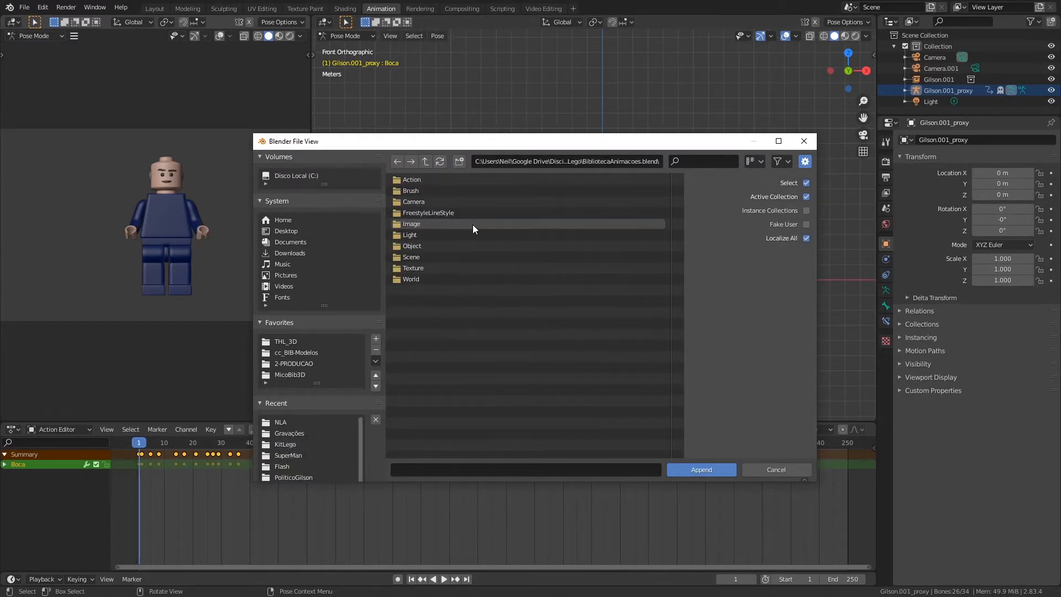
double_click(433, 179)
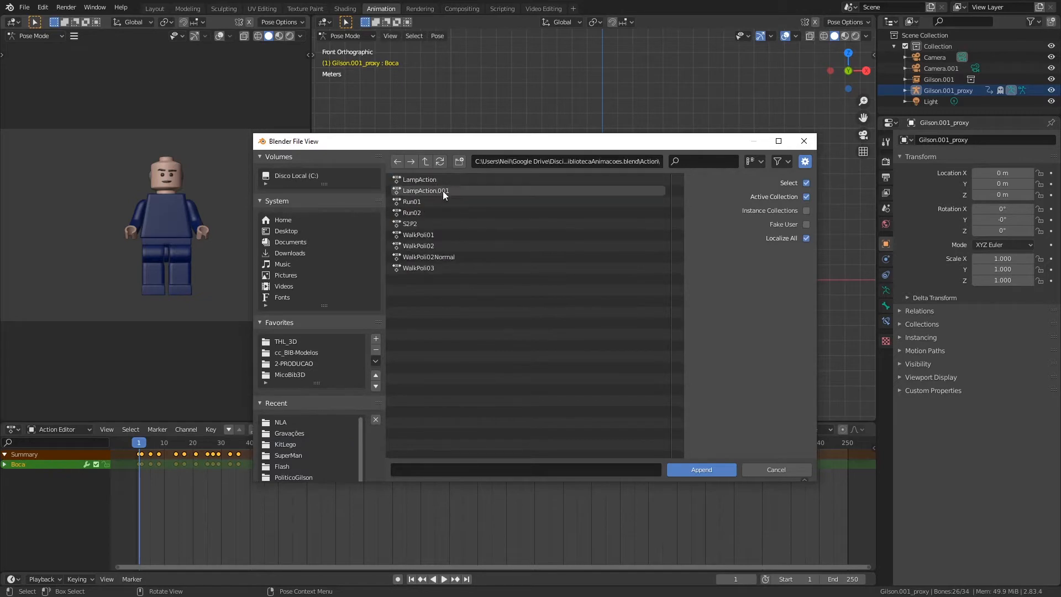
left_click(453, 256)
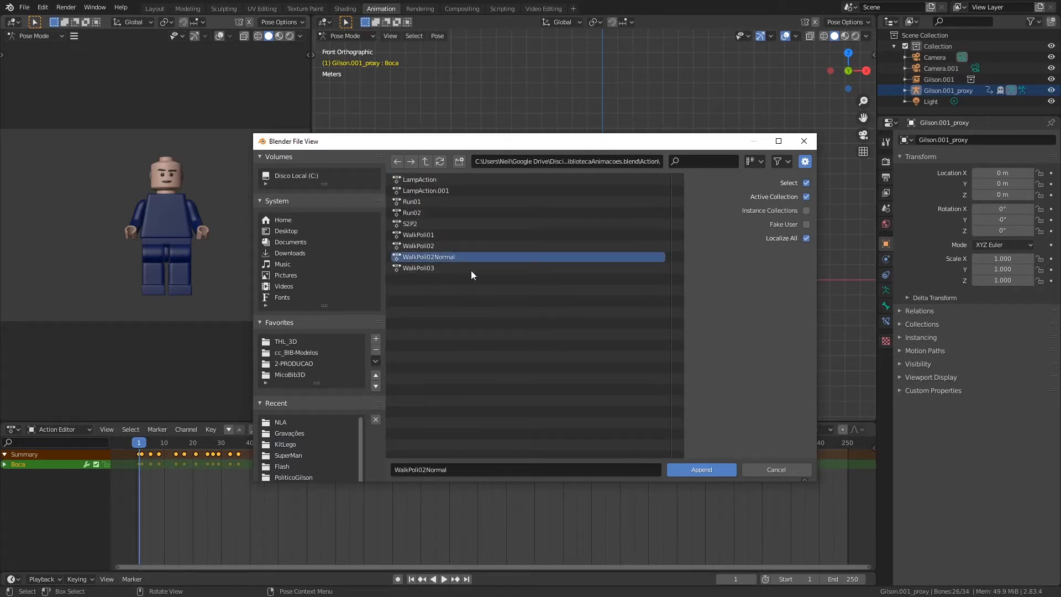
left_click(706, 470)
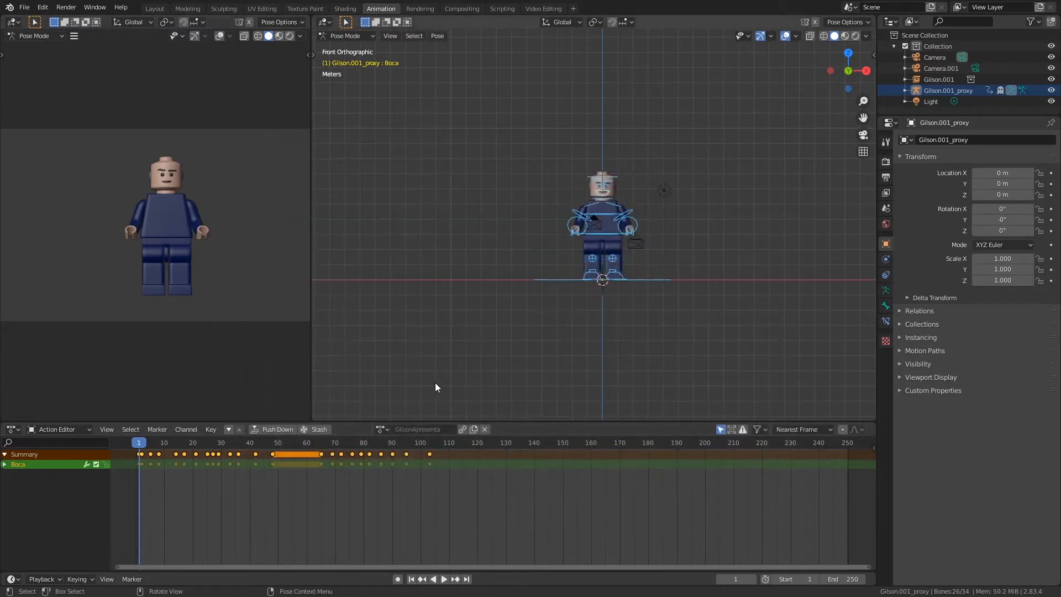
- Unlink the GilsonApresenta action from the rig and assign WalkPoli02Normal in its place
left_click(484, 429)
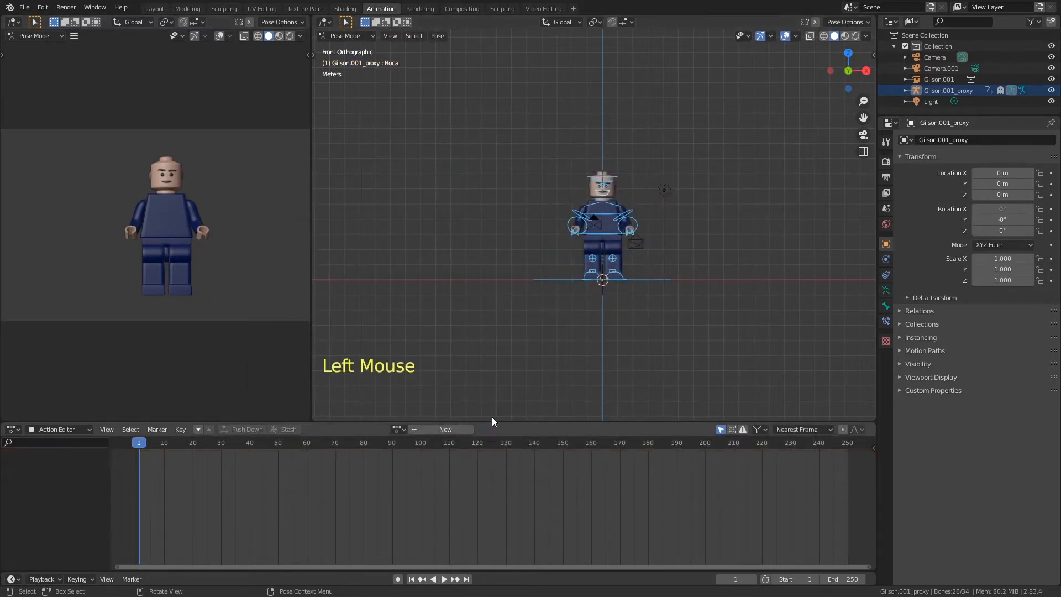
left_click(399, 430)
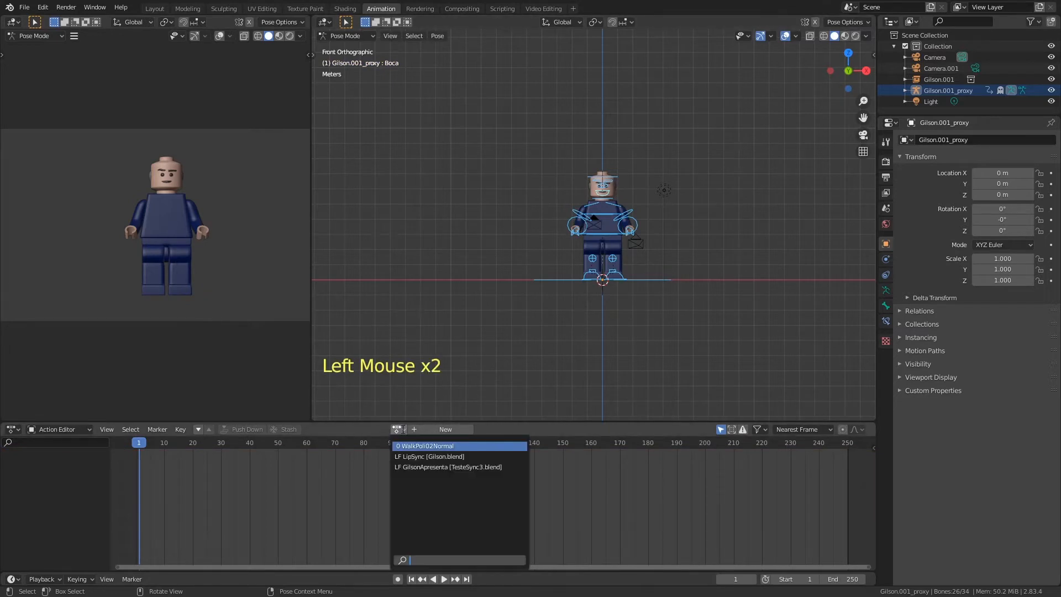
left_click(430, 446)
- Preview the walk cycle up to frame 26 and give the WalkPoli02Normal action a fake user
key("space")
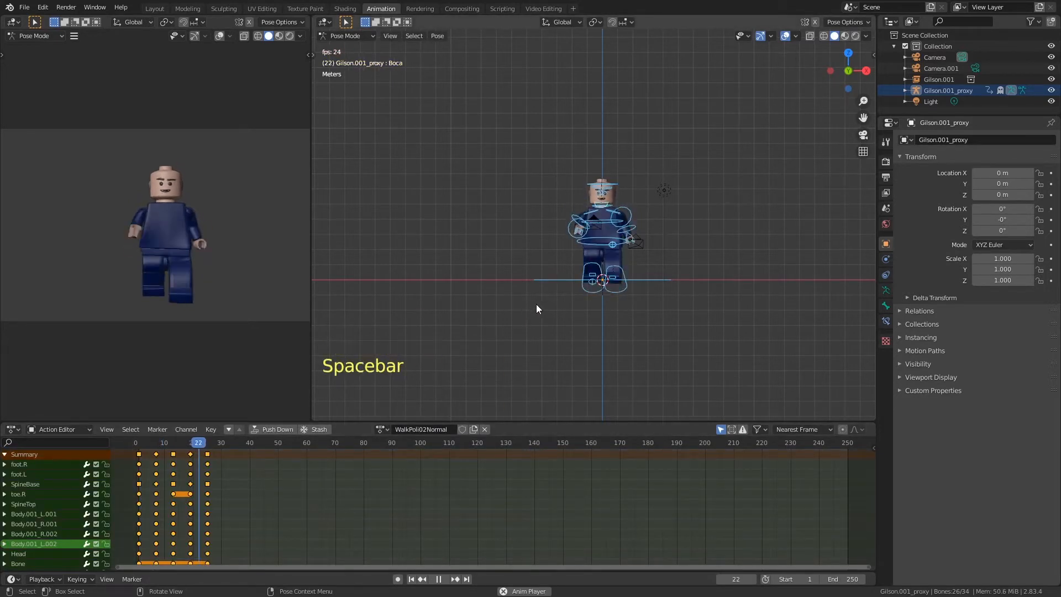
key("space")
left_click_drag(157, 442, 211, 460)
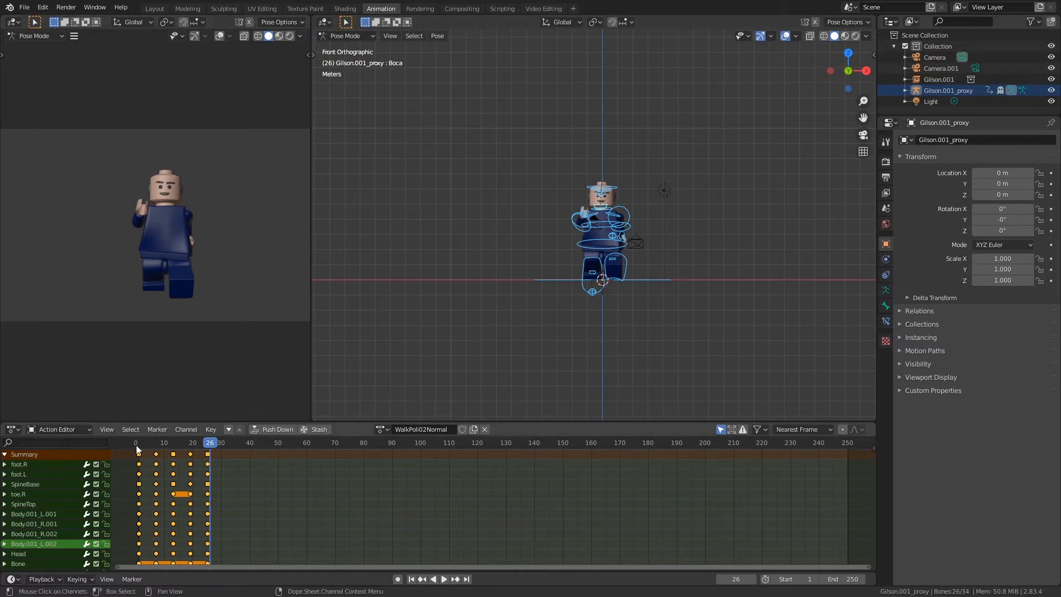
left_click(465, 429)
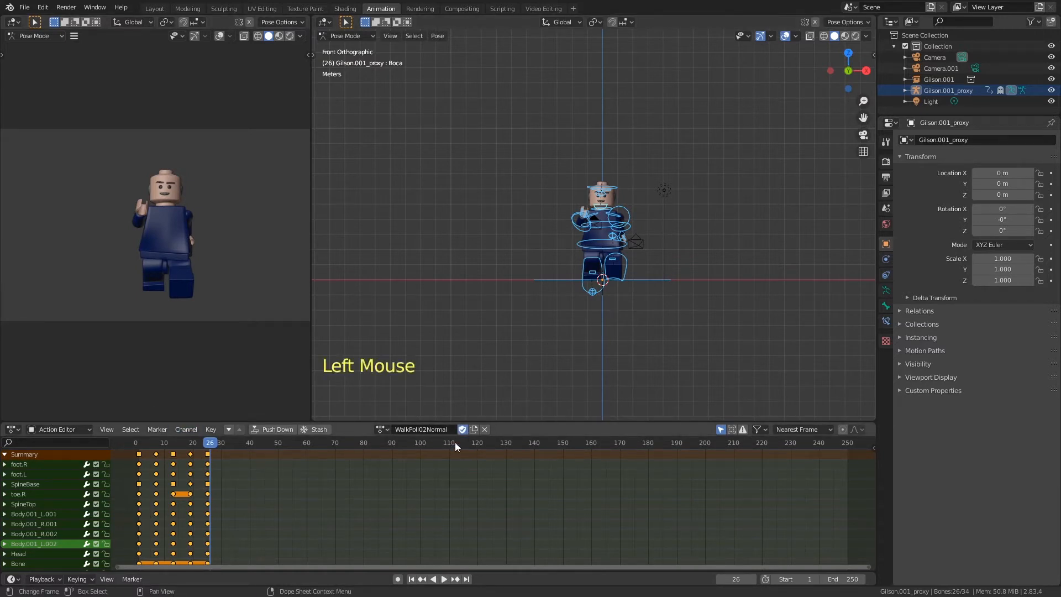
mouse_move(145, 443)
left_mouse_down()
mouse_move(161, 442)
mouse_move(150, 443)
left_mouse_up()
- Open the Nonlinear Animation editor and delete the rig's five tracks, NlaTrack through NlaTrack.004
left_click(12, 430)
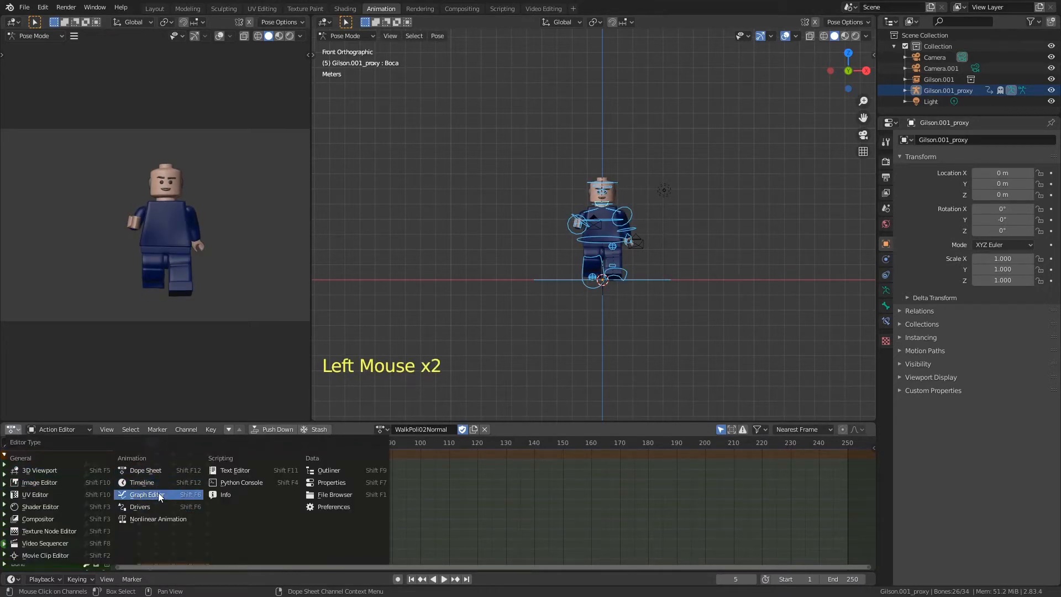
left_click(157, 521)
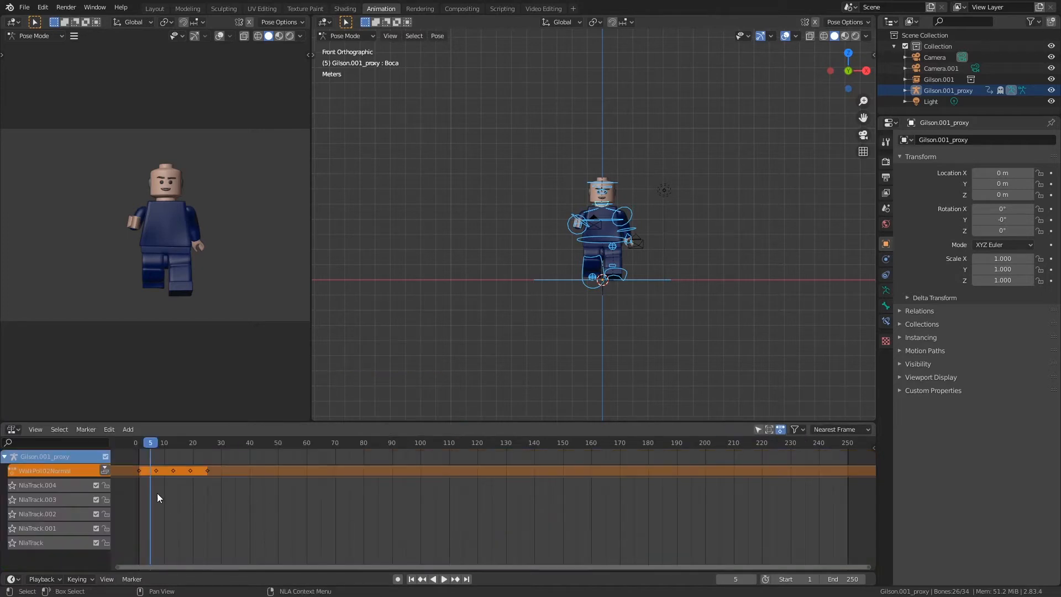
left_click(50, 486, "shift")
left_click(50, 485)
left_click(55, 500, "shift")
left_click(57, 514, "shift")
left_click(58, 529, "shift")
left_click(61, 542, "shift")
key("Delete")
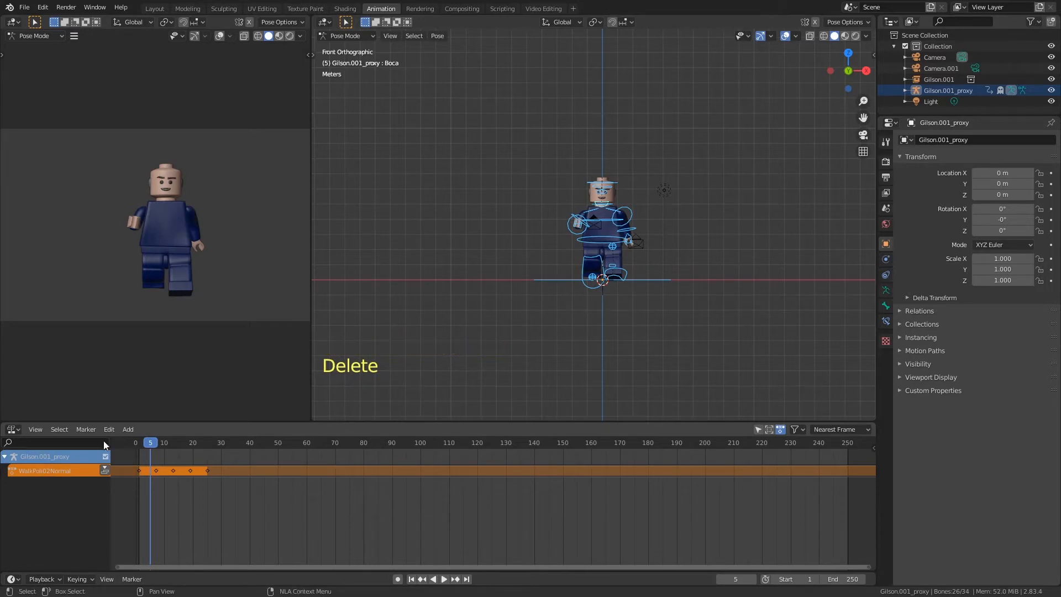
- Unlink WalkPoli02Normal from the rig in the Action Editor and return to the Nonlinear Animation editor at frame 1
left_click(12, 429)
left_click(12, 429)
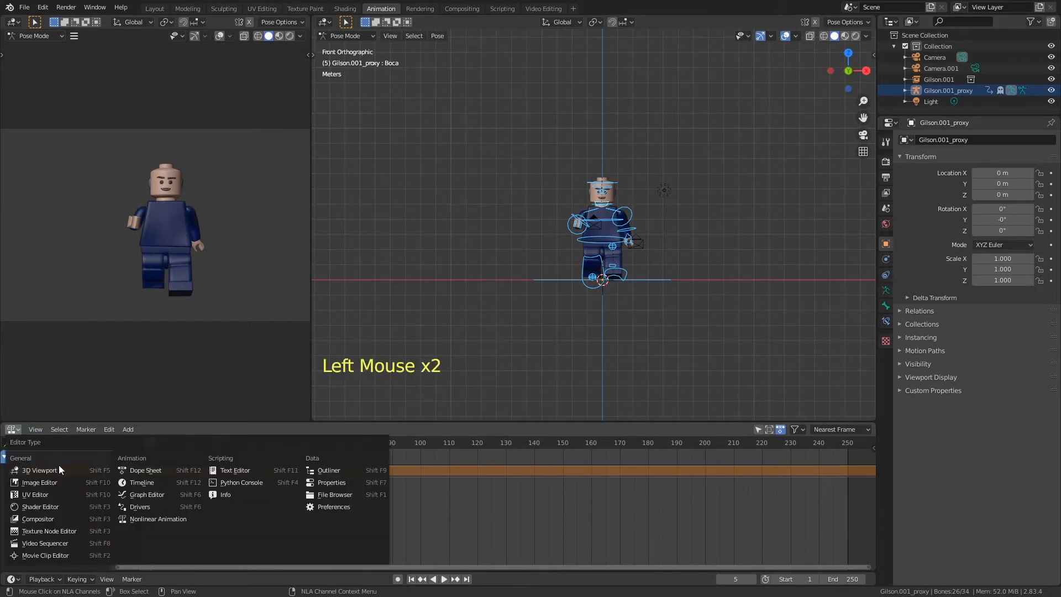
left_click(167, 470)
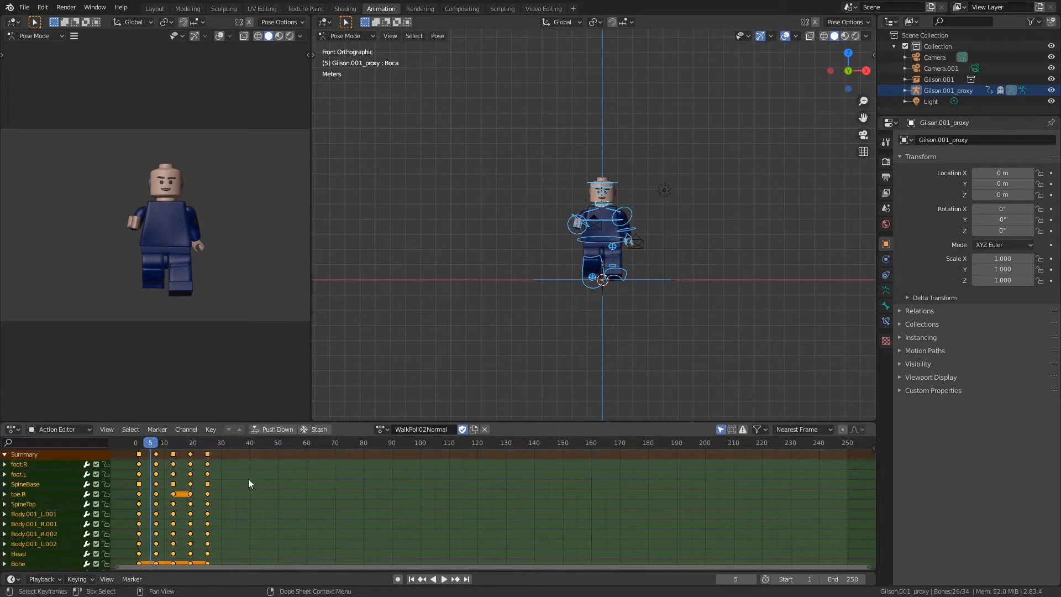
left_click(484, 430)
left_click(12, 429)
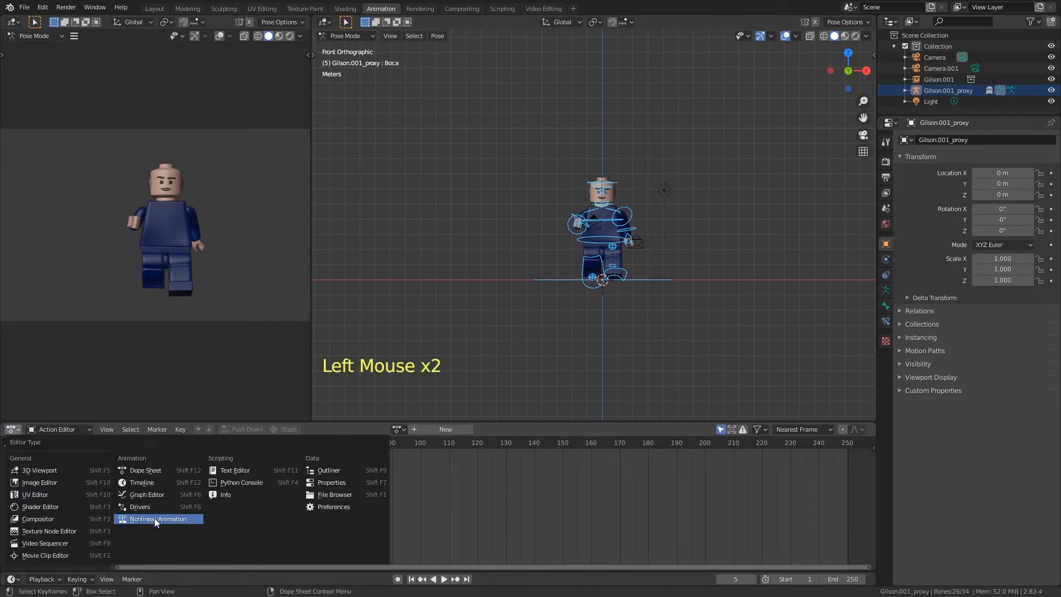
left_click(154, 518)
key("shift+Left")
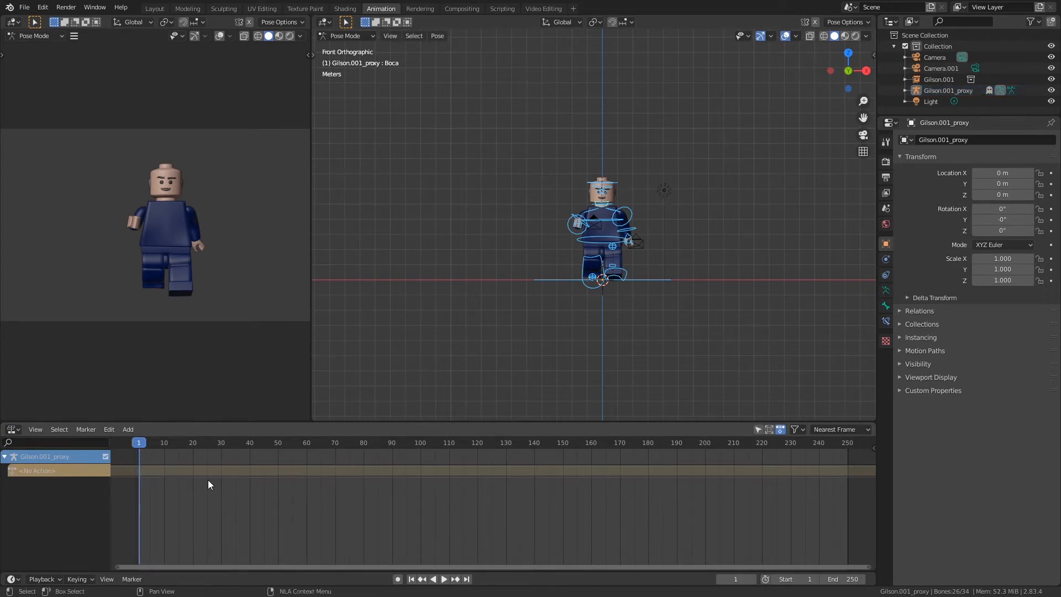
- Try to add WalkPoli02Normal as an action strip at frame 1 and undo it
key("shift+a")
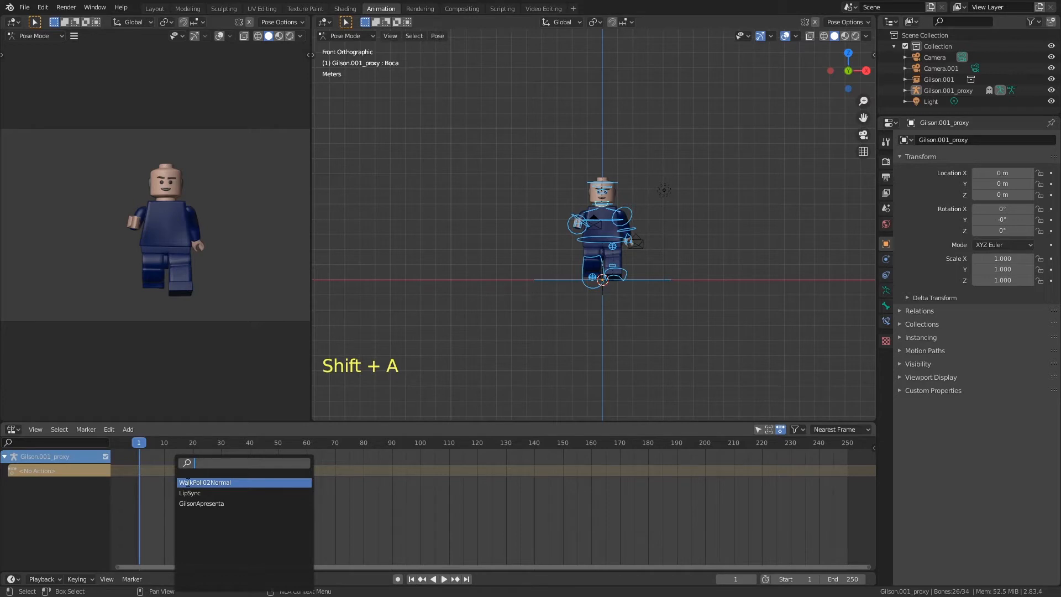
left_click(206, 483)
key("ctrl+z")
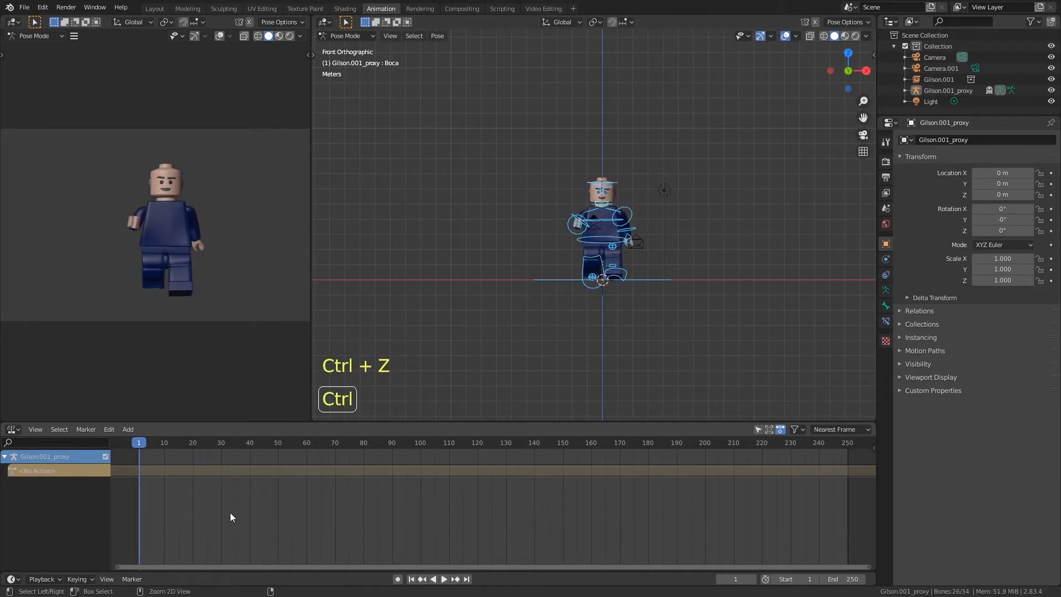
- Assign the WalkPoli02Normal action to the rig in the Action Editor
left_click(20, 432)
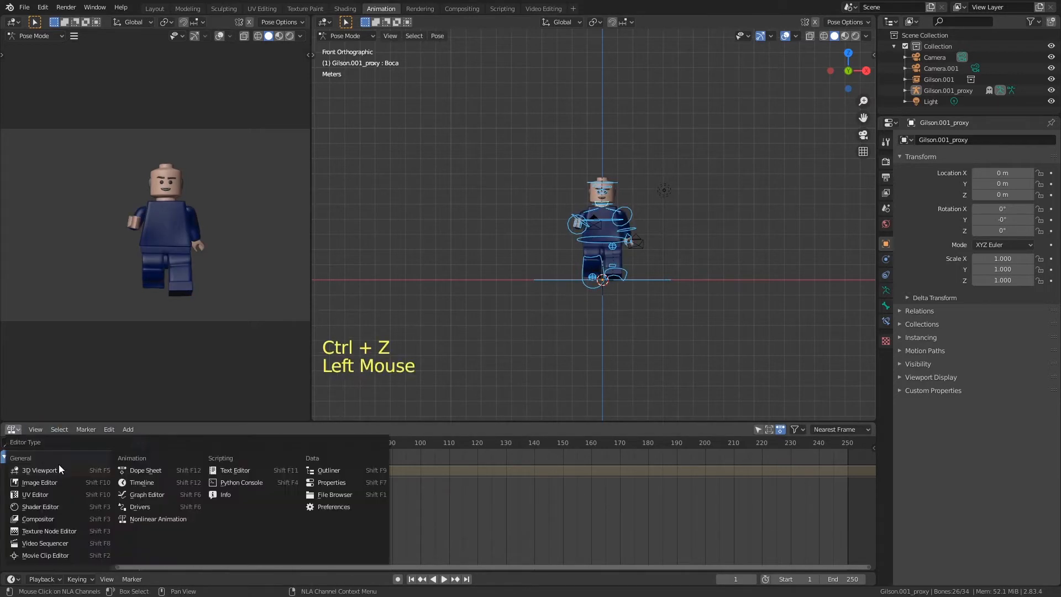
left_click(151, 472)
left_click(398, 429)
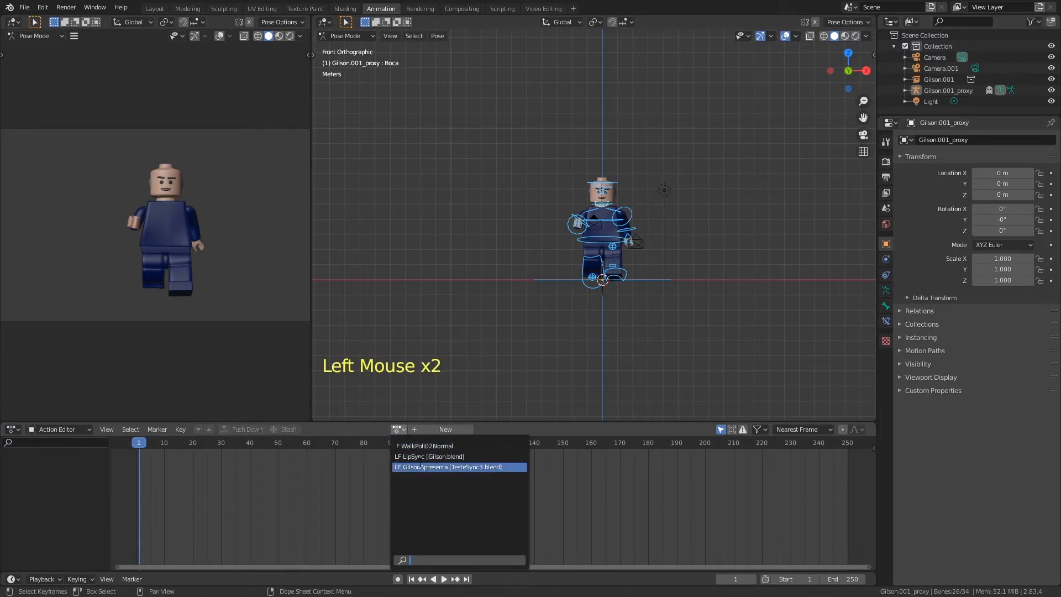
left_click(428, 446)
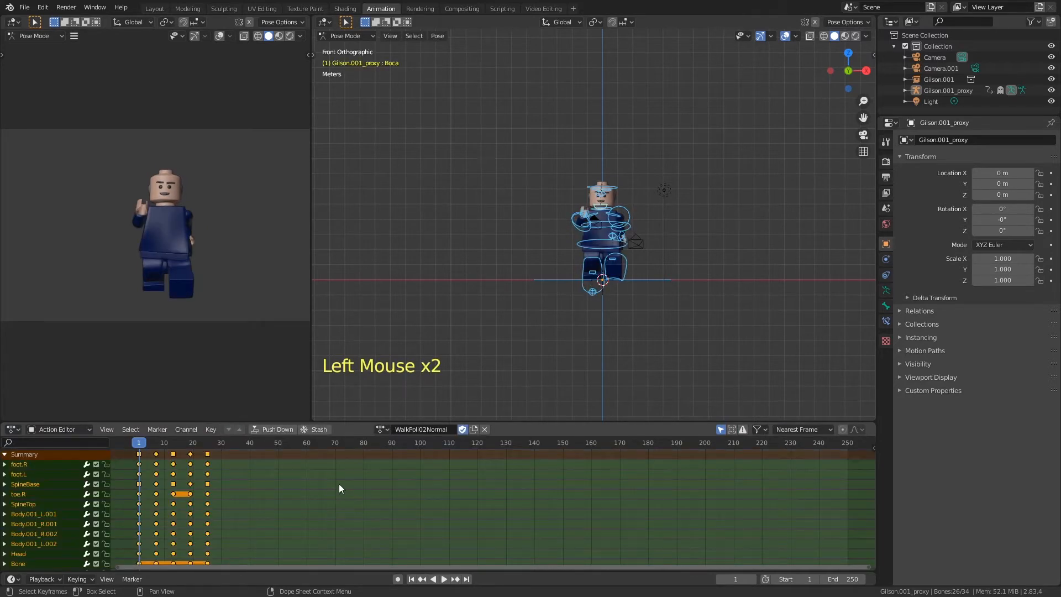
- Return to the Nonlinear Animation editor and push the WalkPoli02Normal action down into a strip
left_click(12, 430)
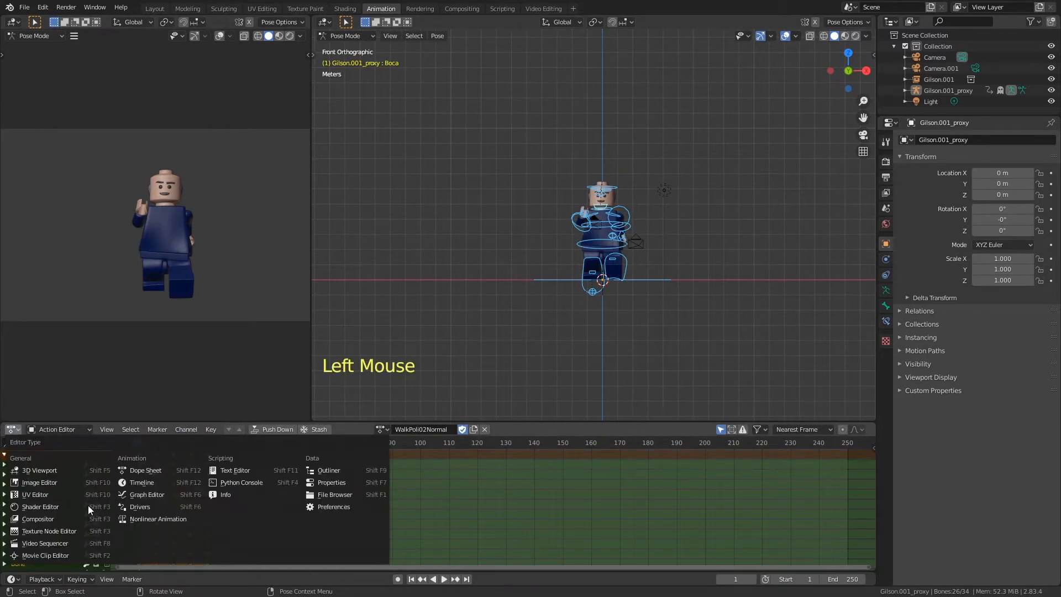
left_click(148, 518)
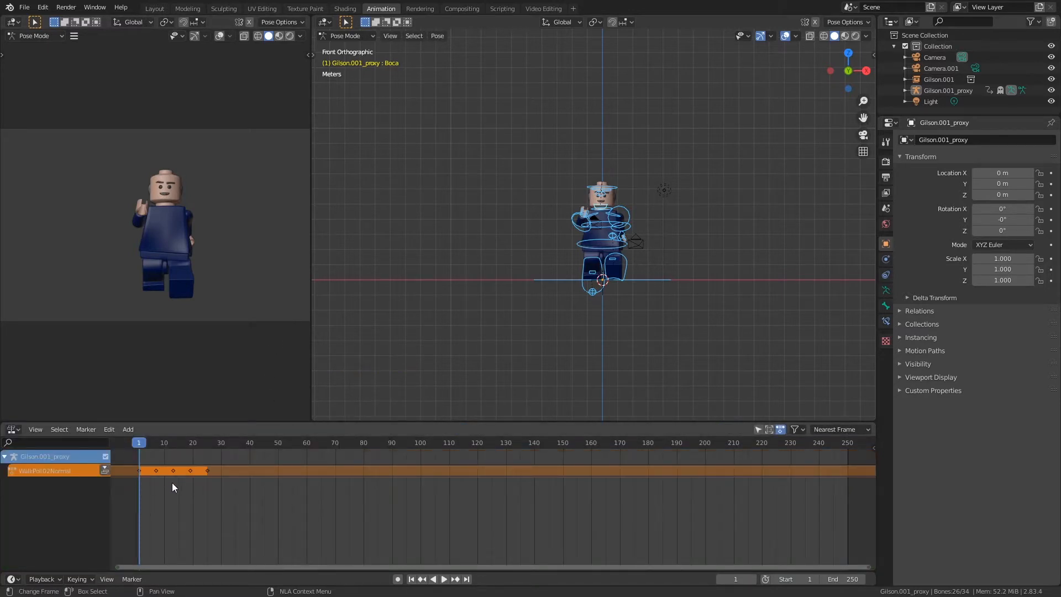
left_click(105, 470)
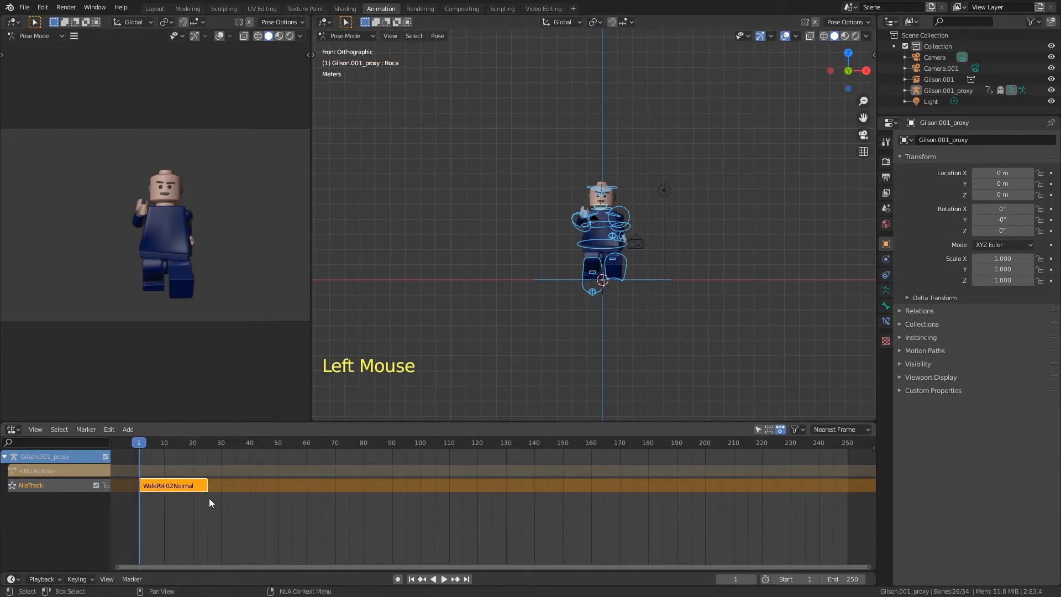
- Preview the walk strip briefly, return to frame 1 and save the file
key("space")
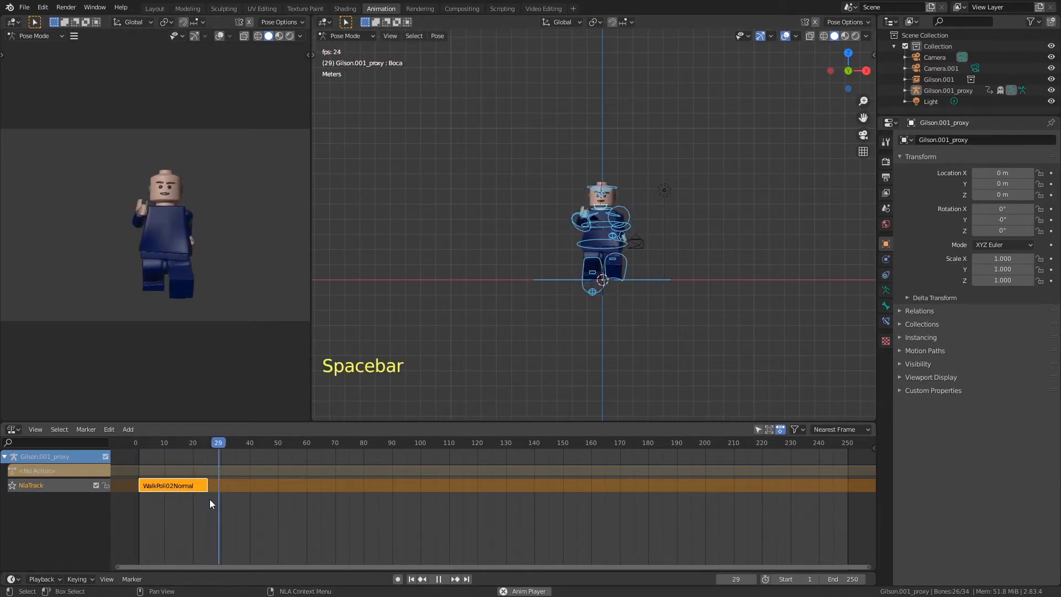
key("space")
double_click(141, 442)
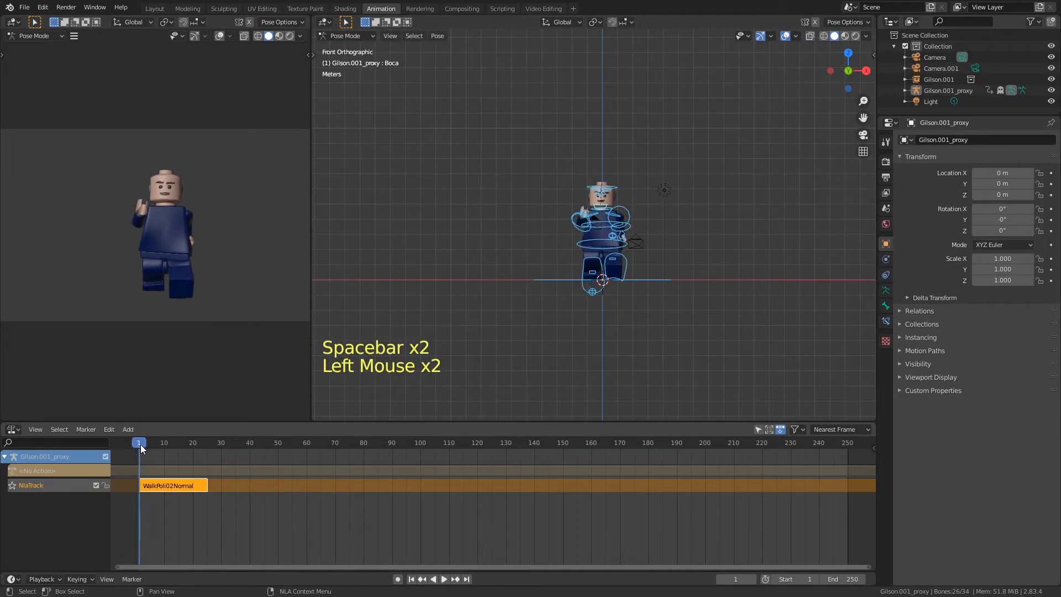
key("ctrl+s")
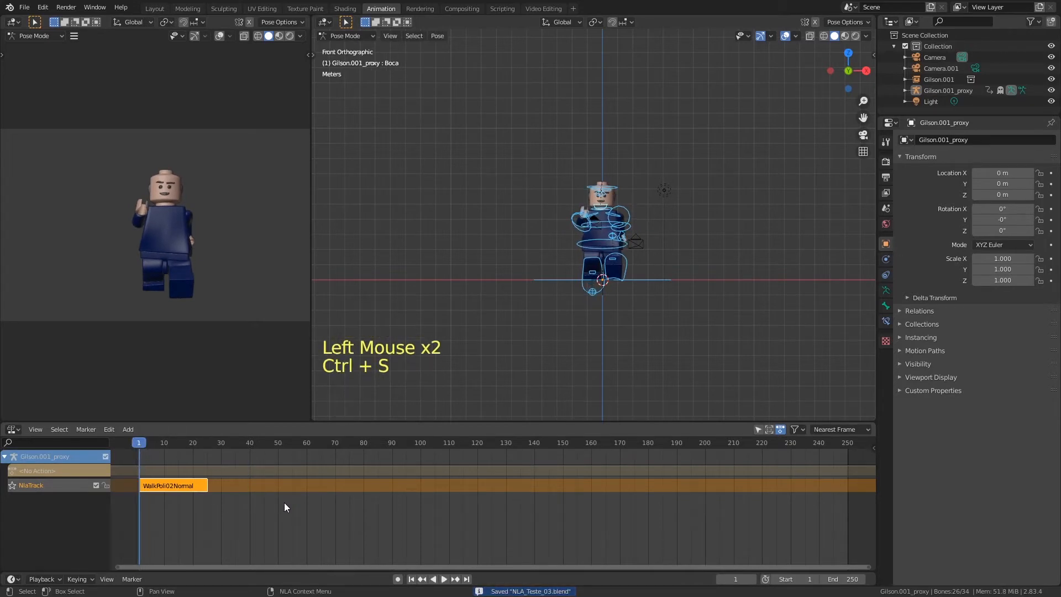
- Duplicate the WalkPoli02Normal strip directly after the original at frame 25 and scale the copy down to end at about frame 41
key("shift+d")
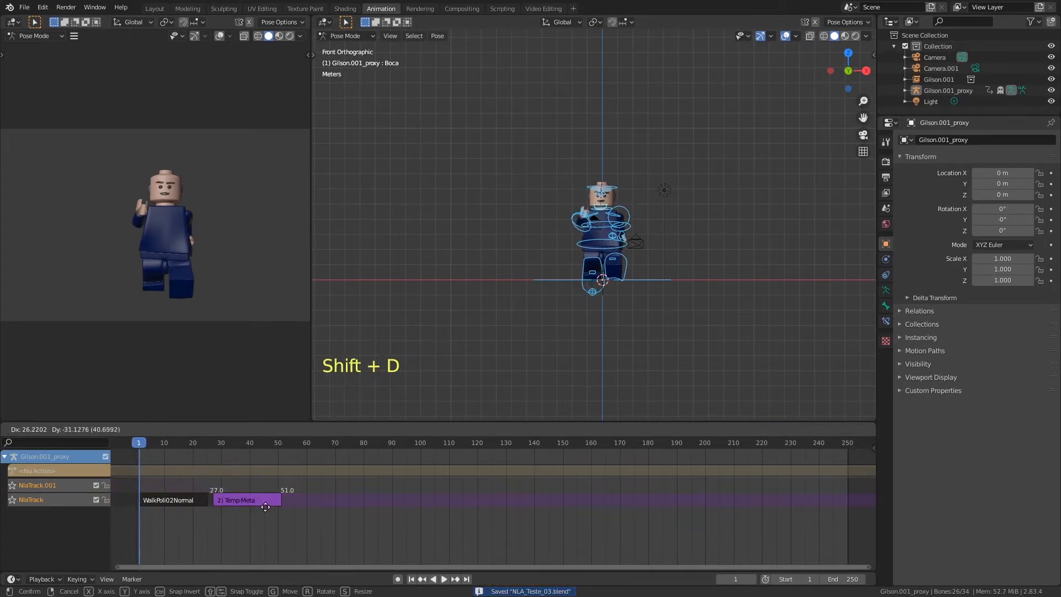
left_click(248, 506)
left_click_drag(201, 443, 208, 449)
key("s")
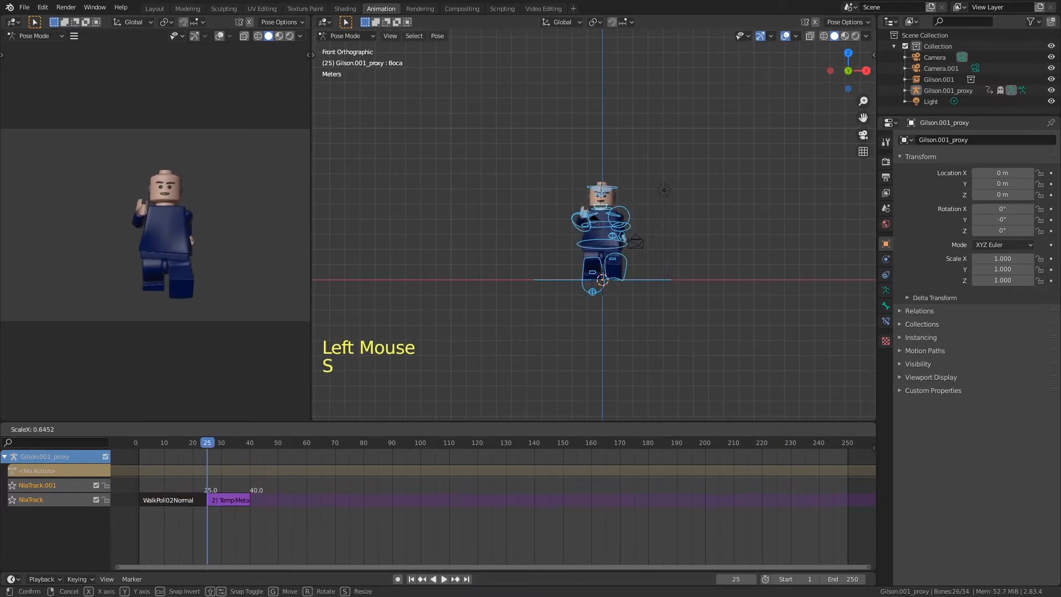
left_click(227, 479)
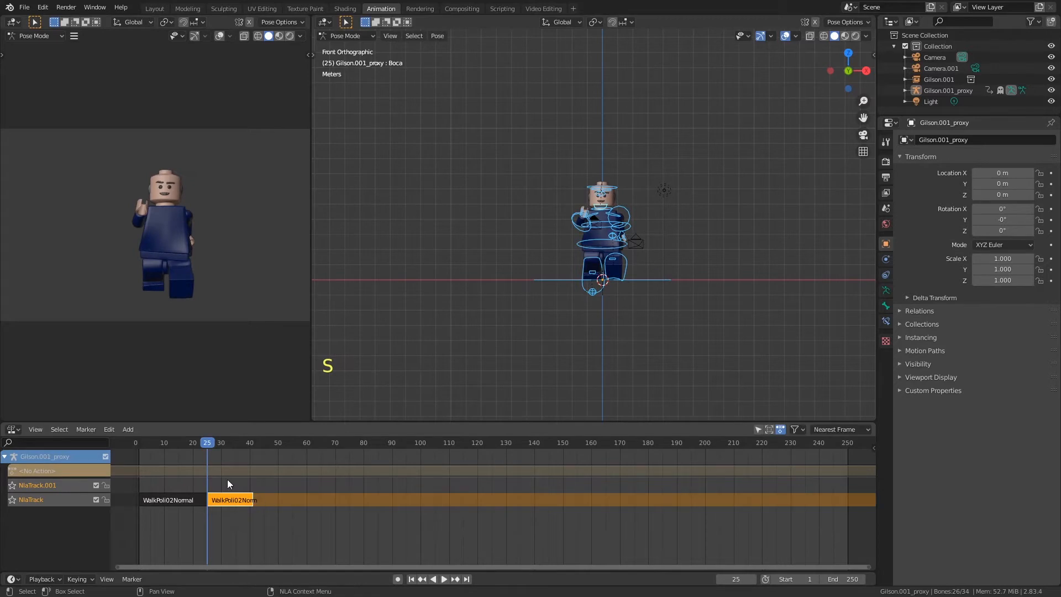
- Play through the shortened copy of the walk strip and delete it
key("space")
key("space")
left_click(233, 500)
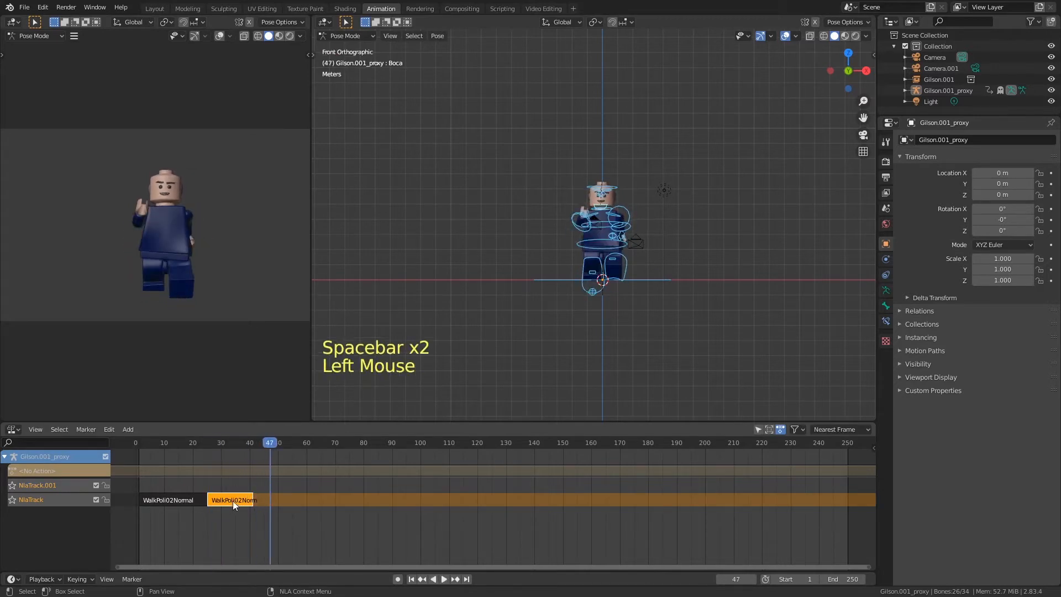
key("x")
left_click(208, 501)
- Select the WalkPoli02Normal strip and set its action clip Repeat to 4 in the strip properties
left_click(177, 500)
key("n")
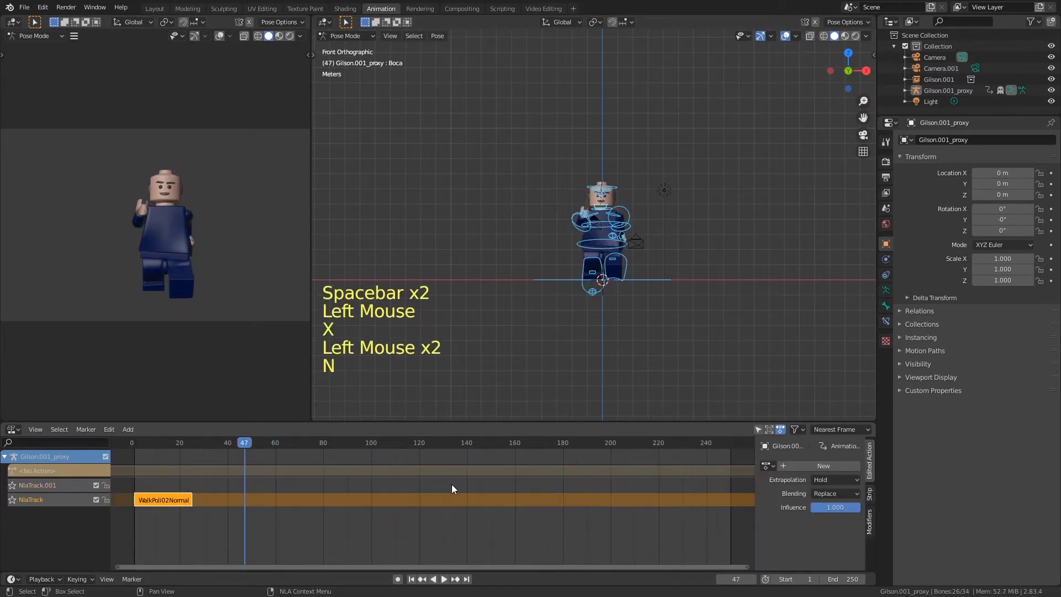
left_click(870, 500)
middle_click_drag(793, 540, 792, 449)
left_click(761, 564)
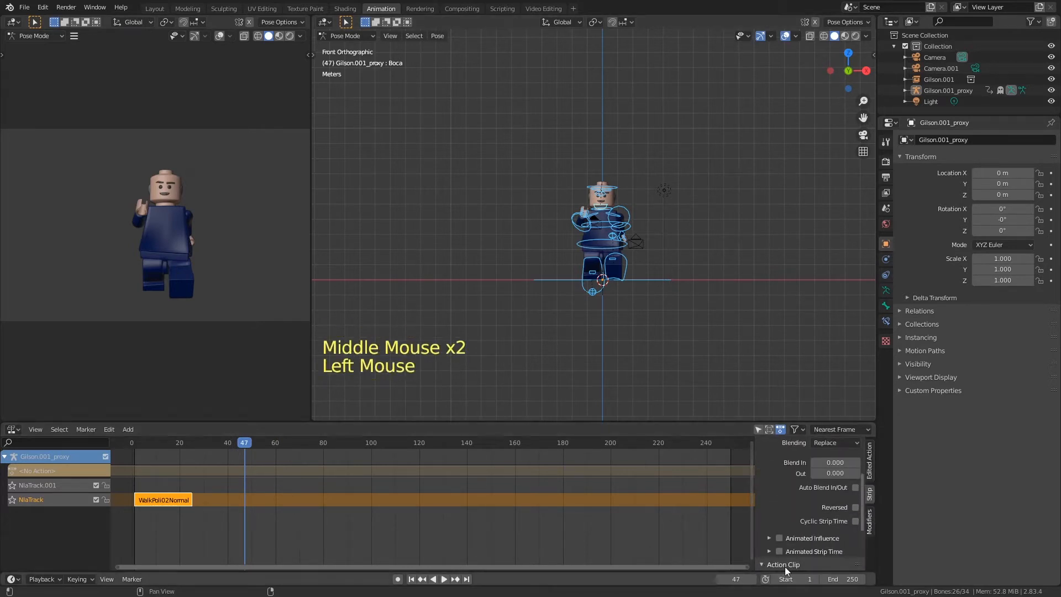
middle_click_drag(763, 563, 793, 520)
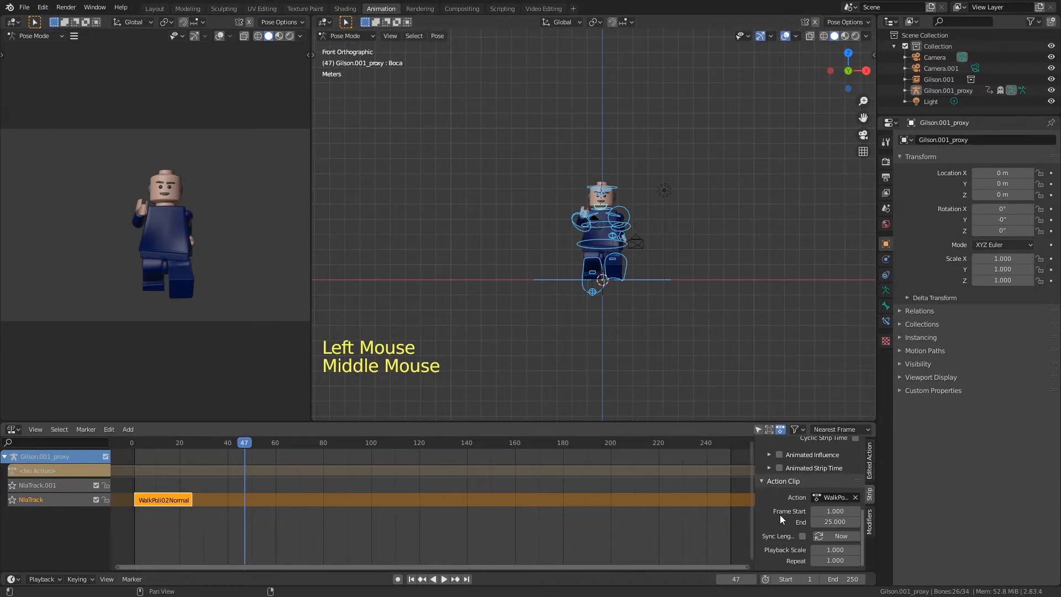
left_click(829, 563)
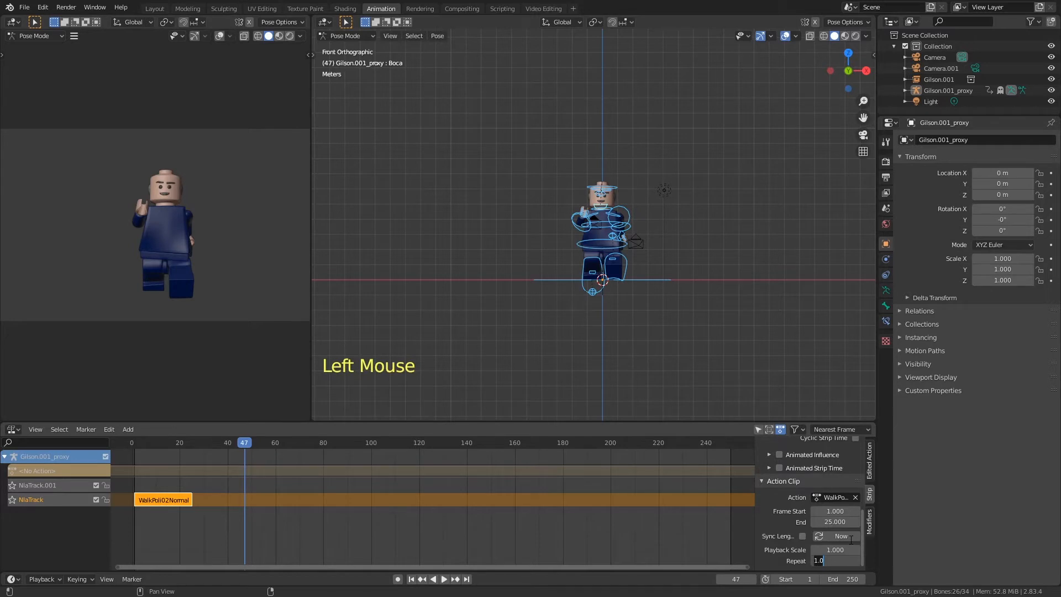
type("4")
key("Return")
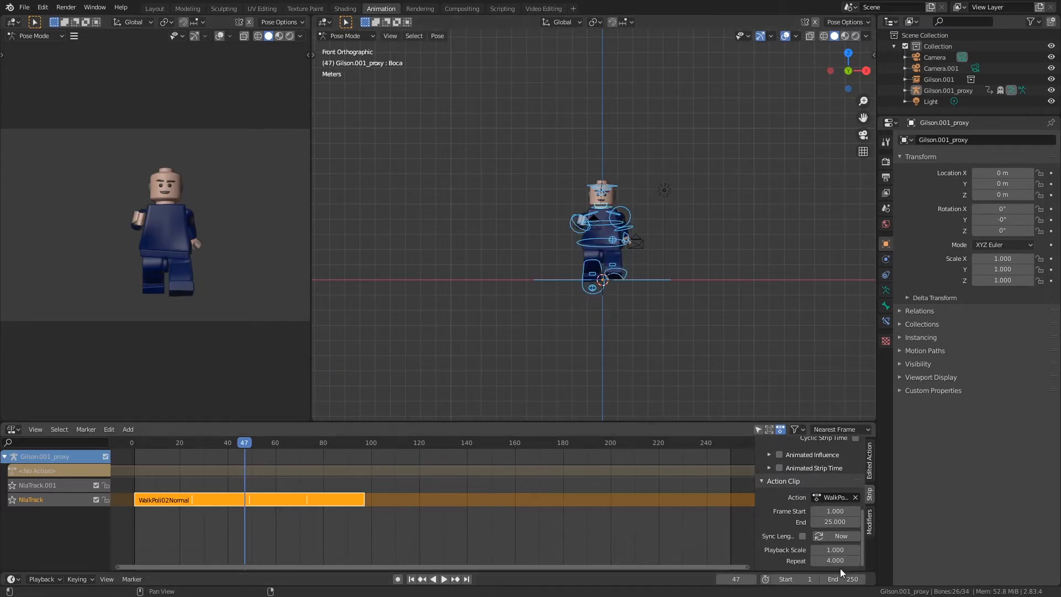
- Try a fractional Repeat of 3.5 on the walk strip and restore it to 4
left_click(835, 560)
left_click(848, 573)
left_click_drag(846, 561, 830, 562)
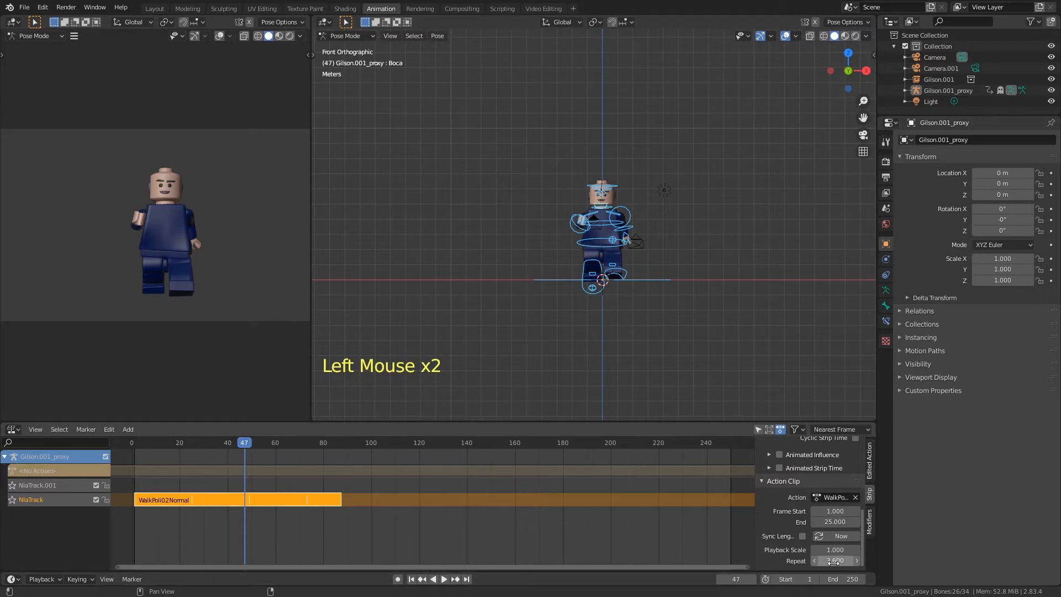
left_click(814, 560)
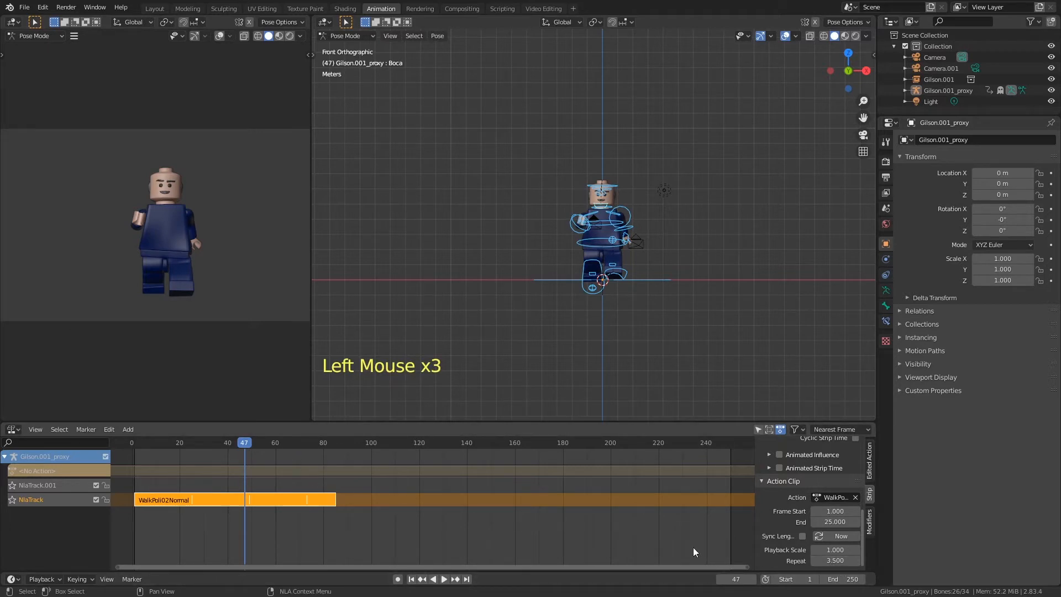
left_click(835, 560)
type("4")
key("Return")
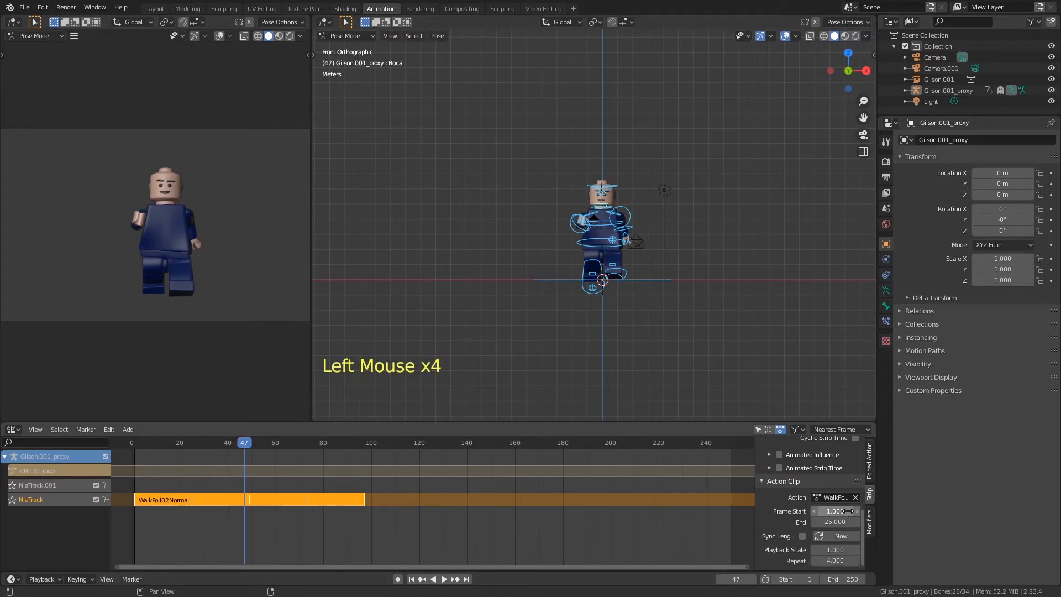
- Play the repeated walk strip to about frame 95 and save the file
left_click(158, 442)
key("space")
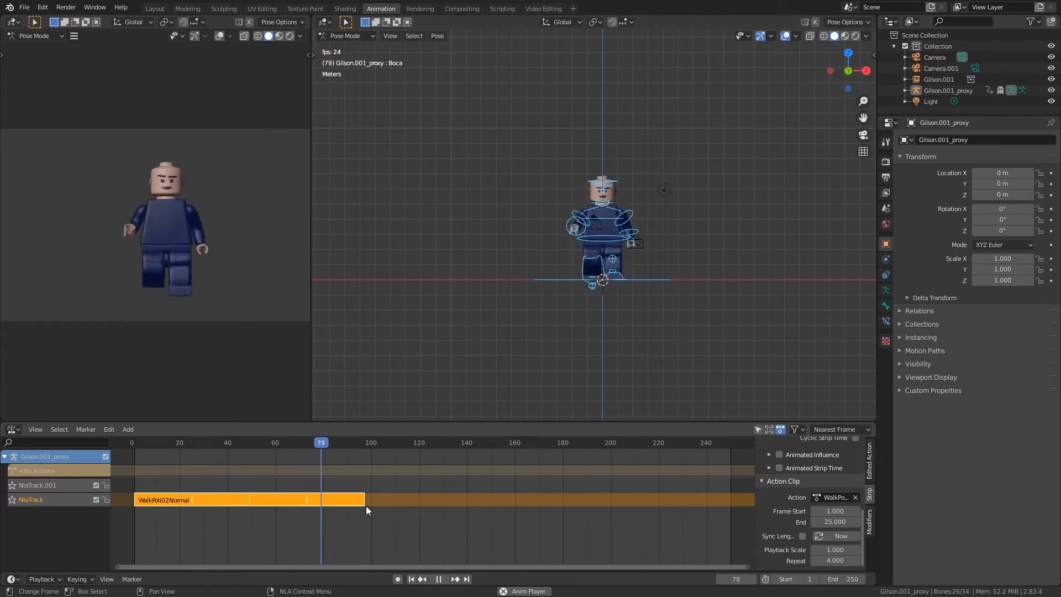
key("space")
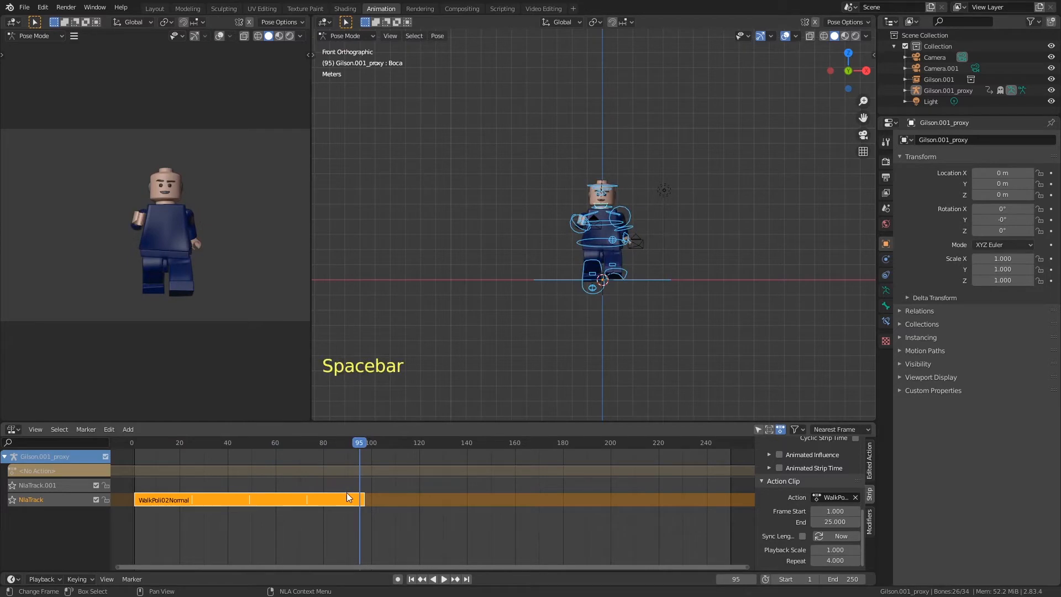
key("ctrl+s")
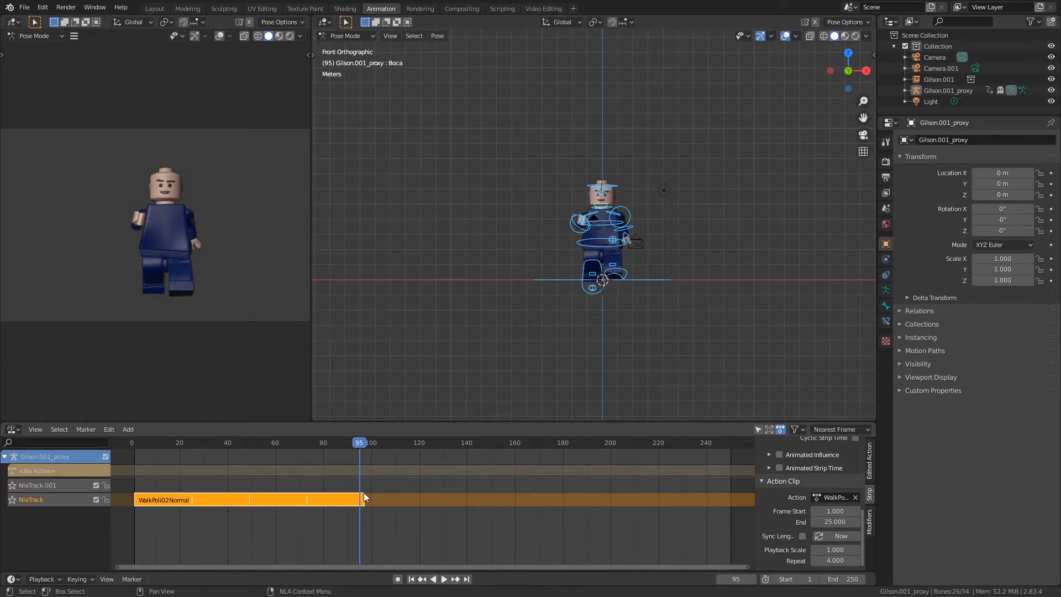
key("ctrl+s")
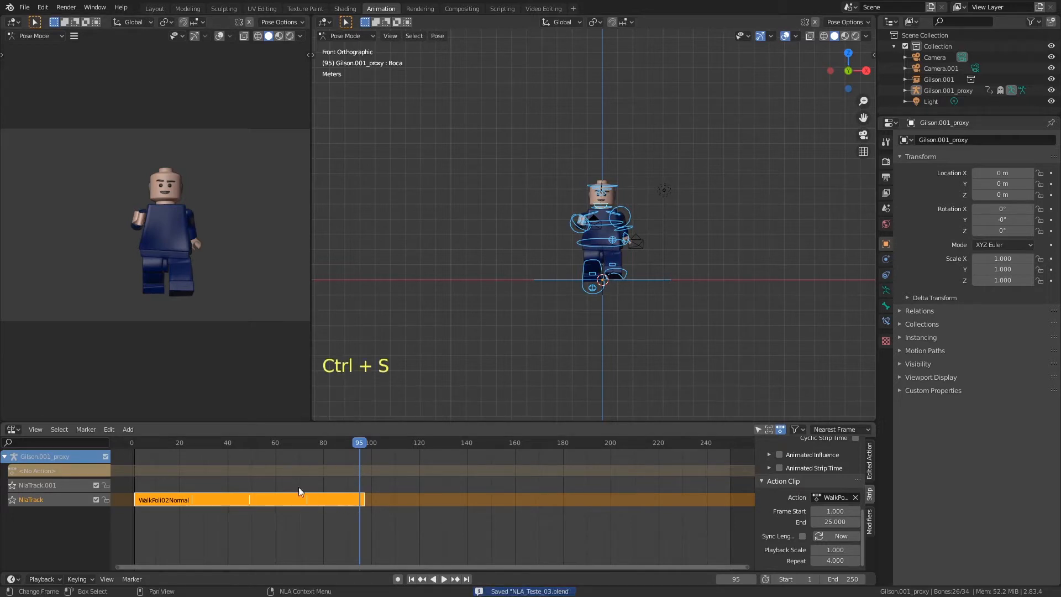
- Check the available strip actions and link the Flash_Run01 action from Flash_Animações01.blend
key("shift+a")
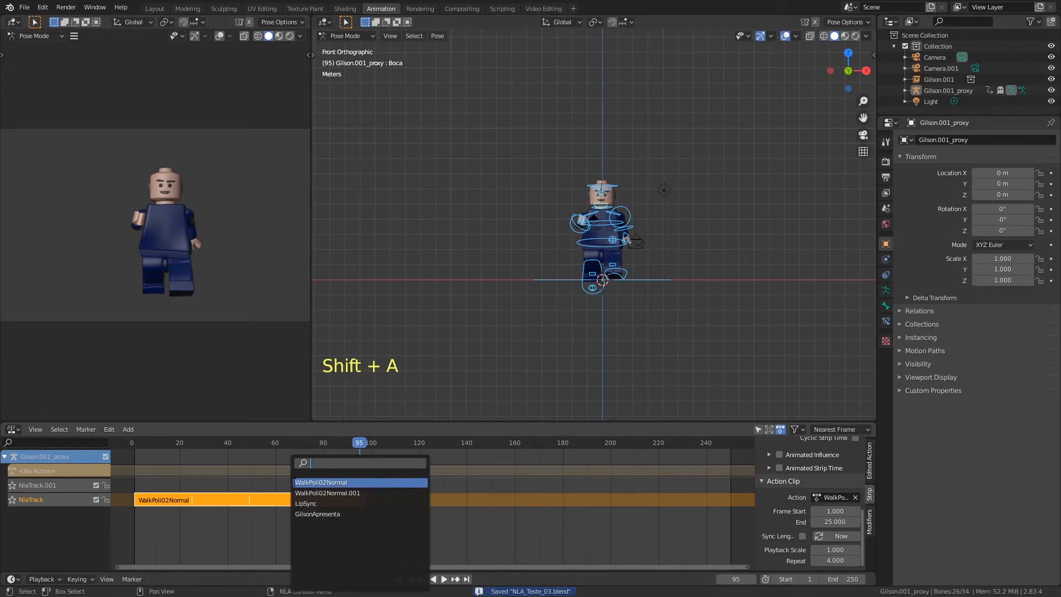
key("Escape")
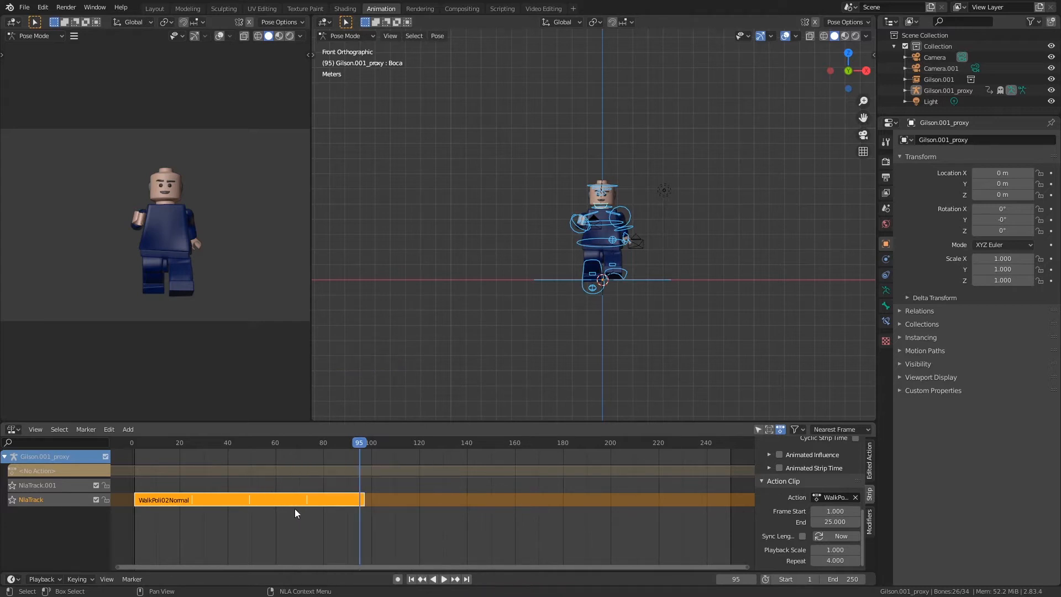
left_click(25, 9)
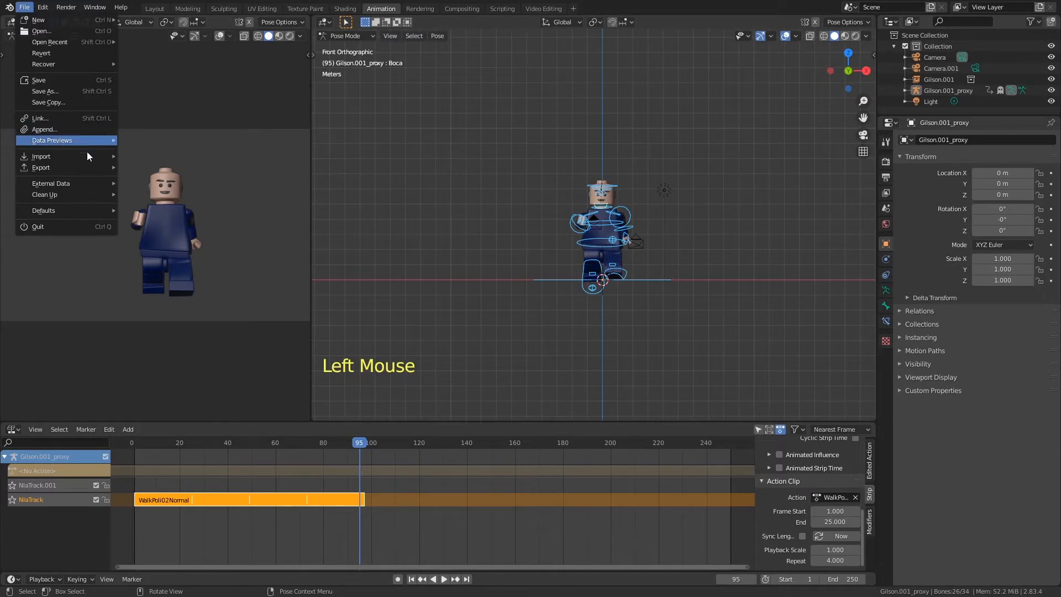
left_click(100, 117)
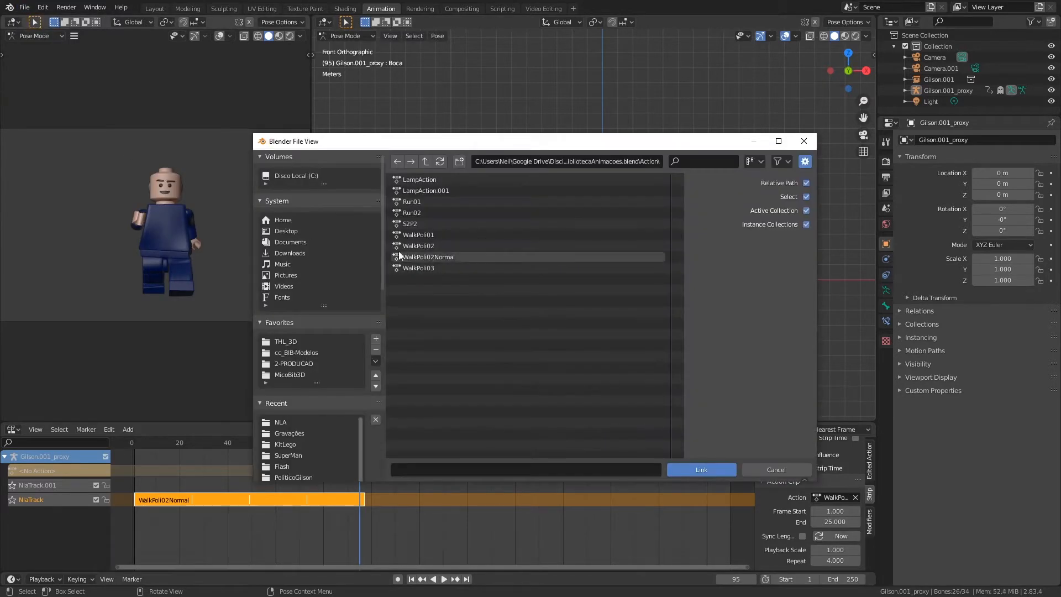
double_click(423, 178)
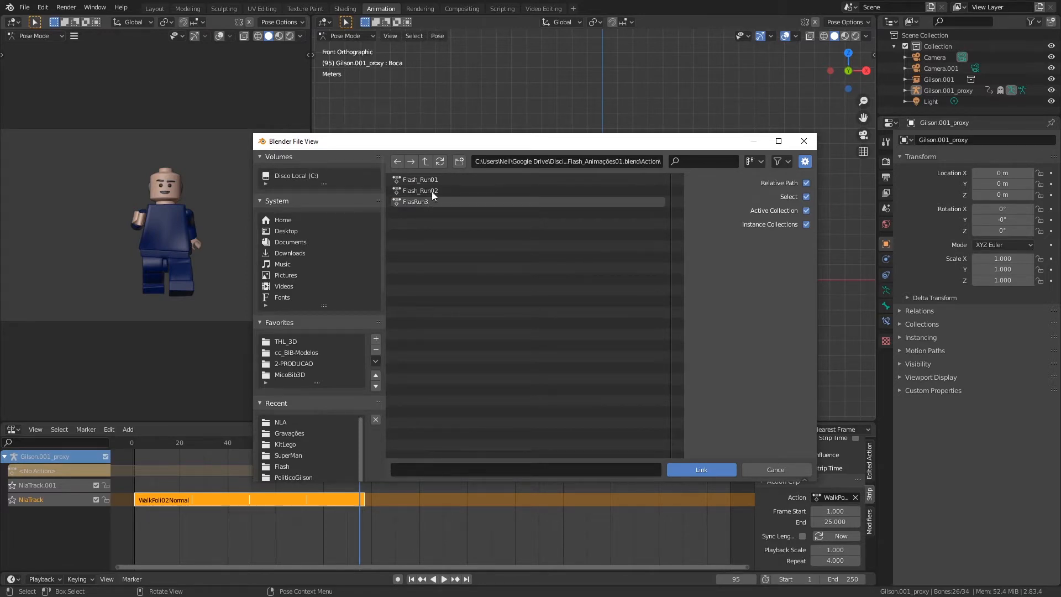
left_click(434, 180)
left_click(700, 471)
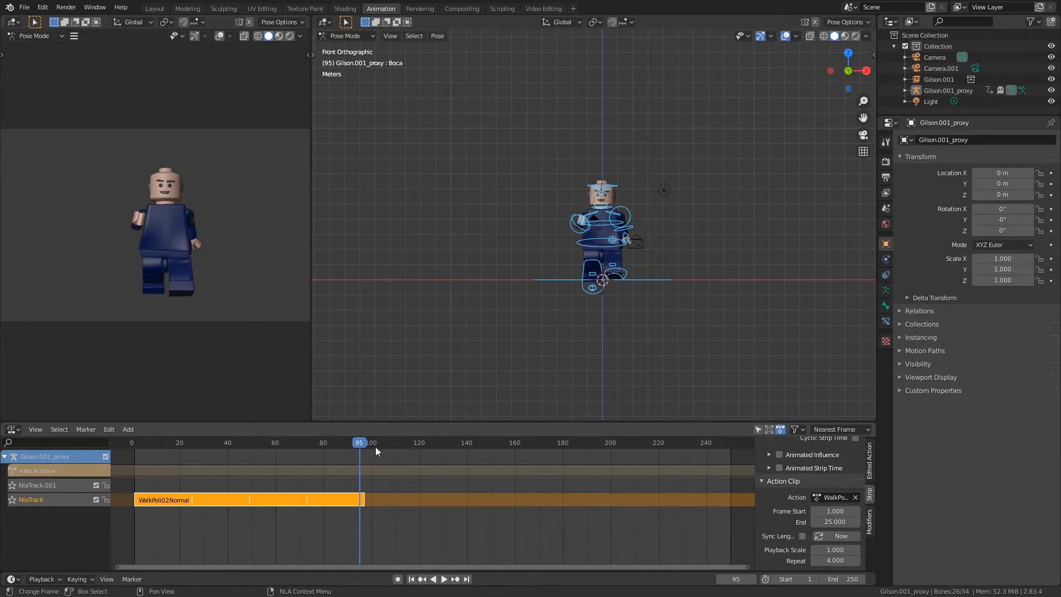
- Add Flash_Run01 as an action strip at frame 97, right after the walk strip, and preview it up to frame 119
left_click_drag(361, 439, 364, 440)
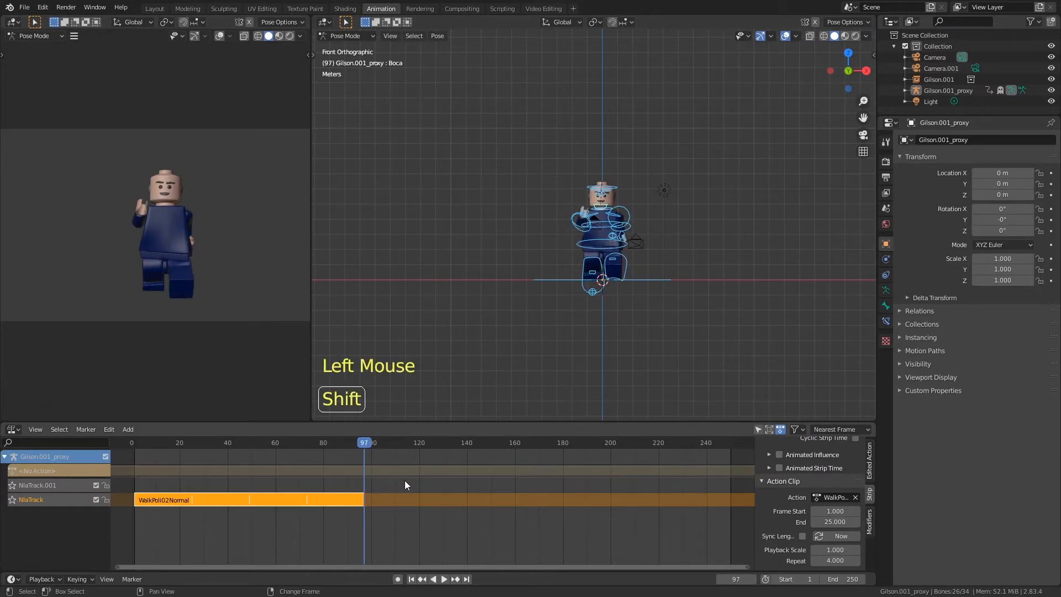
key("shift+a")
left_click(428, 504)
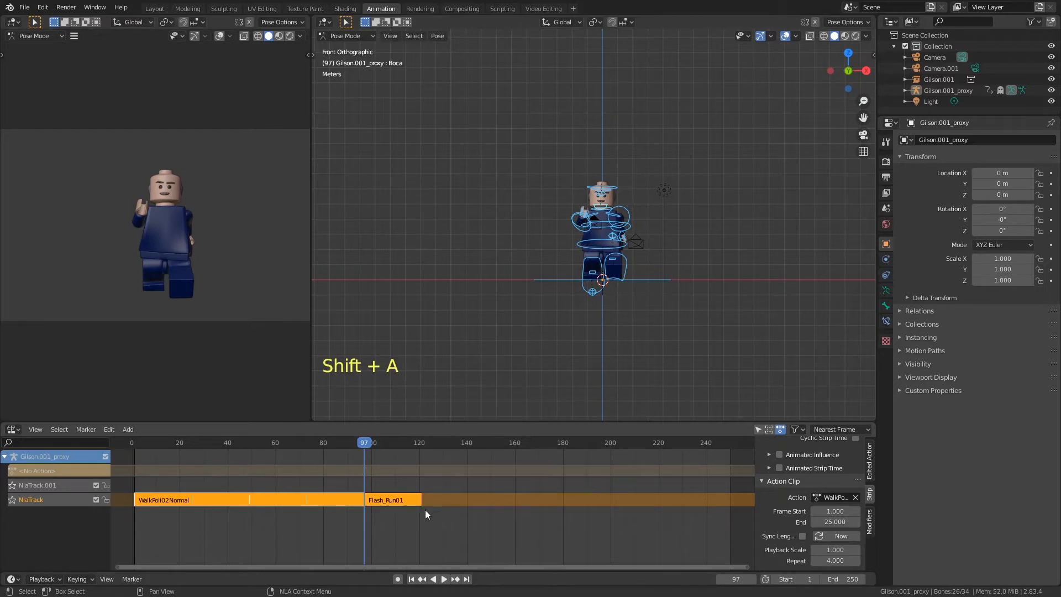
key("space")
key("space")
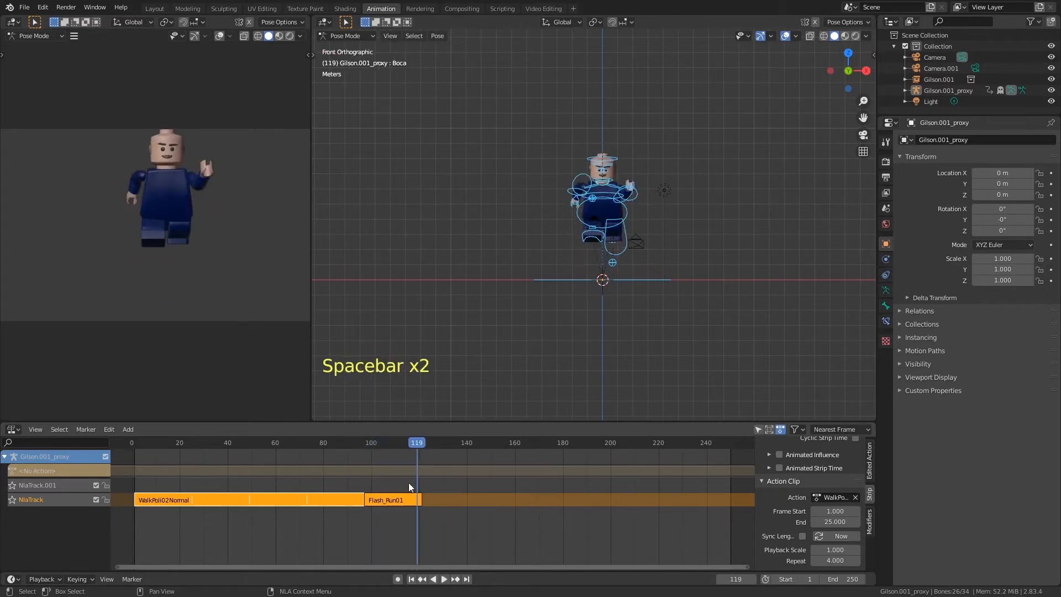
- Set the Flash_Run01 strip's Repeat to 5
left_click(398, 500)
left_click(835, 560)
type("5")
key("Return")
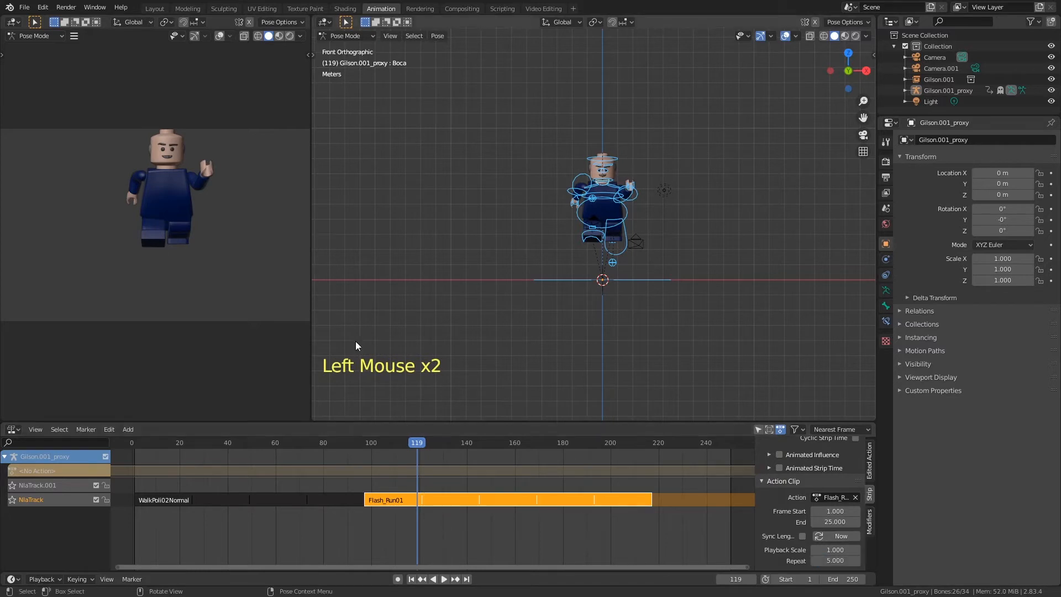
left_click(367, 443)
key("s")
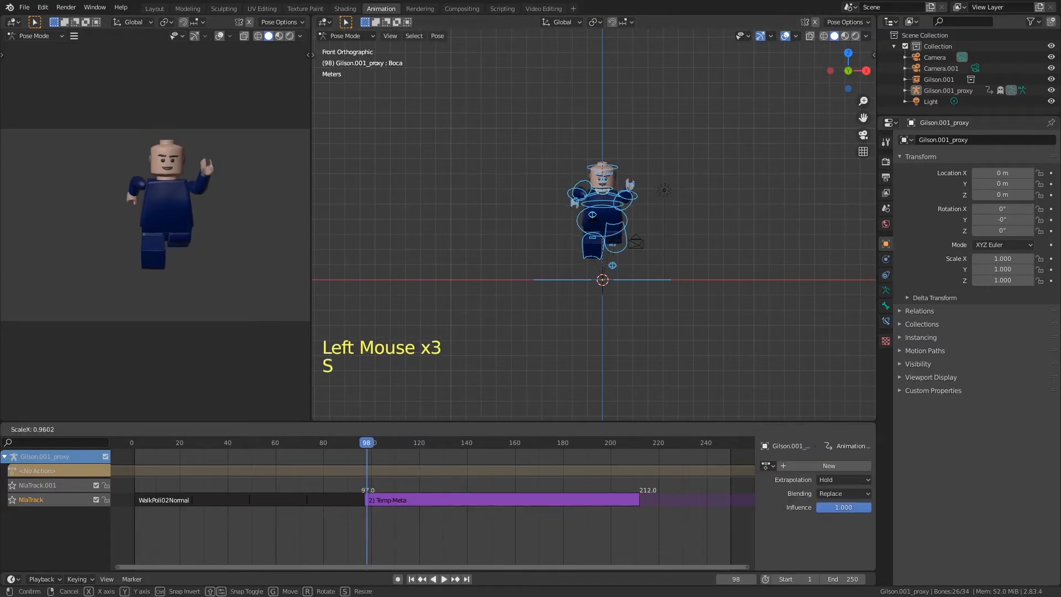
left_click(443, 464)
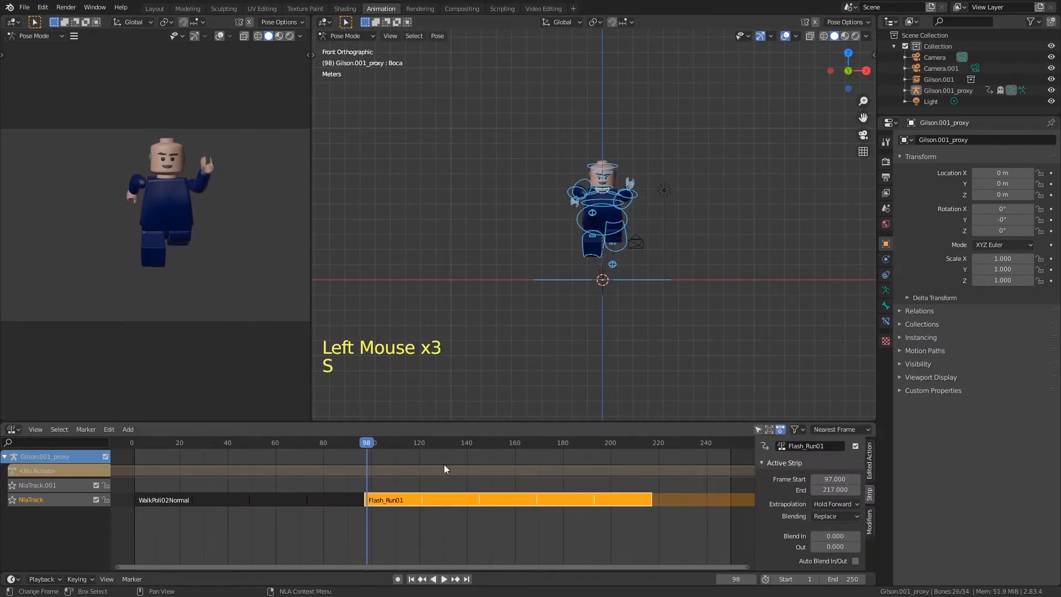
- Scale the Flash_Run01 strip down to a playback scale of about 0.65 with the playhead at frame 97, and preview the run
left_click(364, 443)
key("s")
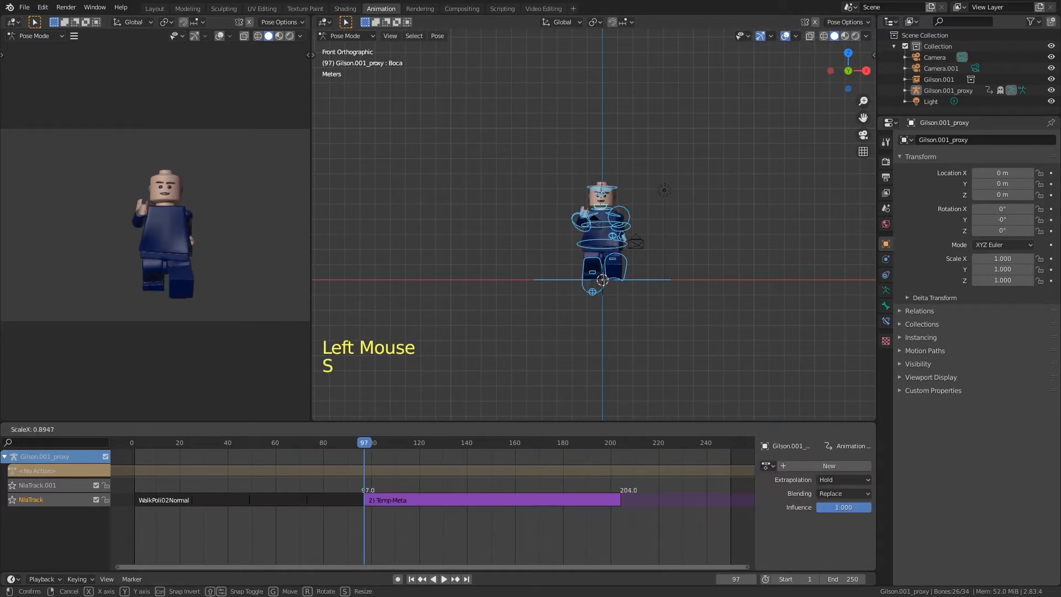
left_click(431, 506)
key("space")
key("space")
middle_click_drag(794, 524, 795, 486)
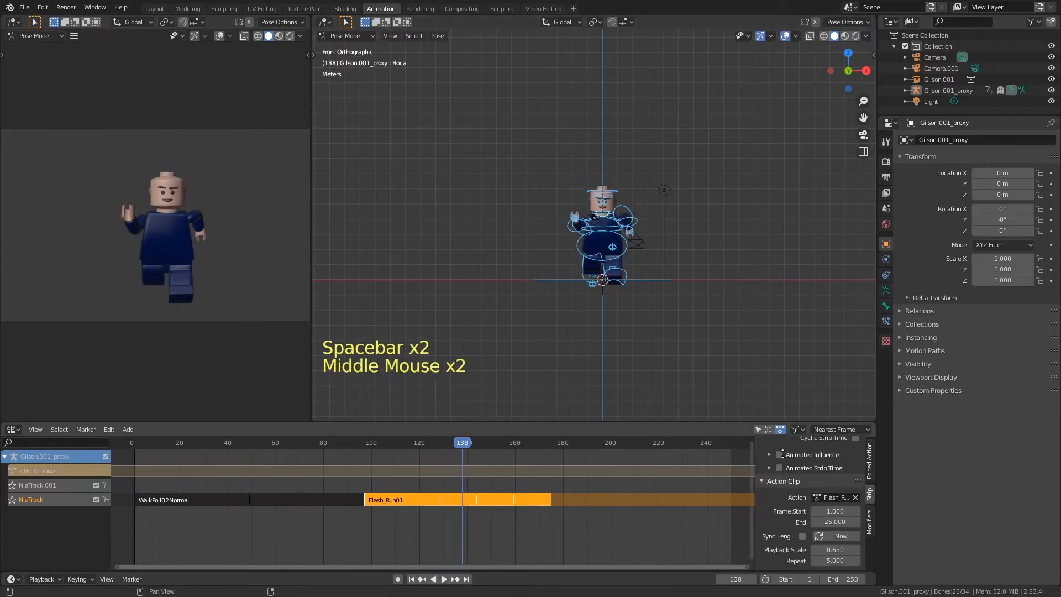
- Set the Flash_Run01 strip's Playback Scale to 0.8 and preview the run from about frame 97
left_click(843, 550)
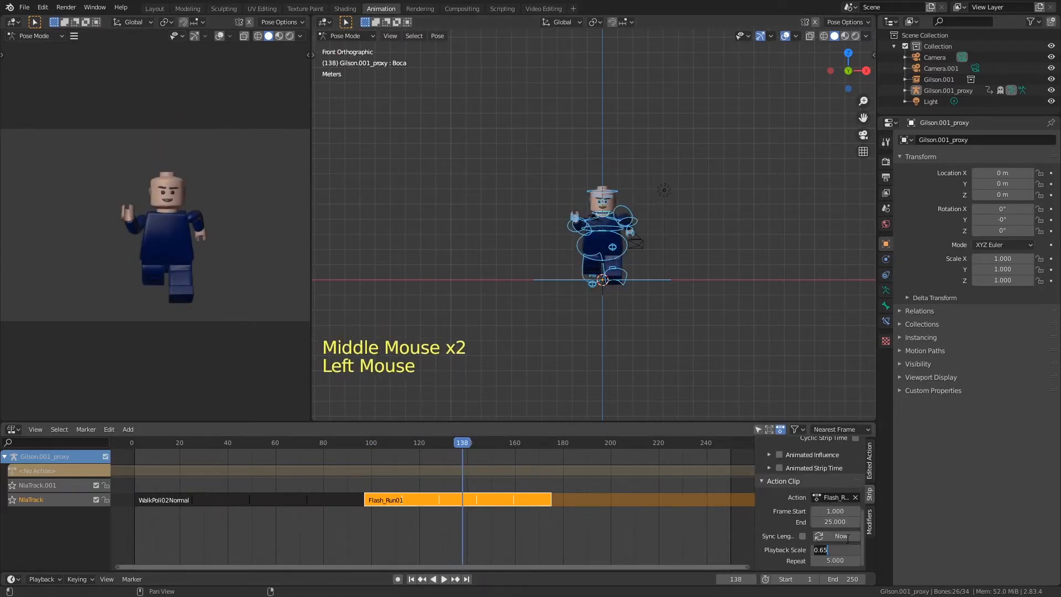
key("BackSpace")
key("BackSpace")
key("Return")
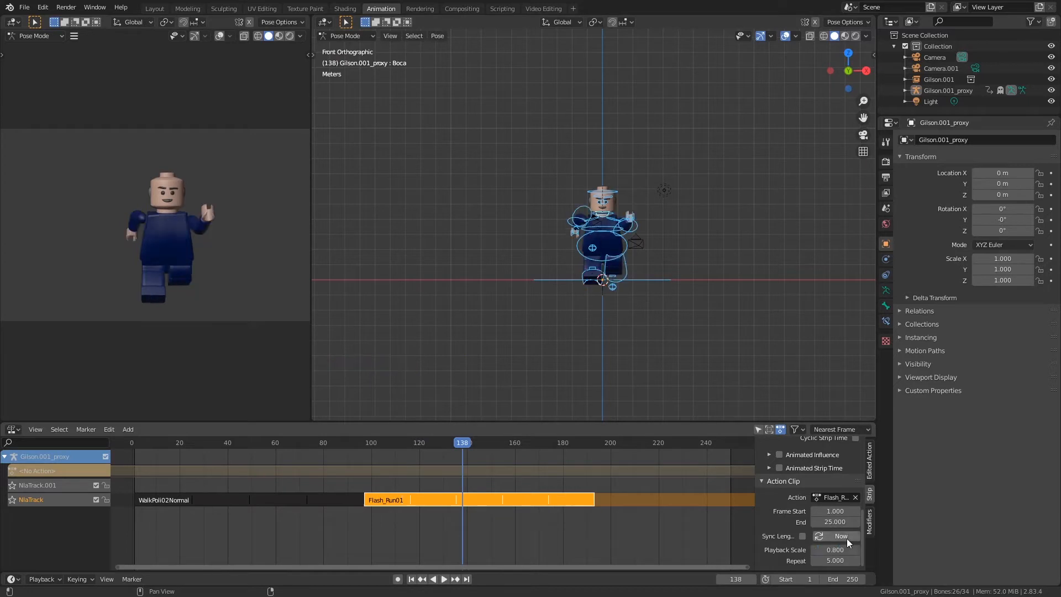
left_click(363, 445)
key("space")
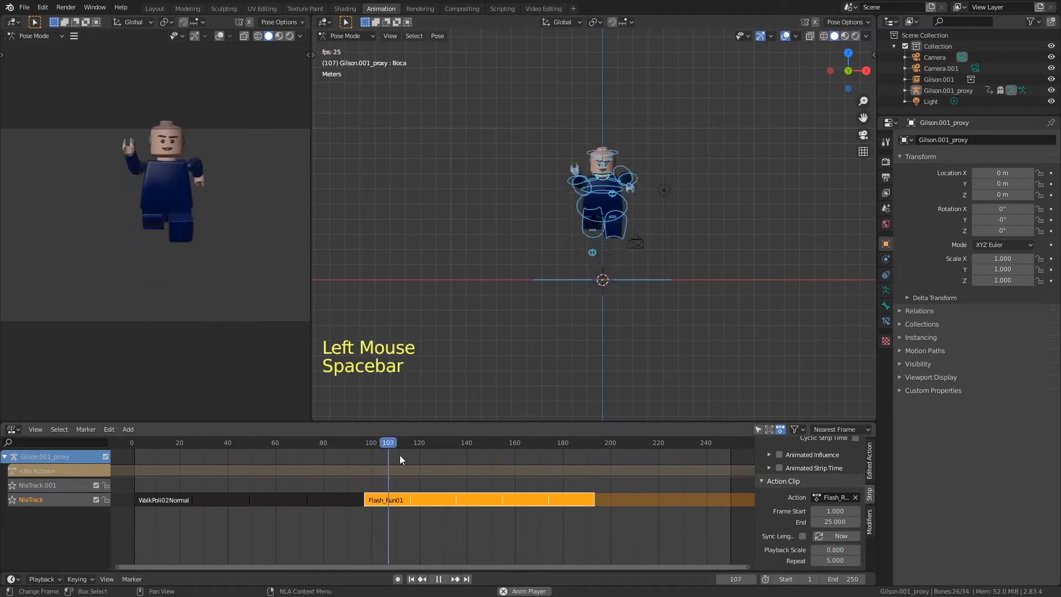
key("space")
- Play the walk-to-run transition from frame 92 and save the file
left_click(354, 443)
key("ctrl+s")
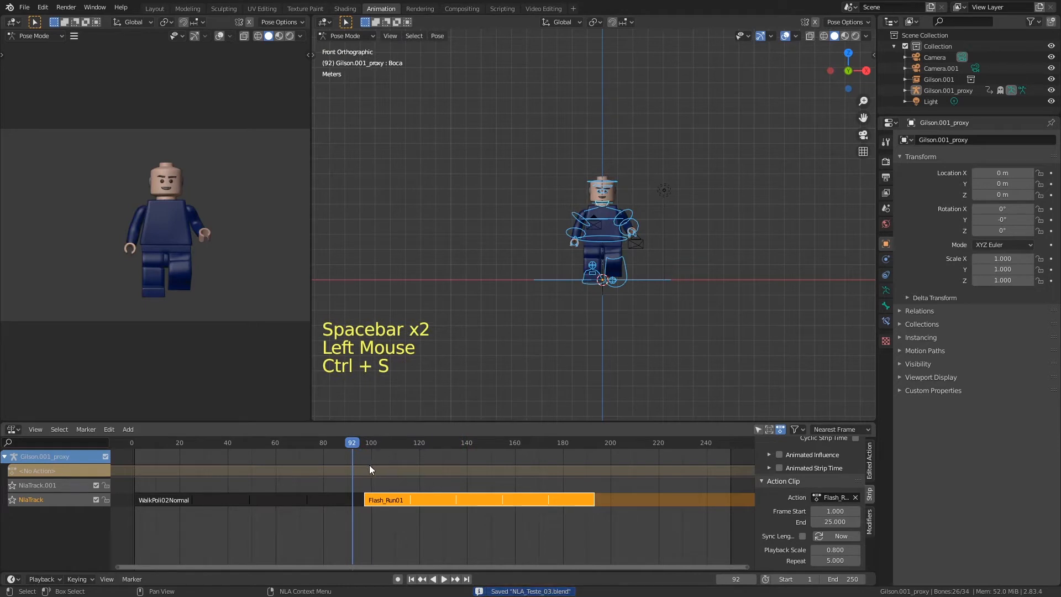
key("space")
key("space")
mouse_move(356, 443)
left_mouse_down()
mouse_move(374, 447)
mouse_move(343, 450)
mouse_move(356, 455)
left_mouse_up()
key("ctrl+s")
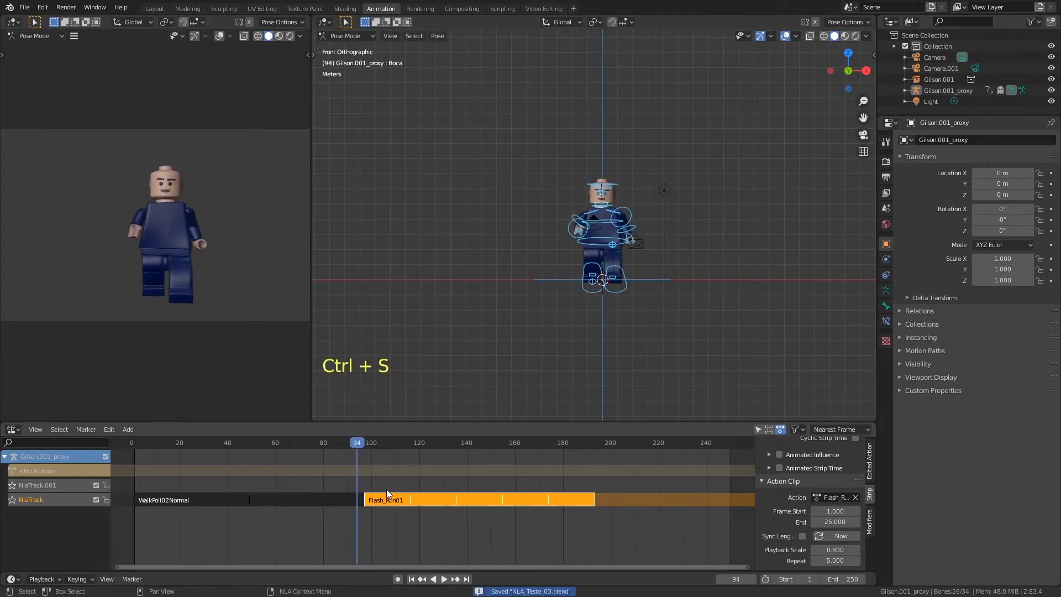
- Move the Flash_Run01 strip up to the NlaTrack.001 track, starting at frame 89 so that it overlaps the walk strip
left_click(400, 500)
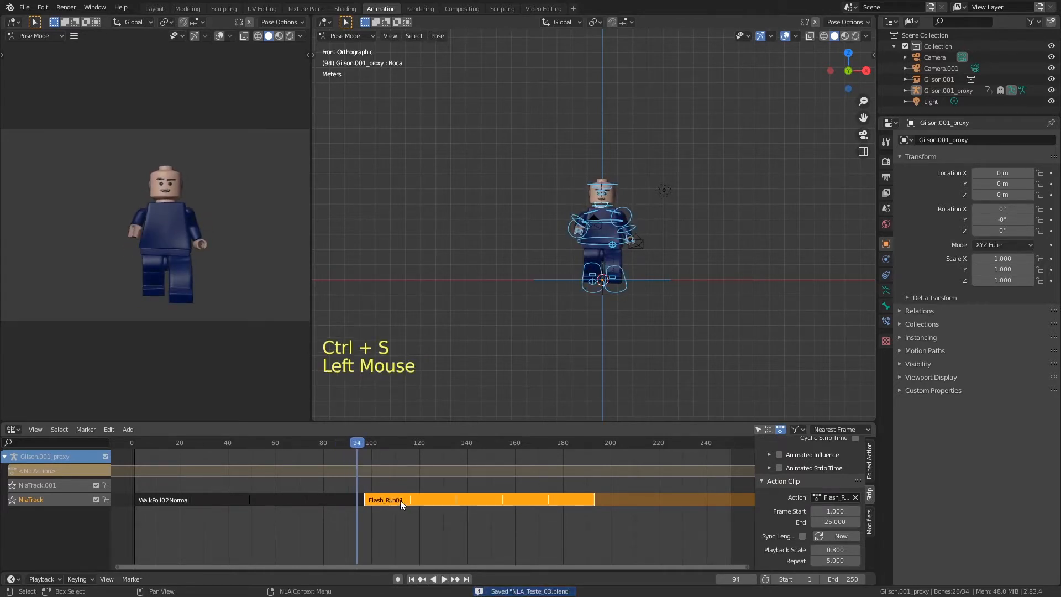
key("g")
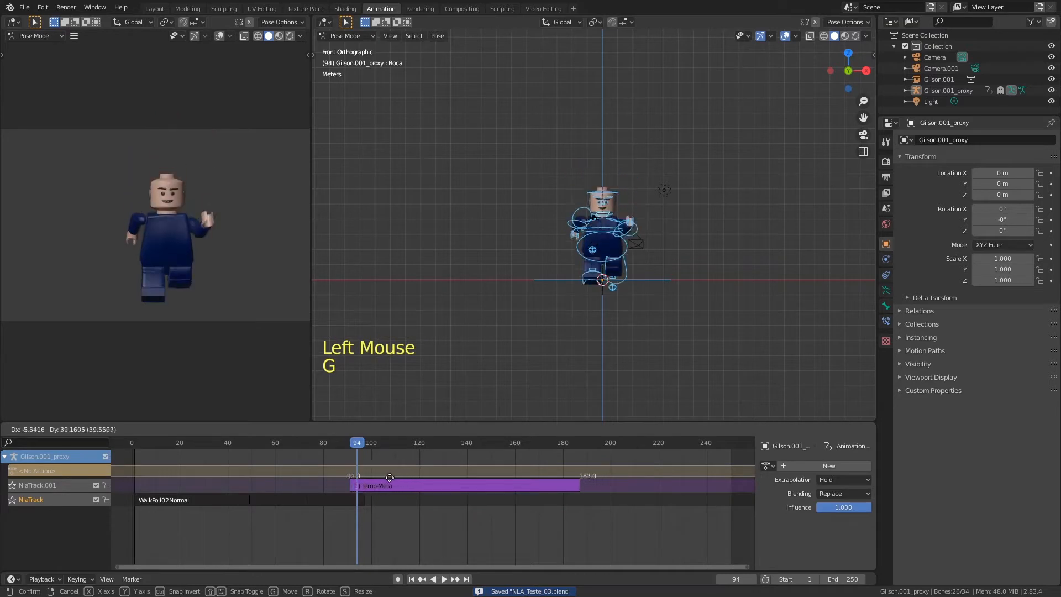
left_click(385, 489)
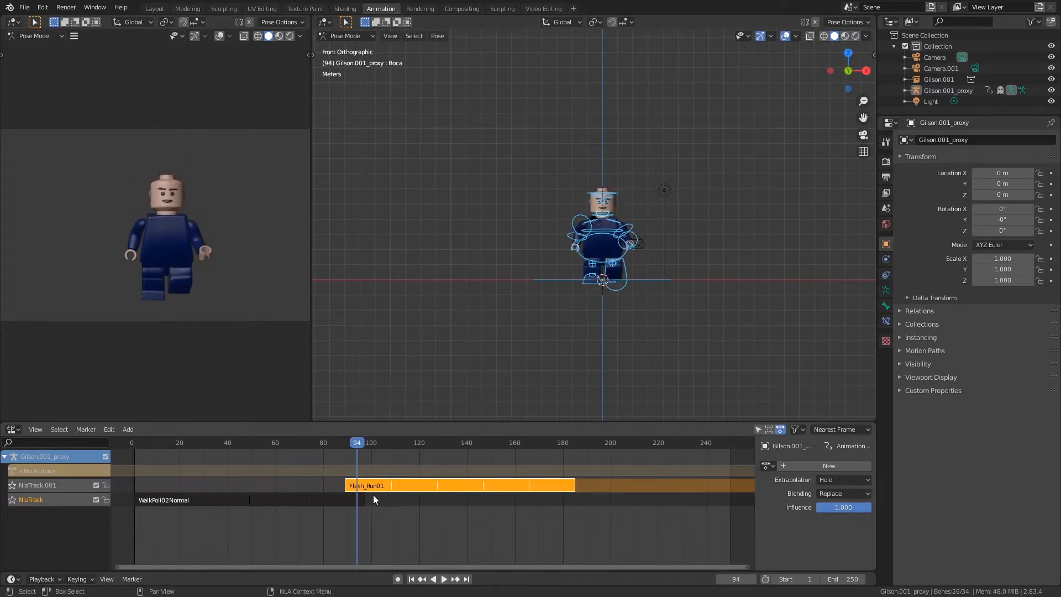
- Review the Flash_Run01 strip's blending settings and enable Auto Blend In/Out
left_click(573, 486)
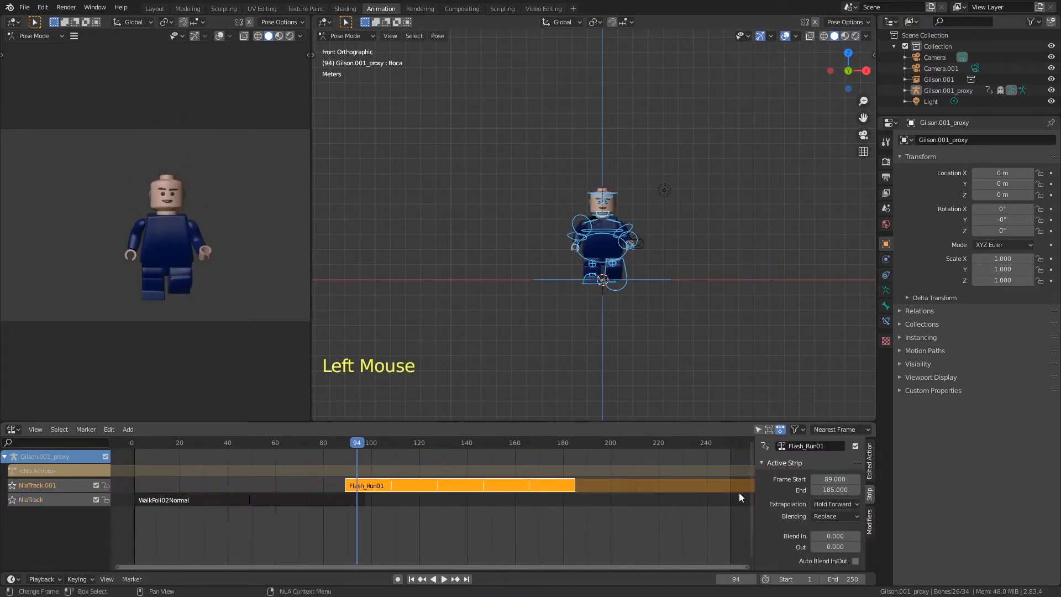
middle_click_drag(772, 487, 800, 507)
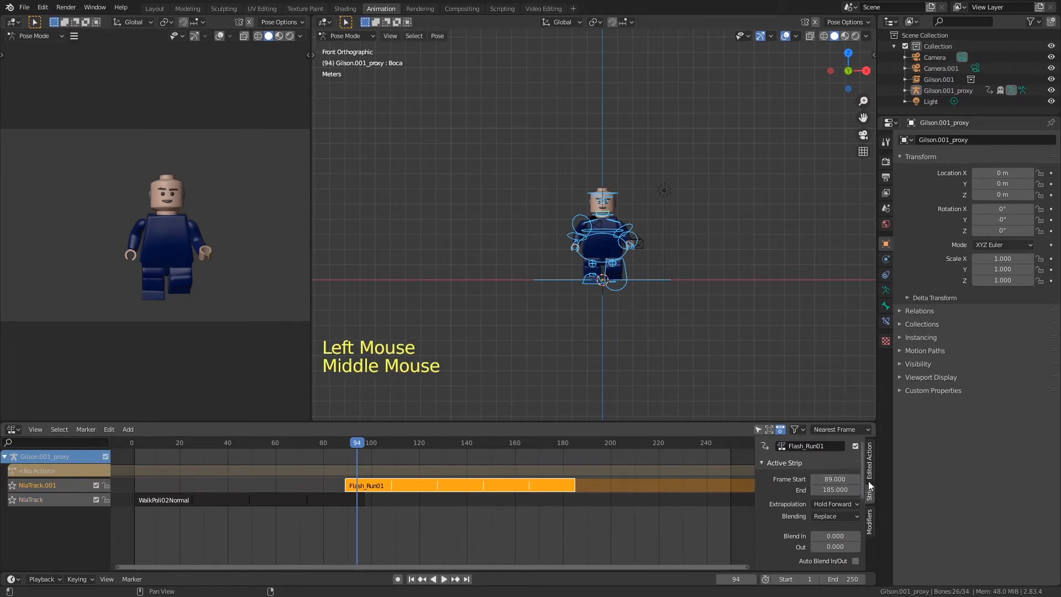
middle_click_drag(779, 517, 782, 495)
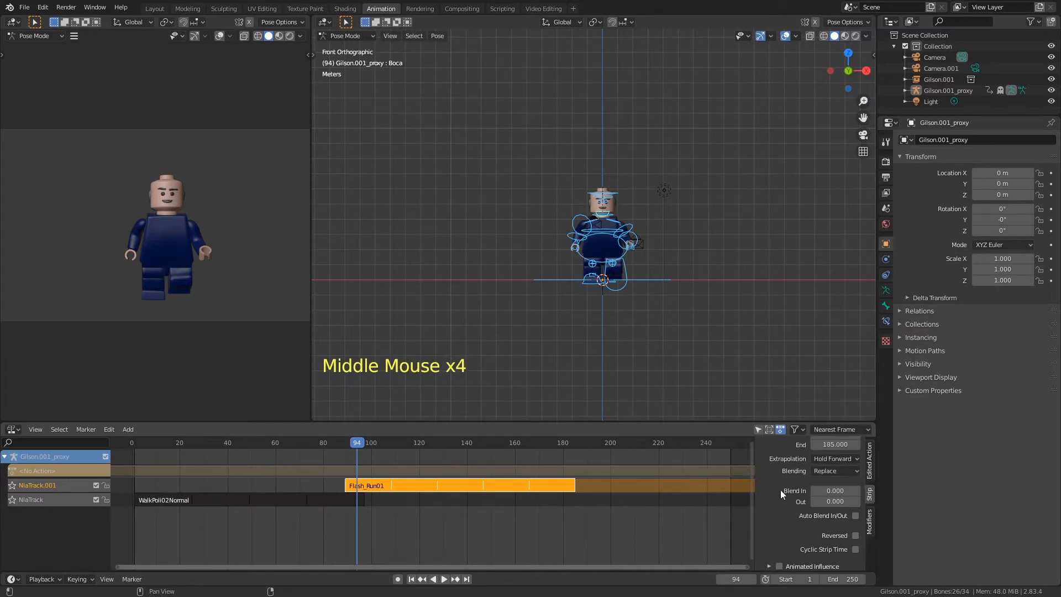
left_click(826, 473)
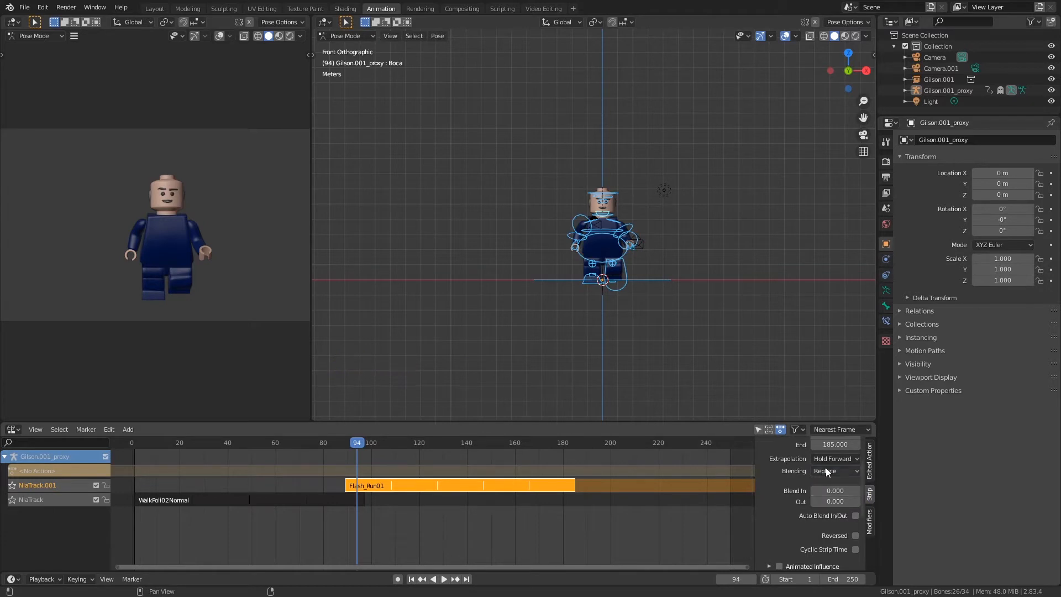
middle_click_drag(789, 526, 833, 499)
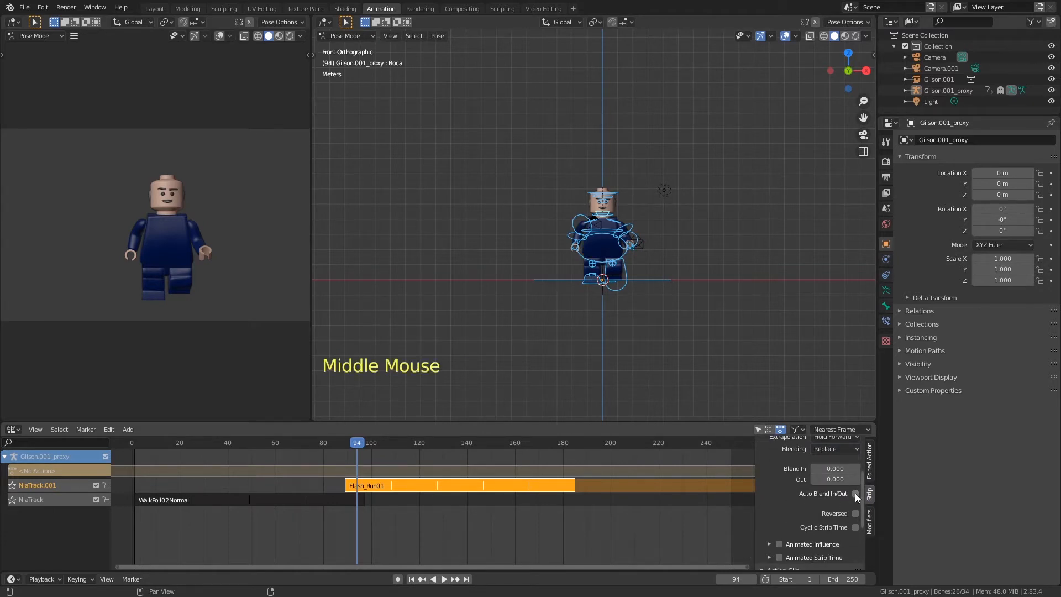
left_click(855, 493)
- Move the Flash_Run01 strip to start at frame 74 and play the longer blend from the walk
double_click(335, 442)
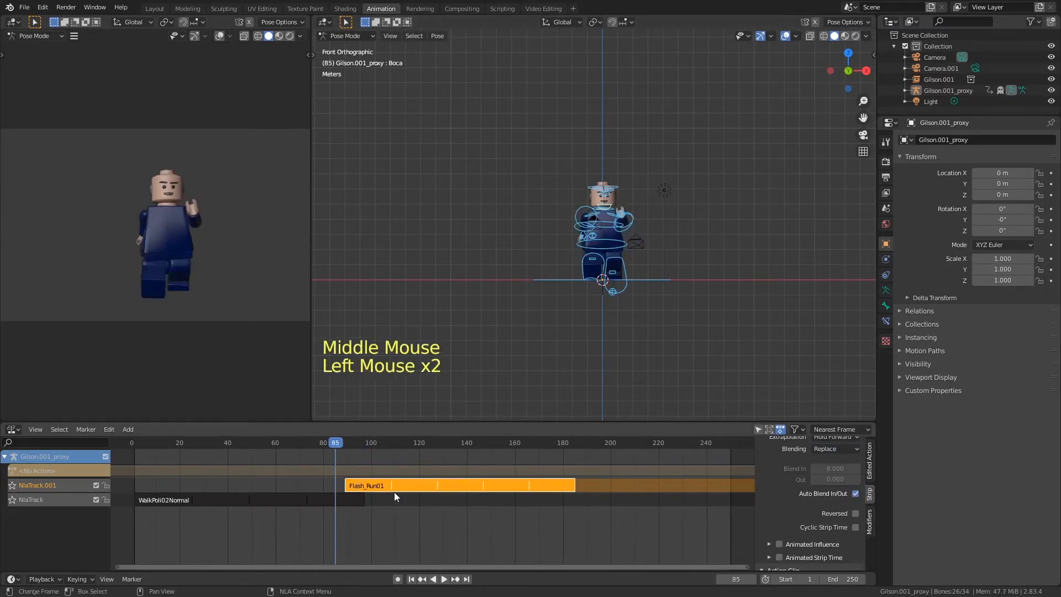
middle_click_drag(400, 528, 403, 489, "ctrl")
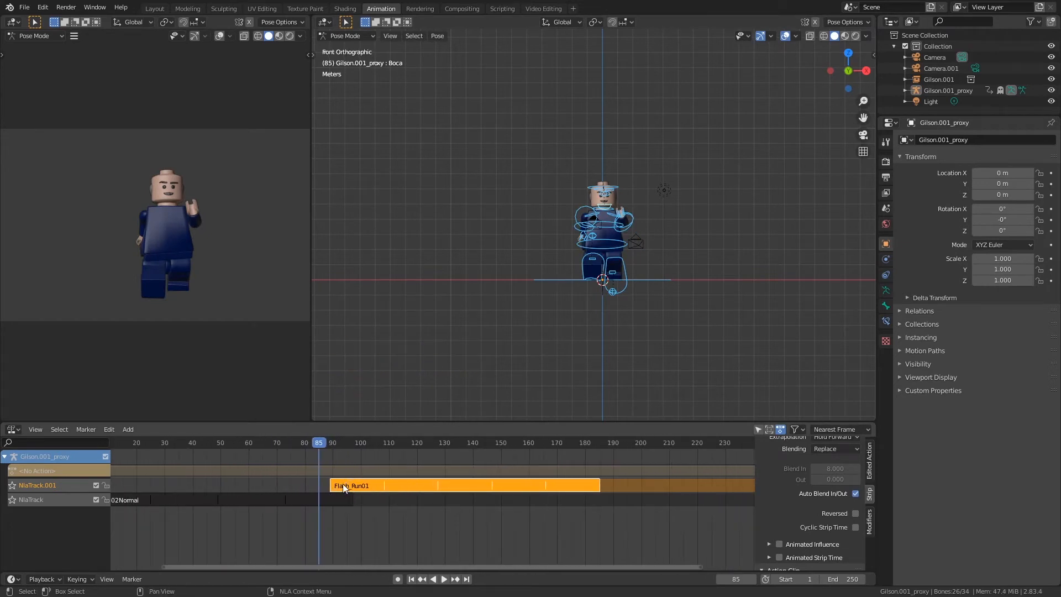
left_click(387, 488)
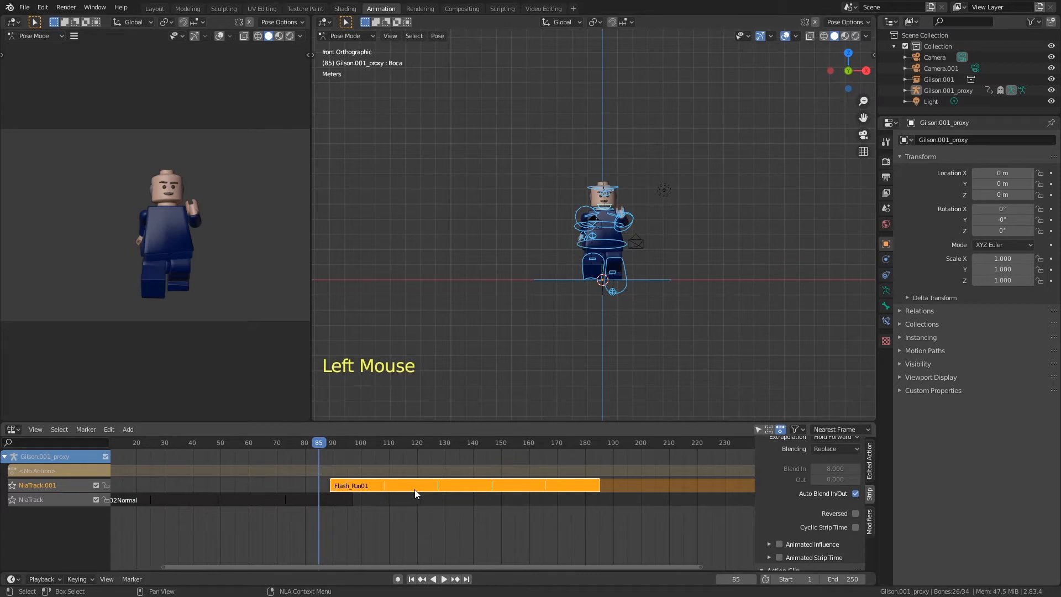
key("g")
left_click(310, 508)
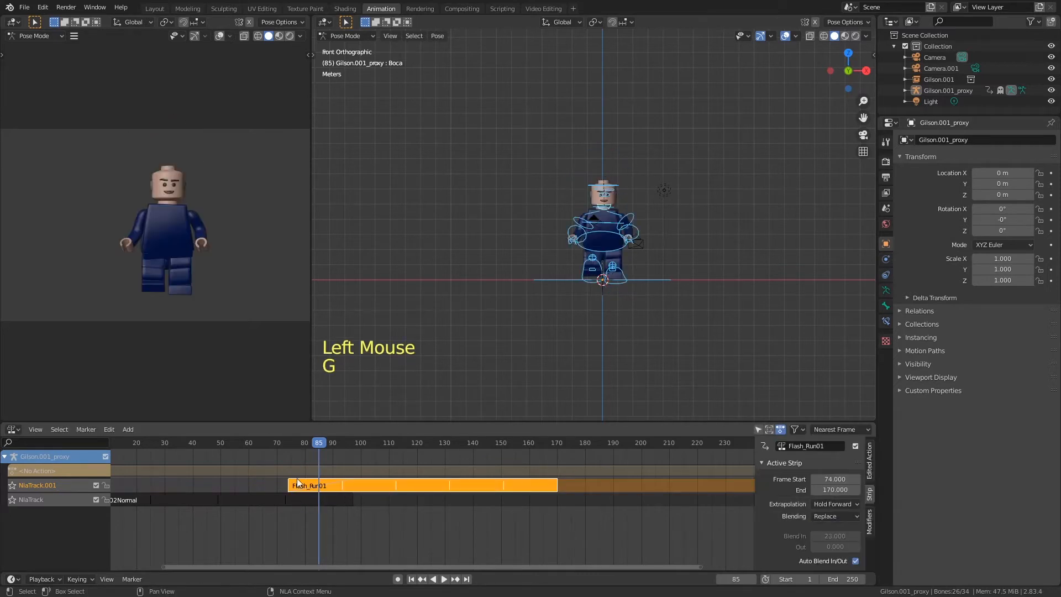
mouse_move(318, 447)
left_mouse_down()
mouse_move(293, 445)
mouse_move(313, 455)
left_mouse_up()
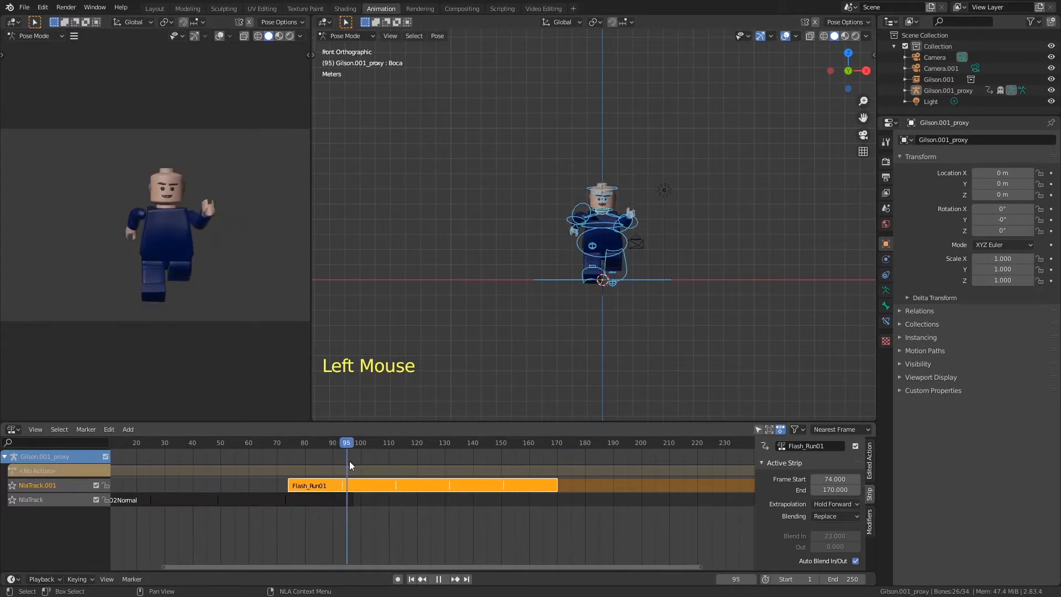
key("space")
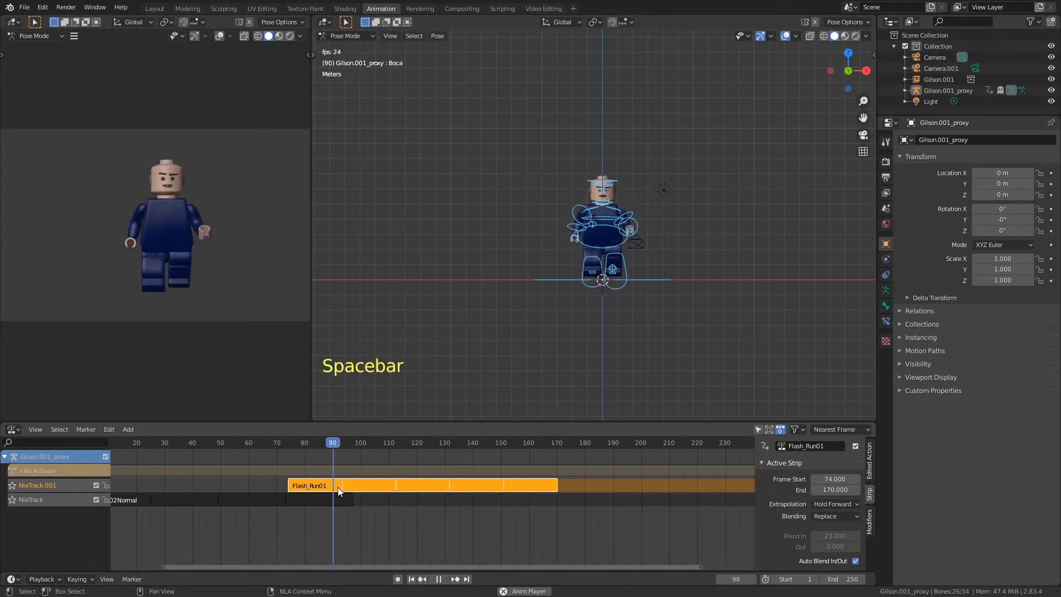
key("space")
- Move the Flash_Run01 strip to start at frame 87, then preview the blend and save the file
left_click(338, 486)
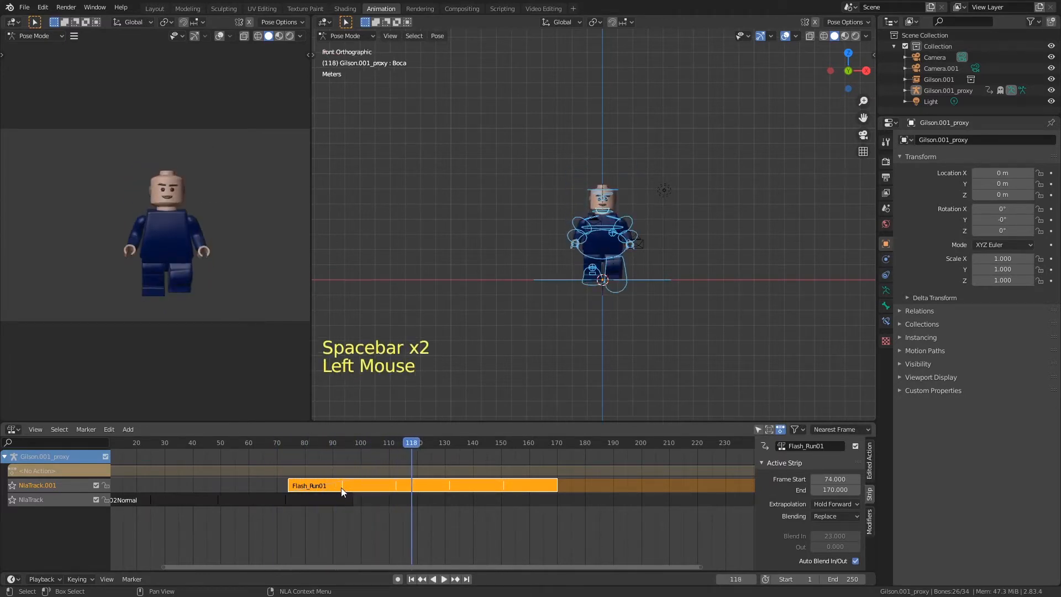
key("g")
left_click(379, 491)
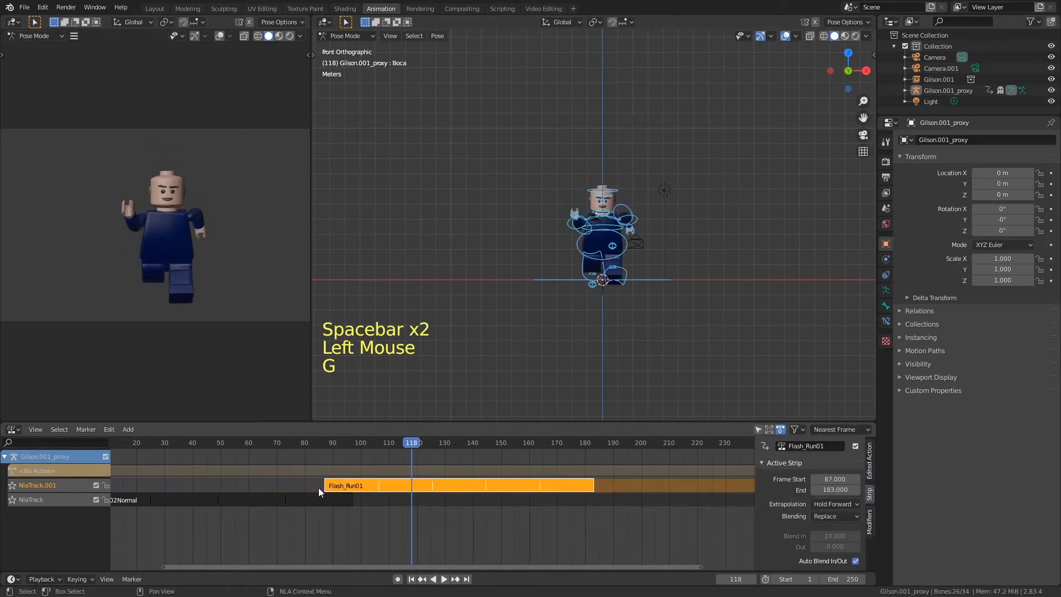
left_click(299, 443)
key("space")
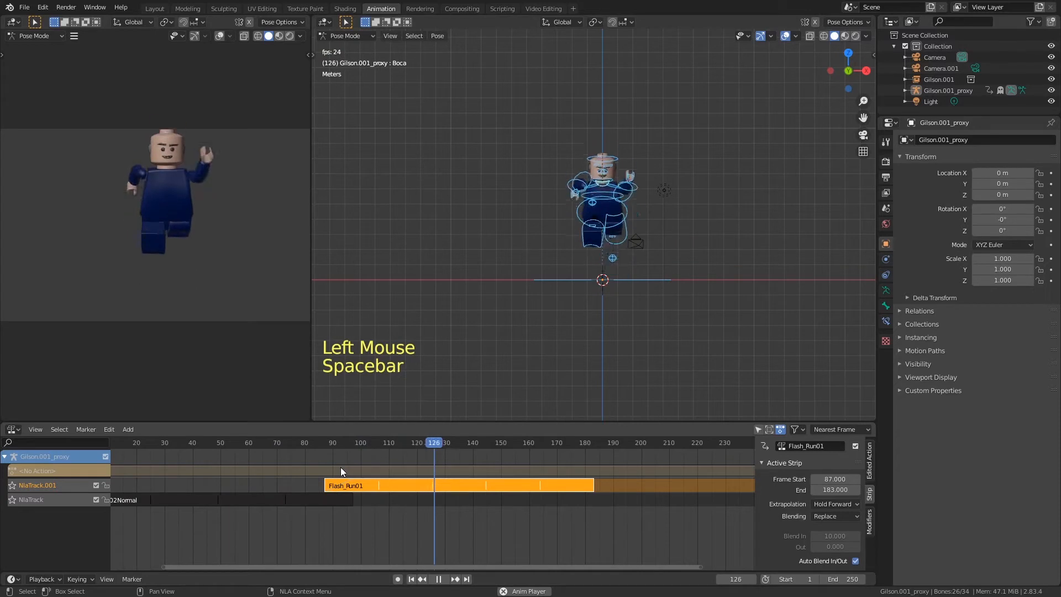
key("space")
key("ctrl+s")
- Add the GilsonApresenta action as a strip at frame 1 on a new track above the others
middle_click_drag(354, 469, 462, 505, "shift")
left_click(460, 503)
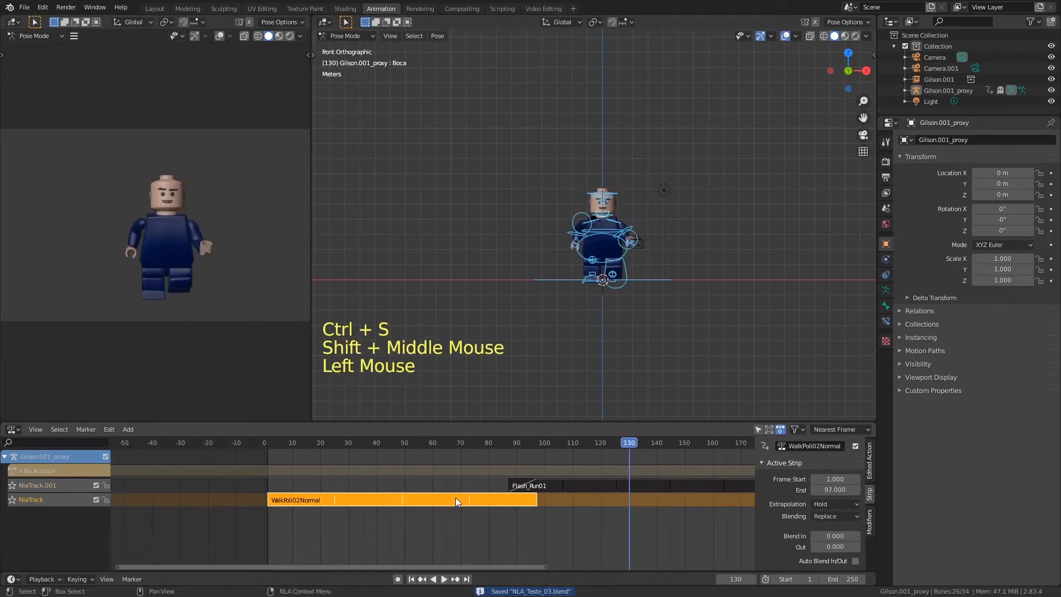
left_click(269, 444)
left_click_drag(269, 445, 268, 444)
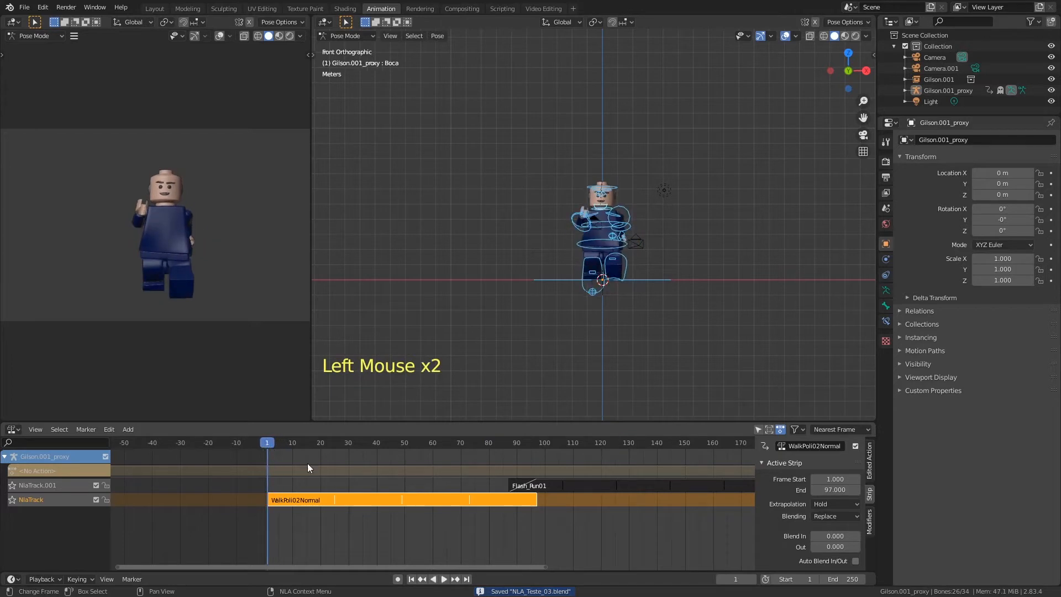
key("shift+a")
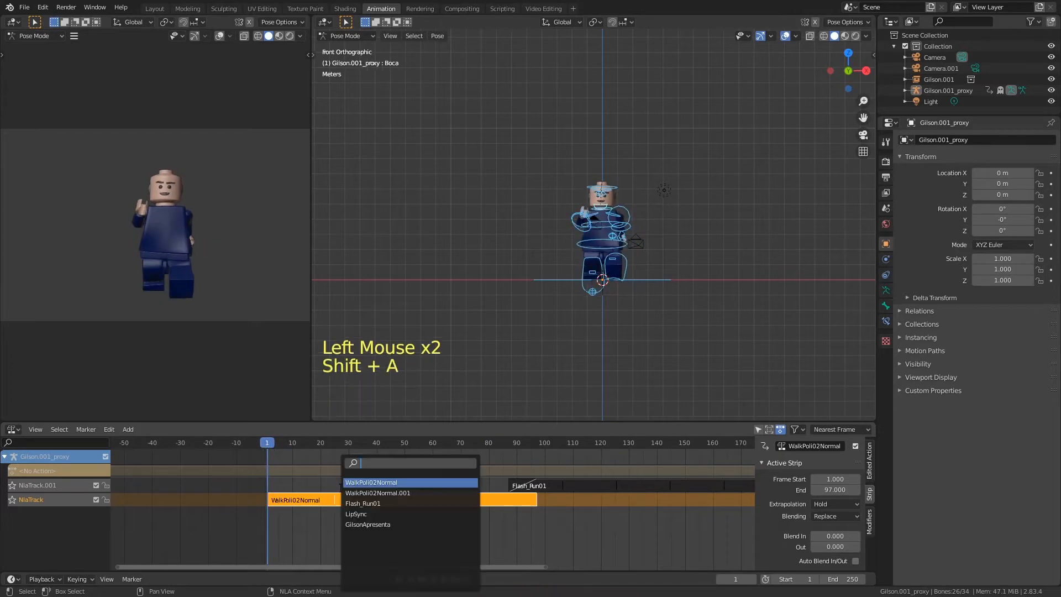
left_click(393, 524)
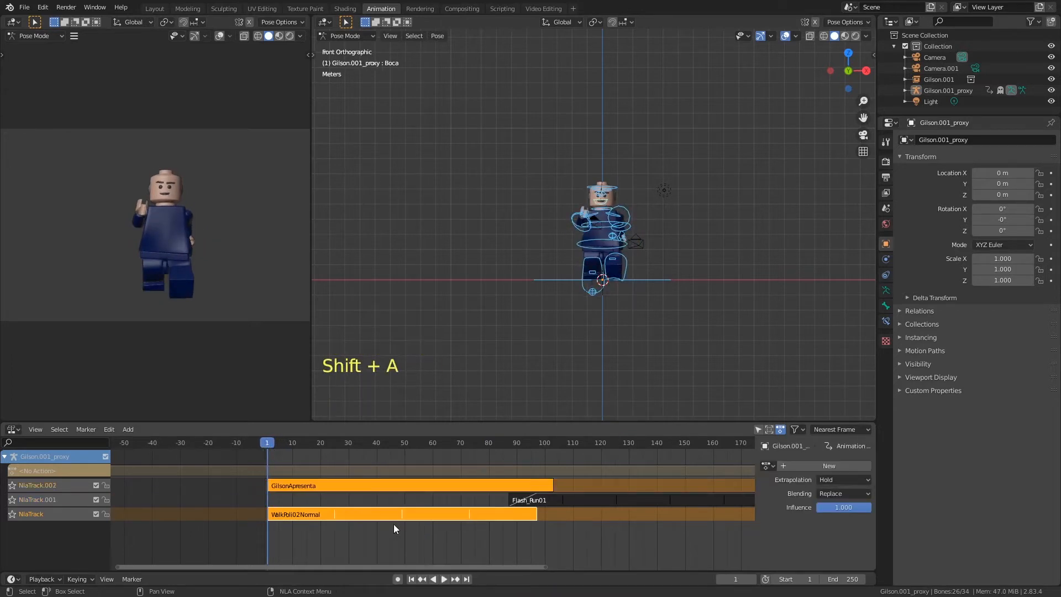
- Move the Flash_Run01 strip to start at frame 102, near the end of the GilsonApresenta strip, and save the file
left_click(547, 500)
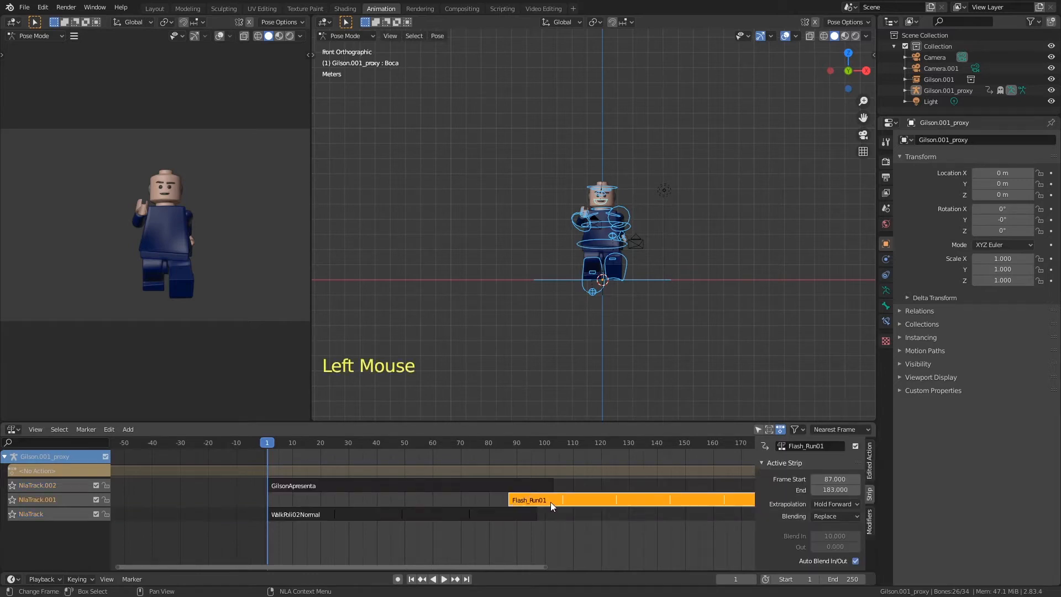
key("g")
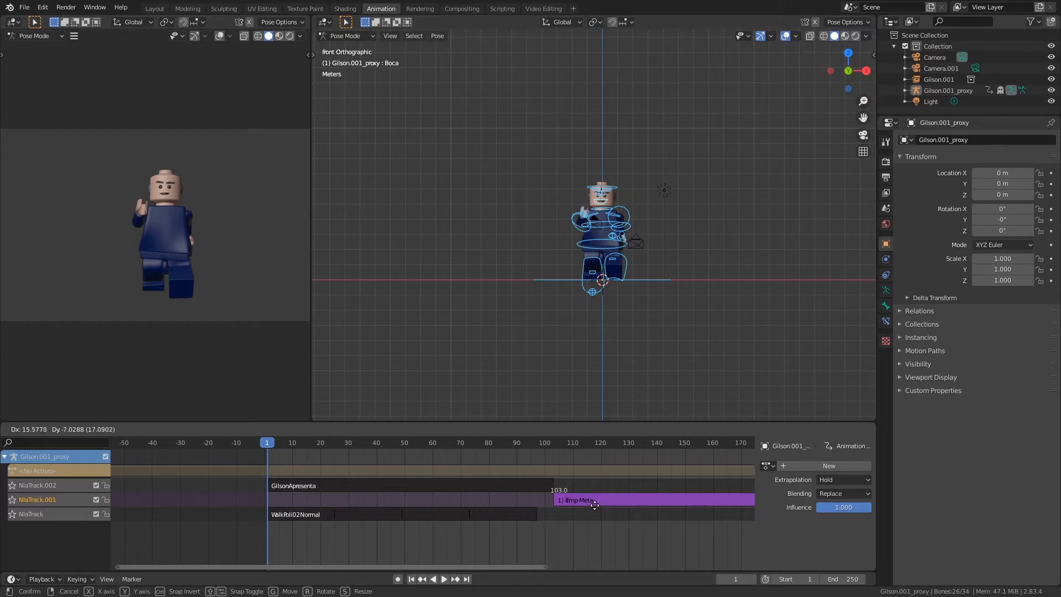
left_click(595, 506)
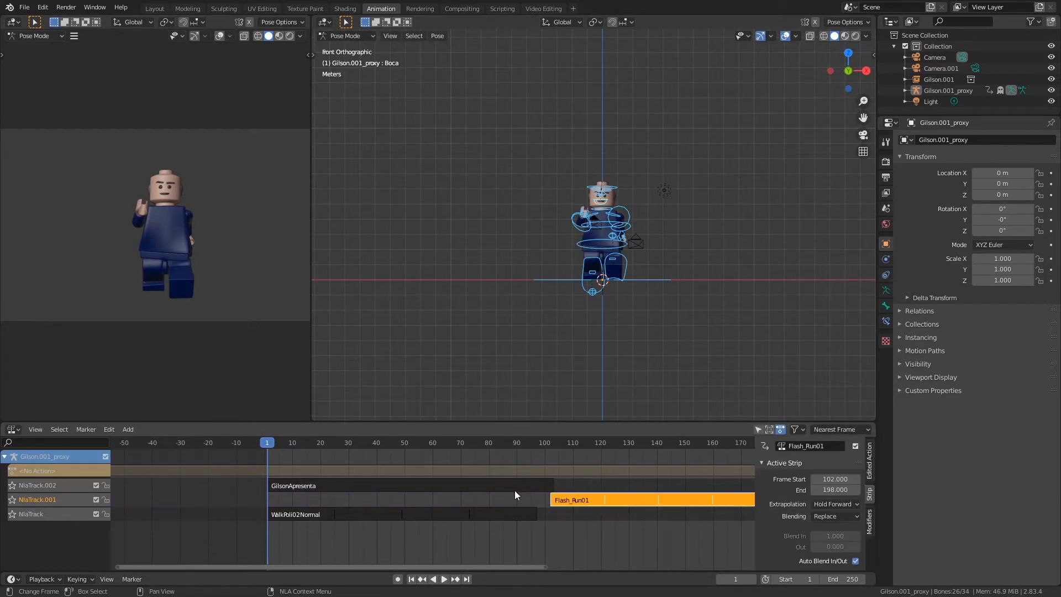
key("ctrl+s")
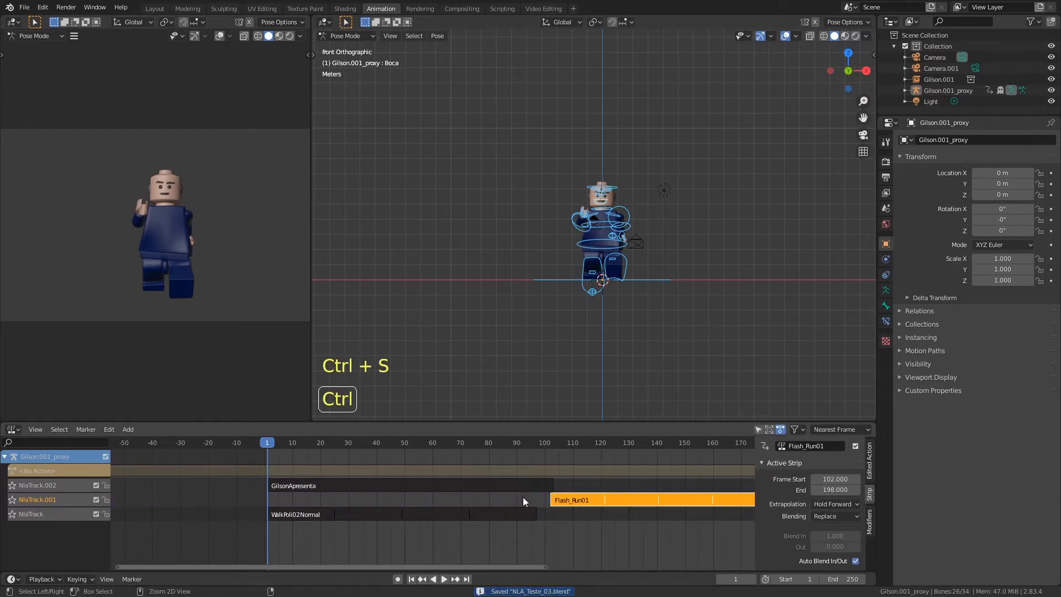
- Set the WalkPoli02Normal strip's Repeat to 4.4 so that it extends past the start of the run strip
left_click(539, 517)
middle_click_drag(784, 550, 805, 530)
left_click_drag(834, 560, 846, 563)
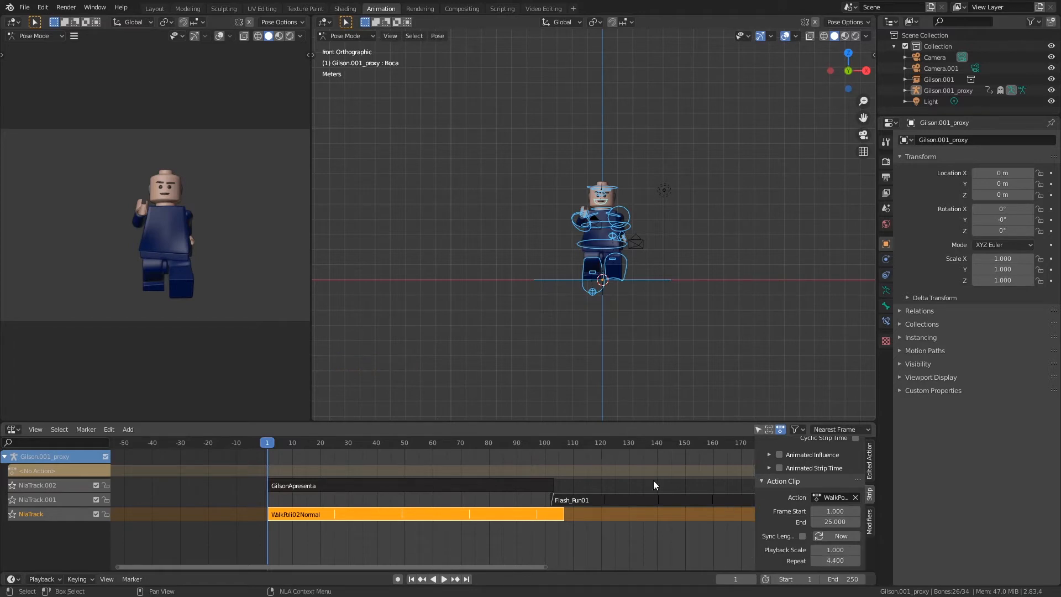
- Recalculate the Flash_Run01 strip's blending over the extended walk strip by disabling and re-enabling Auto Blend In/Out
left_click(607, 503)
double_click(558, 515)
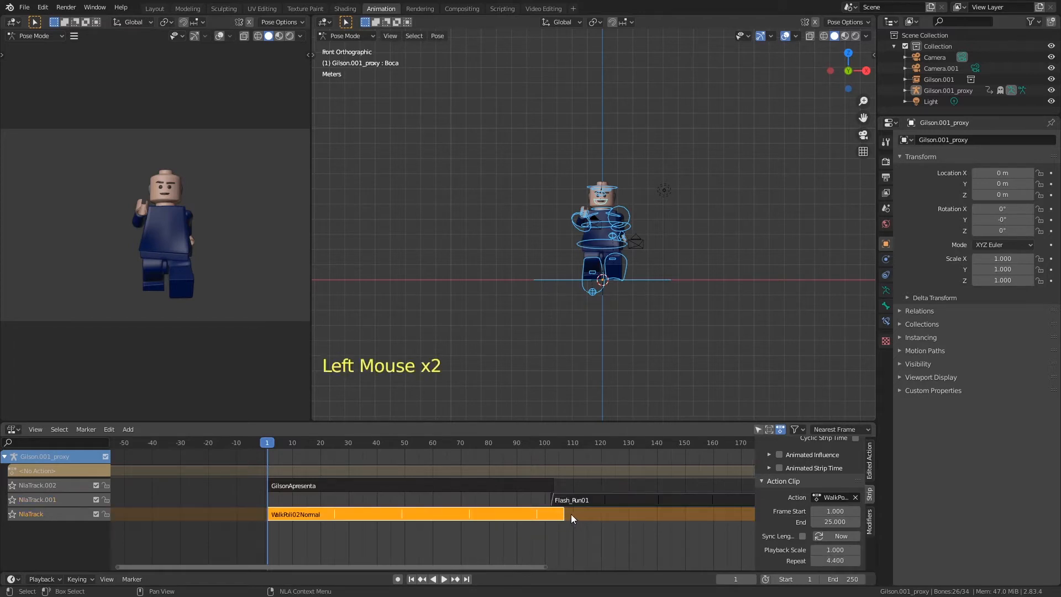
mouse_move(585, 526)
middle_mouse_down("ctrl")
mouse_move(573, 496)
mouse_move(592, 517)
middle_mouse_up("ctrl")
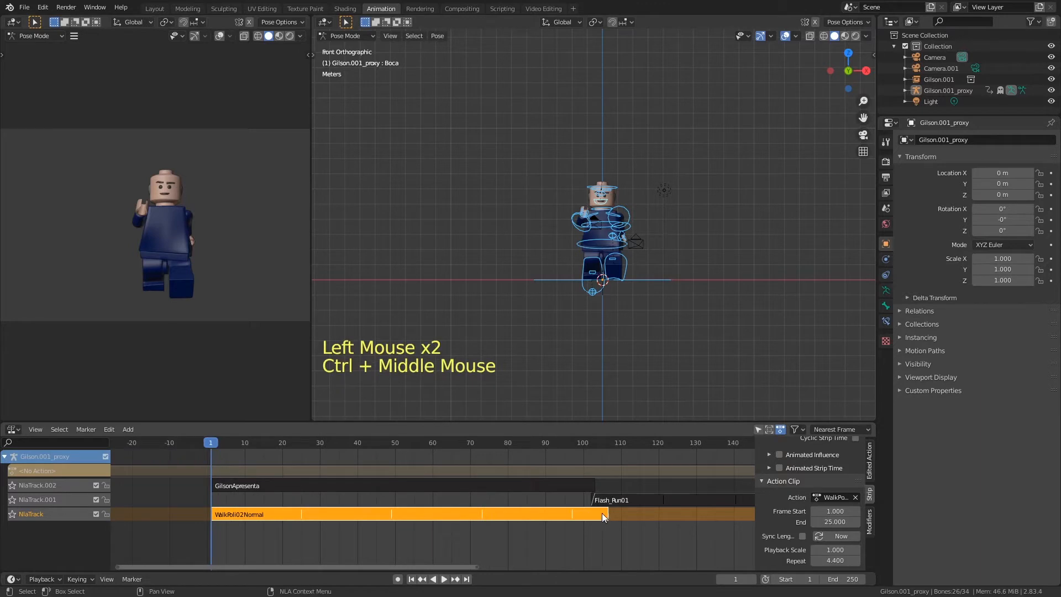
left_click(636, 500)
middle_click_drag(777, 506, 772, 414)
middle_click_drag(779, 482, 783, 559)
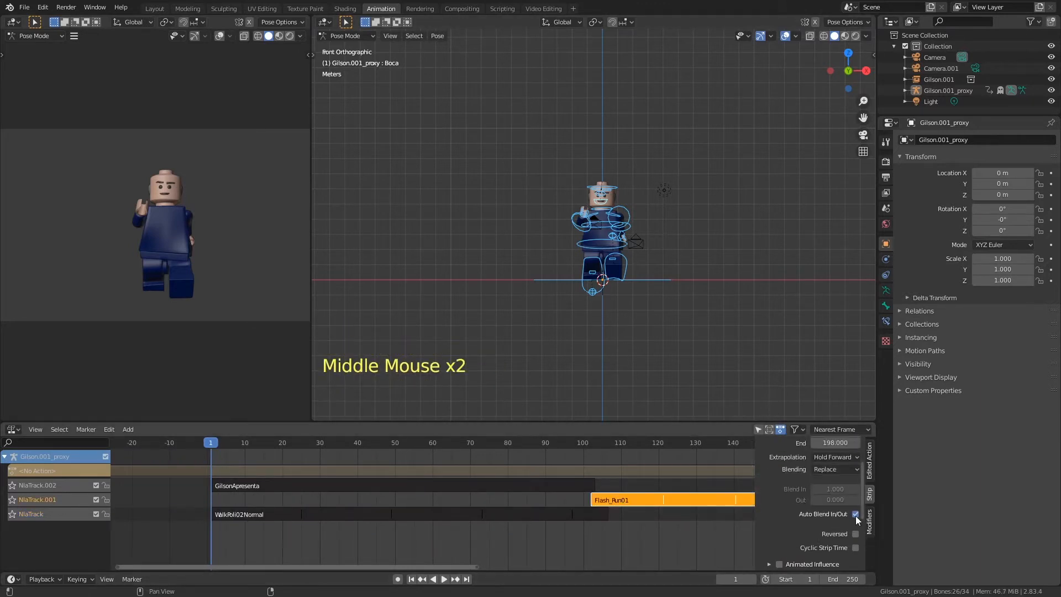
left_click(855, 514)
left_click(856, 514)
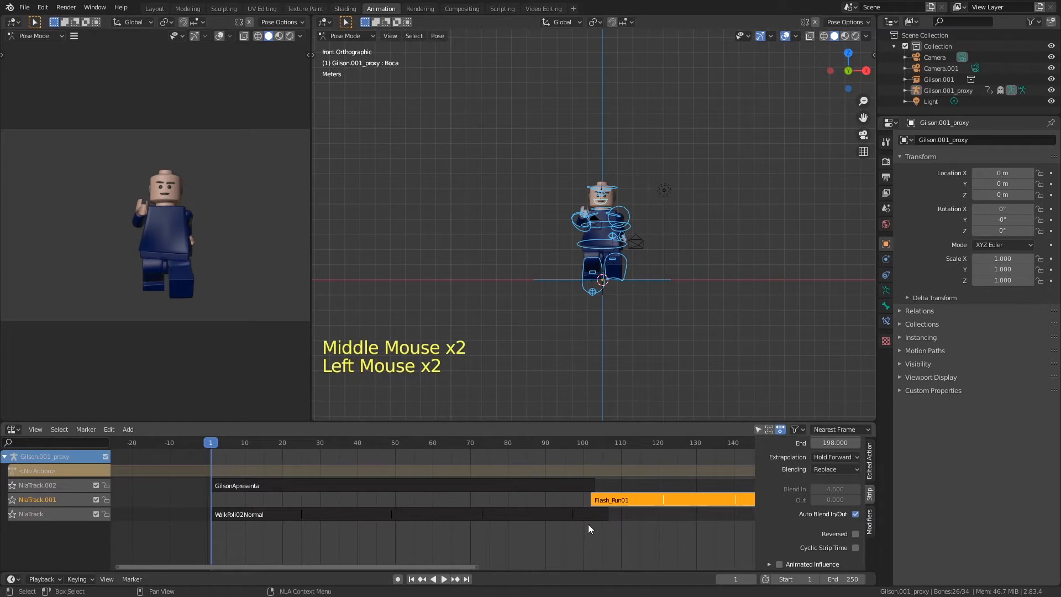
left_click(606, 518)
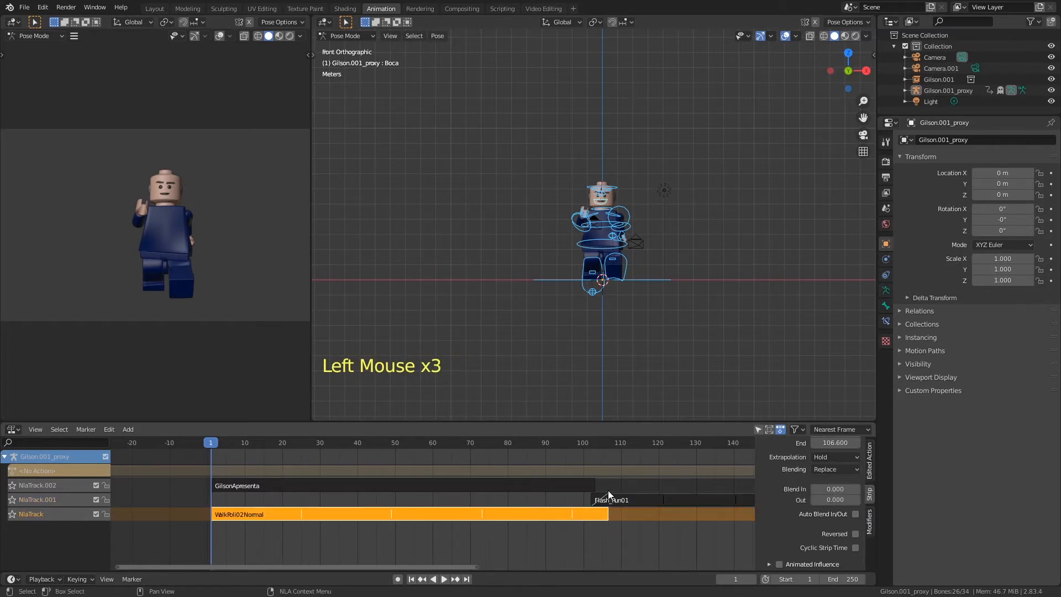
- Preview the walk-to-run transition near frame 100, then play the animation from near its start
left_click(569, 445)
key("space")
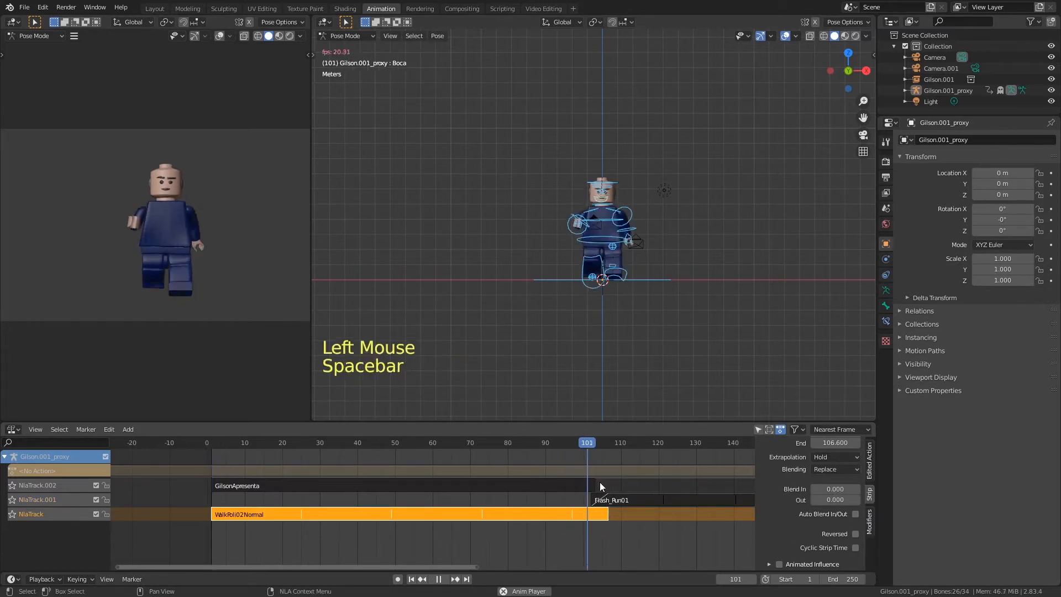
key("space")
left_click(218, 447)
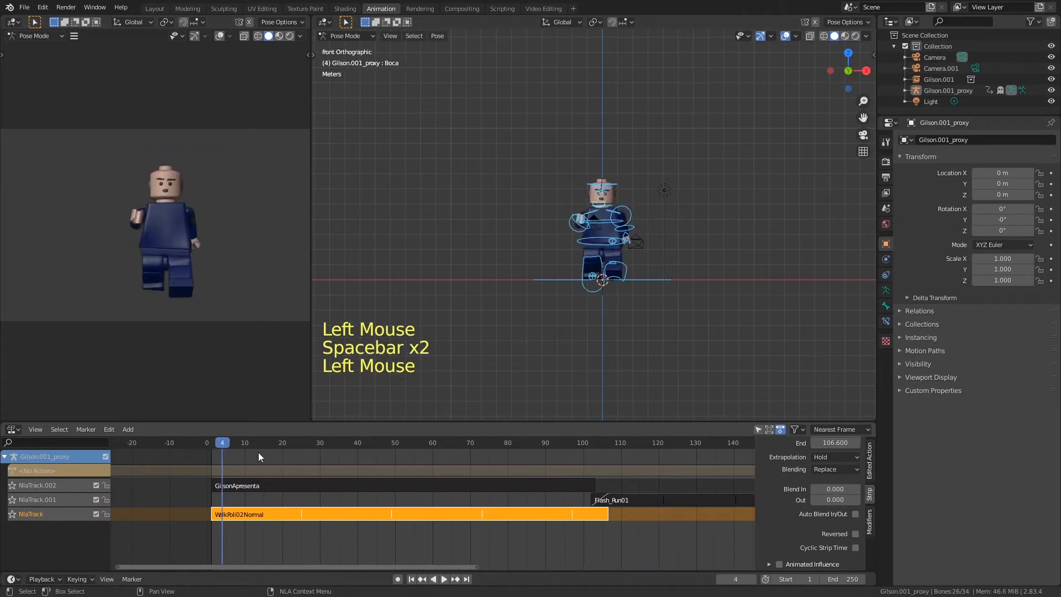
key("space")
key("space")
- Play the animation from frame 4 with a close view of the character's face, then save the file
middle_click_drag(607, 241, 649, 147, "ctrl")
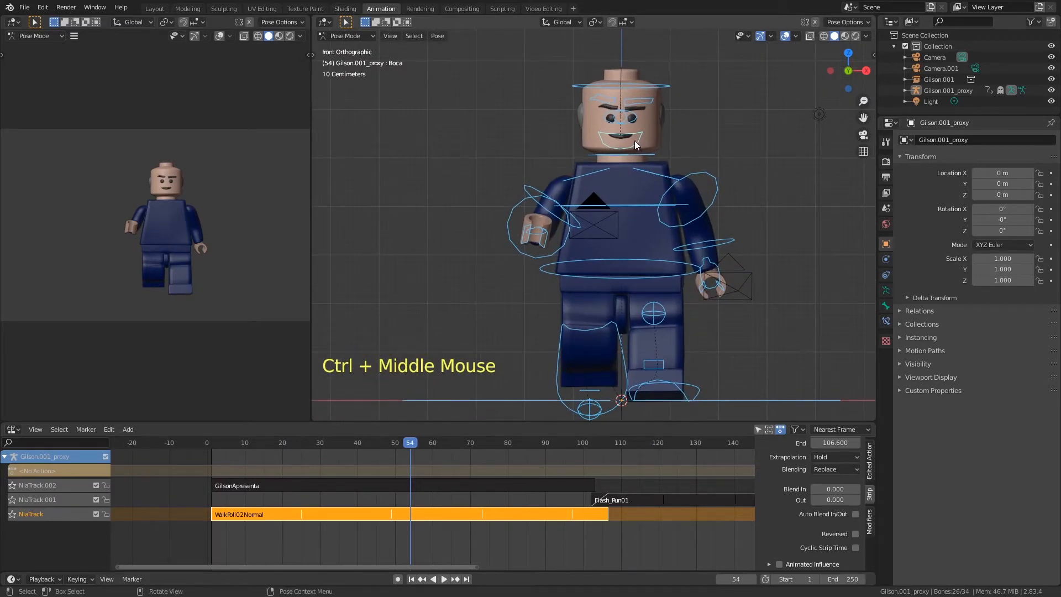
left_click(222, 453)
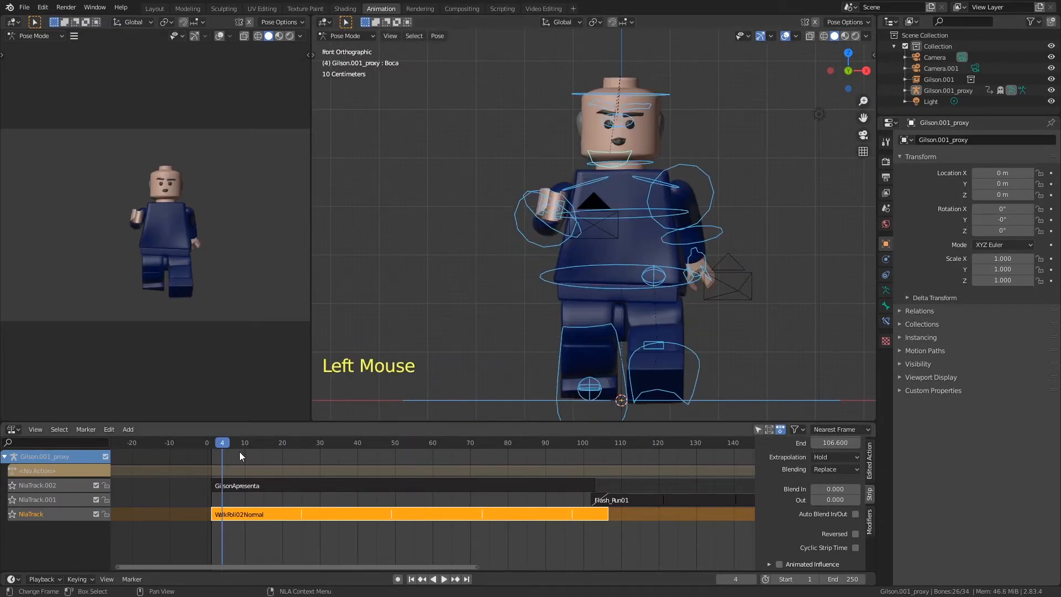
key("space")
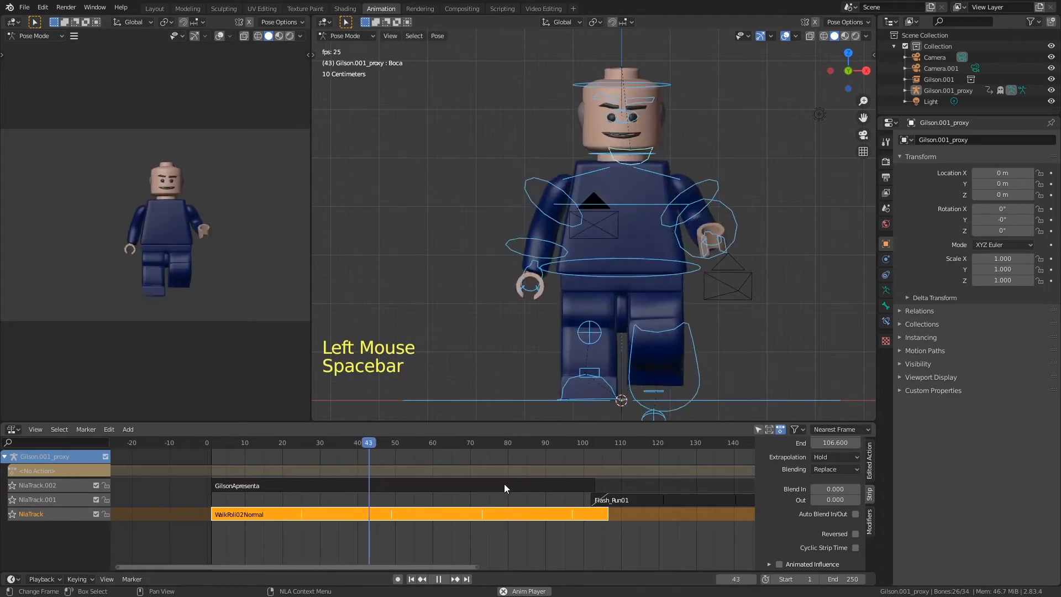
key("space")
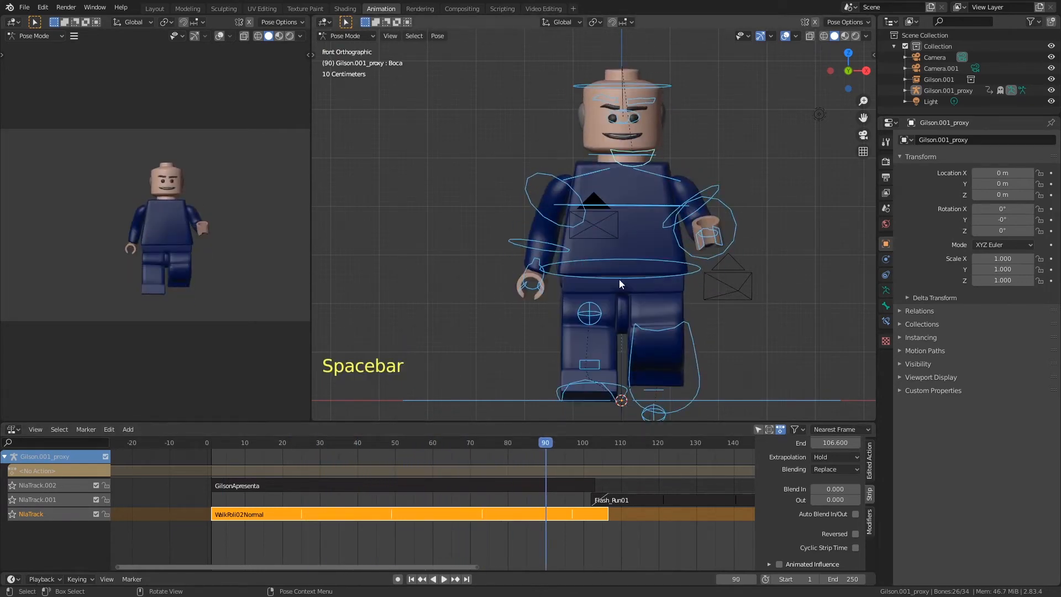
key("ctrl+s")
middle_click_drag(596, 271, 582, 307, "ctrl")
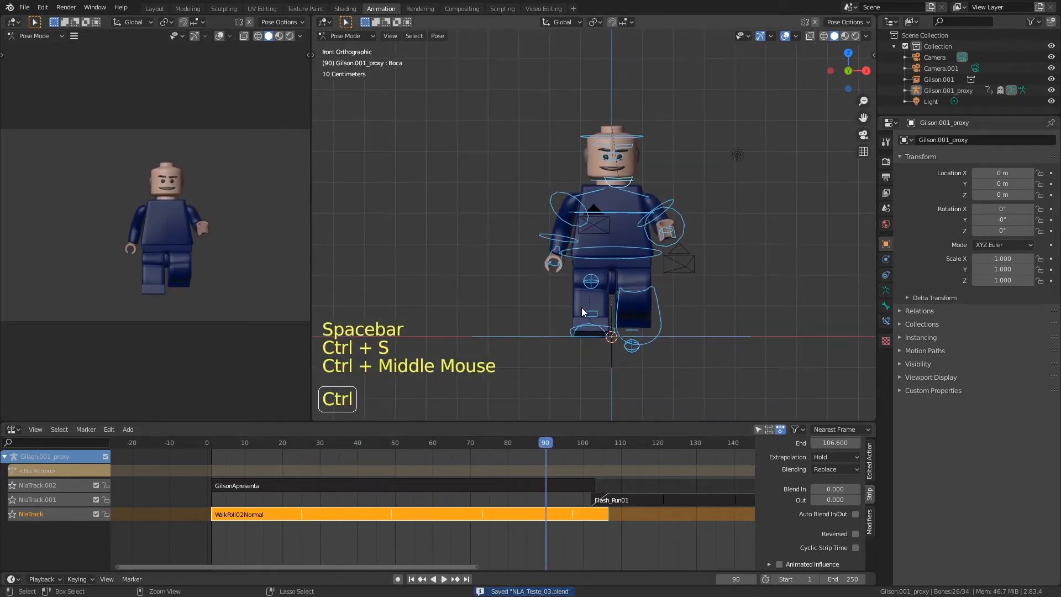
- Enter tweak mode on the GilsonApresenta strip and show its keyframes in the Action Editor
left_click(311, 487)
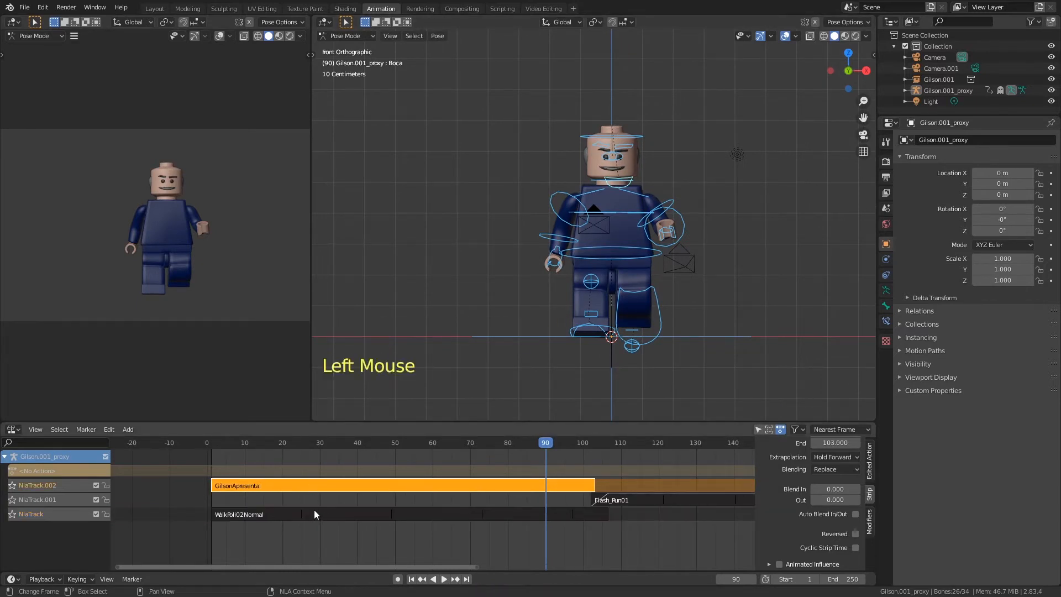
left_click(320, 515)
left_click(306, 490)
middle_click_drag(615, 243, 635, 195, "ctrl")
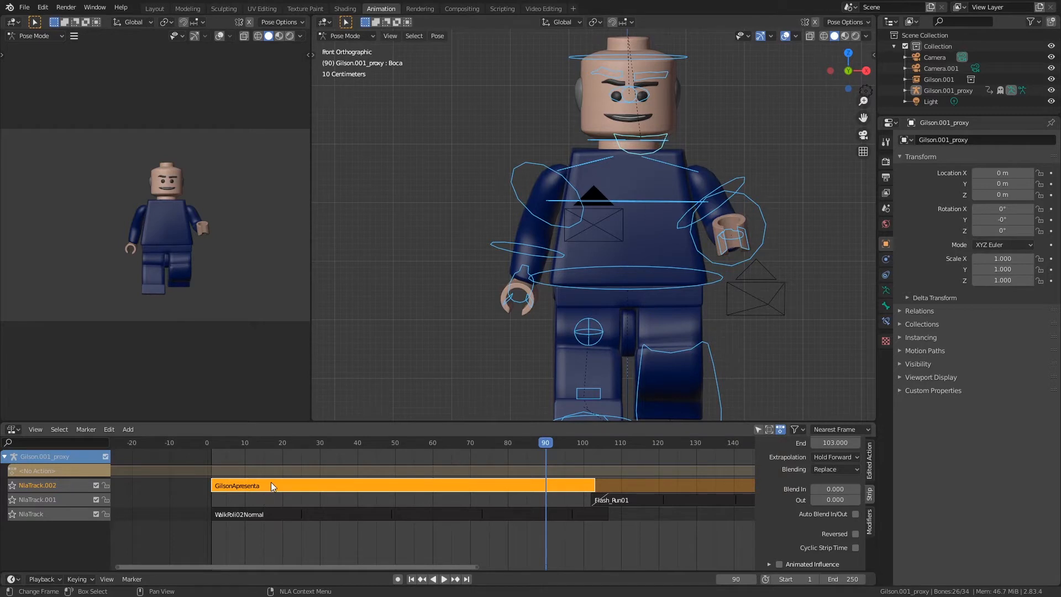
key("Tab")
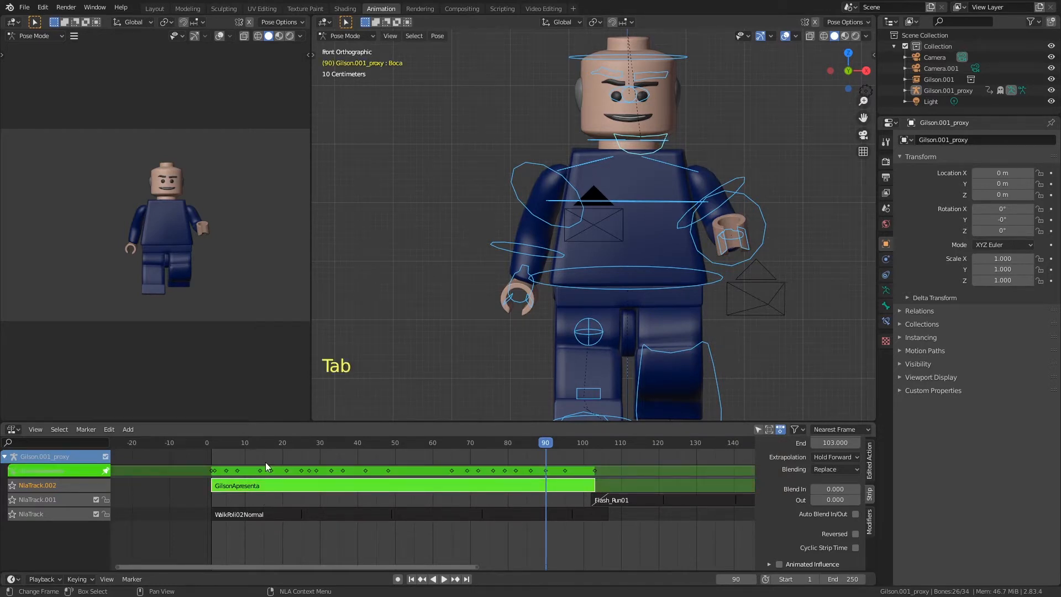
left_click(13, 429)
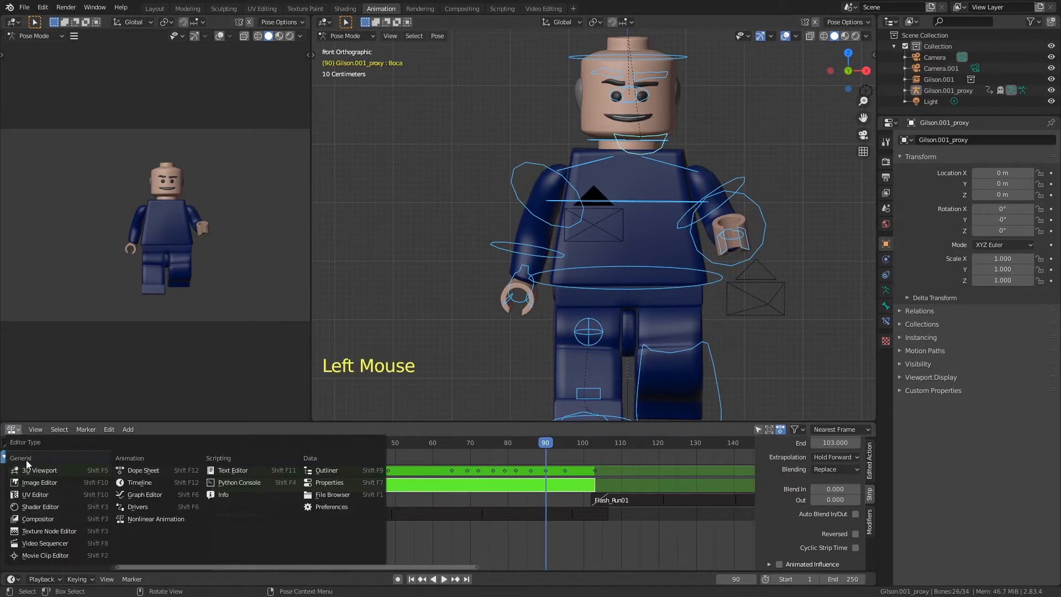
left_click(137, 471)
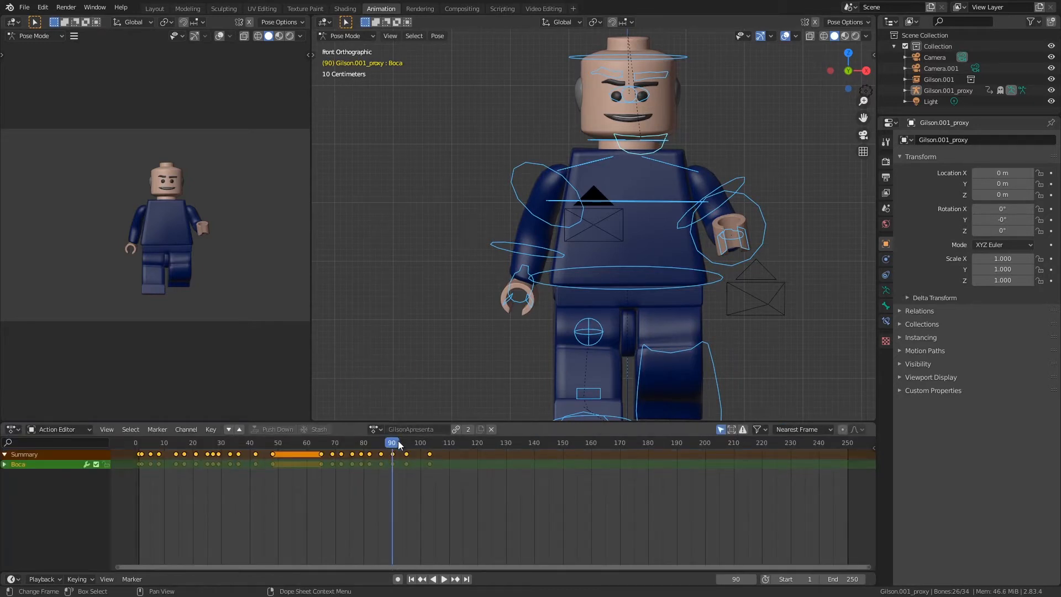
- Move to frame 16 and make the linked GilsonApresenta action local so that its keyframes can be edited
left_click(182, 446)
key("space")
key("space")
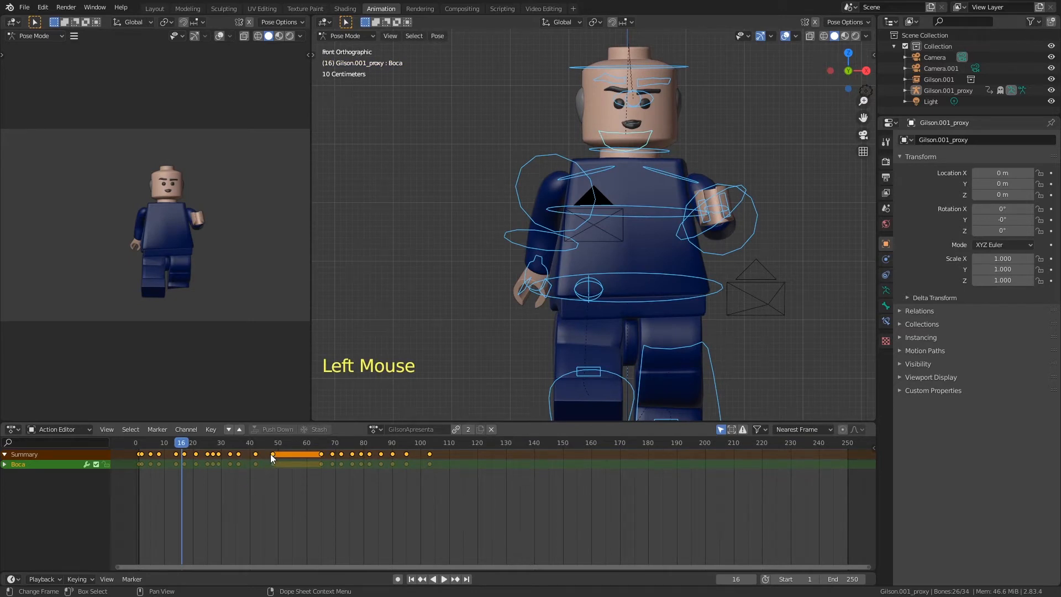
left_click(457, 430)
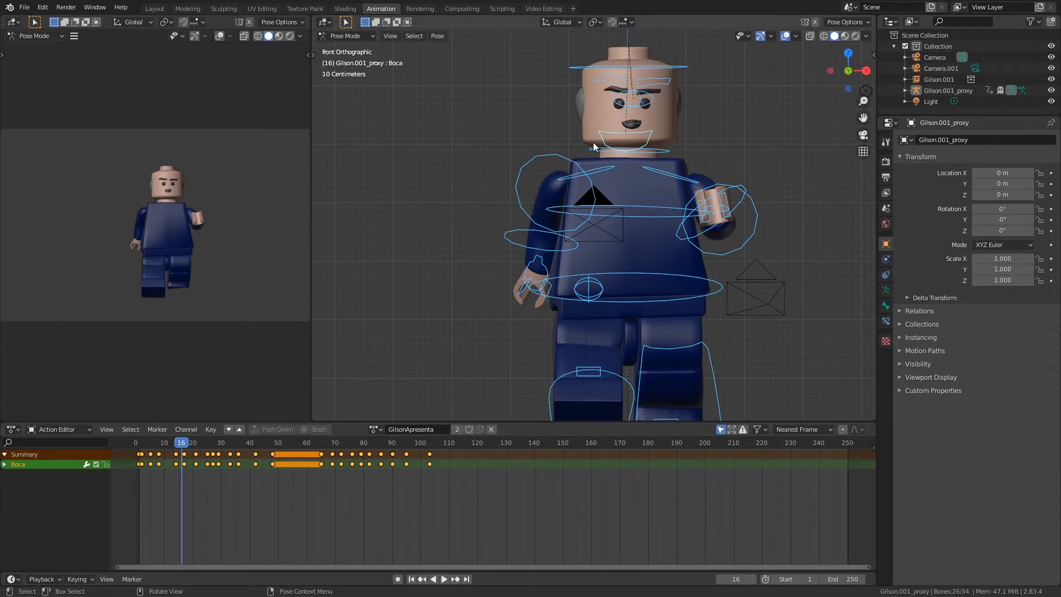
- Select only the Boca mouth control from an angled view and play its animation from frame 16 to 48
middle_click_drag(646, 146, 571, 188)
left_click(466, 194)
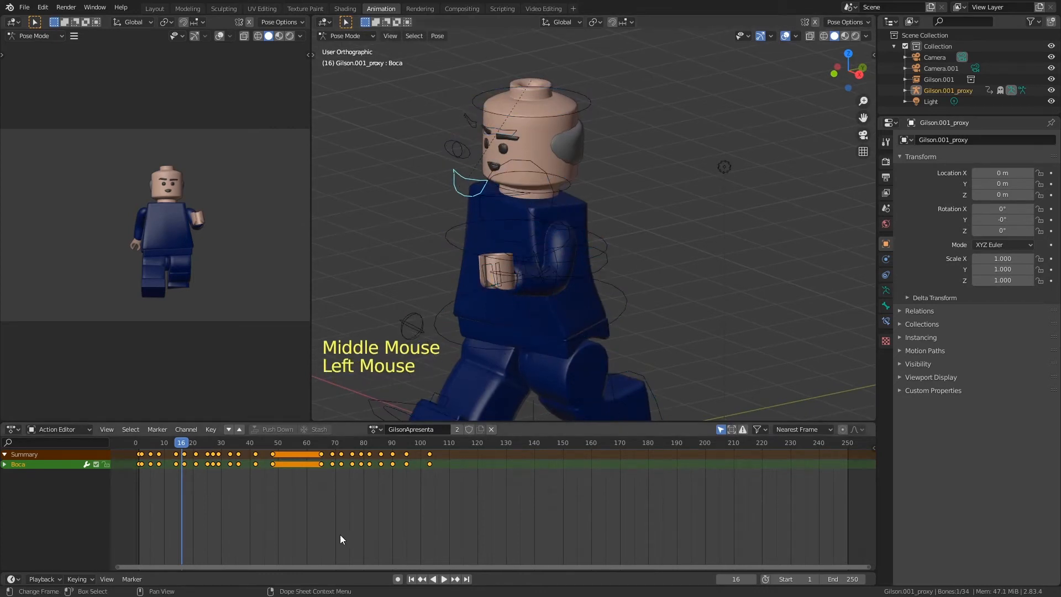
key("space")
key("space")
key("space")
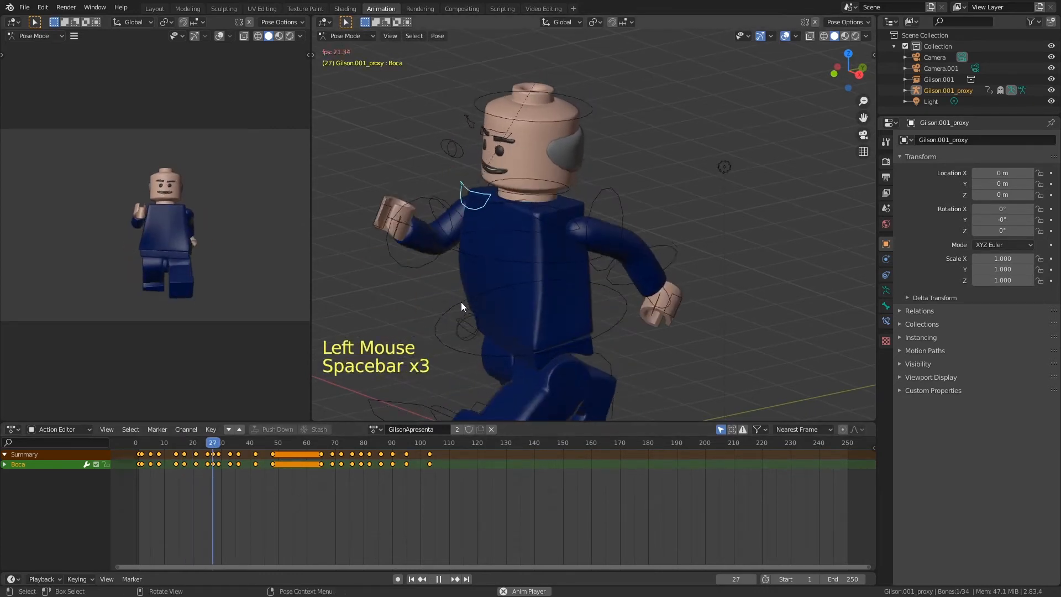
key("space")
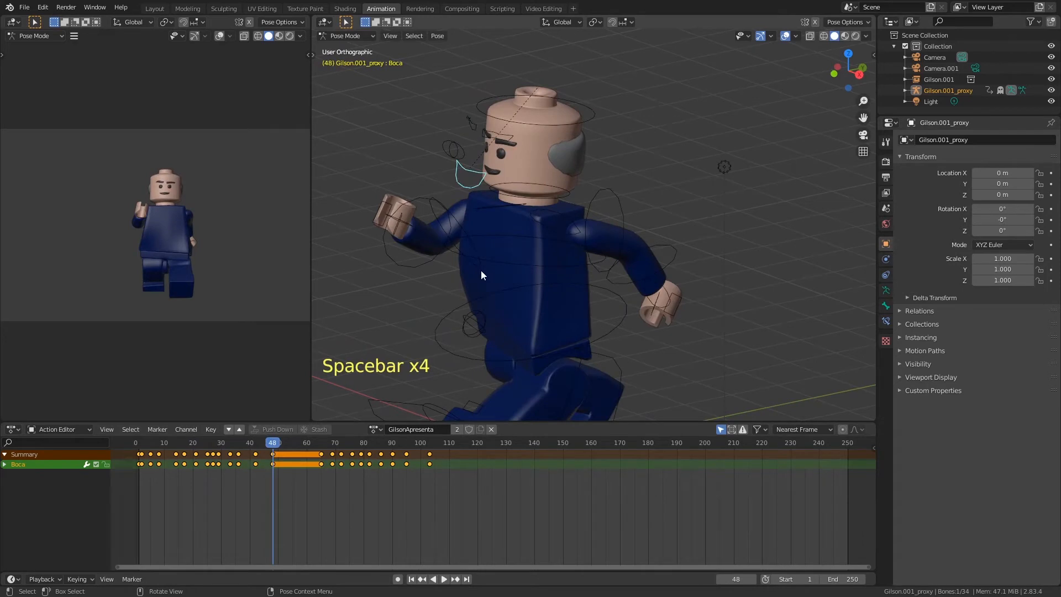
mouse_move(481, 271)
middle_mouse_down()
mouse_move(525, 268)
mouse_move(471, 272)
middle_mouse_up()
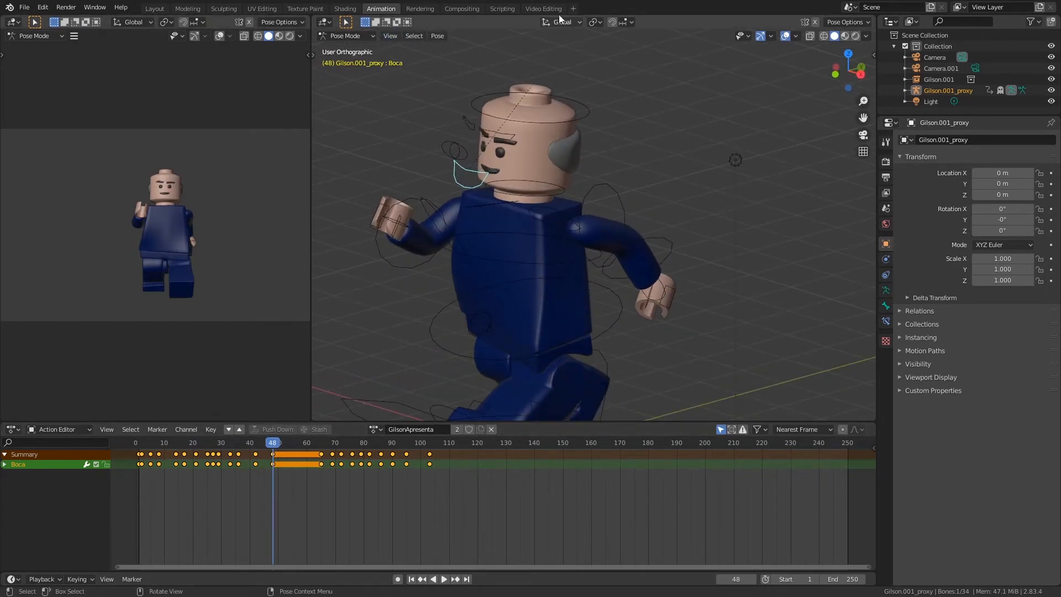
- Activate the Move tool, try shifting the Boca control slightly at frame 48, and return to the start of the timeline
key("t")
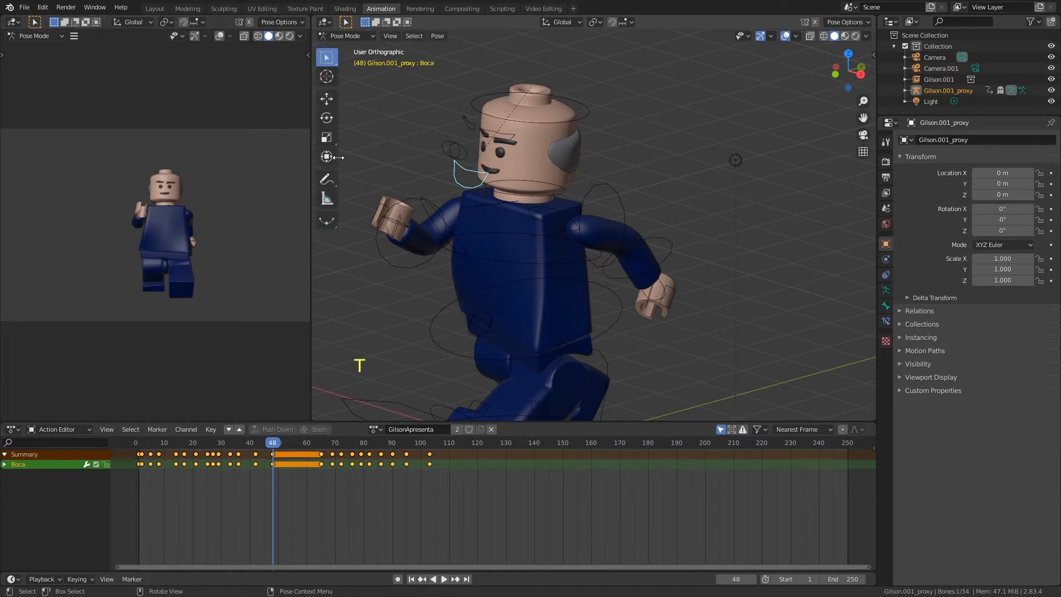
left_click(327, 99)
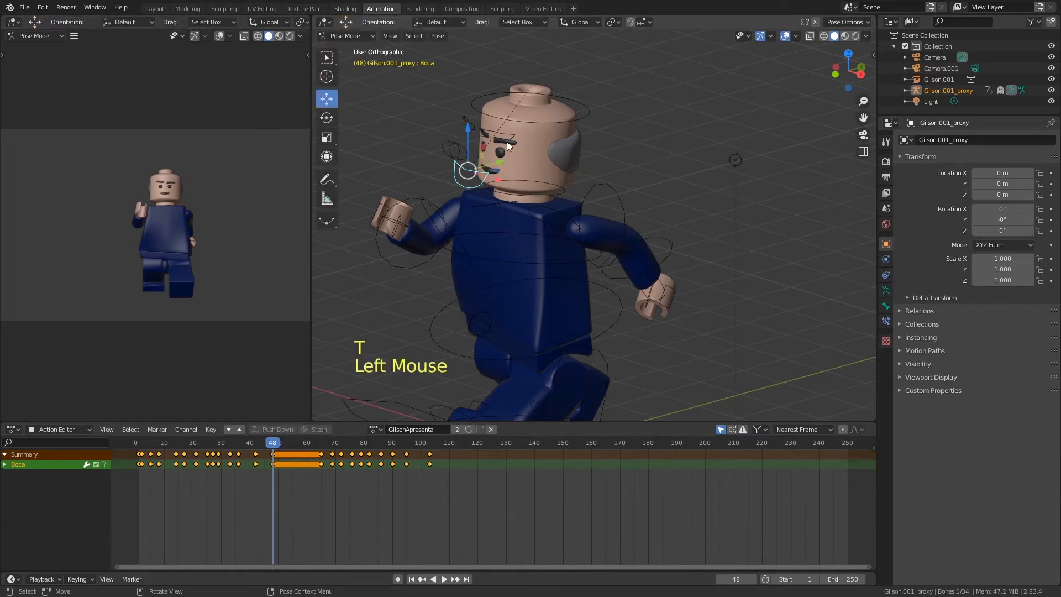
mouse_move(500, 160)
left_mouse_down()
mouse_move(493, 166)
mouse_move(516, 160)
mouse_move(495, 168)
left_mouse_up()
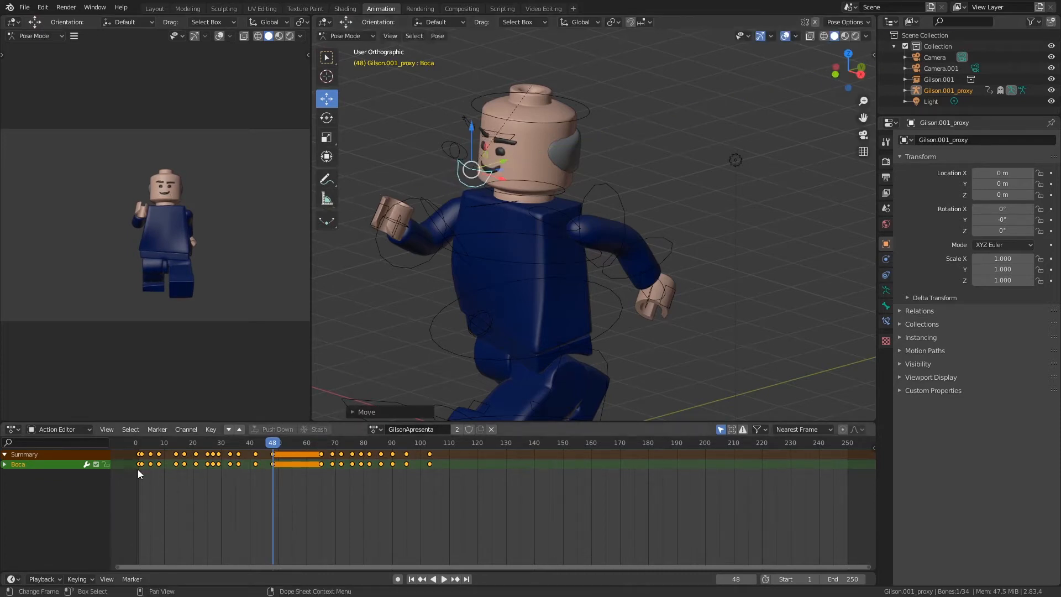
left_click(144, 441)
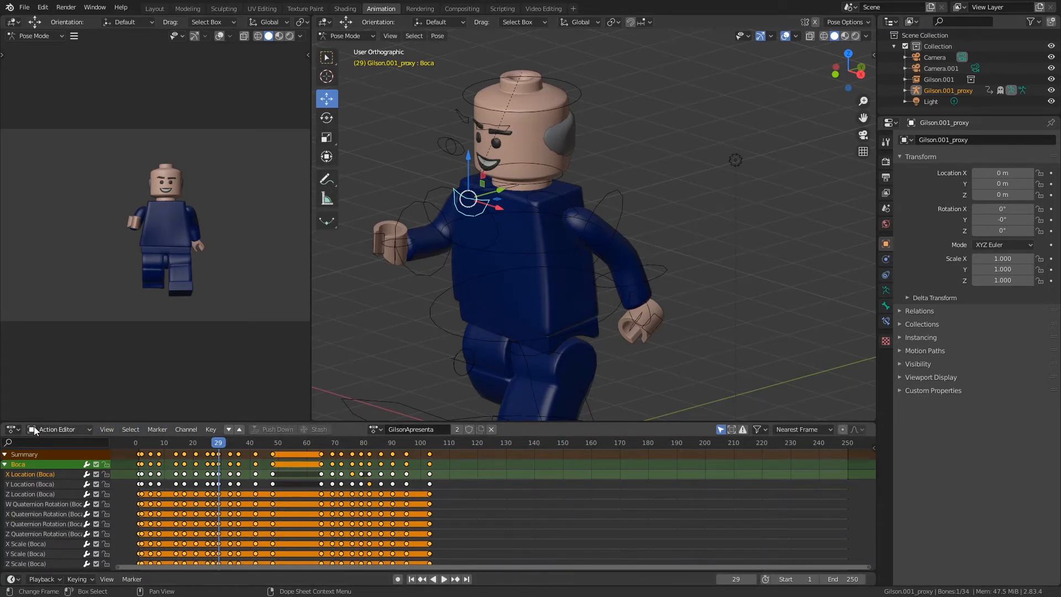
- In the Graph Editor, isolate the Boca control's Y Location curve and fit it to the view
left_click(13, 428)
left_click(165, 499)
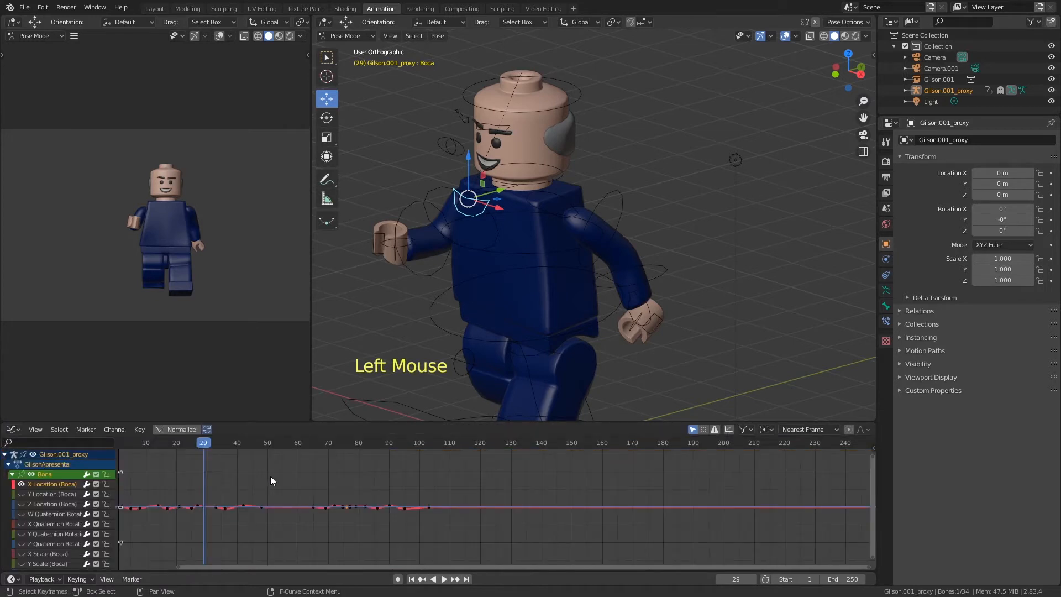
left_click(21, 485)
left_click(21, 494)
left_click(37, 494)
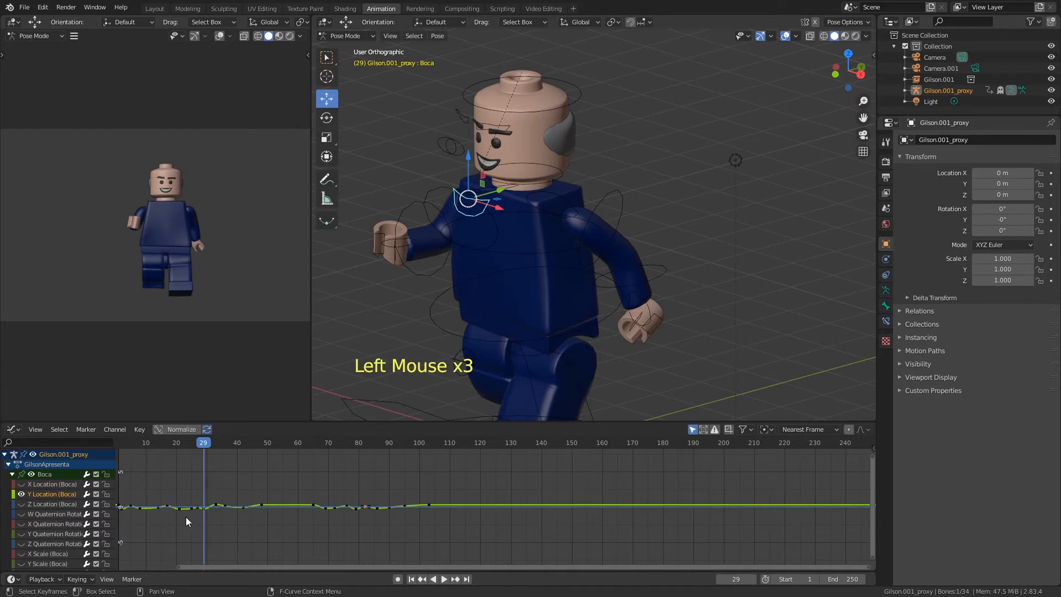
left_click(31, 474)
left_click(31, 474)
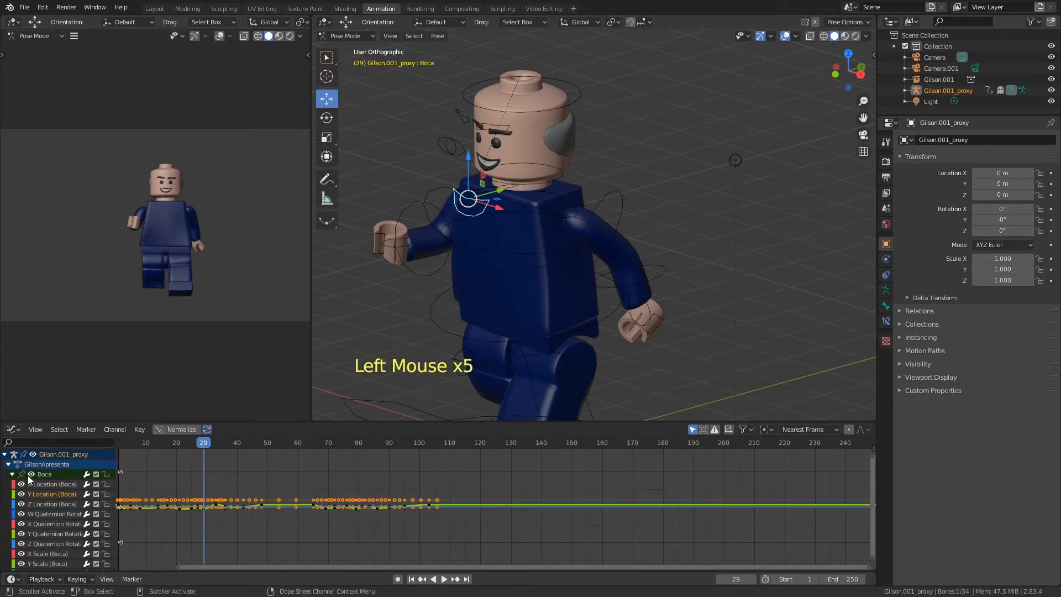
left_click(25, 493)
left_click(25, 493)
left_click(264, 503)
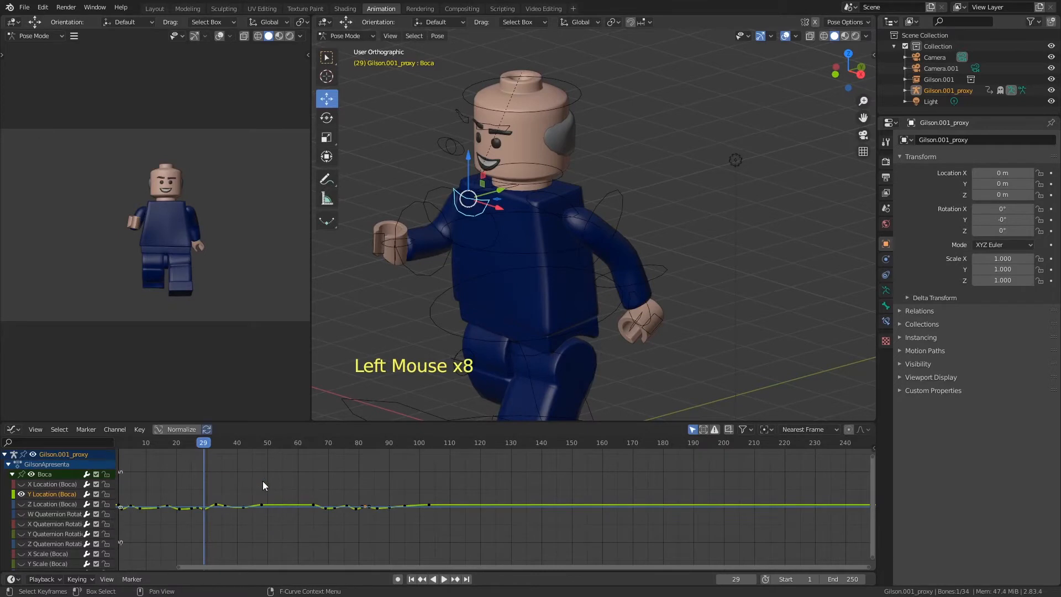
key("Home")
middle_click_drag(315, 479, 331, 473, "ctrl")
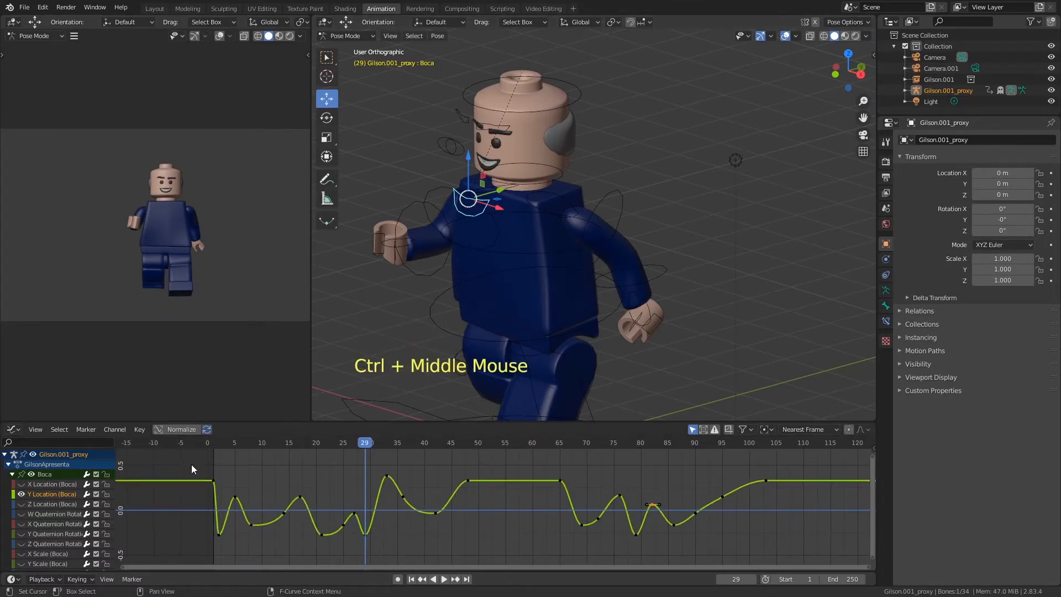
- Move the current frame to 33, at a peak of the Y Location curve, and enable automatic keyframing
mouse_move(366, 445)
left_mouse_down()
mouse_move(406, 452)
mouse_move(372, 447)
left_mouse_up()
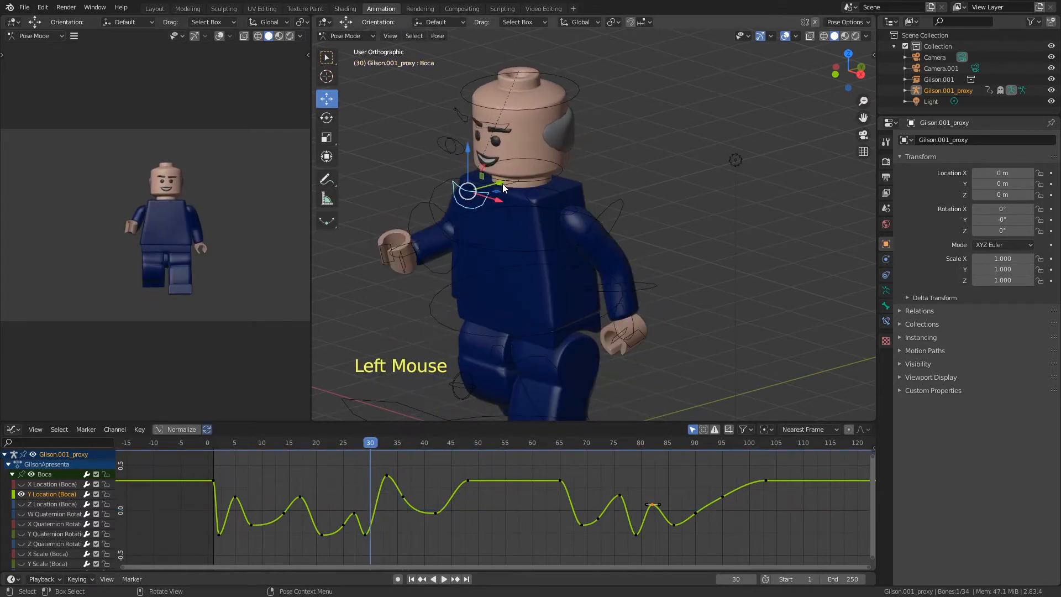
left_click_drag(377, 442, 386, 448)
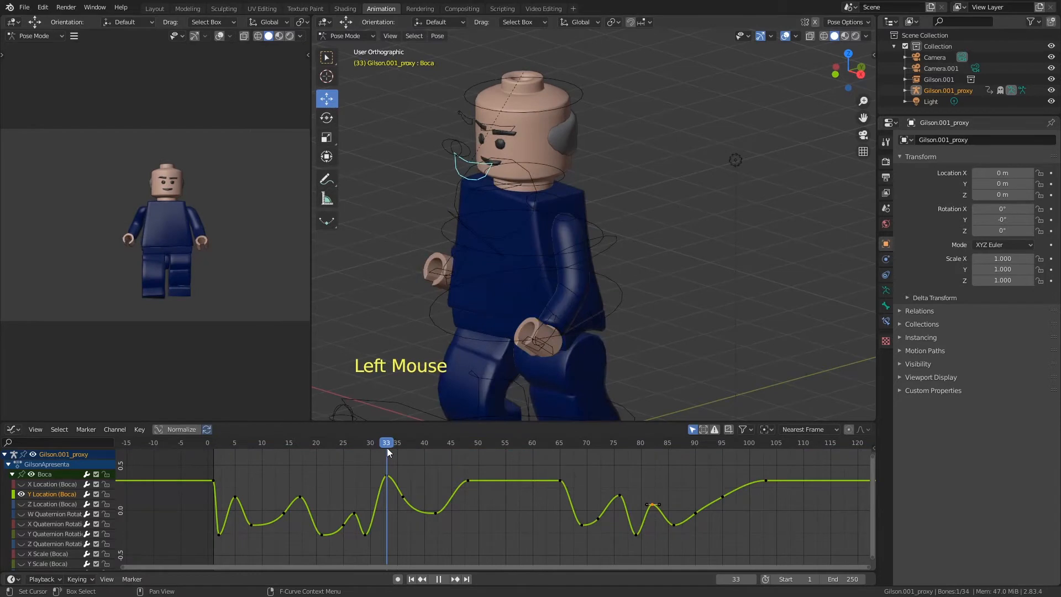
left_click(397, 579)
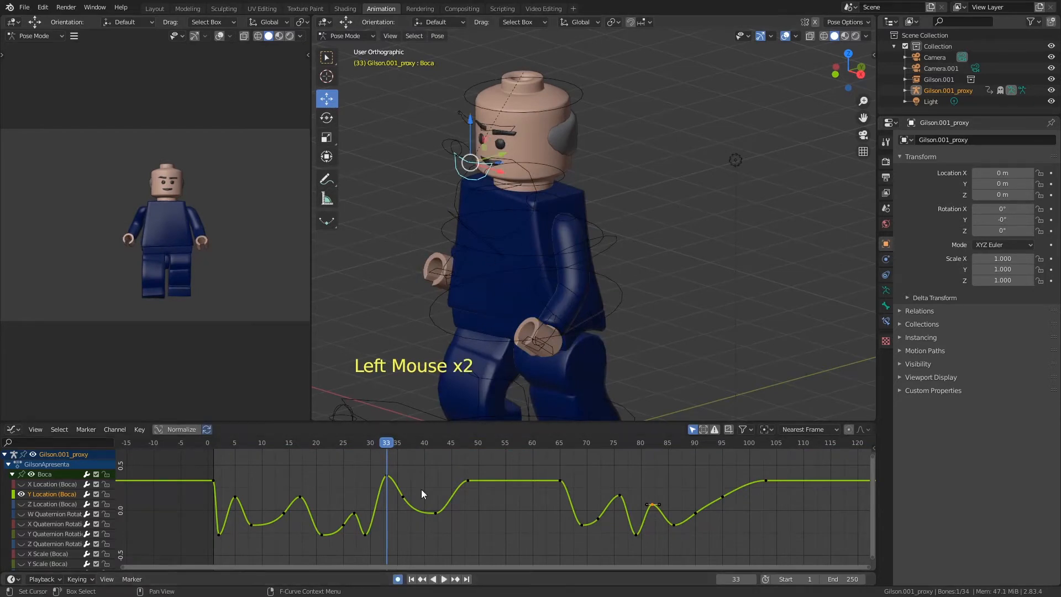
- Shift the Boca mouth control slightly at frame 33 to key an adjusted position
left_click(505, 154)
mouse_move(505, 153)
left_mouse_down()
mouse_move(521, 150)
mouse_move(501, 164)
mouse_move(516, 178)
mouse_move(512, 150)
left_mouse_up()
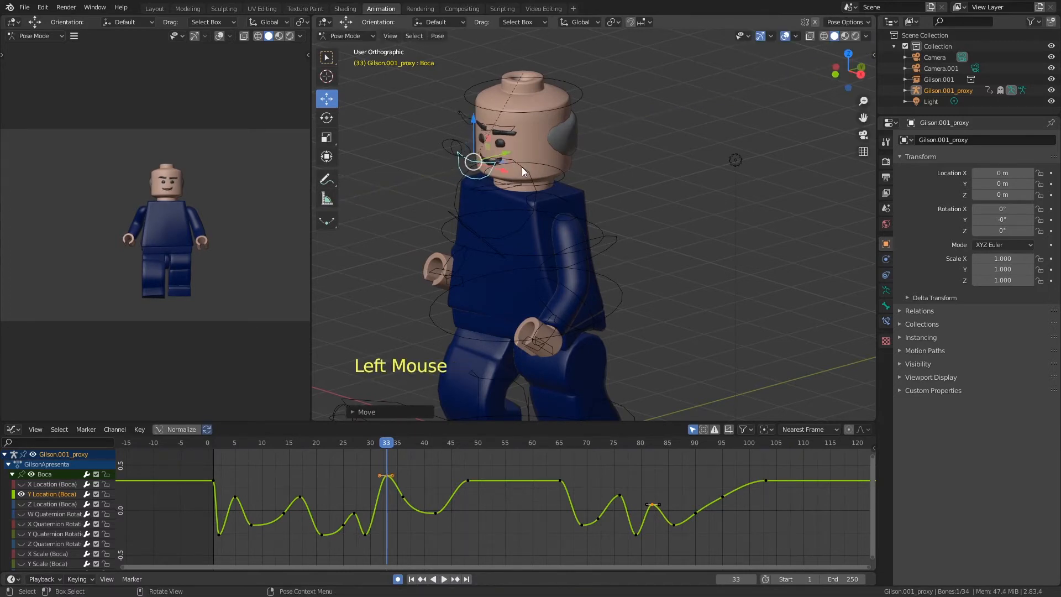
- Try to flatten the Boca control's Y Location curve by scaling all its keyframes to 0 vertically and shifting them along Y
left_click_drag(189, 462, 785, 560)
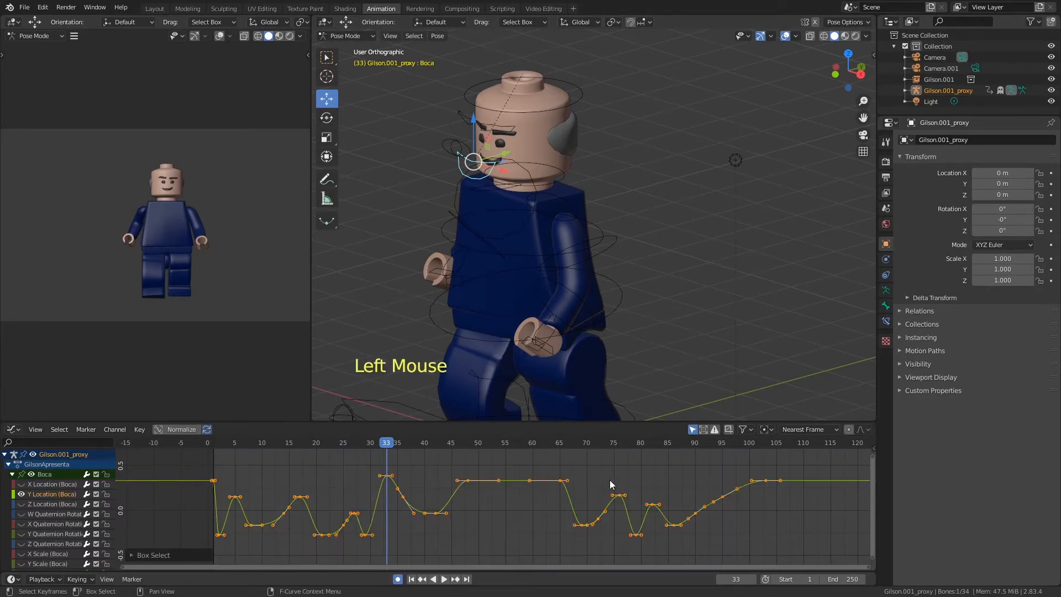
key("s")
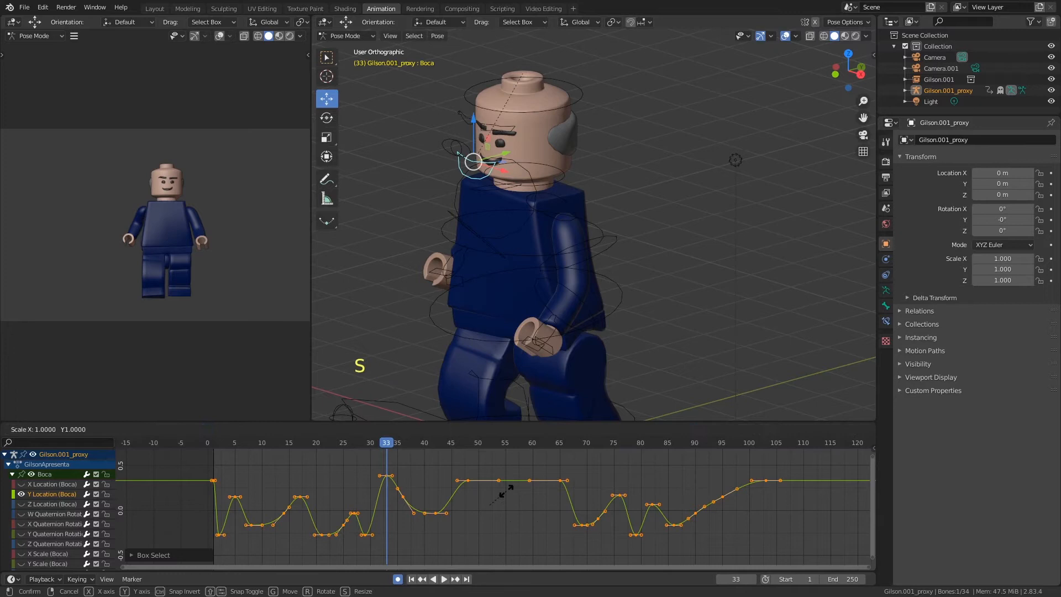
key("y")
key("0")
key("Return")
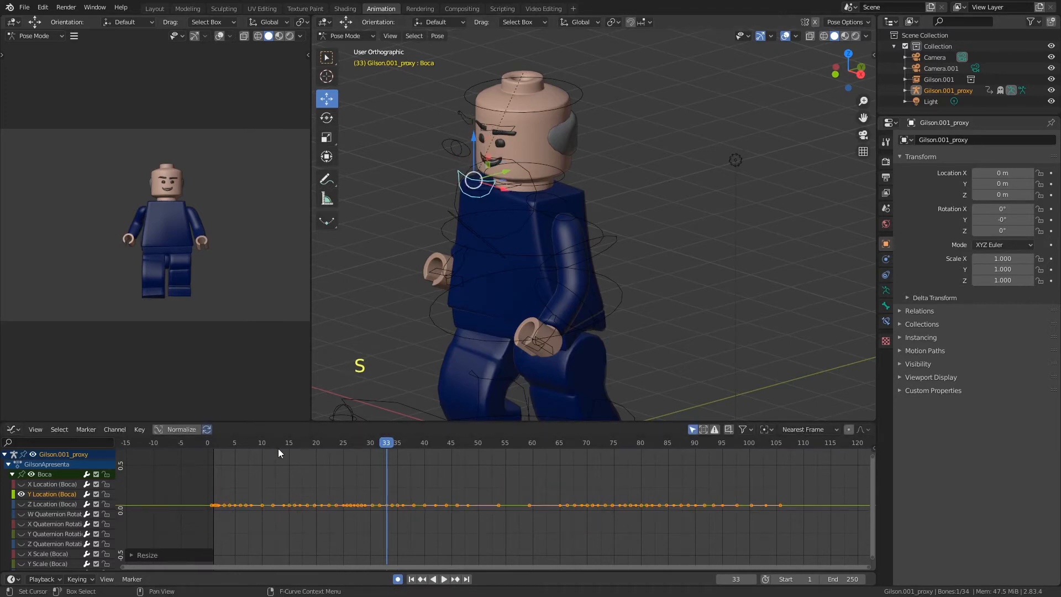
key("g")
key("y")
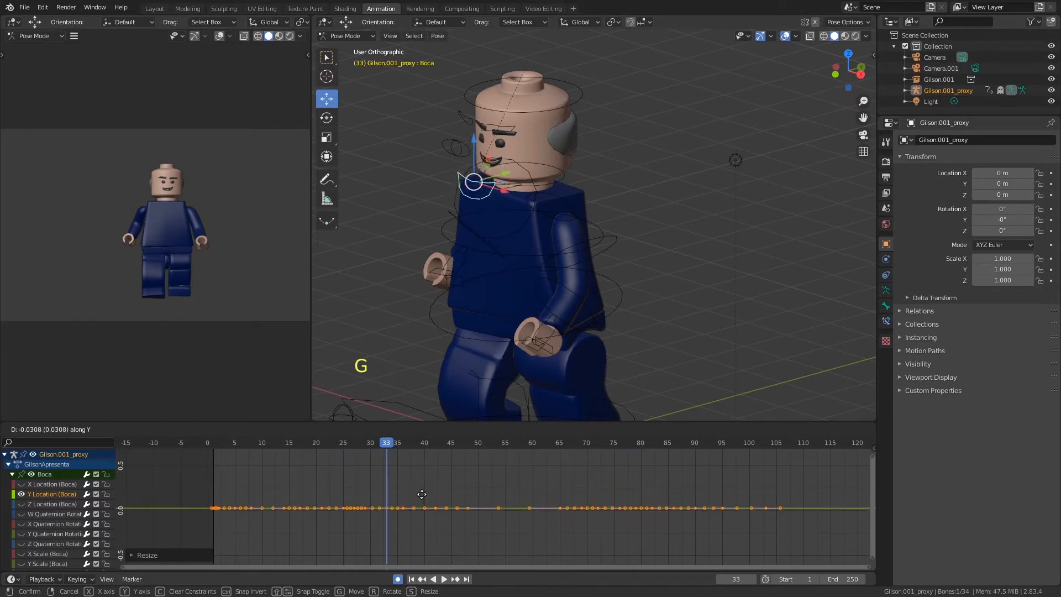
left_click(431, 466)
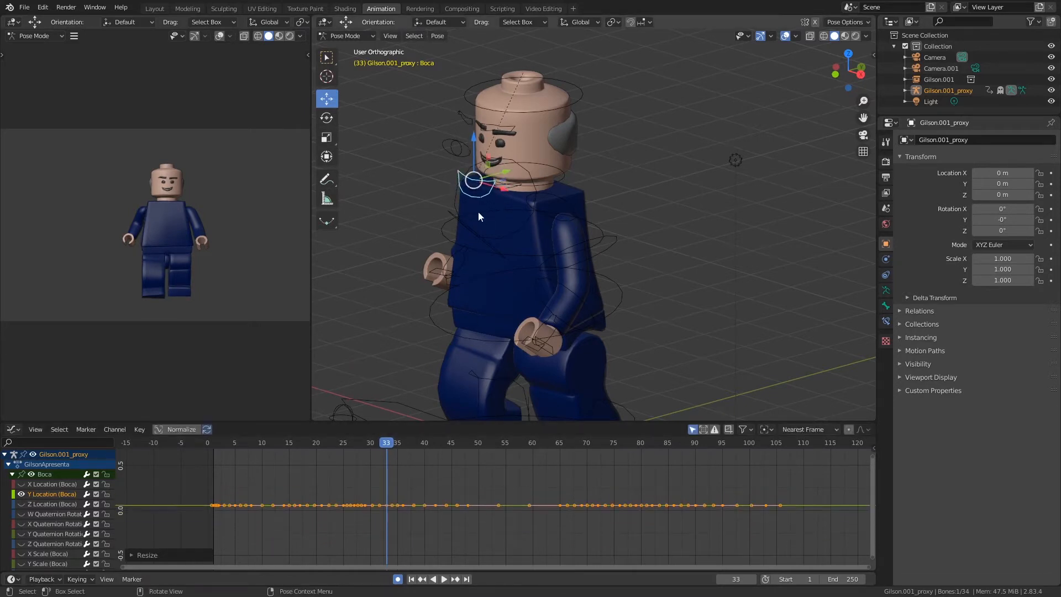
- Undo the switch to Local orientation and the flattening of the Y Location curve
left_click(583, 23)
left_click(571, 68)
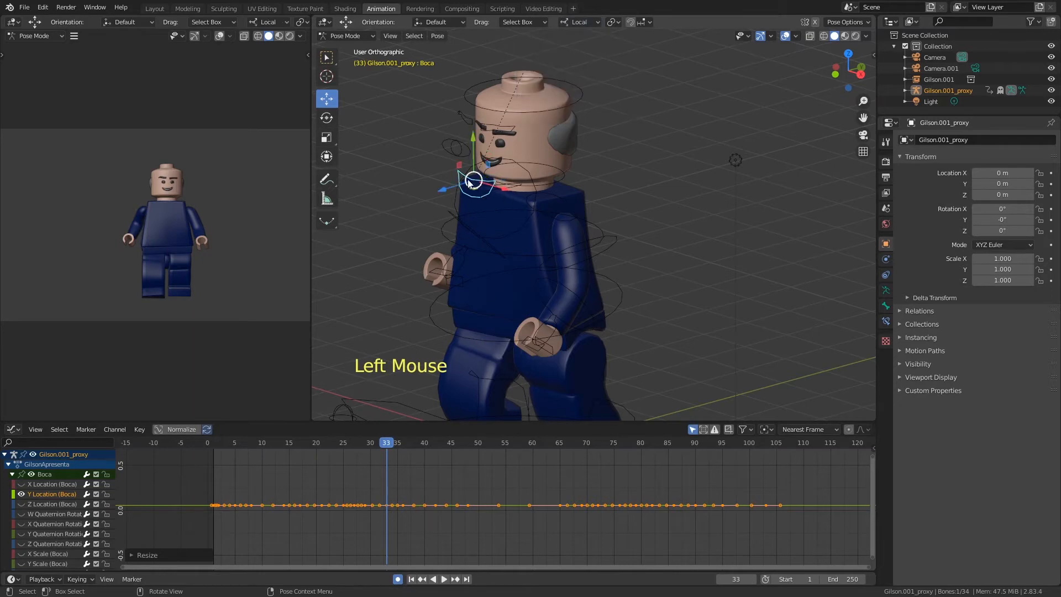
key("ctrl+z")
key("ctrl+z")
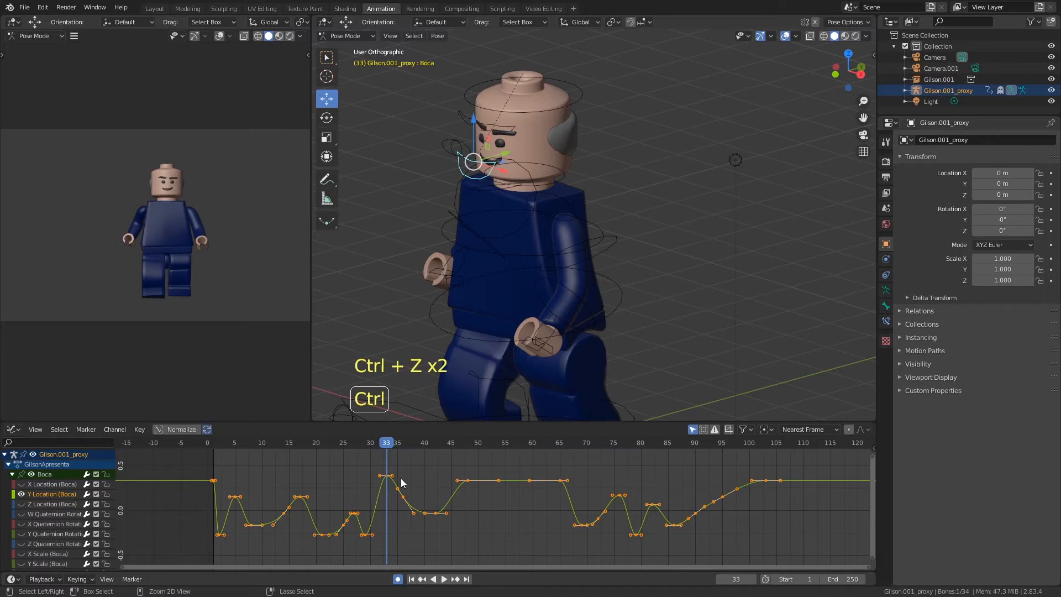
- Set the transform orientation to Local and isolate the Boca control's Z Location curve in the Graph Editor
left_click(22, 495)
left_click(21, 494)
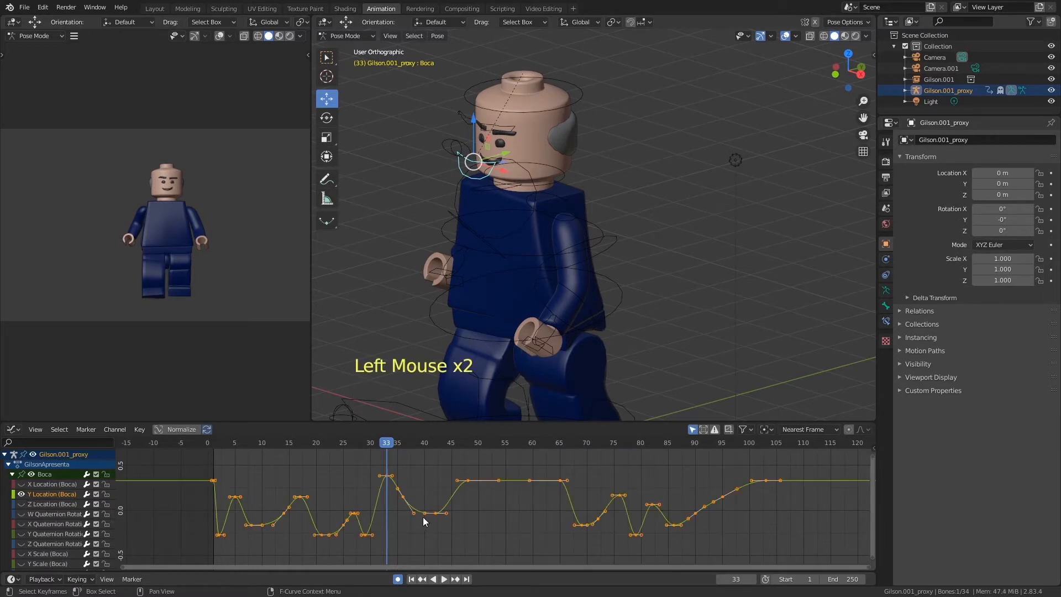
left_click(584, 22)
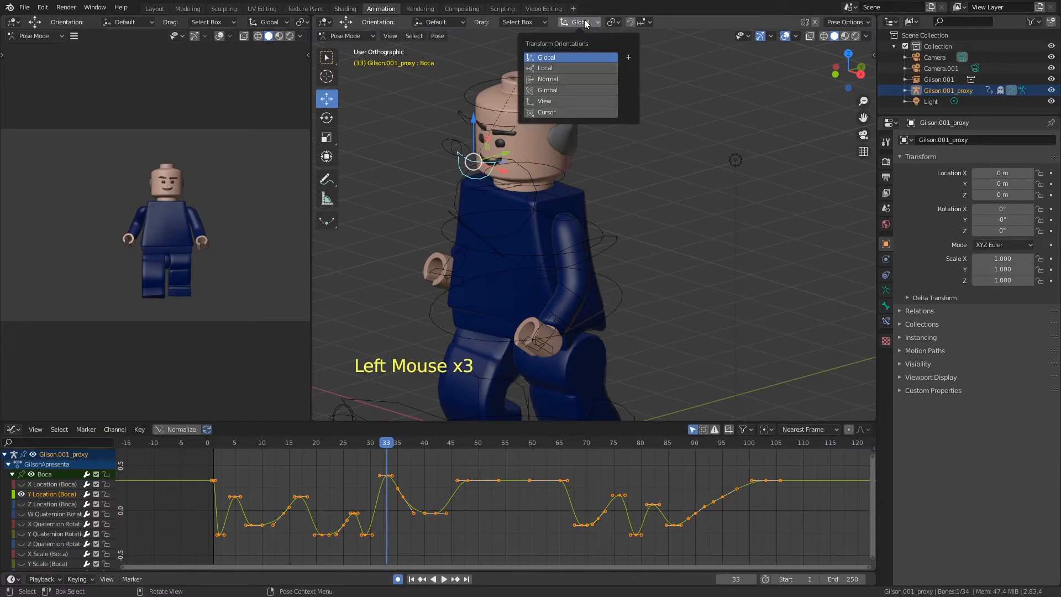
left_click(555, 68)
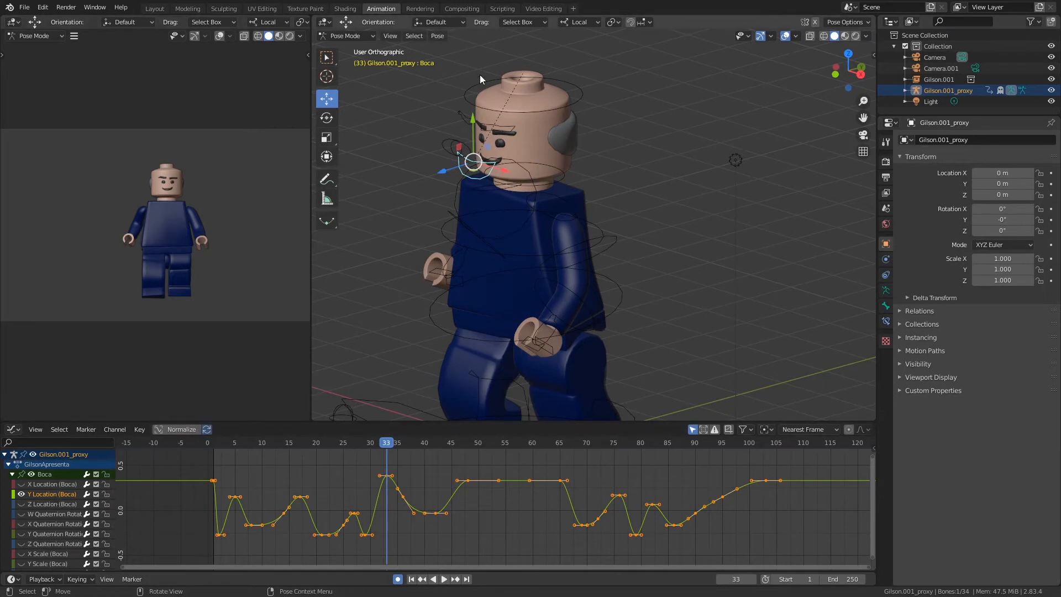
left_click(23, 495)
left_click(22, 503)
left_click(41, 503)
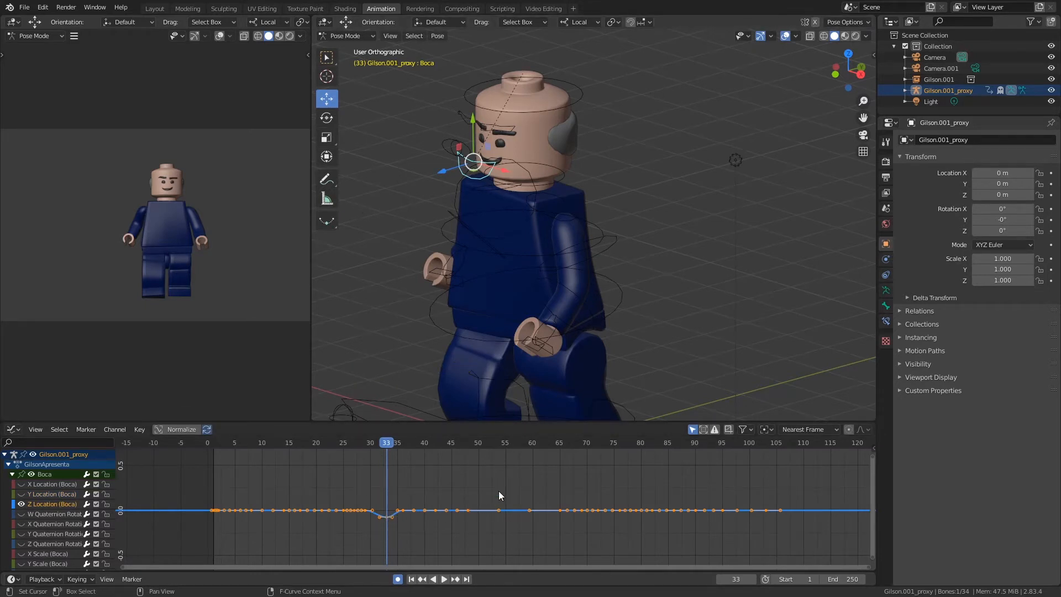
- Flatten the Boca control's Z Location curve by scaling its keyframes vertically to one constant value
key("s")
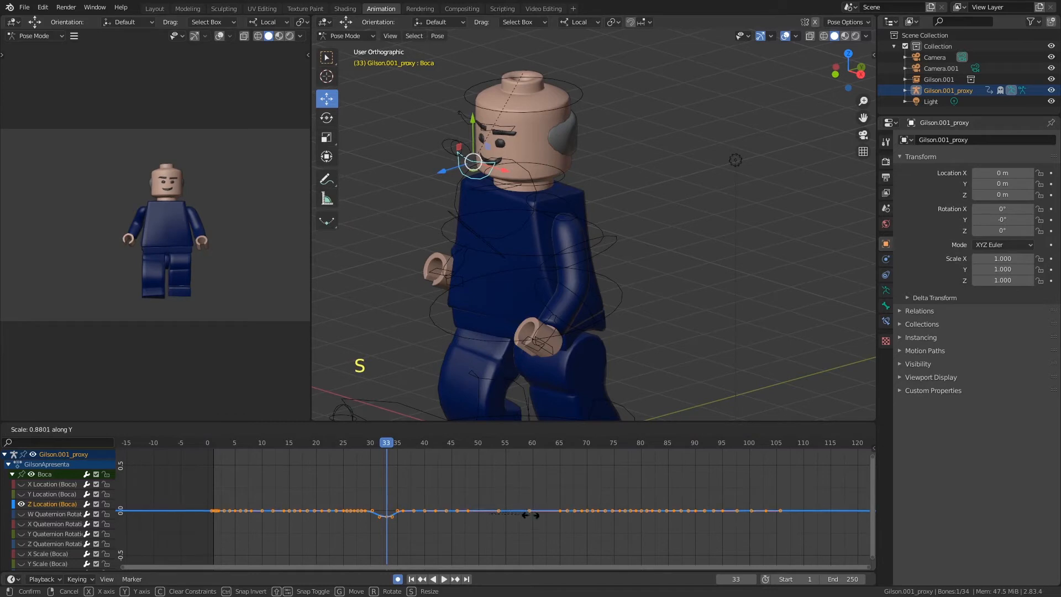
left_click(536, 523)
key("KP_Enter")
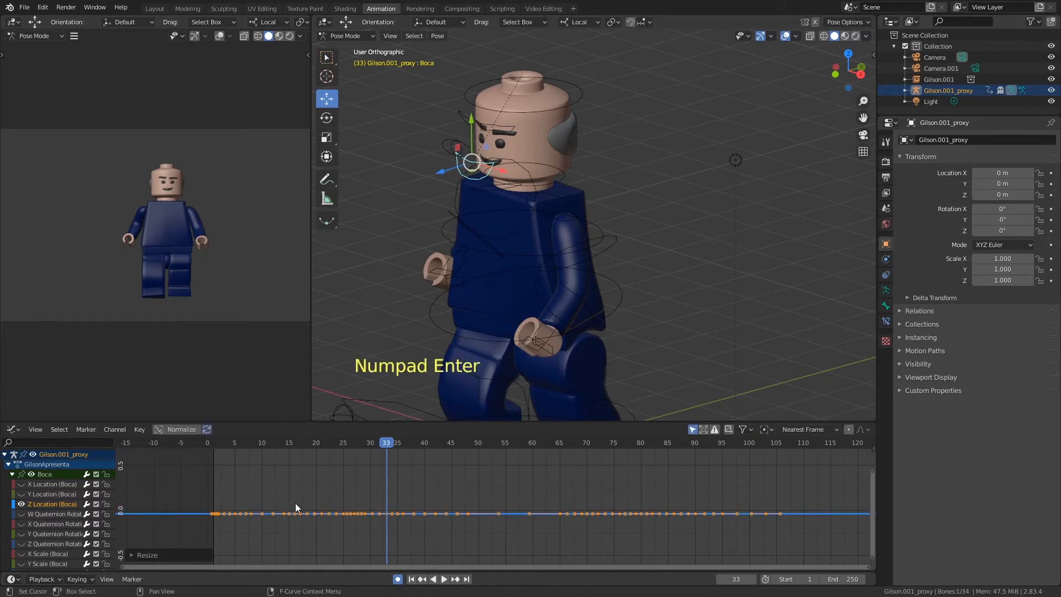
- Lower the flattened Z Location curve slightly to reposition the mouth, and turn off automatic keyframing
key("g")
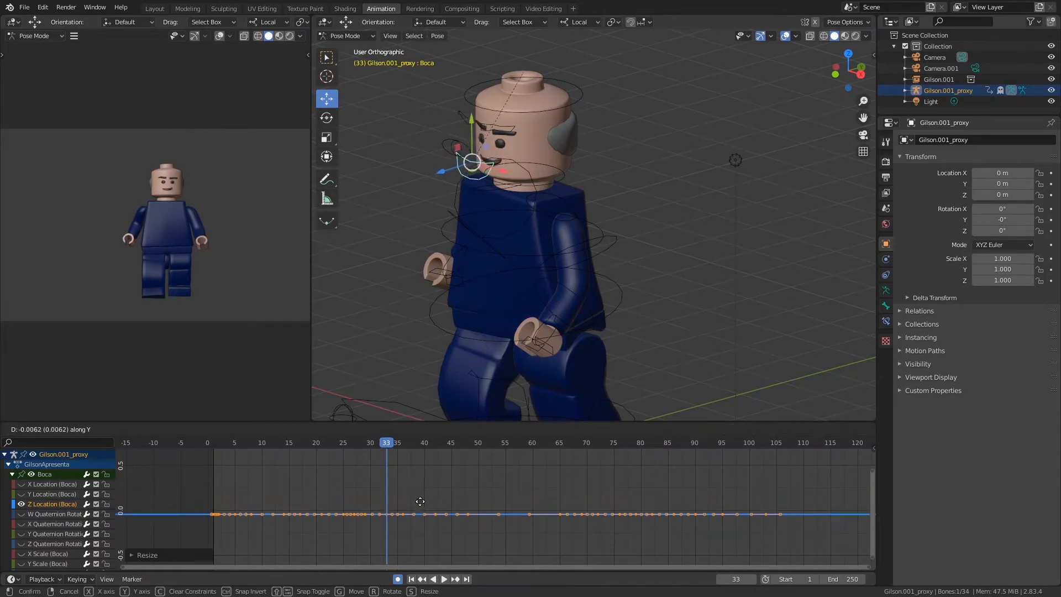
left_click(422, 505)
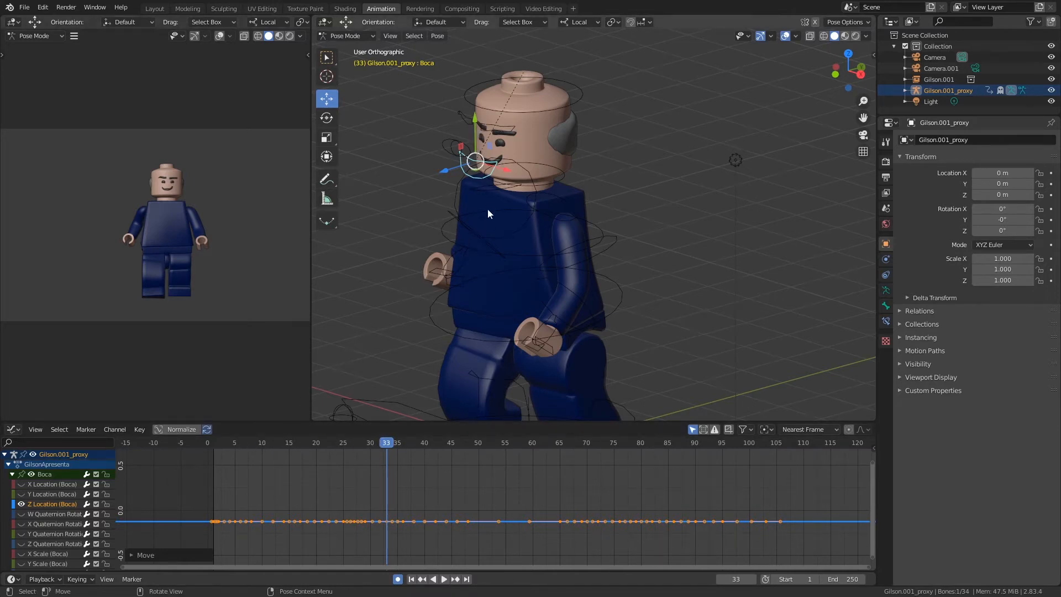
key("g")
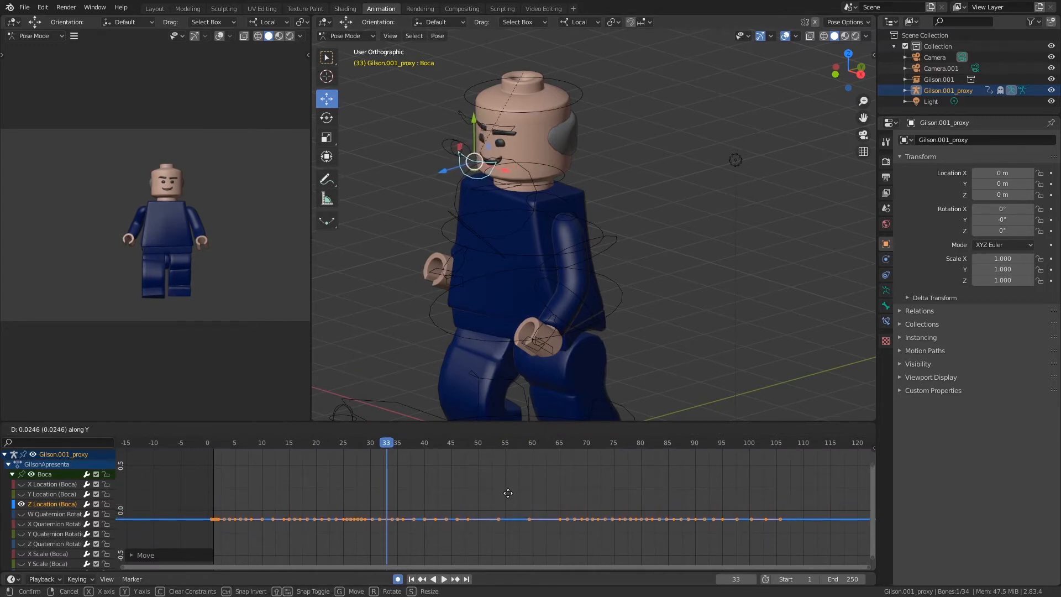
left_click(508, 494)
left_click(397, 579)
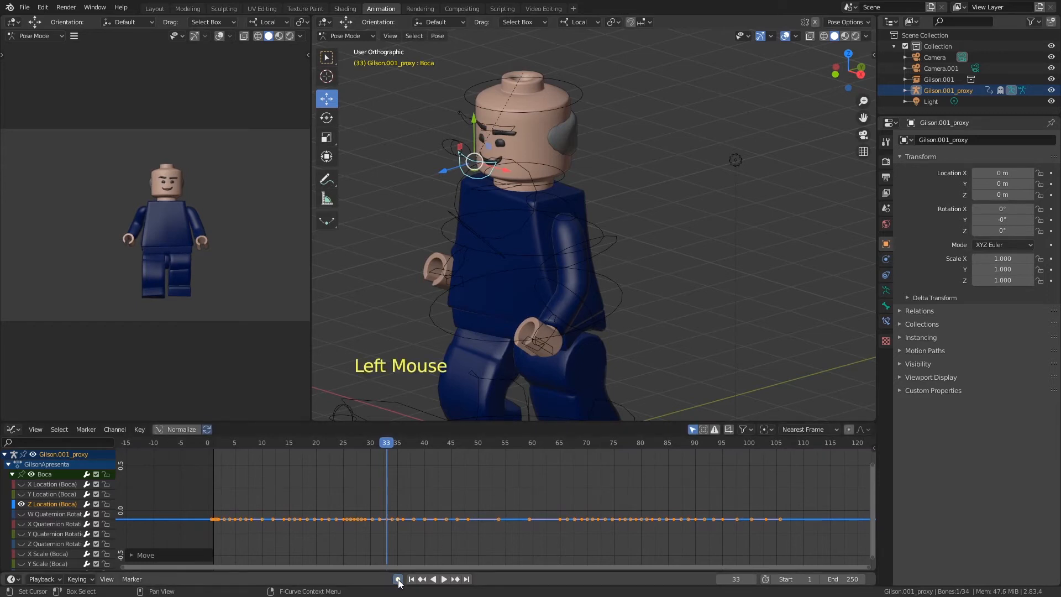
- Preview the mouth animation from near the start of the timeline and save the file
left_click(231, 443)
key("space")
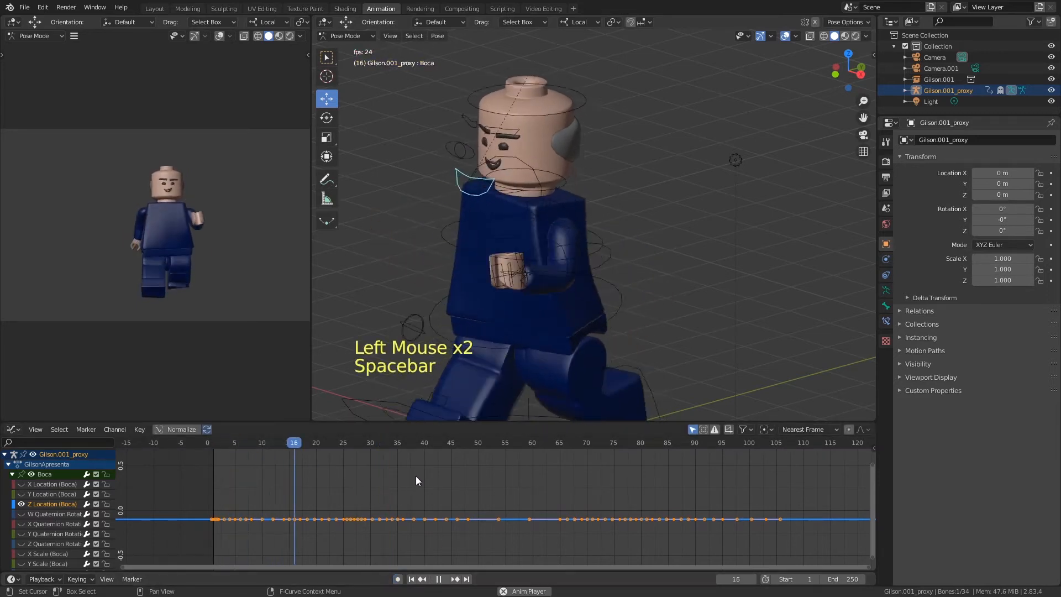
key("space")
key("ctrl+s")
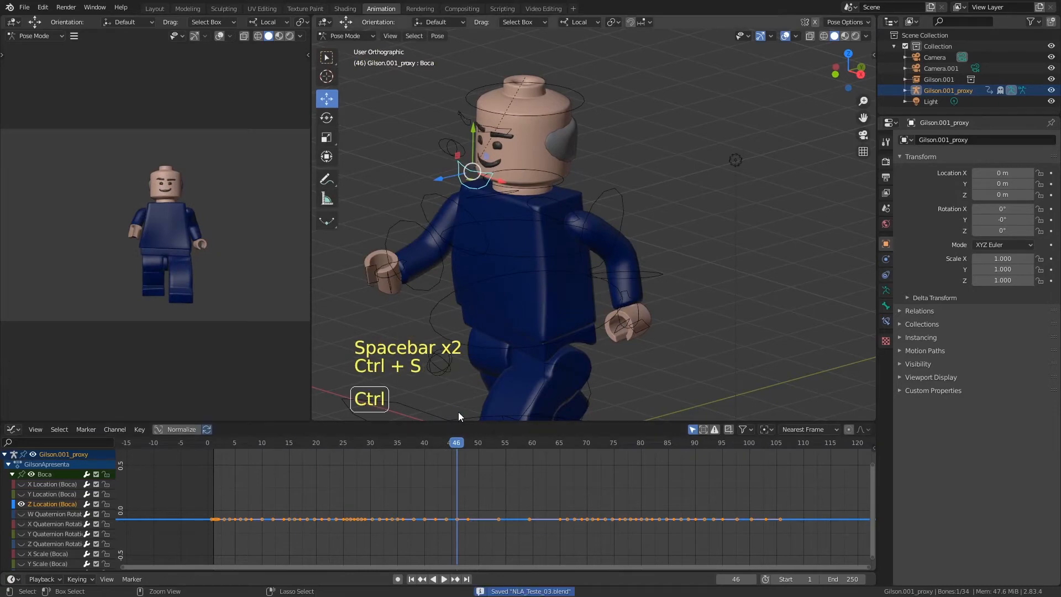
- In the Video Editing workspace, add the sound TesteMICO-FINAL.wav from the Gravações folder as a strip starting at frame 1
left_click(543, 8)
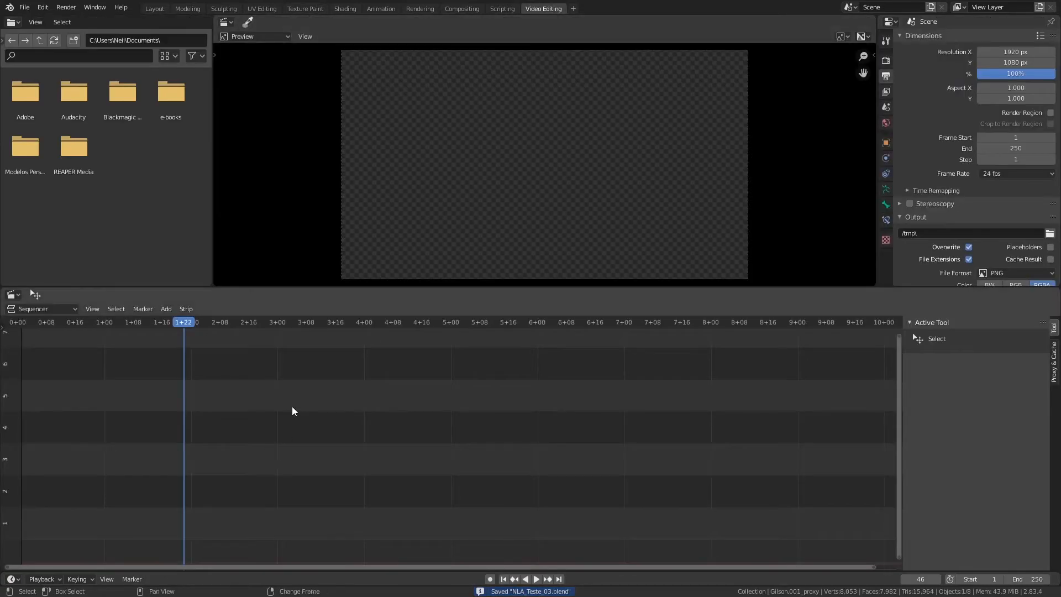
key("shift+a")
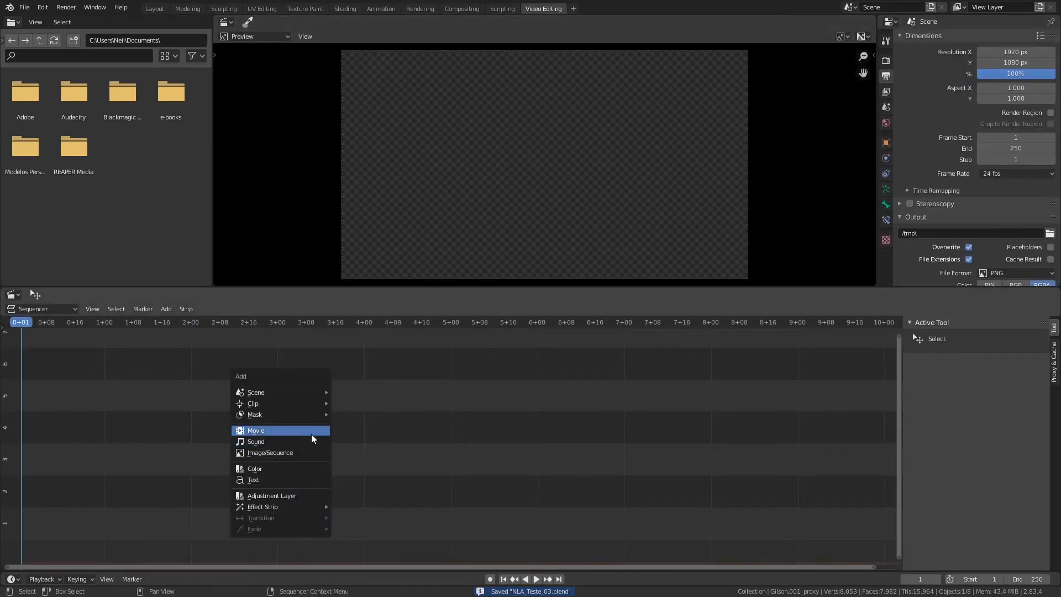
left_click(313, 442)
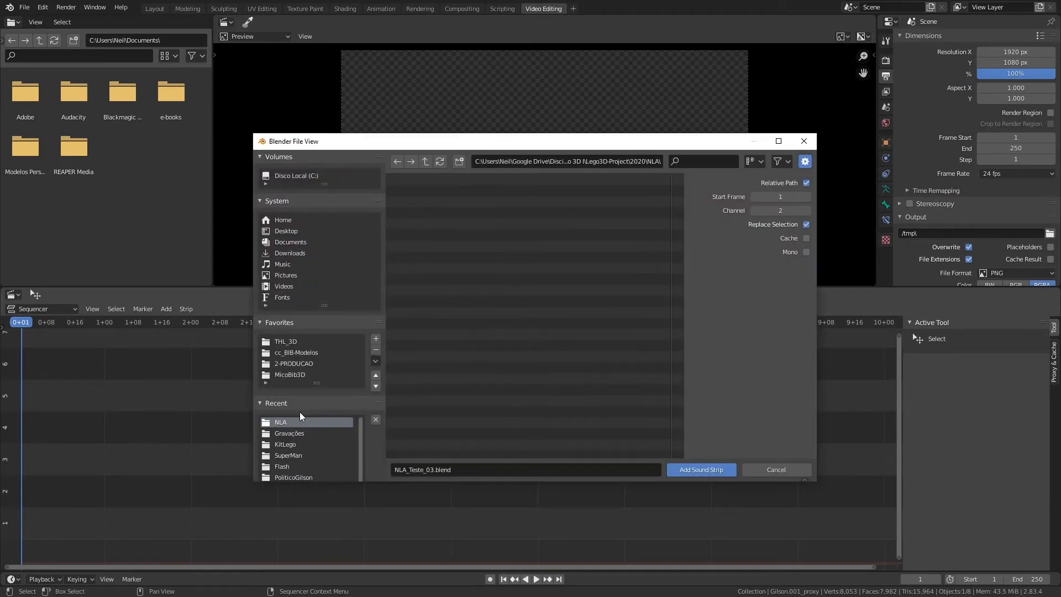
left_click(301, 436)
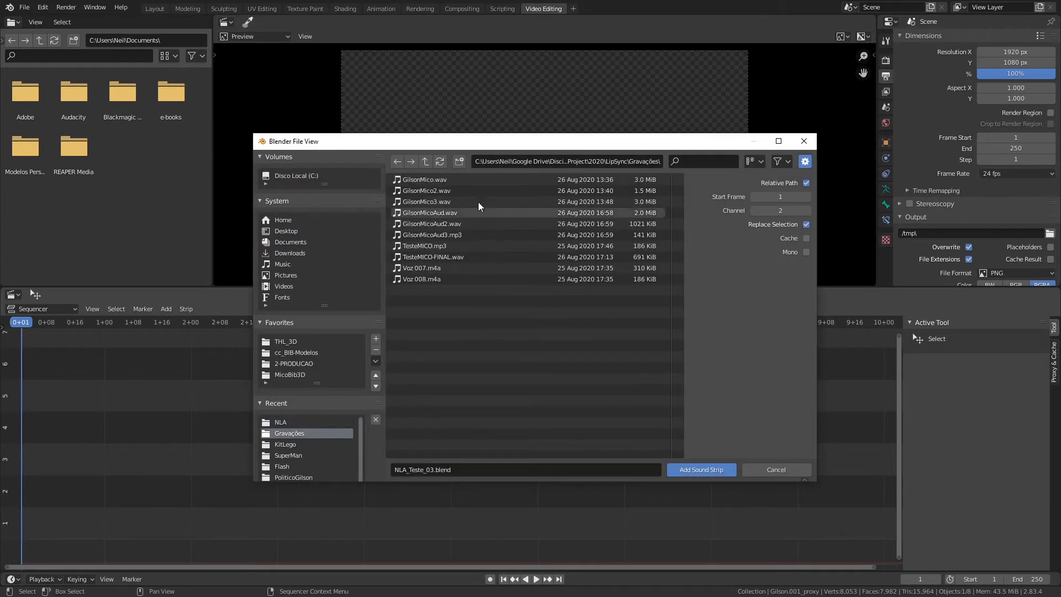
left_click(456, 257)
left_click(696, 469)
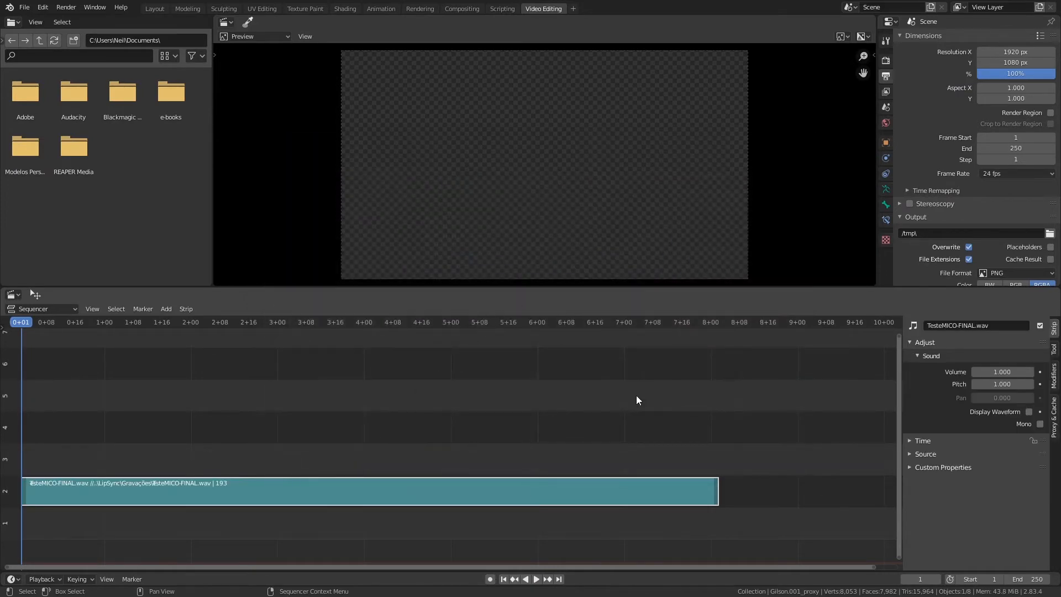
- Play the sound strip in the sequencer and continue playback in the Animation workspace to check it against the character
key("space")
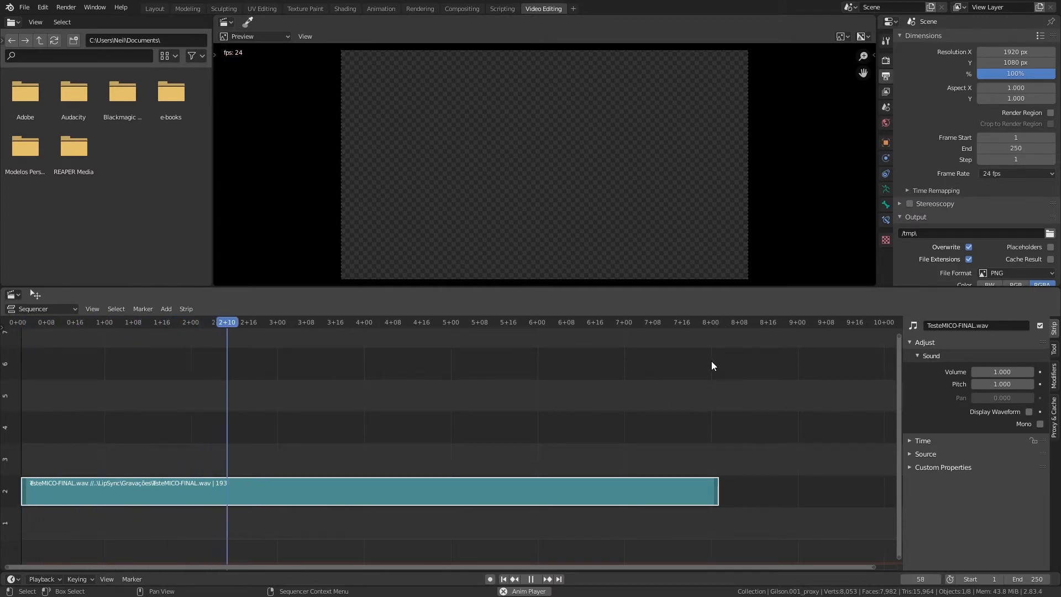
key("space")
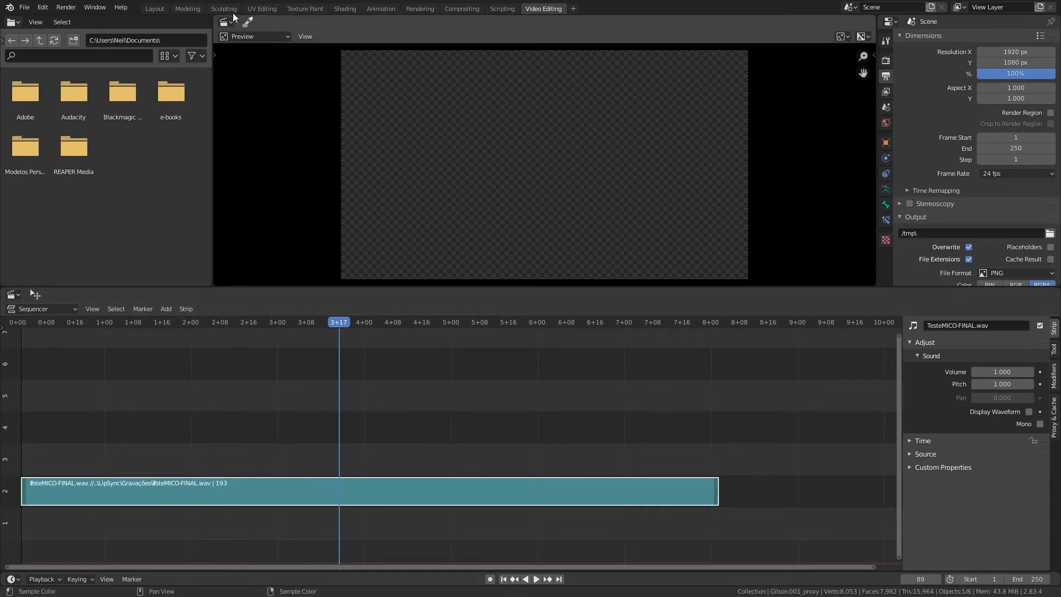
left_click(378, 10)
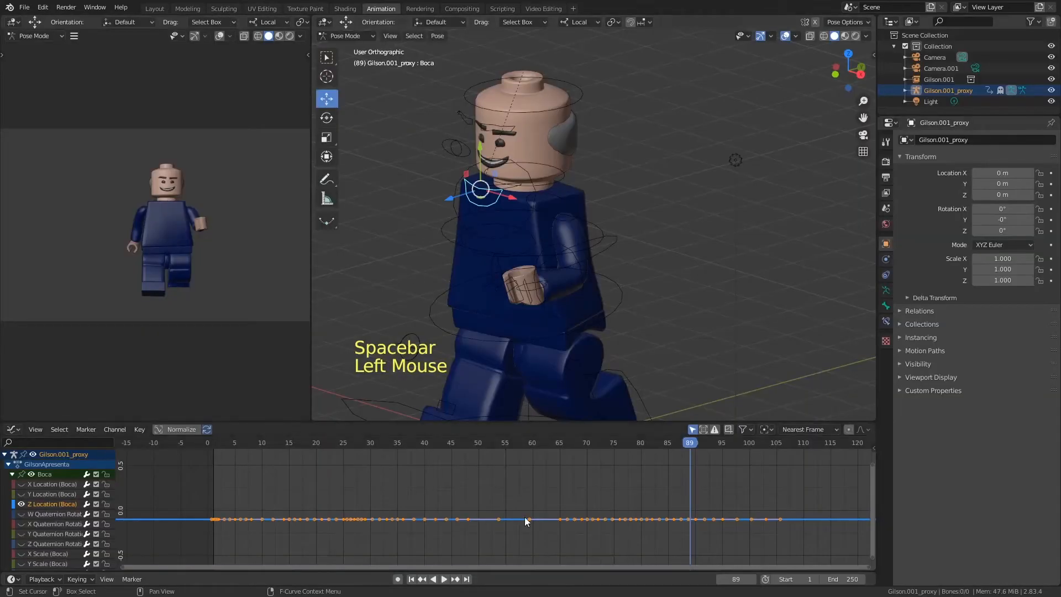
key("space")
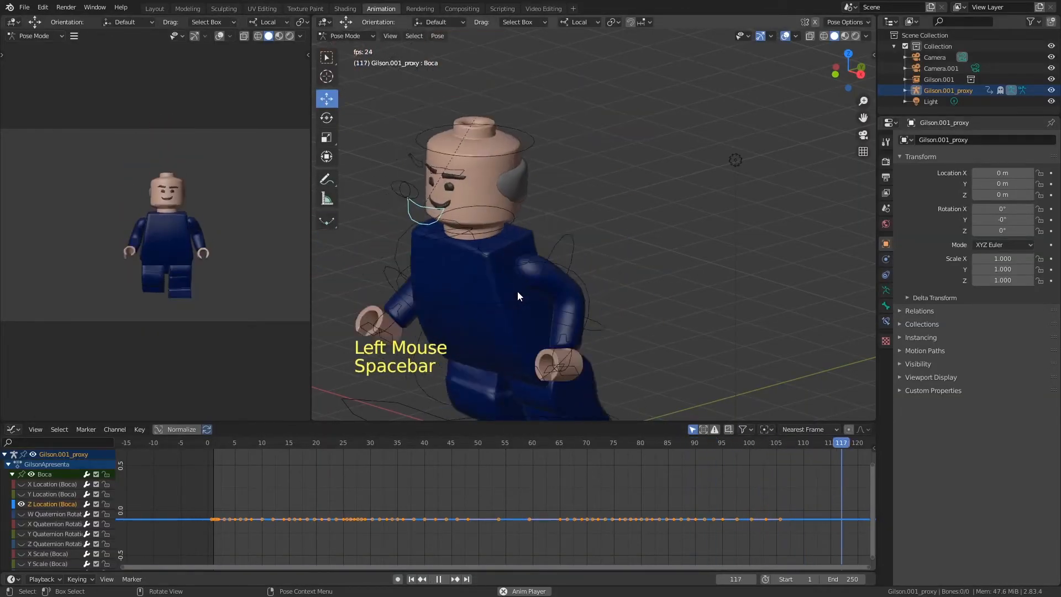
key("space")
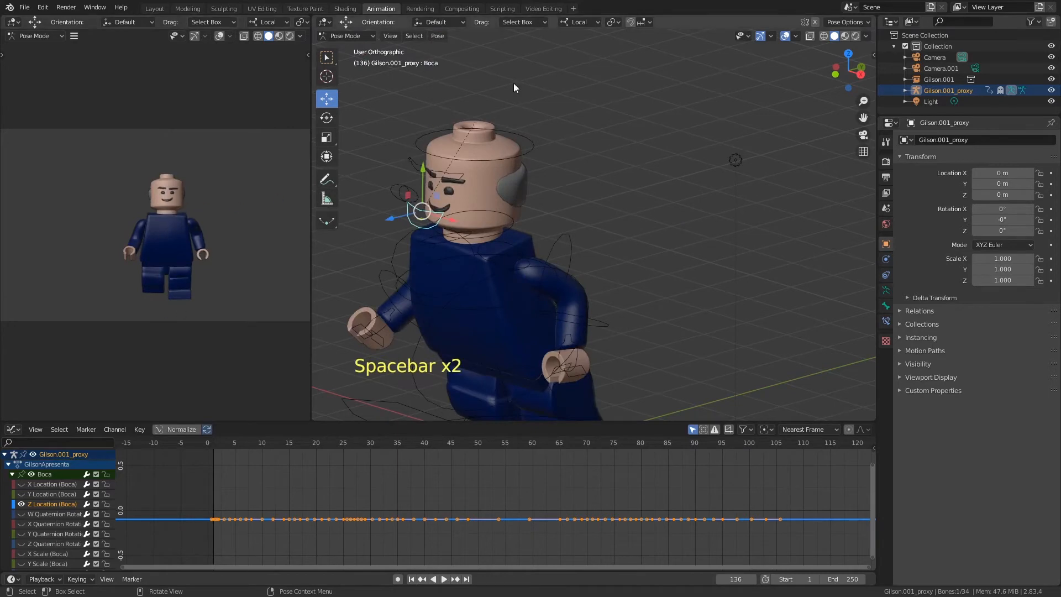
left_click(544, 7)
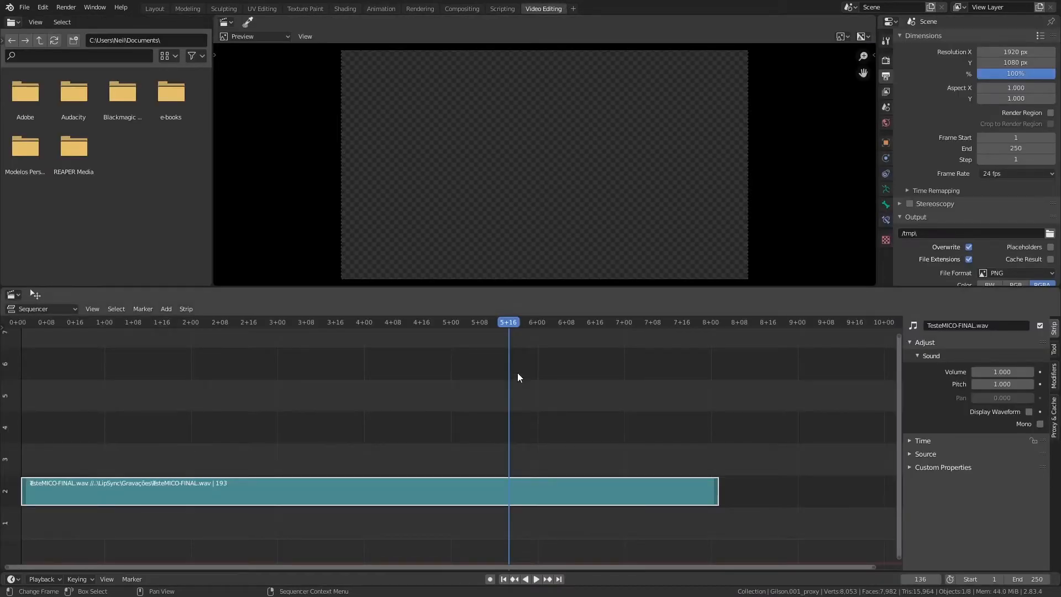
- Show the Nonlinear Animation editor in the Animation workspace and exit tweak mode of the GilsonApresenta strip
left_click(375, 8)
left_click(80, 475)
left_click(14, 429)
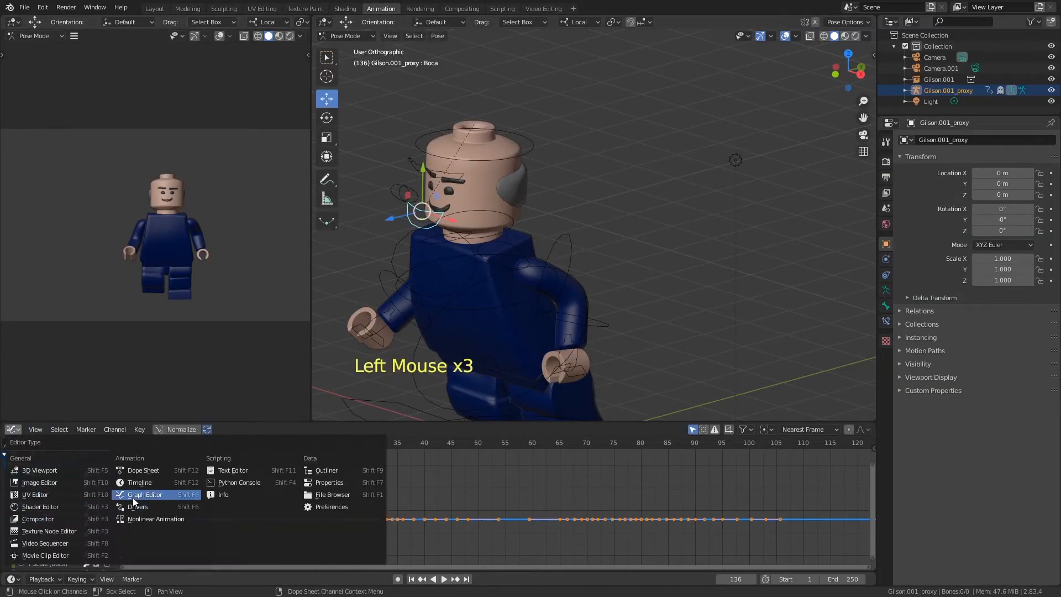
left_click(160, 519)
key("Tab")
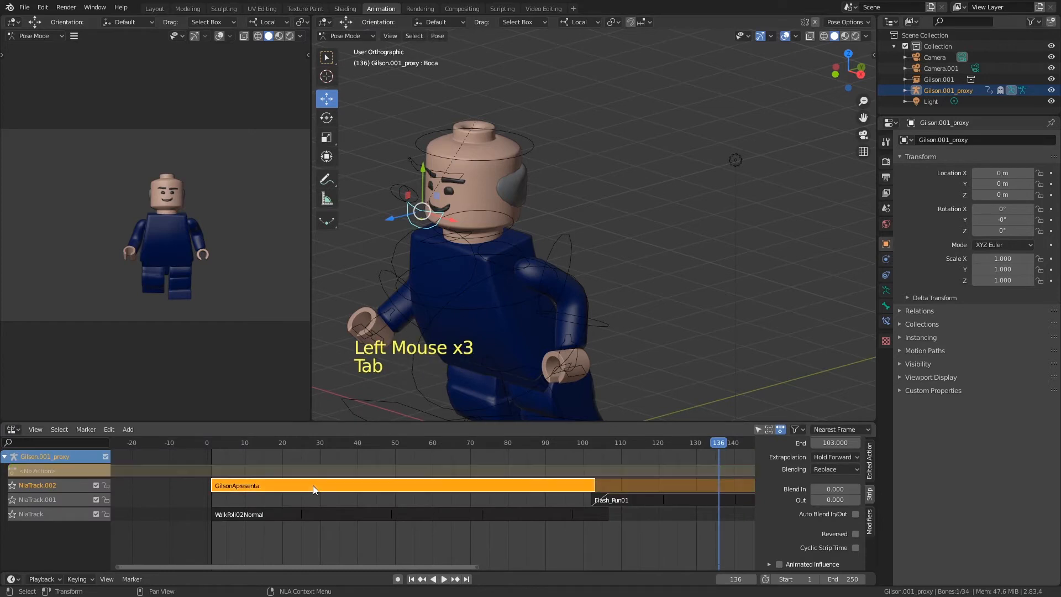
- Play the combined strips through the walk-to-run transition and place the current frame at 103, where GilsonApresenta ends
left_click_drag(582, 444, 388, 463)
key("space")
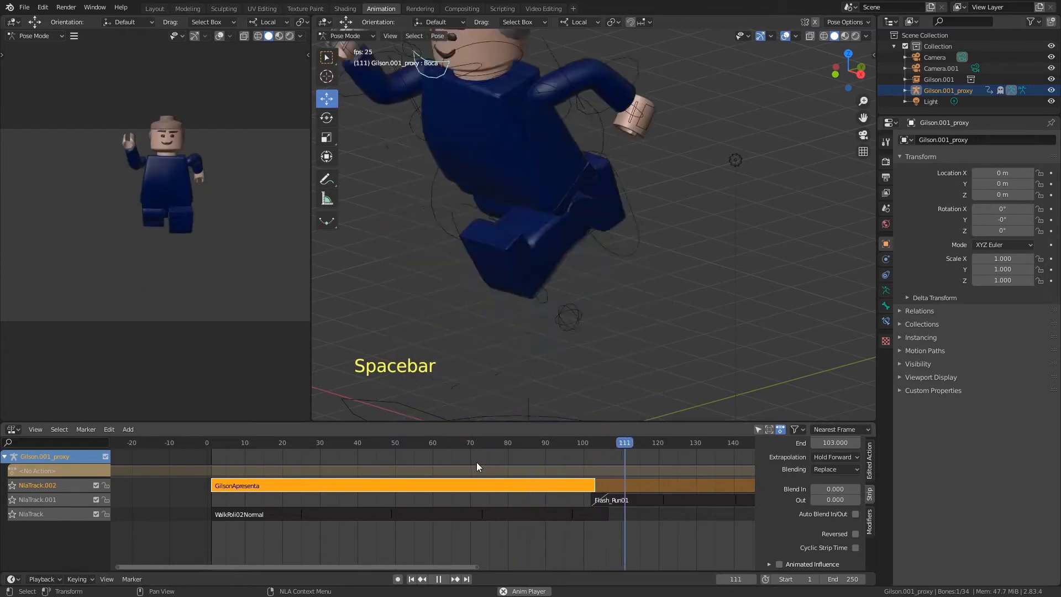
key("space")
left_click_drag(586, 441, 595, 445)
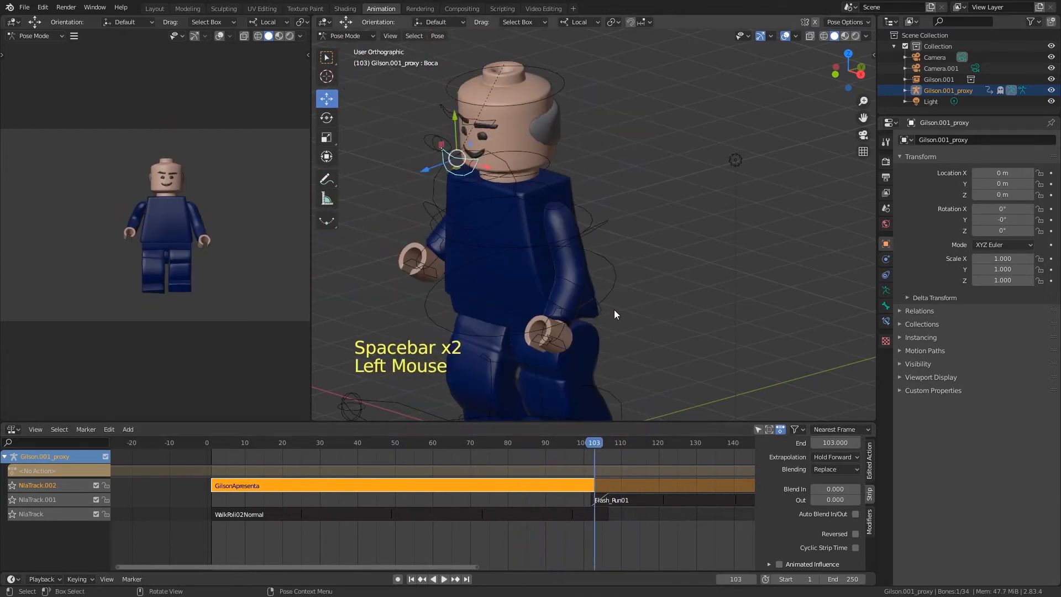
- In the Video Editing workspace, cut the TesteMICO-FINAL.wav strip at frame 103 and delete the part after the cut
left_click(544, 9)
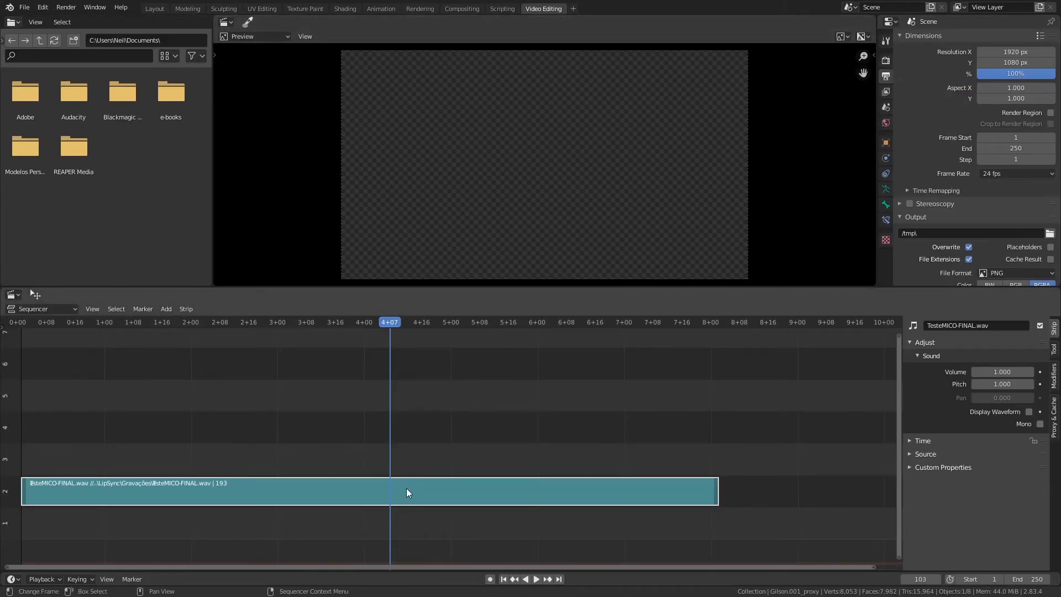
key("k")
left_click(449, 501)
key("x")
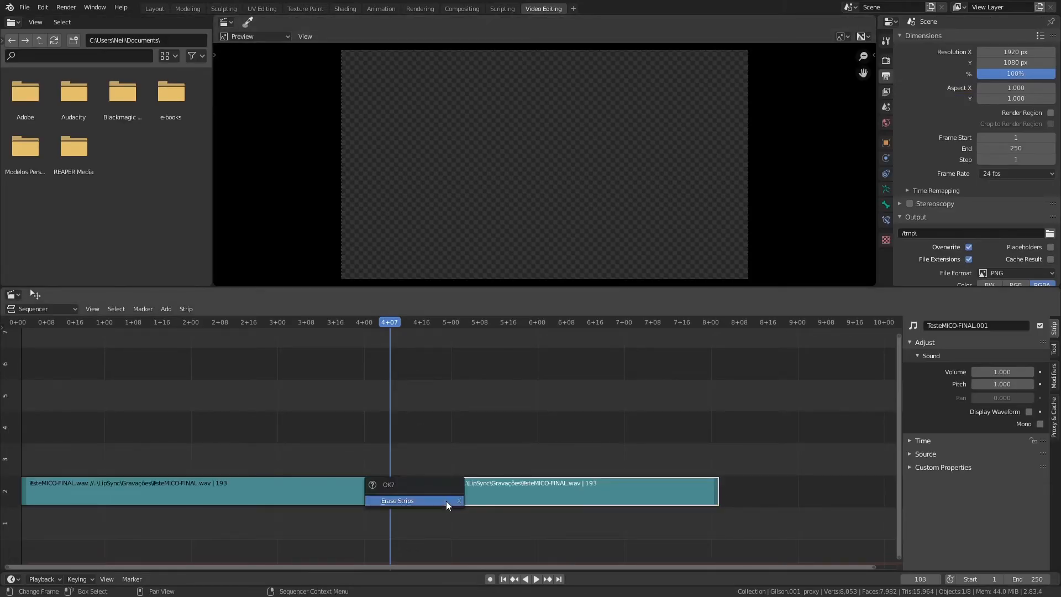
left_click(442, 500)
- Play the animation from frame 9 in the Animation workspace to check the trimmed audio, and save the file
left_click(50, 341)
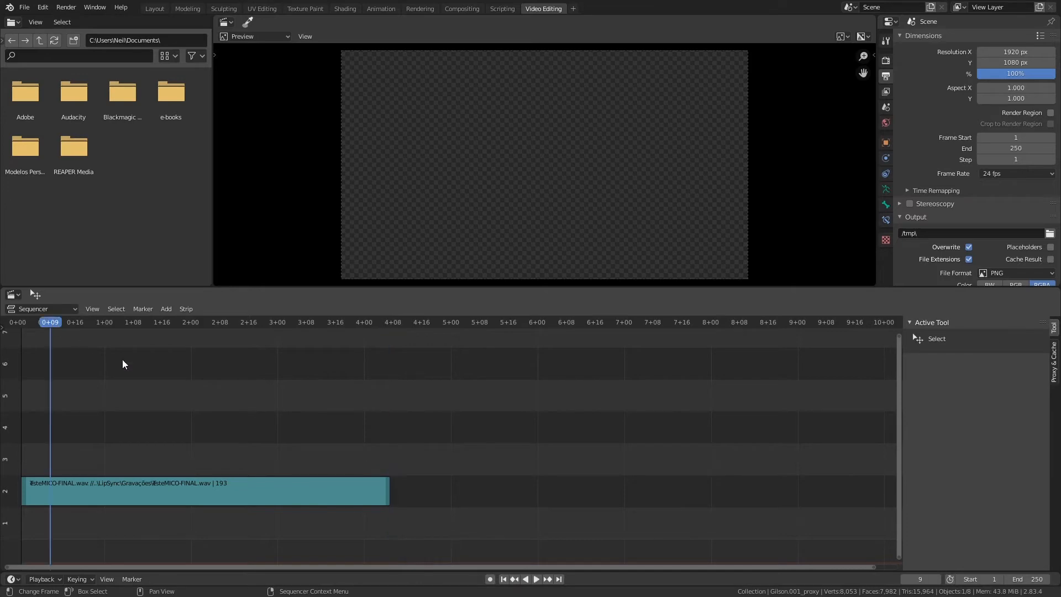
left_click(381, 8)
key("space")
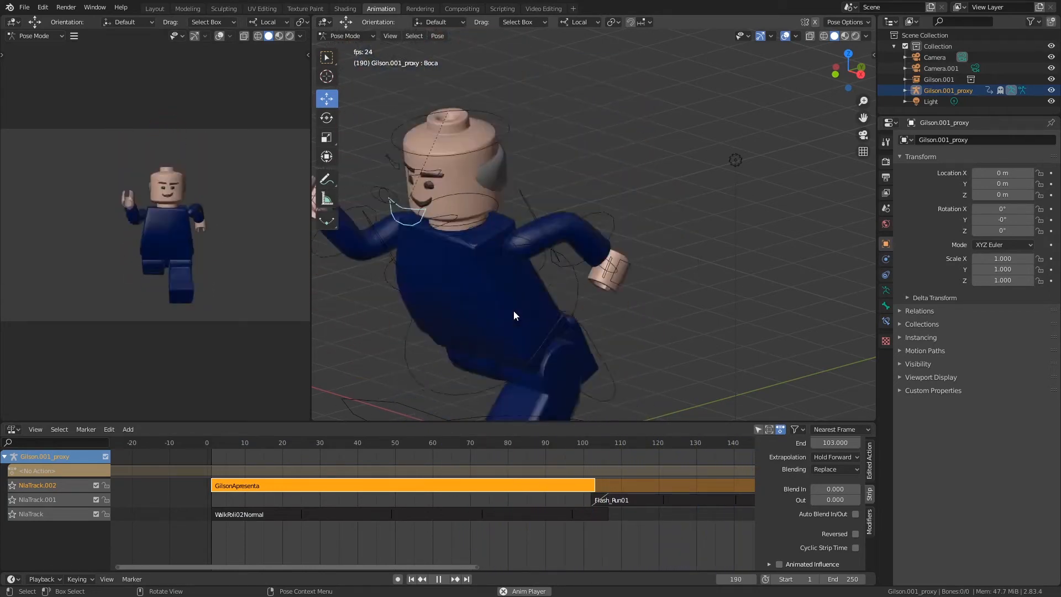
key("space")
key("ctrl+s")
- Set the scene's end frame to 198, where the Flash_Run01 strip ends, and save the file
middle_click_drag(518, 256, 523, 300, "ctrl")
middle_click_drag(523, 300, 528, 343, "ctrl")
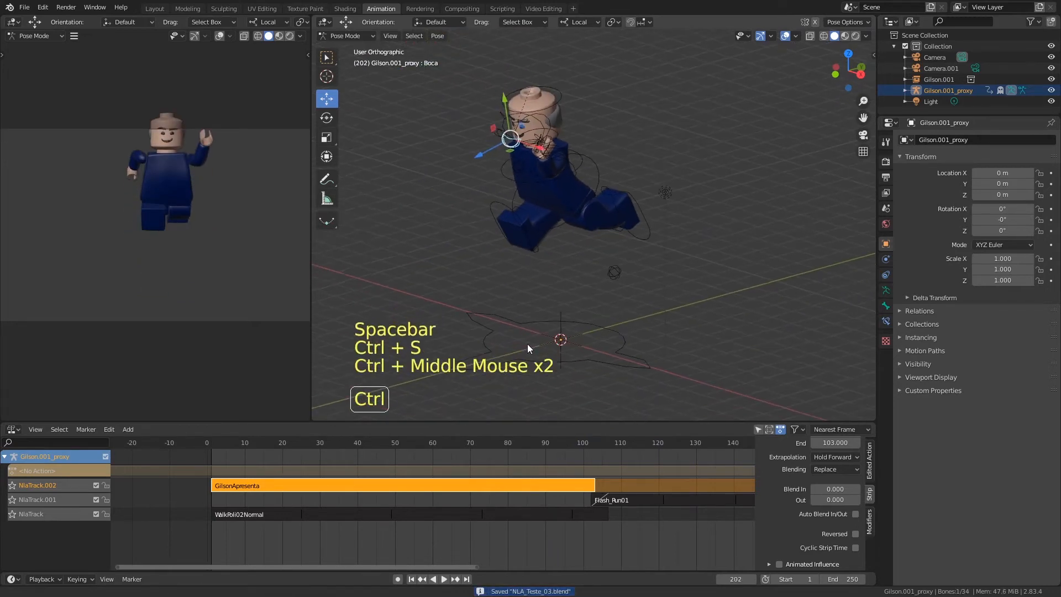
middle_click_drag(586, 531, 550, 536)
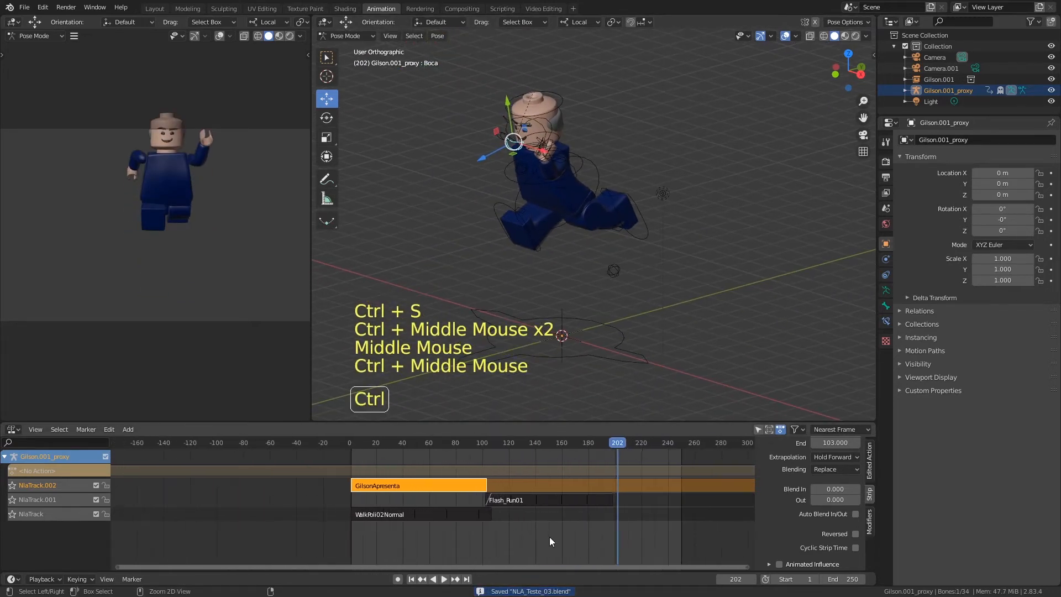
left_click_drag(615, 443, 613, 443)
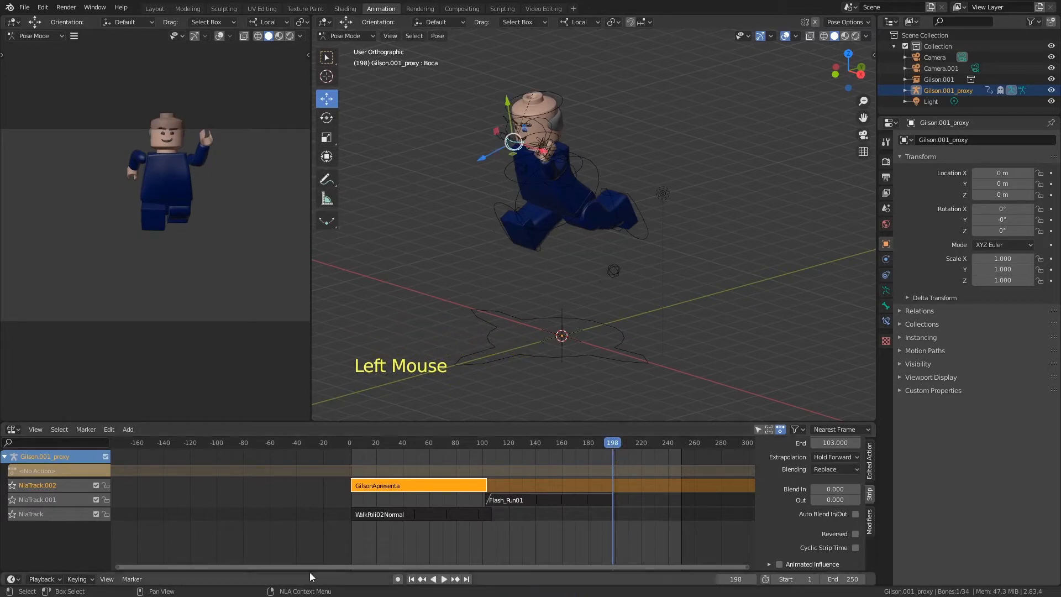
left_click(54, 580)
left_click(83, 559)
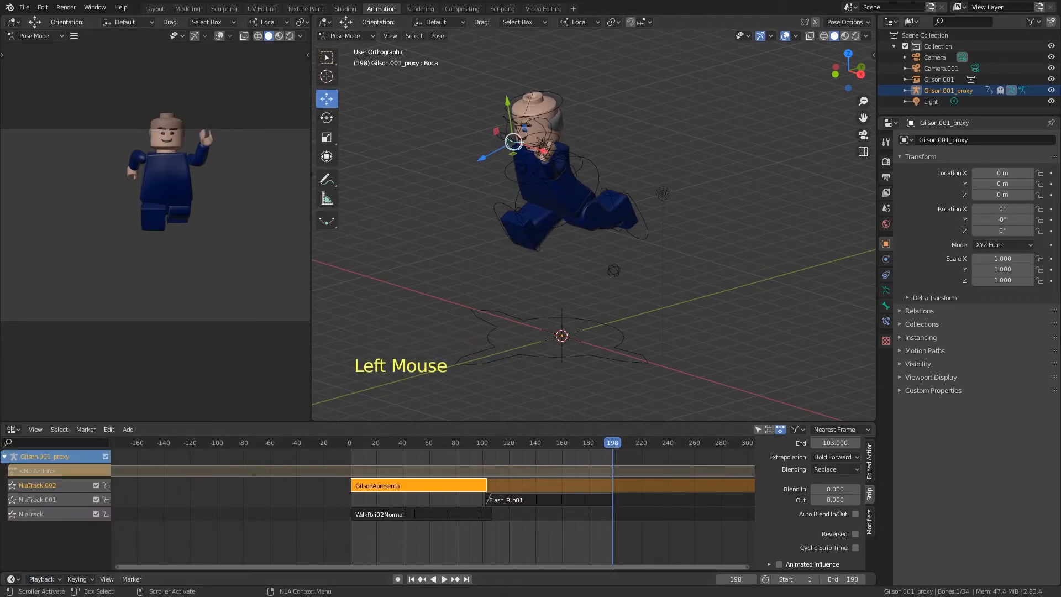
key("ctrl+s")
- Play the shortened frame range from near its start through the walk-to-run transition and save the file
left_click(614, 443)
left_click_drag(614, 443, 362, 442)
key("space")
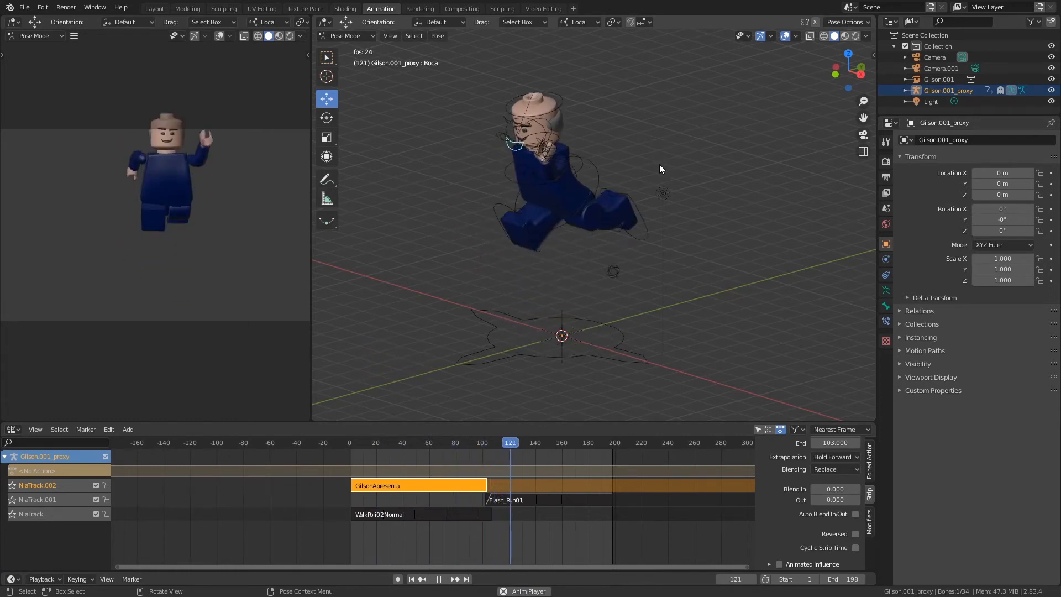
key("space")
key("ctrl+s")
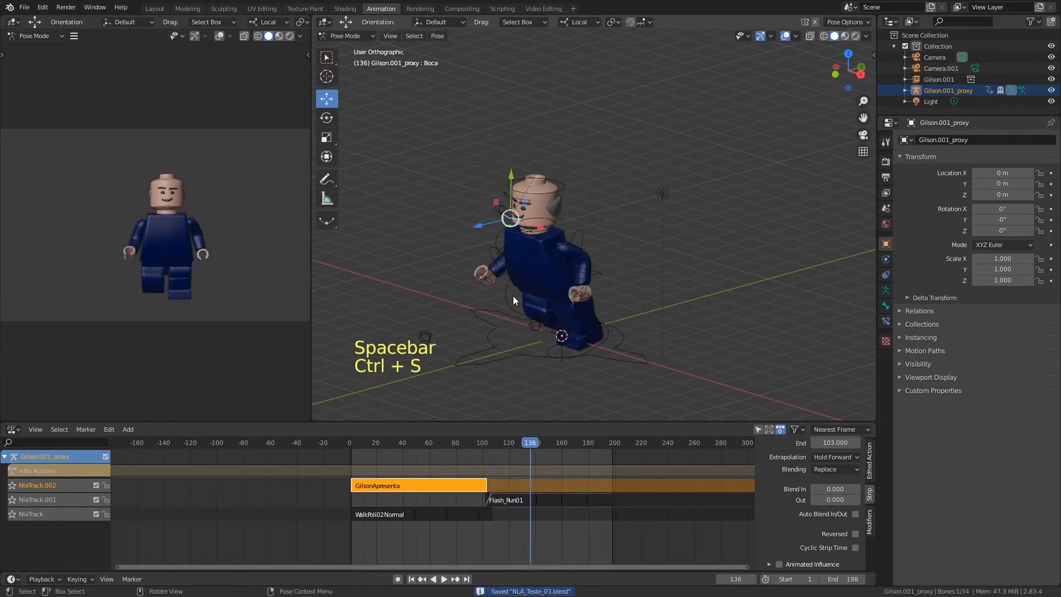
- Select the Flash_Run01 strip and the character's Sobrancelha bone in the viewport
left_click(513, 500)
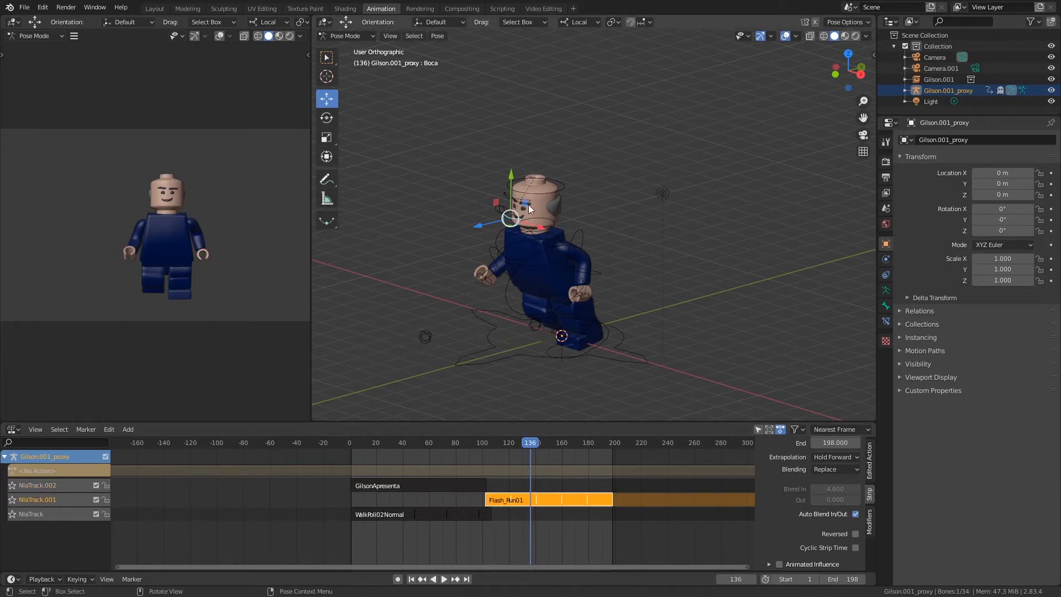
left_click(531, 190)
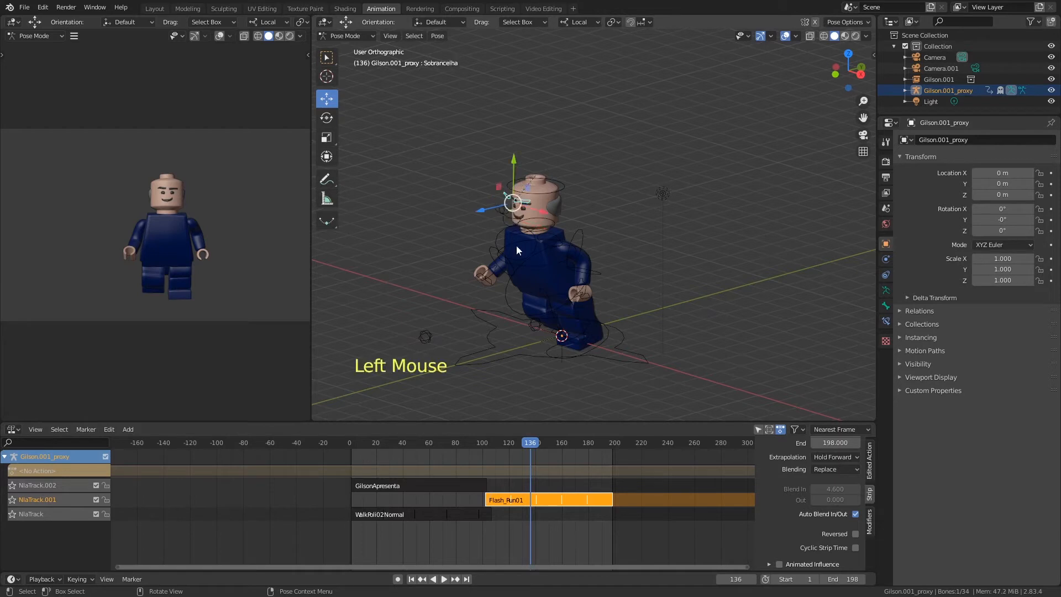
key("Tab")
key("Tab")
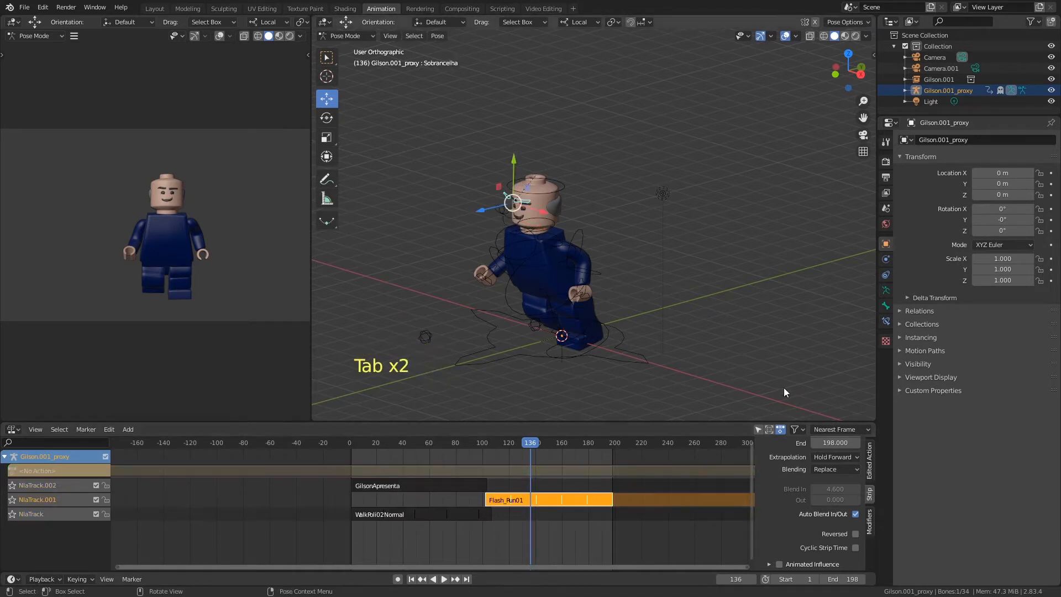
- Enlarge the Nonlinear Animation area, split it into two stacked editors, and change the upper one to the Action Editor
left_click(849, 423)
left_click_drag(849, 423, 851, 388)
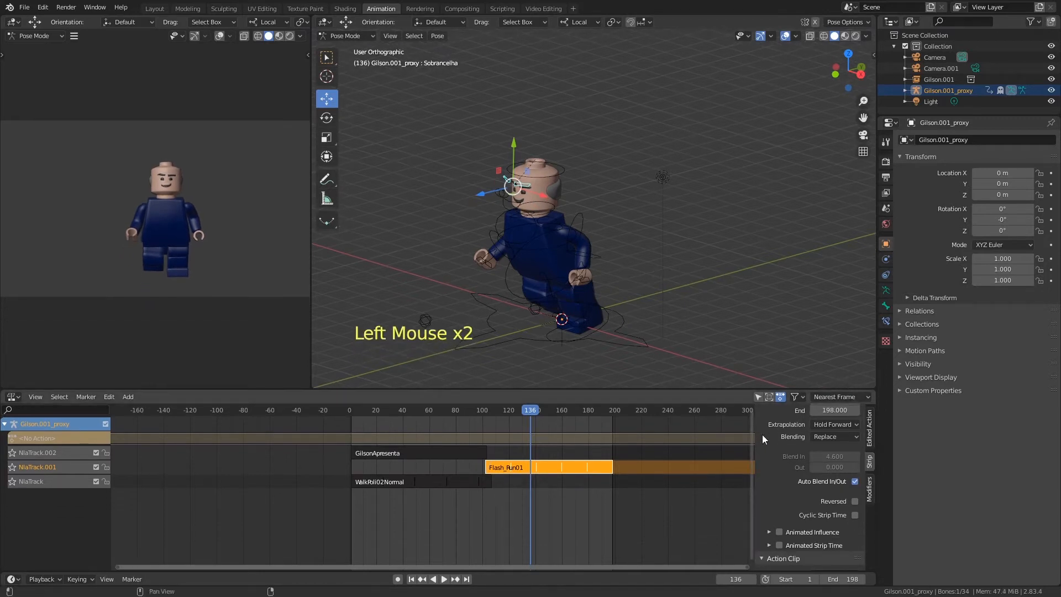
right_click(876, 491)
left_click(873, 501)
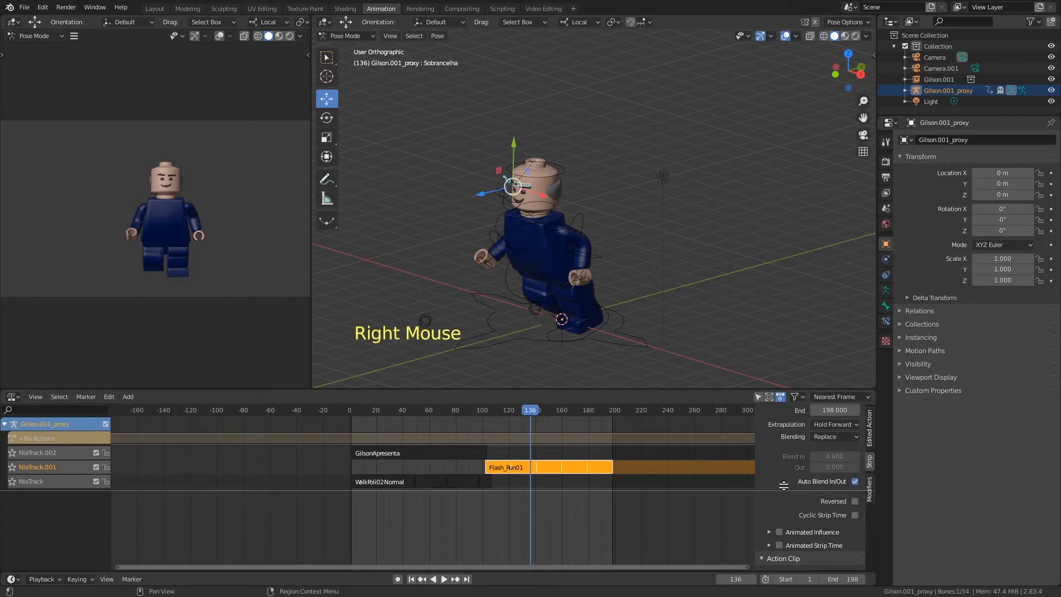
left_click(777, 470)
left_click_drag(749, 389, 750, 299)
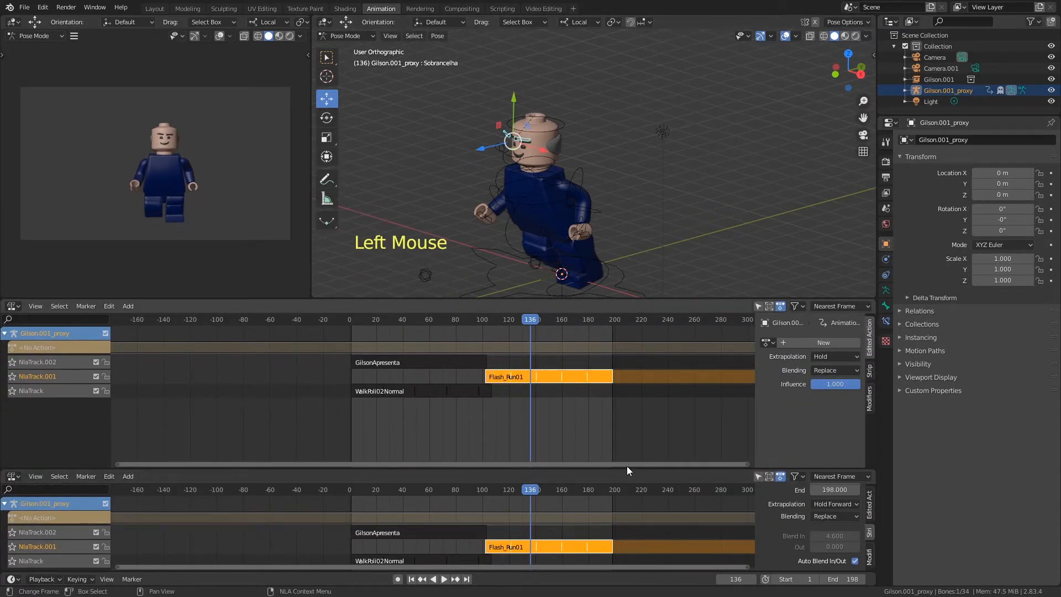
left_click_drag(628, 469, 624, 431)
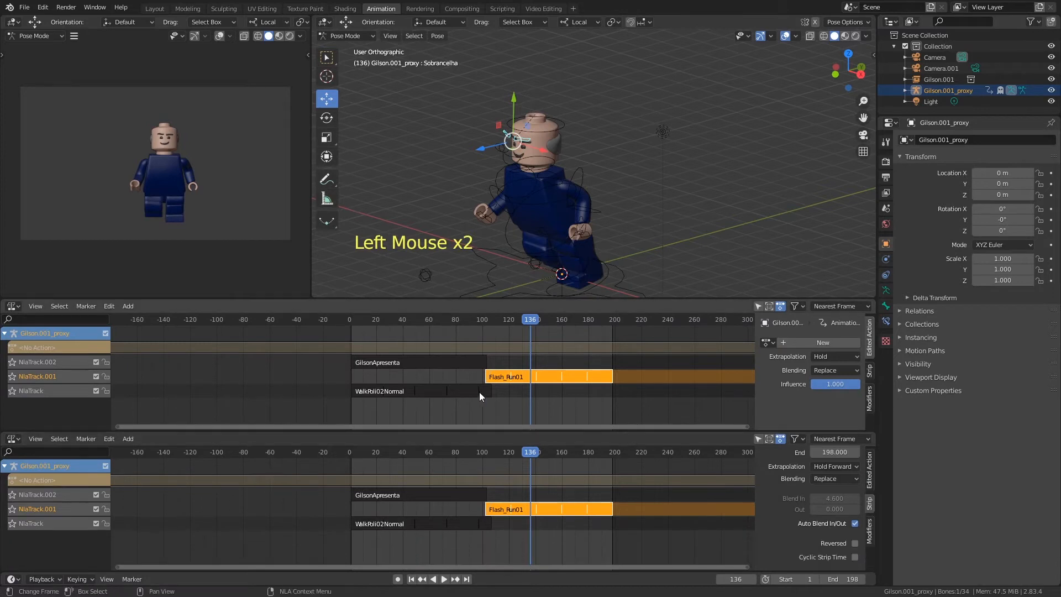
left_click(14, 306)
left_click(141, 353)
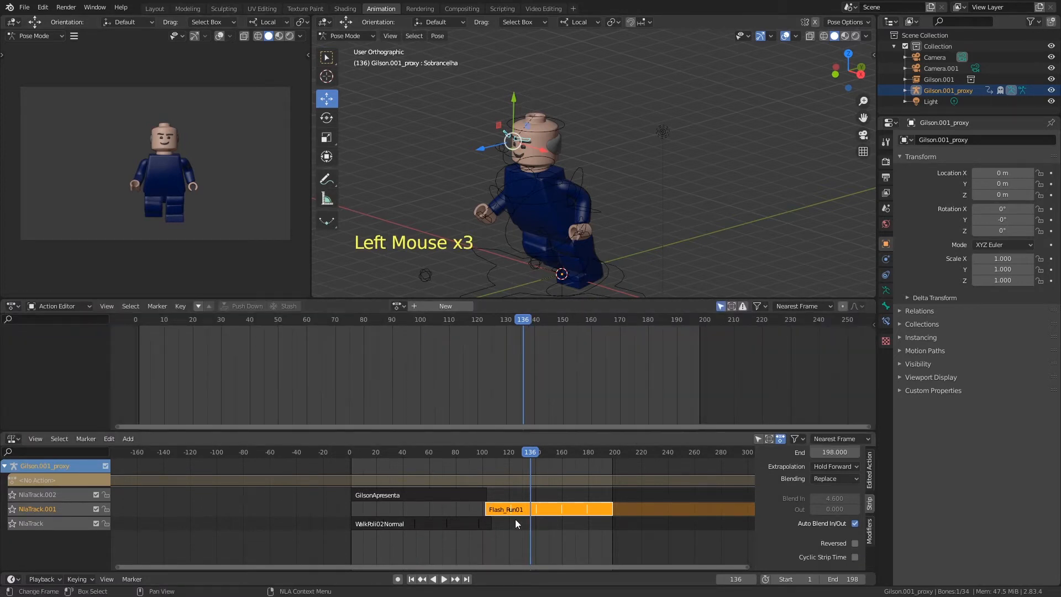
- Enter tweak mode on Flash_Run01 and delete all Sobrancelha keyframes between the first and last ones
key("Tab")
left_click_drag(466, 317, 425, 319)
middle_click_drag(476, 400, 492, 400, "ctrl")
left_click(457, 307)
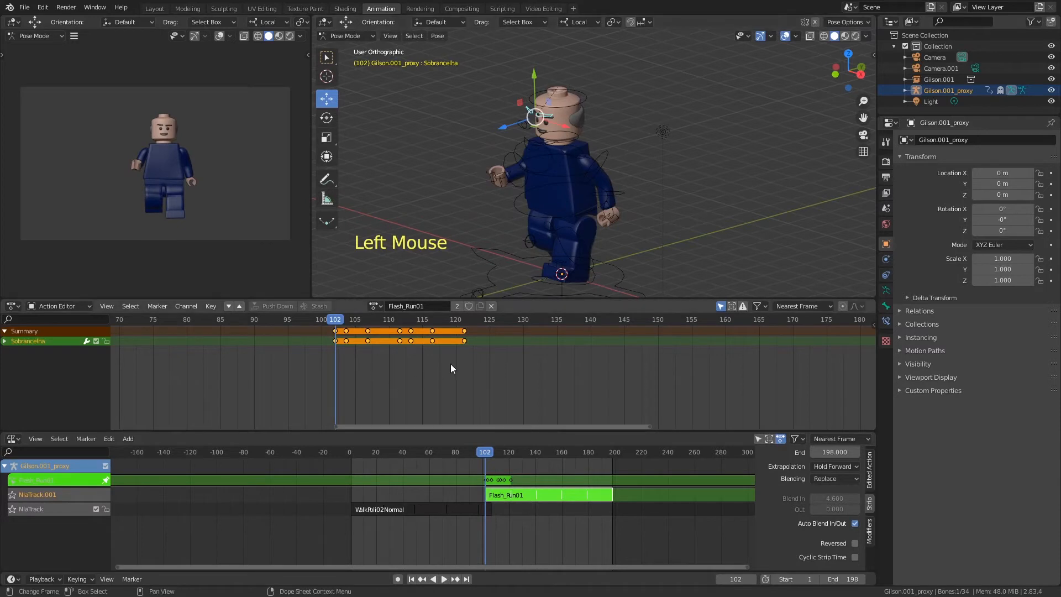
left_click_drag(458, 360, 343, 321)
key("x")
left_click(426, 356)
- Enable automatic keyframing and lower the Sobrancelha bone at frame 106 to key a frown
left_click_drag(340, 319, 366, 319)
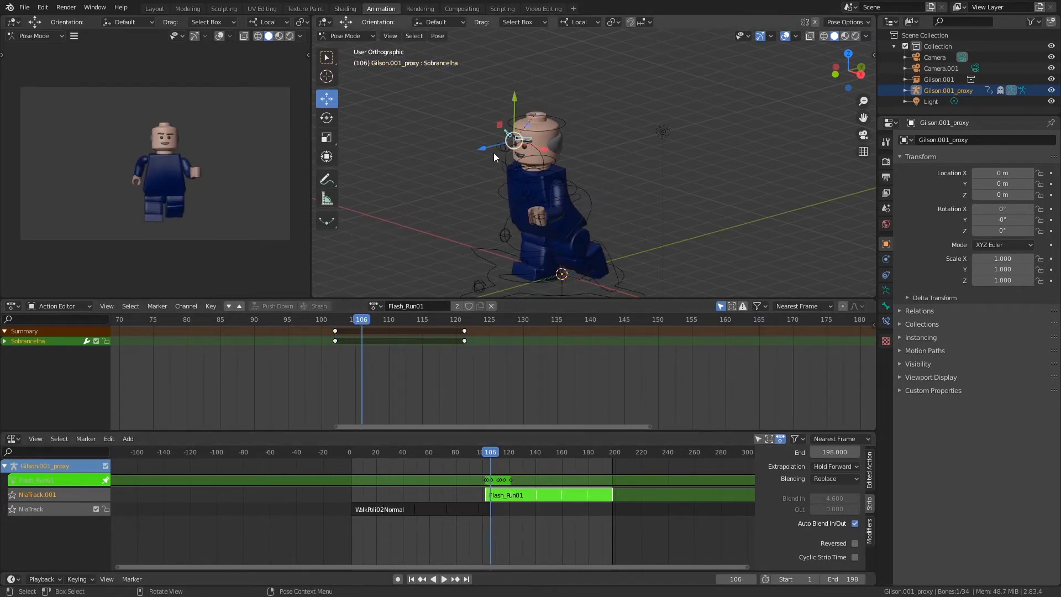
left_click(397, 579)
mouse_move(516, 97)
left_mouse_down()
mouse_move(520, 80)
mouse_move(521, 96)
left_mouse_up()
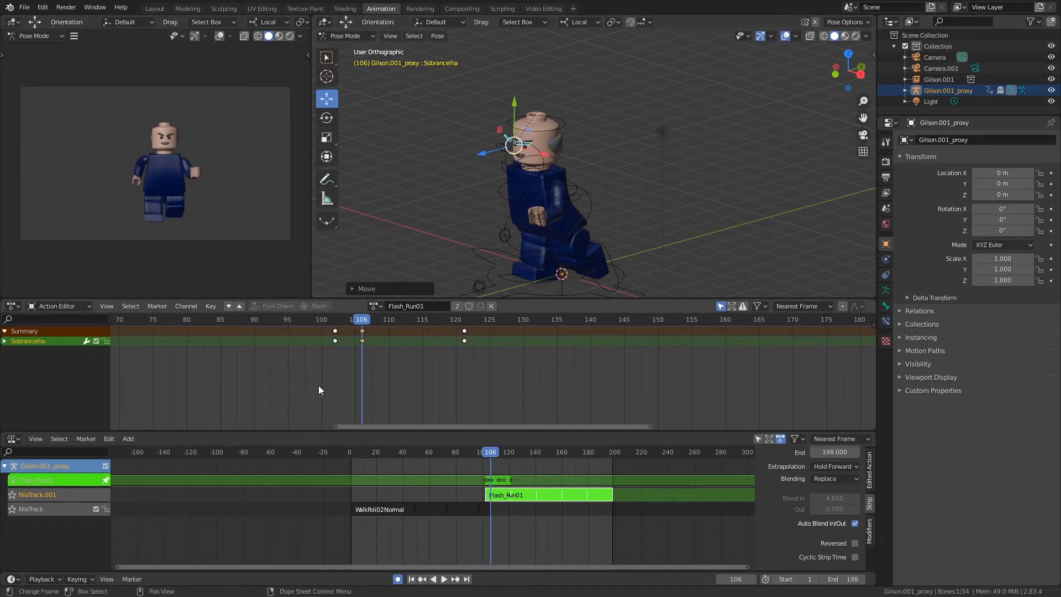
- Duplicate the Sobrancelha keyframe at frame 106 and place the copy on the last keyframe, at about frame 121
left_click(363, 332)
key("shift+d")
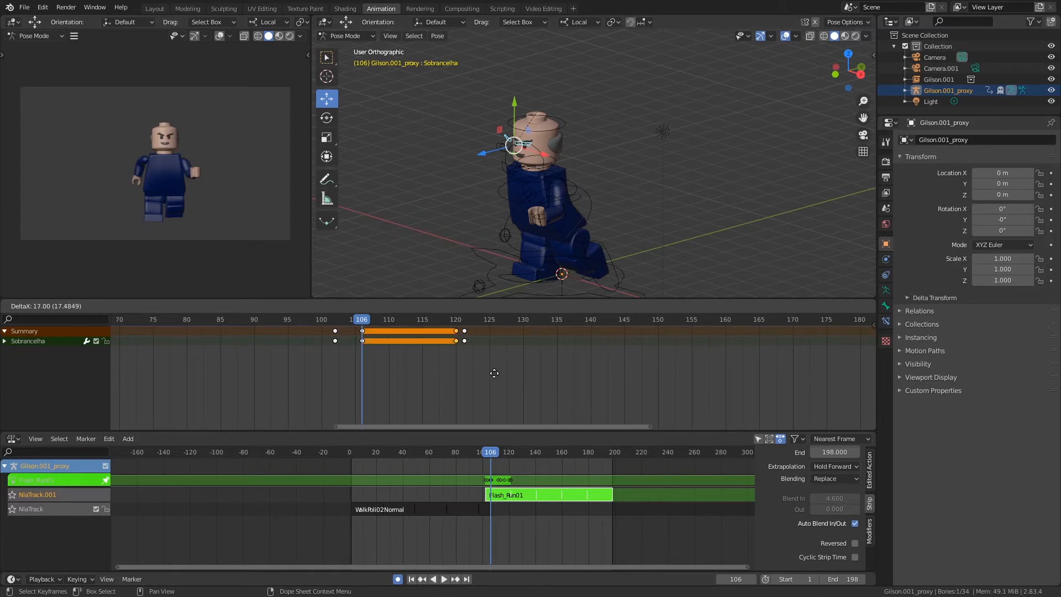
left_click(496, 379)
left_click(463, 331)
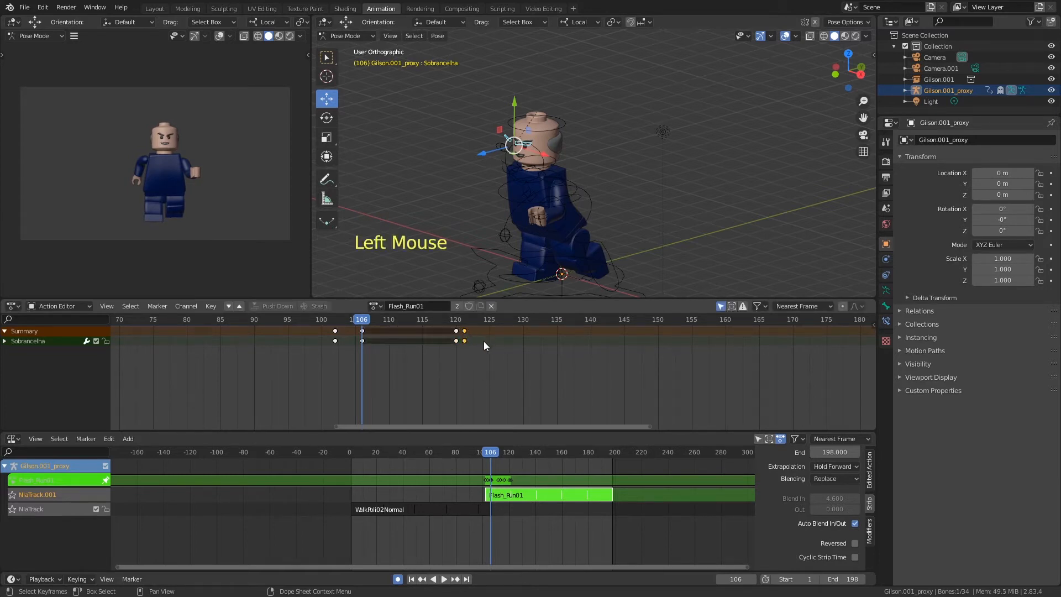
double_click(456, 333)
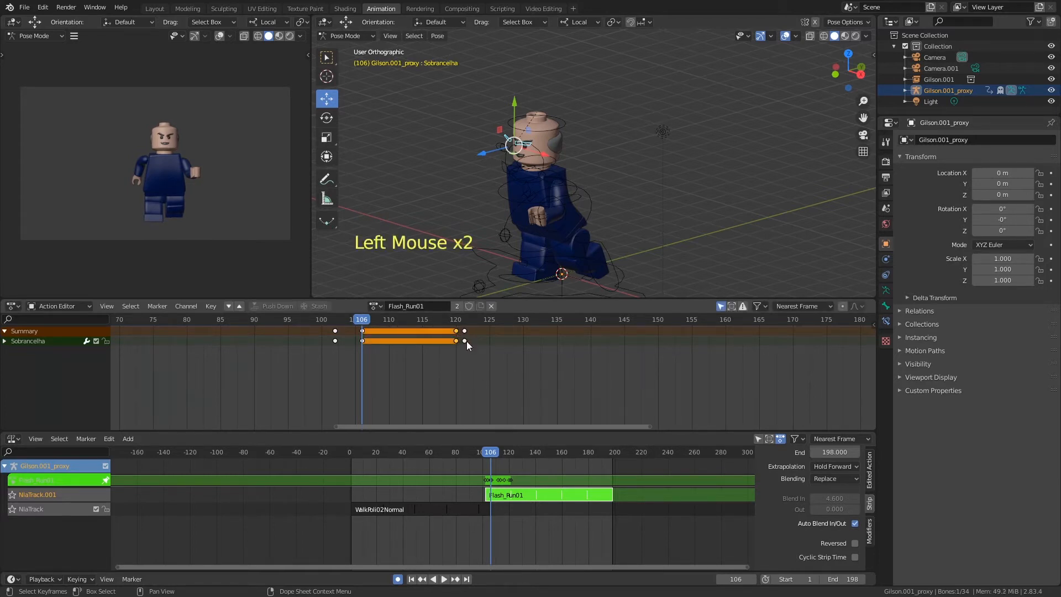
left_click(356, 327)
left_click(457, 340)
key("g")
left_click(473, 348)
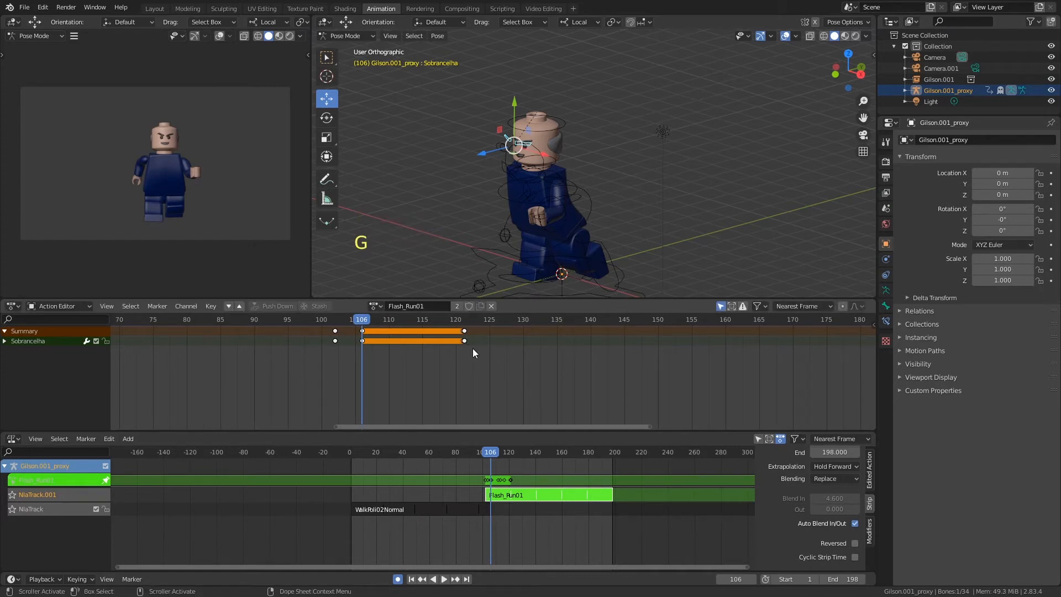
- Play the Flash_Run01 action in tweak mode to check the frowning eyebrows during the run
key("ctrl")
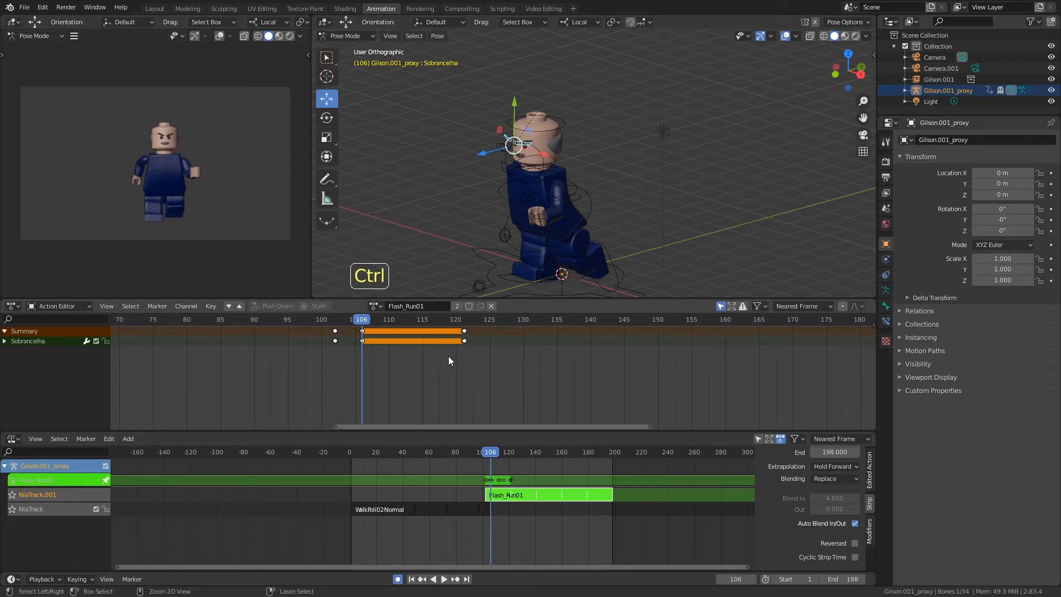
left_click(360, 330)
key("Tab")
left_click(362, 331)
key("space")
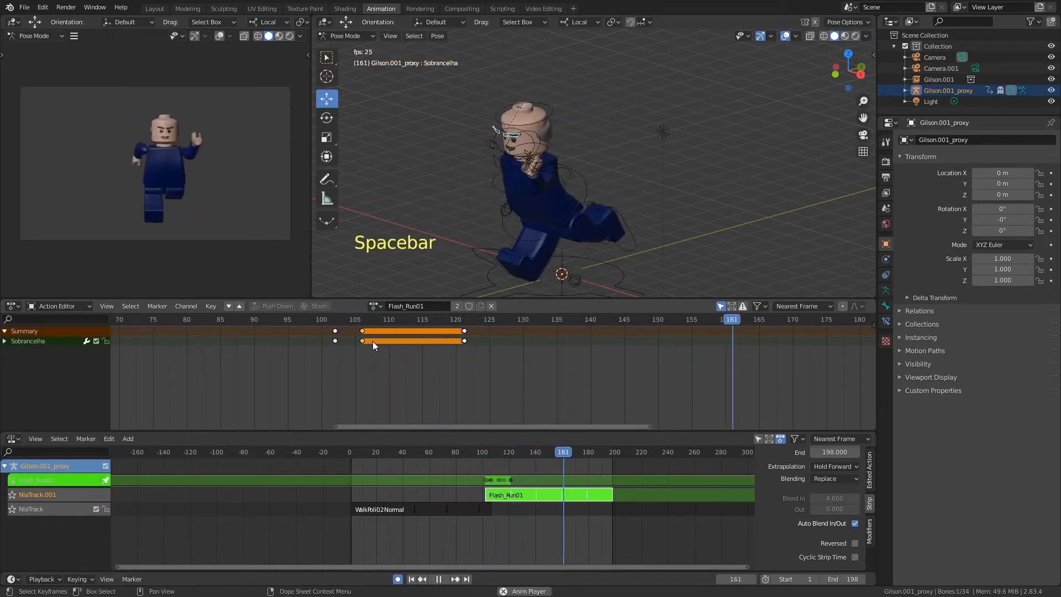
- Move the frown keyframe from frame 106 to 114 and duplicate the first Sobrancelha keyframe to about frame 111
left_click_drag(340, 323, 419, 360)
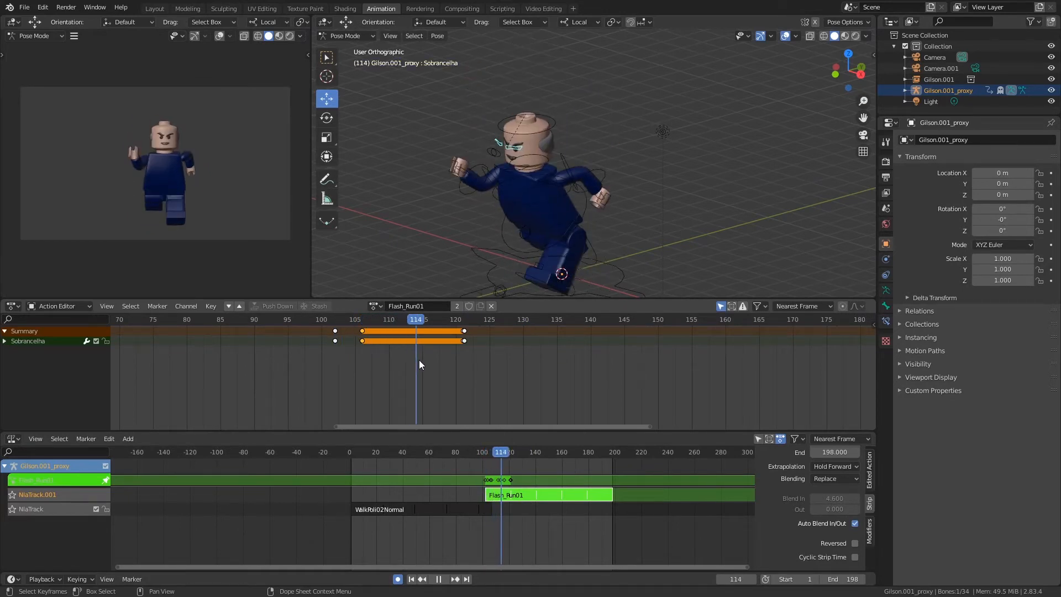
left_click(363, 333)
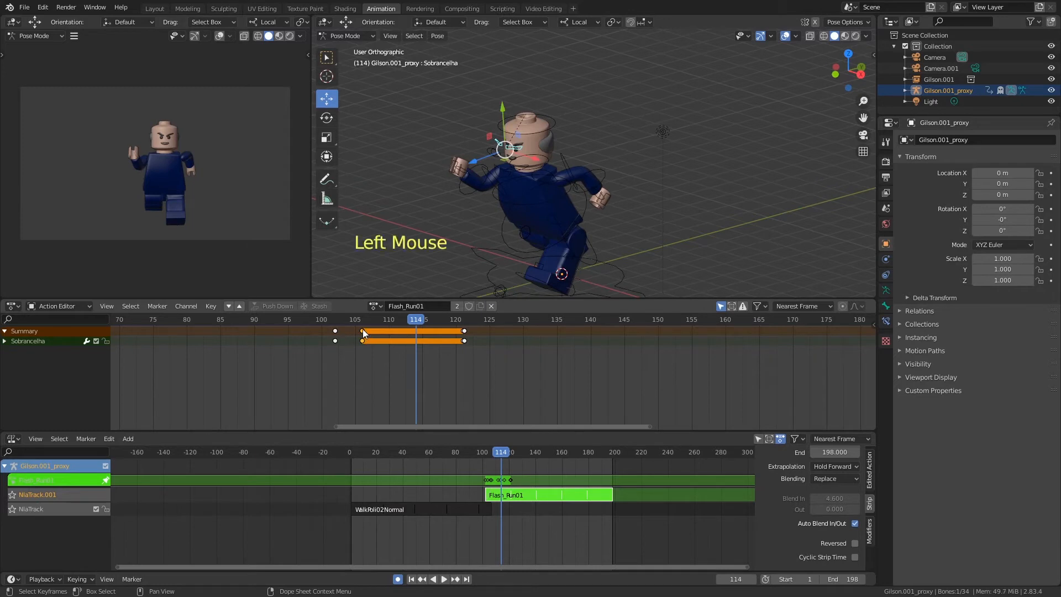
key("g")
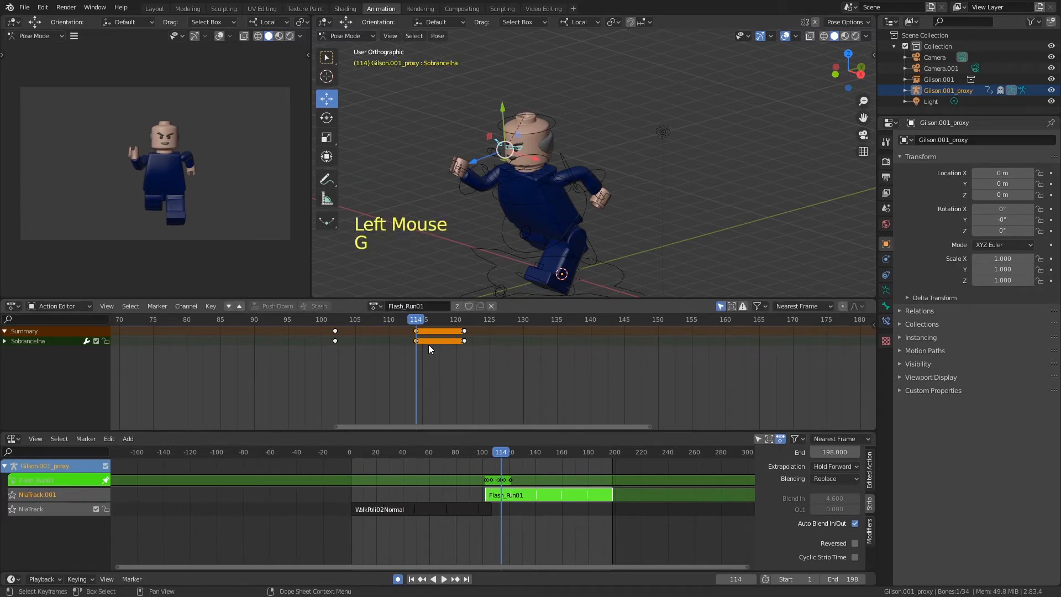
left_click(343, 335)
key("shift+d")
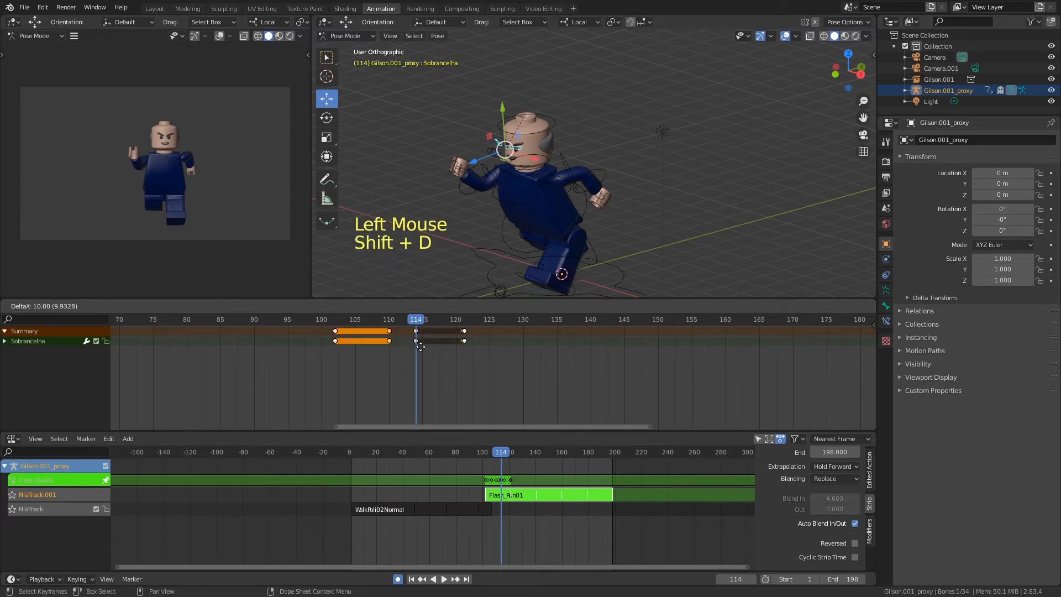
left_click(420, 349)
- Play the run from about frame 105 to check the retimed eyebrow change and save the file
left_click_drag(420, 323, 352, 350)
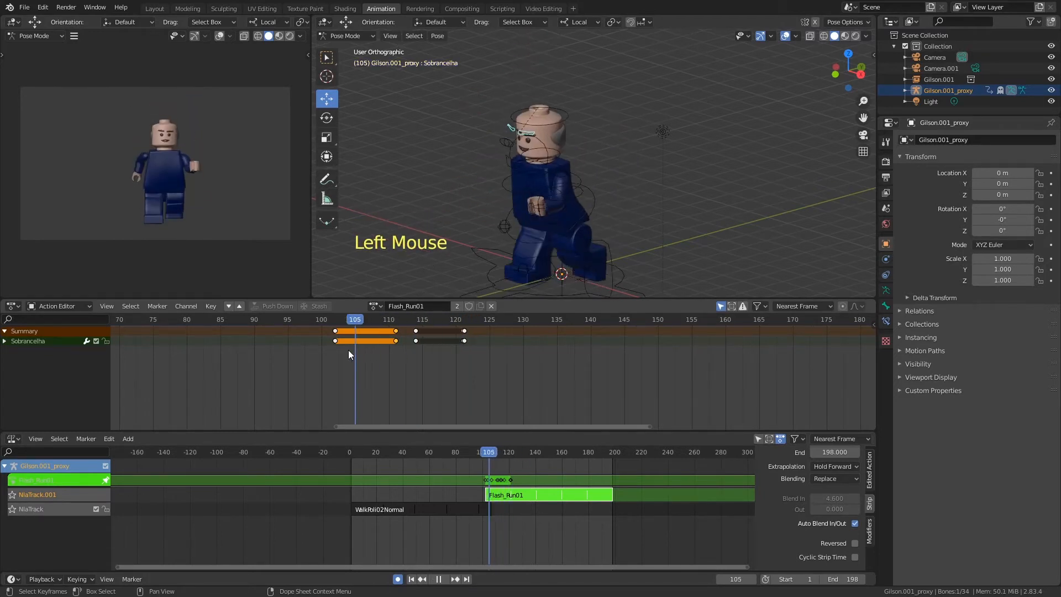
key("space")
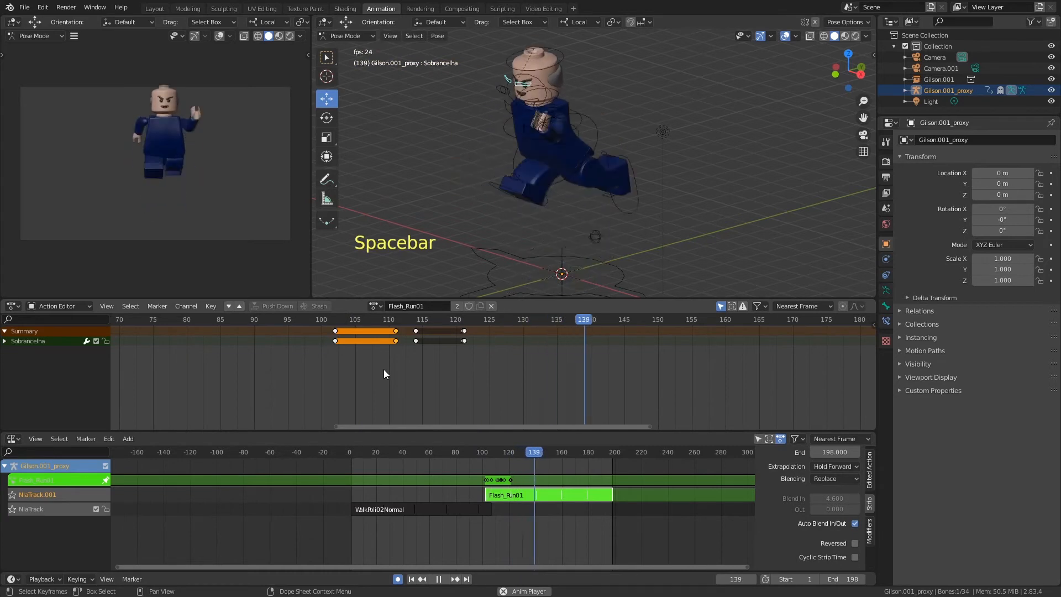
key("space")
key("ctrl+s")
- Leave tweak mode on the Flash_Run01 strip, enlarge the NLA editor to show all tracks and save the file
key("Tab")
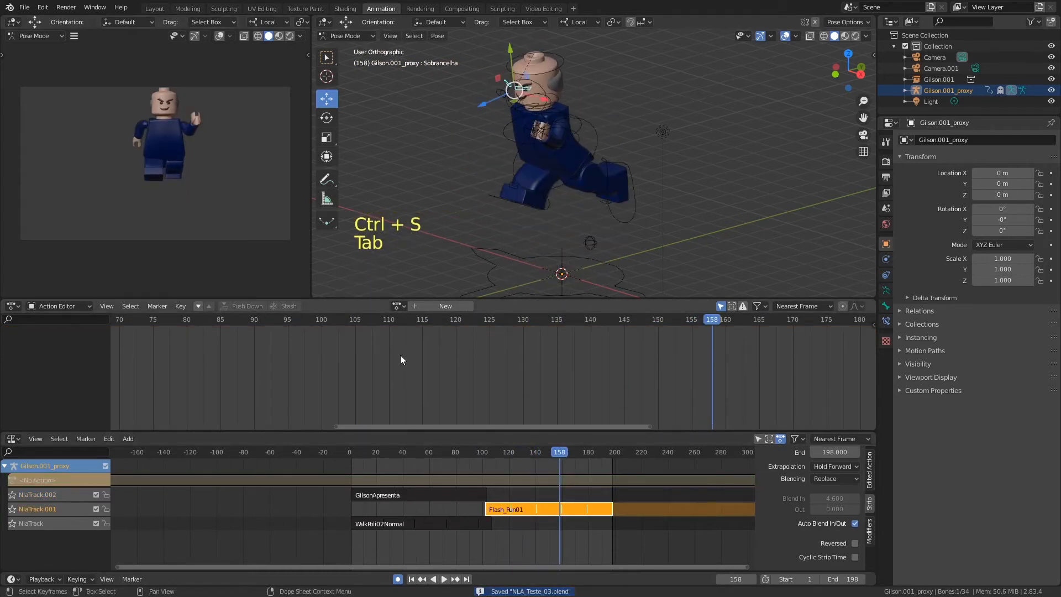
left_click_drag(368, 299, 376, 416)
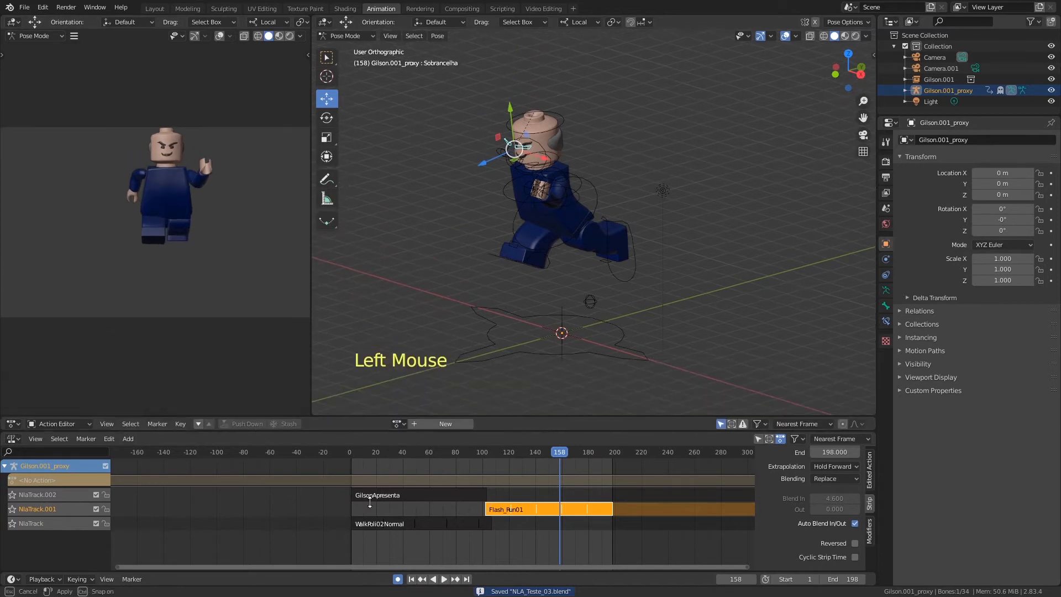
left_click(385, 415)
left_click_drag(385, 417, 398, 358)
key("ctrl+s")
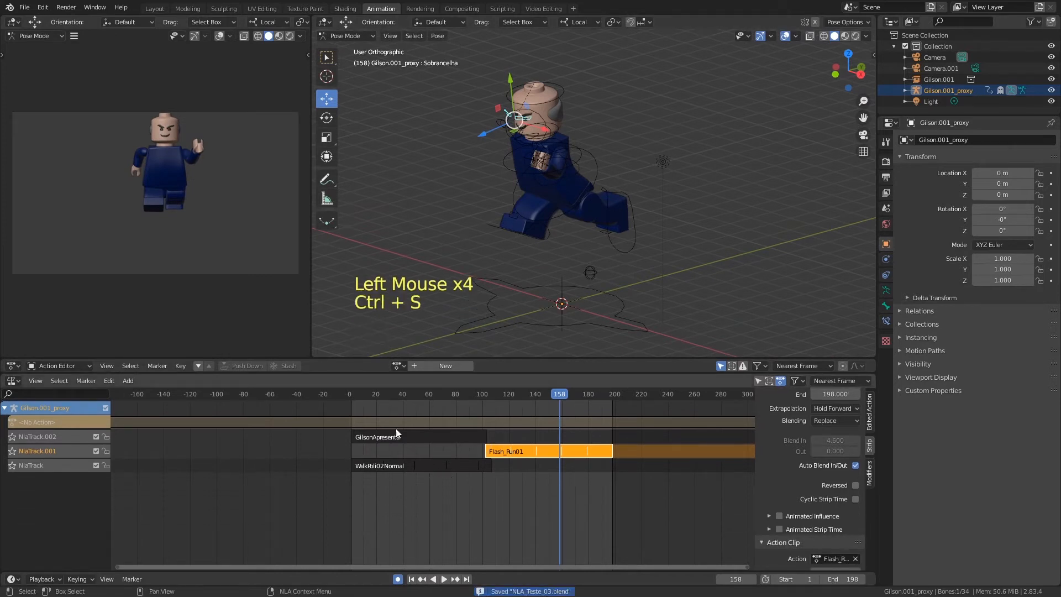
- Move the playhead back to frame 3, view the character from the front and save the file
left_click(370, 395)
left_click_drag(370, 396, 353, 398)
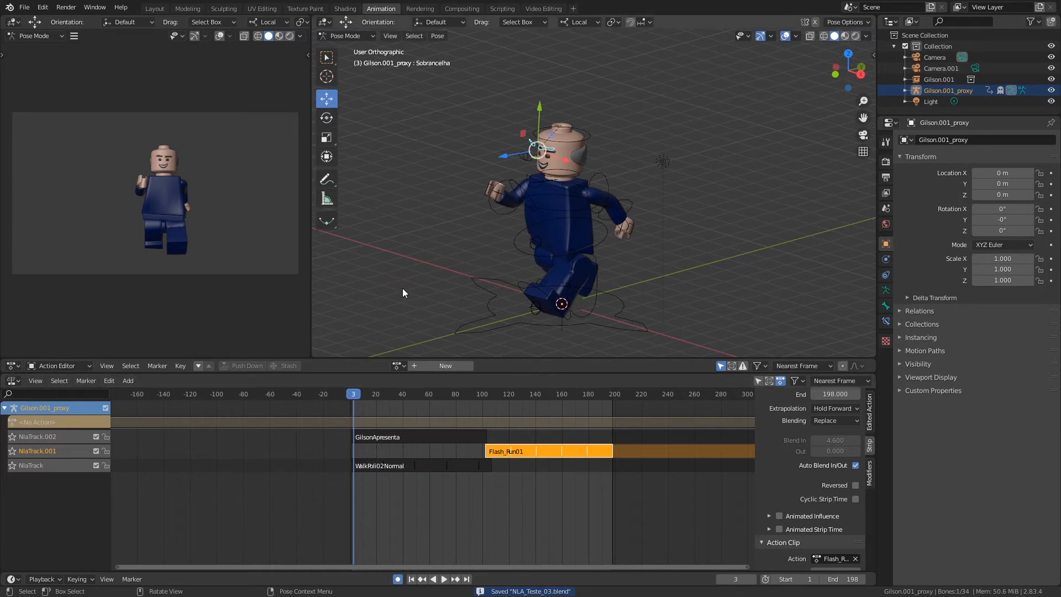
key("KP_1")
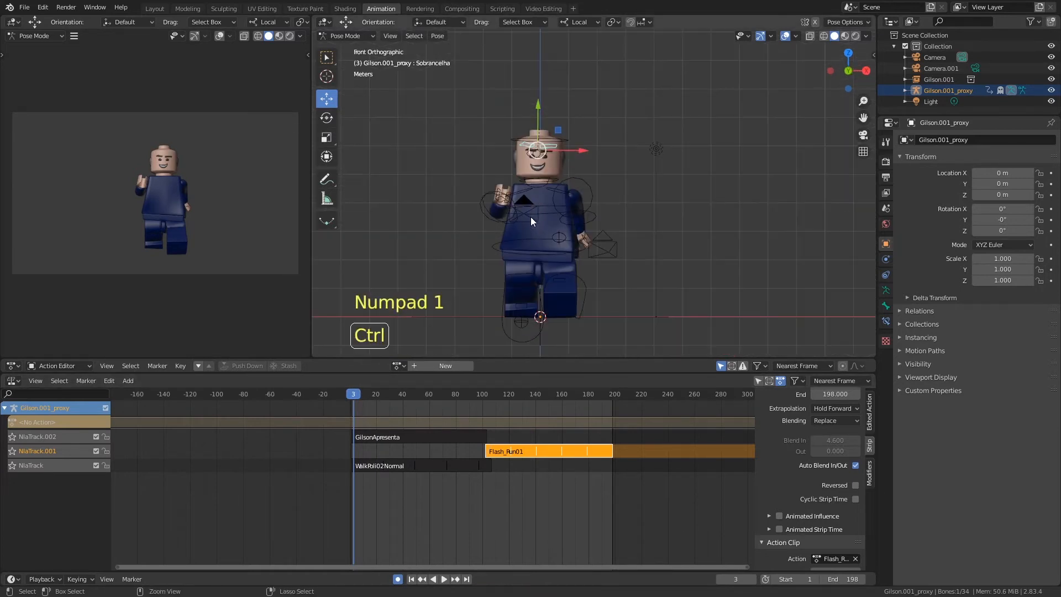
key("ctrl+s")
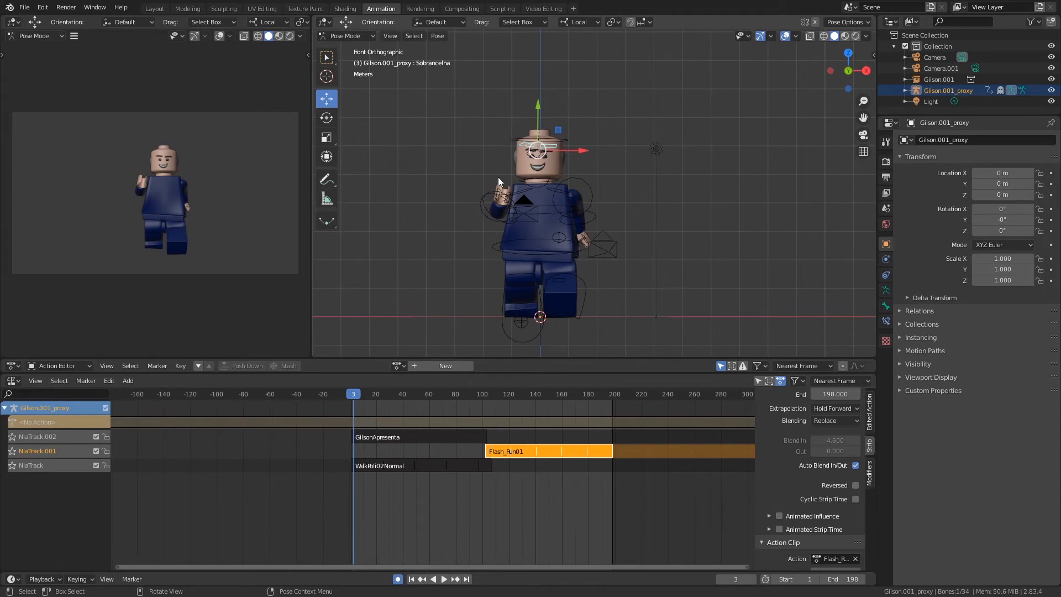
- Mute all three NLA tracks and briefly play the timeline to check that the character stays still
left_click_drag(96, 436, 95, 479)
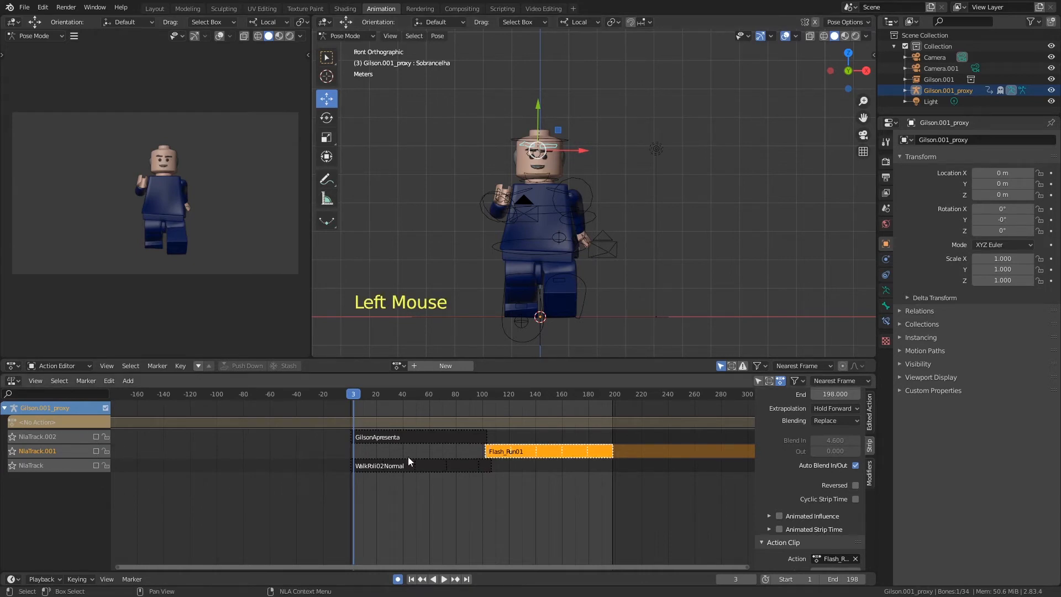
left_click(106, 436)
left_click(106, 436)
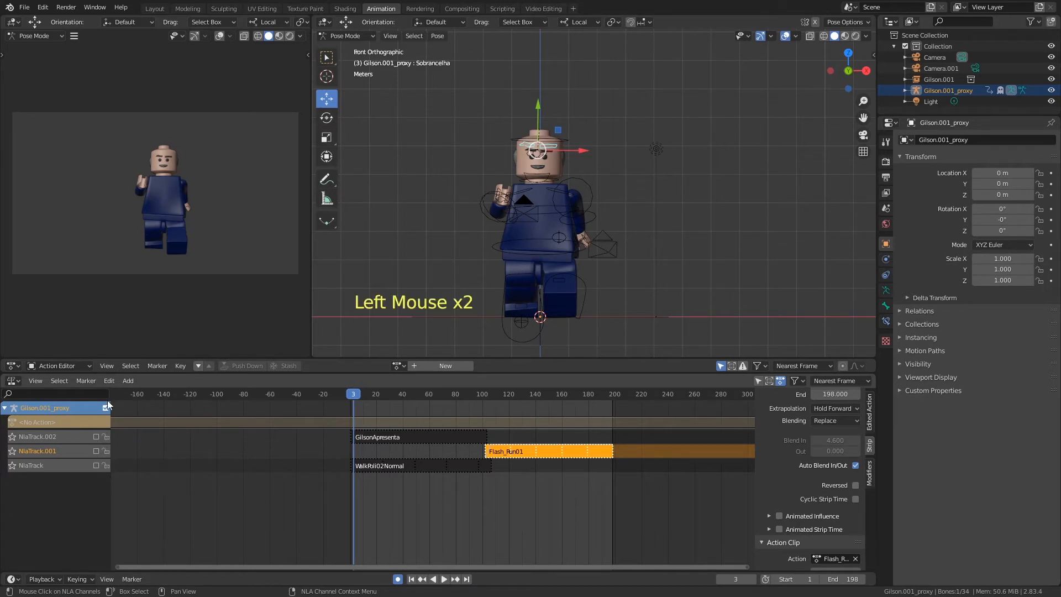
key("space")
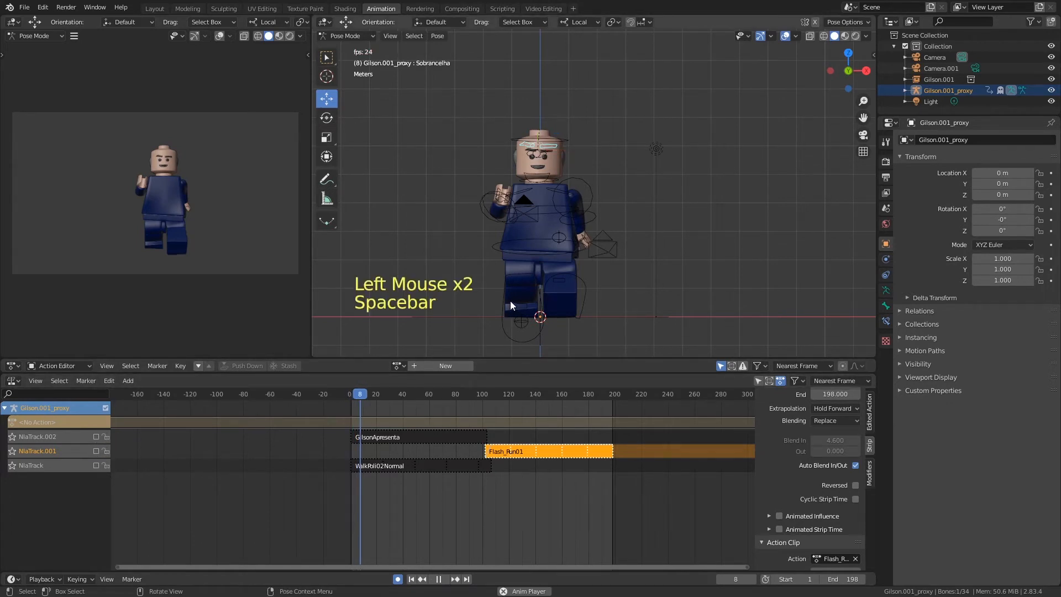
key("space")
- Silence the TesteMICO-FINAL.wav strip in the Video Editing workspace with volume 0, then check playback in the Animation workspace
left_click(542, 9)
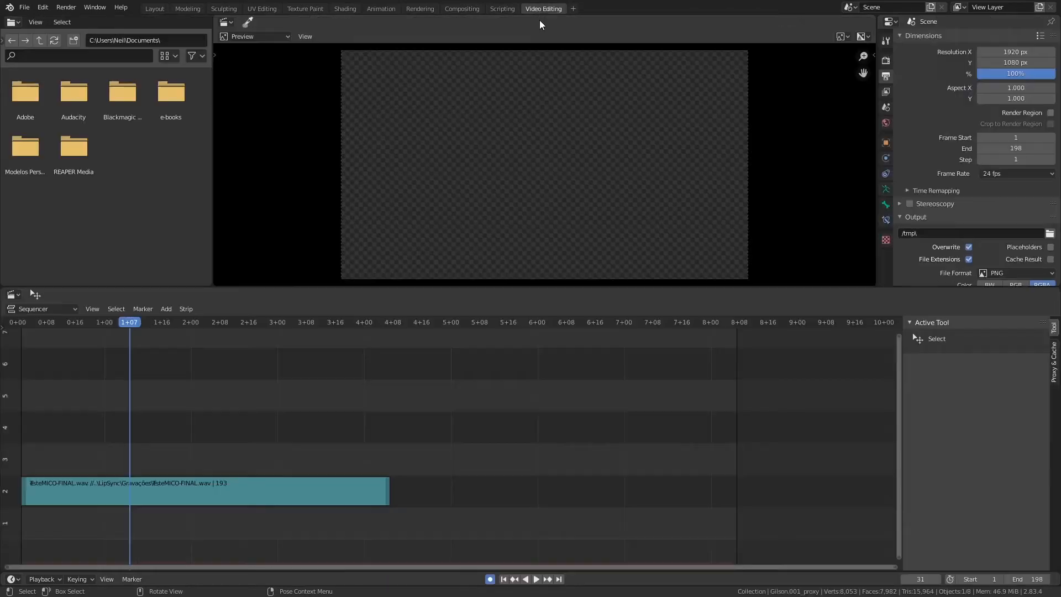
left_click(207, 494)
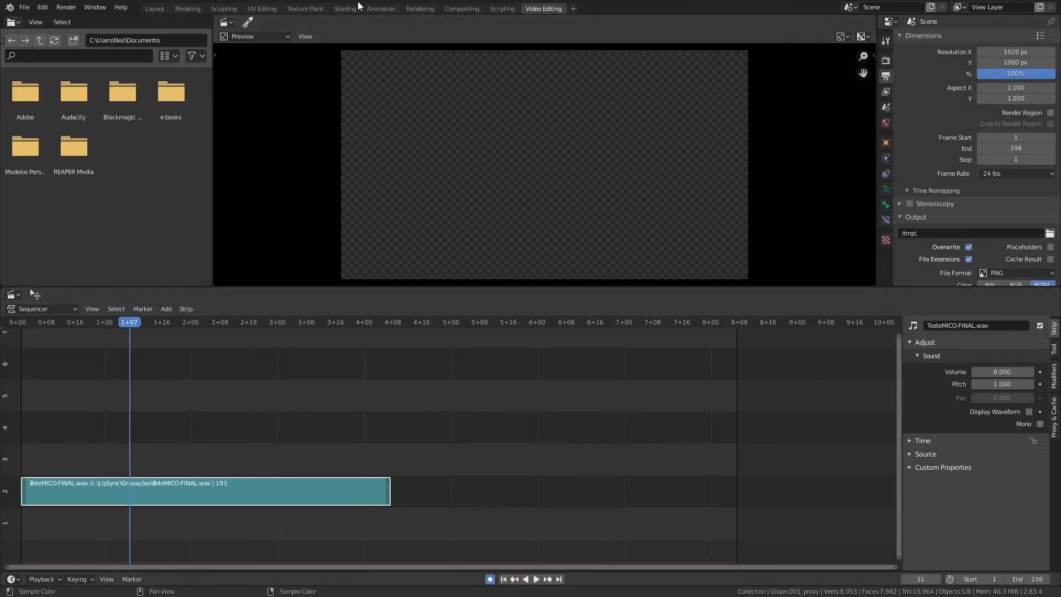
left_click(379, 9)
key("space")
key("space")
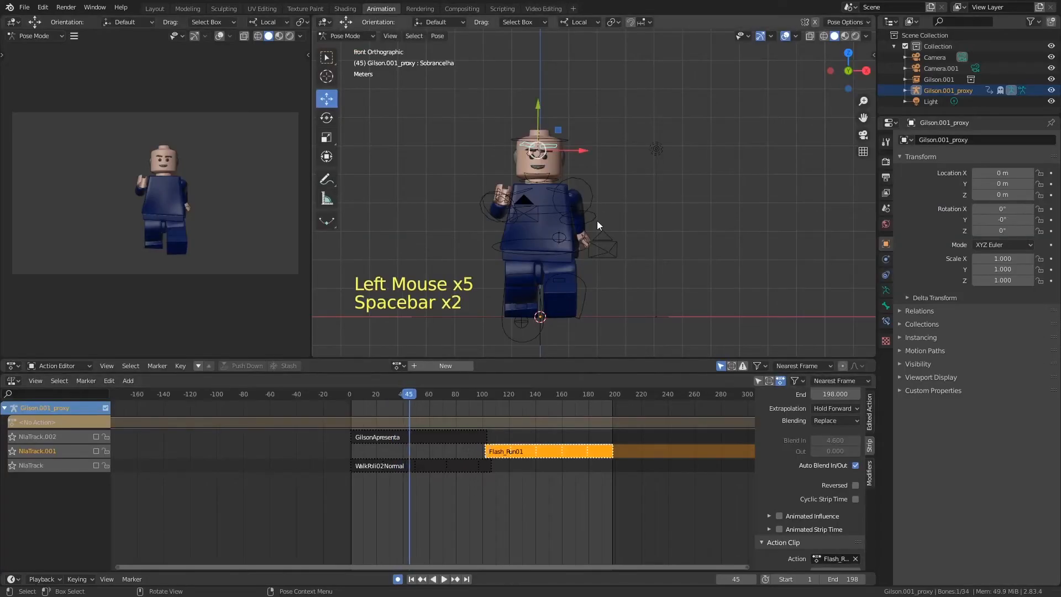
- Turn off auto keying, clear the rotation, location and scale of all bones, and save at frame 1
left_click(397, 578)
key("a")
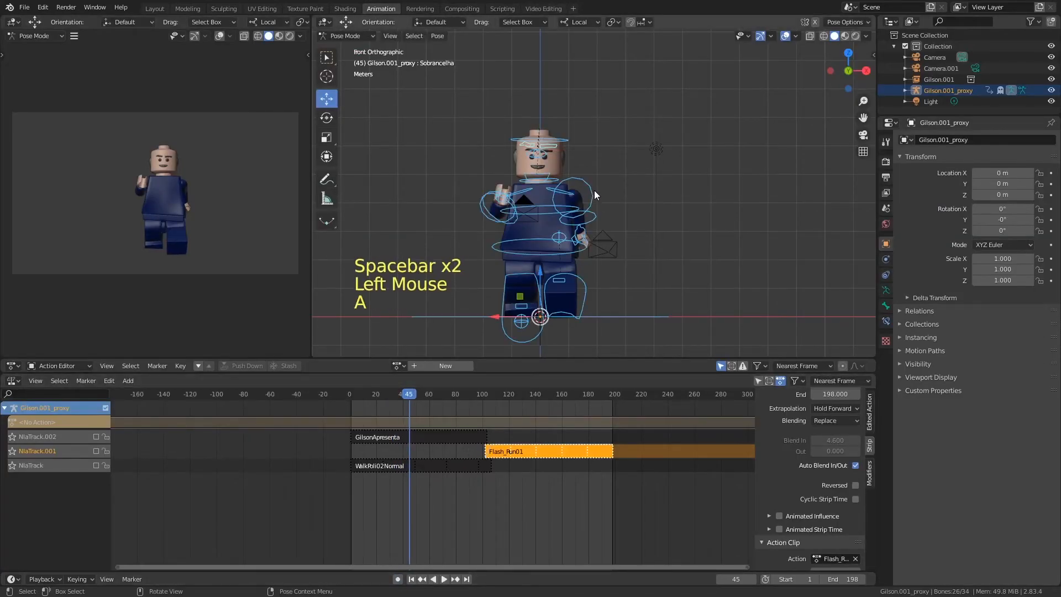
key("alt+r")
key("alt+g")
key("alt+s")
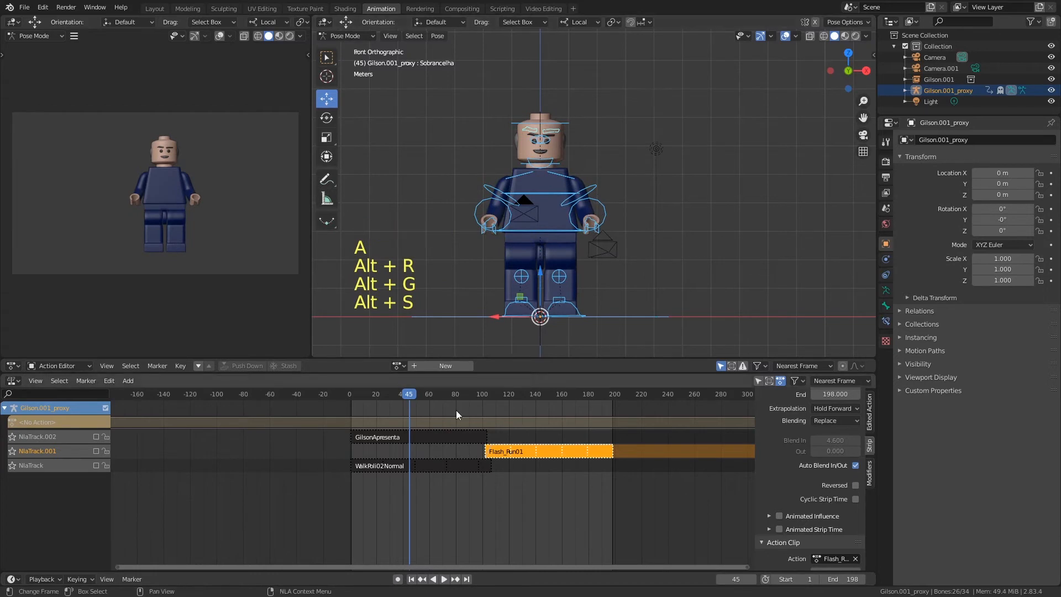
key("shift+Left")
key("ctrl+s")
- Create a new action named Gestic for the character, give it a fake user and save the file
middle_click_drag(565, 258, 575, 193, "ctrl")
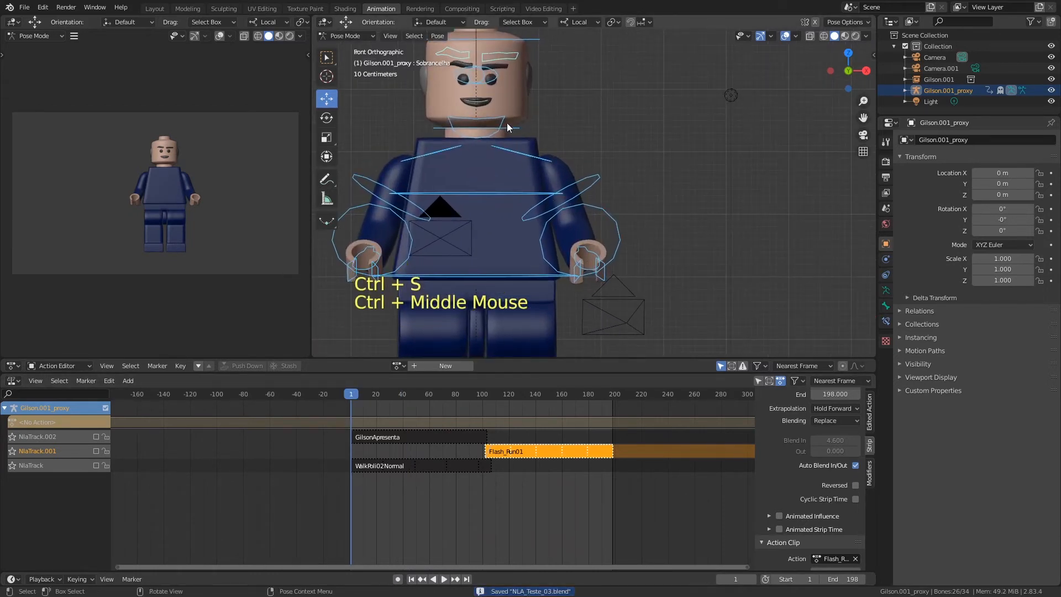
left_click(547, 160)
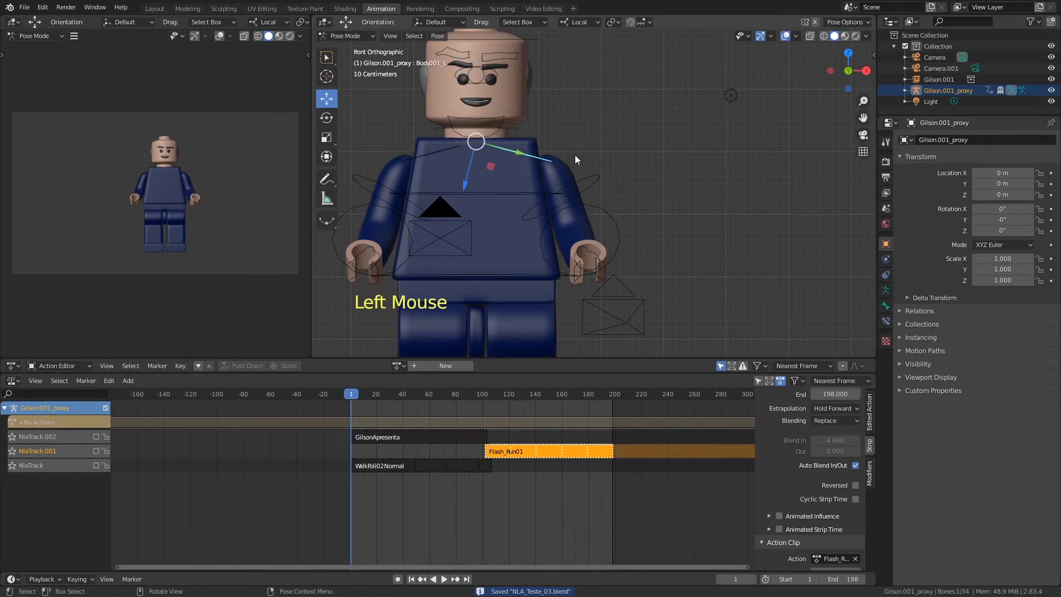
left_click(440, 365)
left_click(439, 362)
type("Gestic")
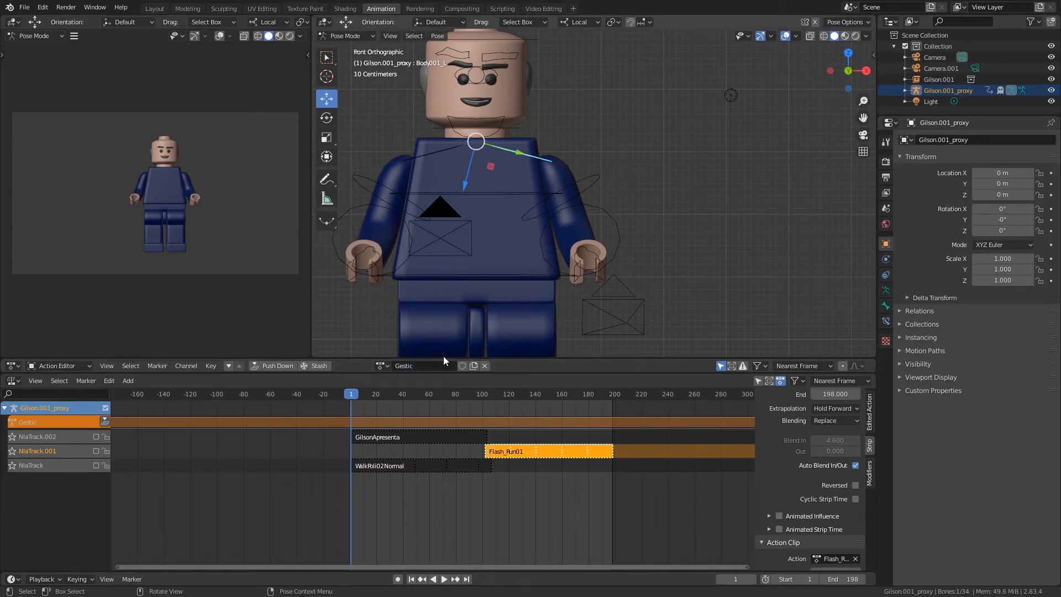
left_click(462, 366)
key("ctrl+s")
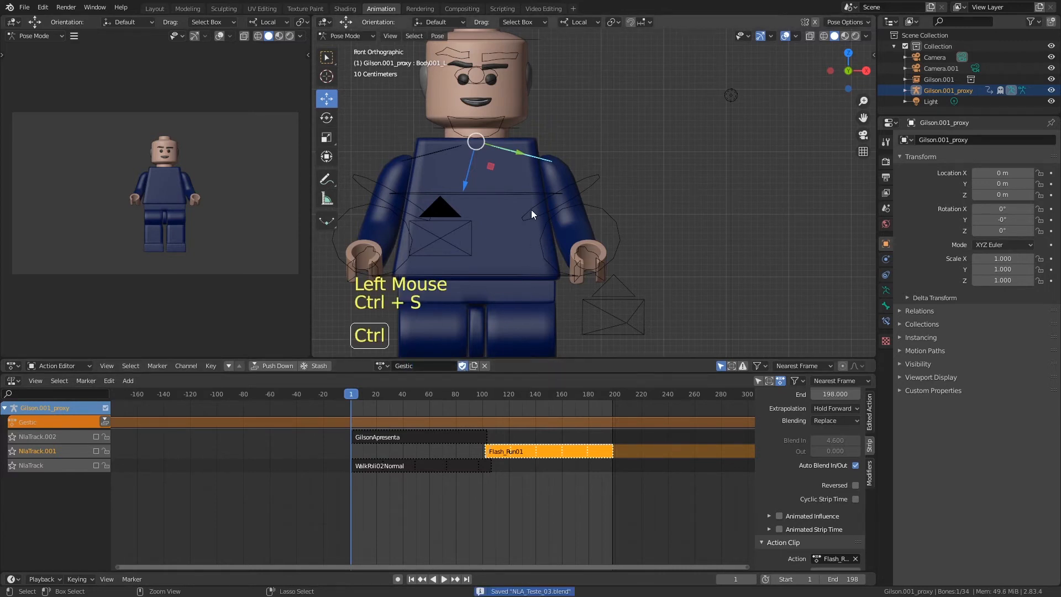
- Select the character's left shoulder, arm, wrist and finger bones and insert a LocRotScale keyframe at frame 1
left_click(594, 174, "shift")
left_click(619, 226, "shift")
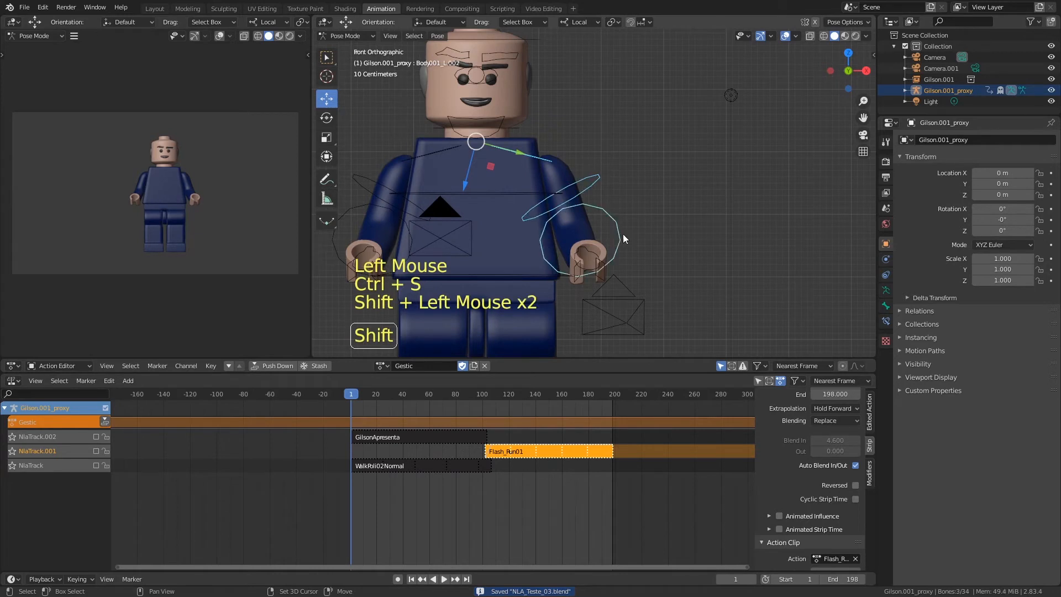
left_click(600, 246, "shift")
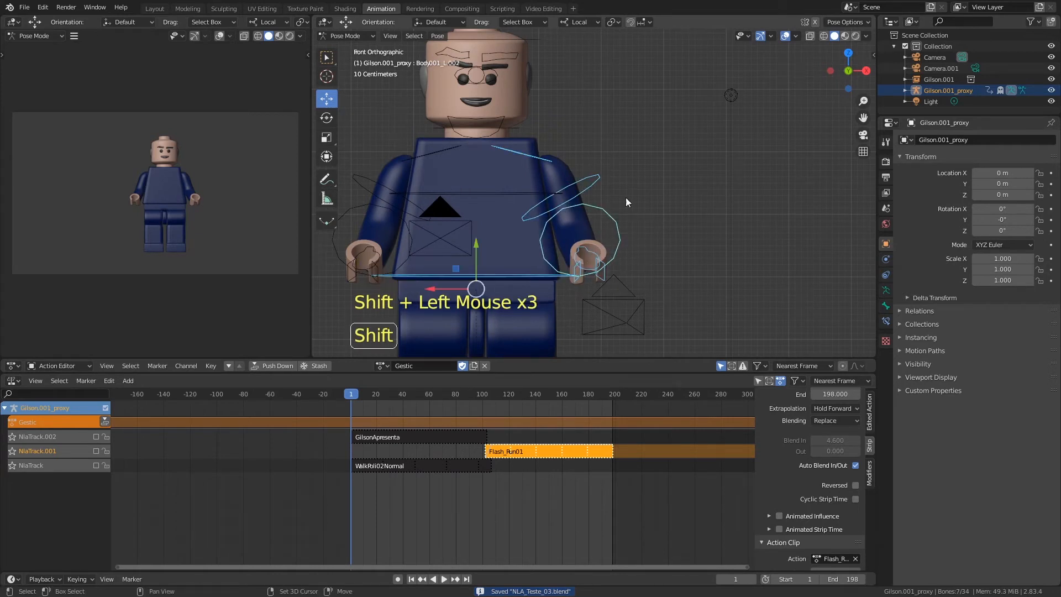
left_click(635, 205)
left_click_drag(650, 195, 569, 278)
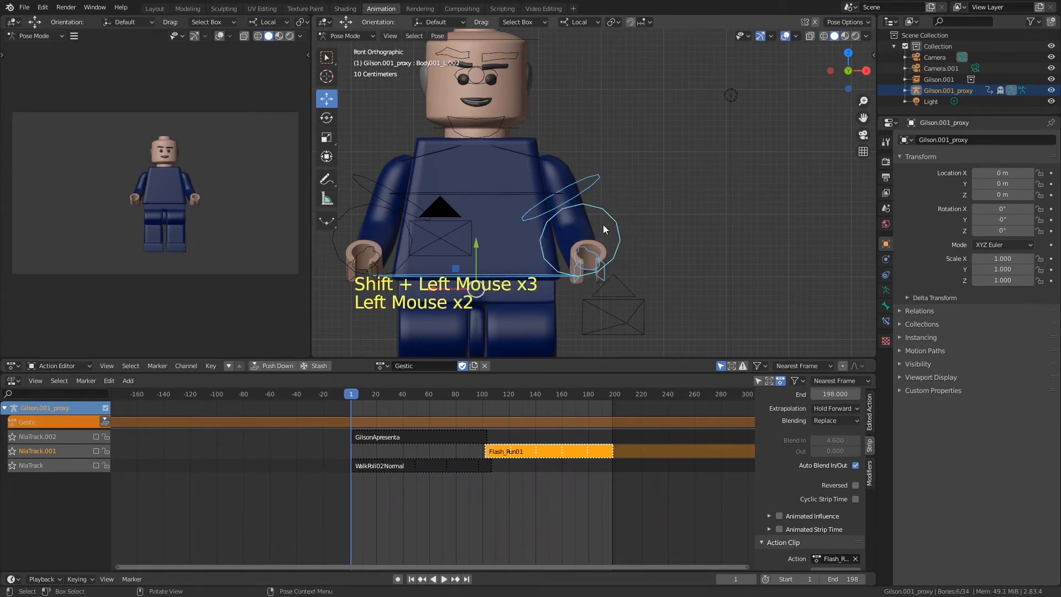
left_click_drag(655, 195, 577, 265)
key("shift")
left_click(547, 162, "shift")
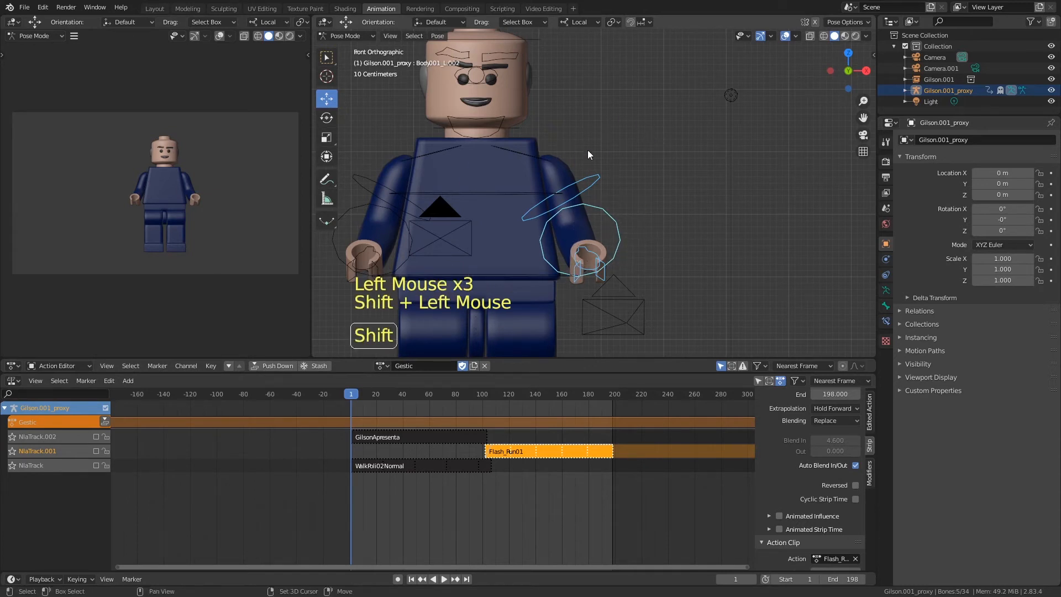
key("i")
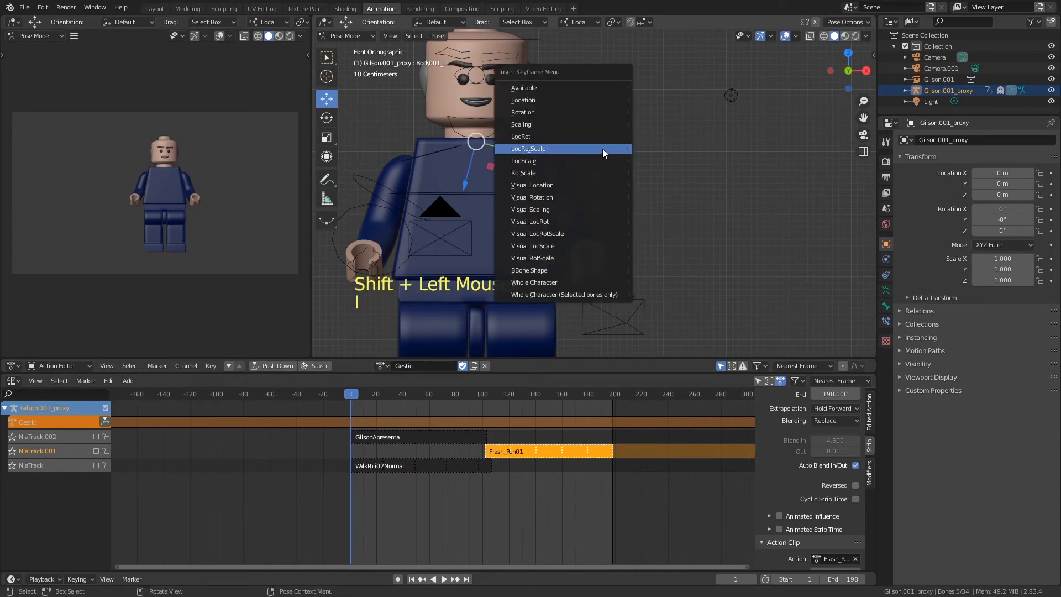
left_click(602, 148)
- Make LocRotScale the active keying set and save the file
left_click(82, 580)
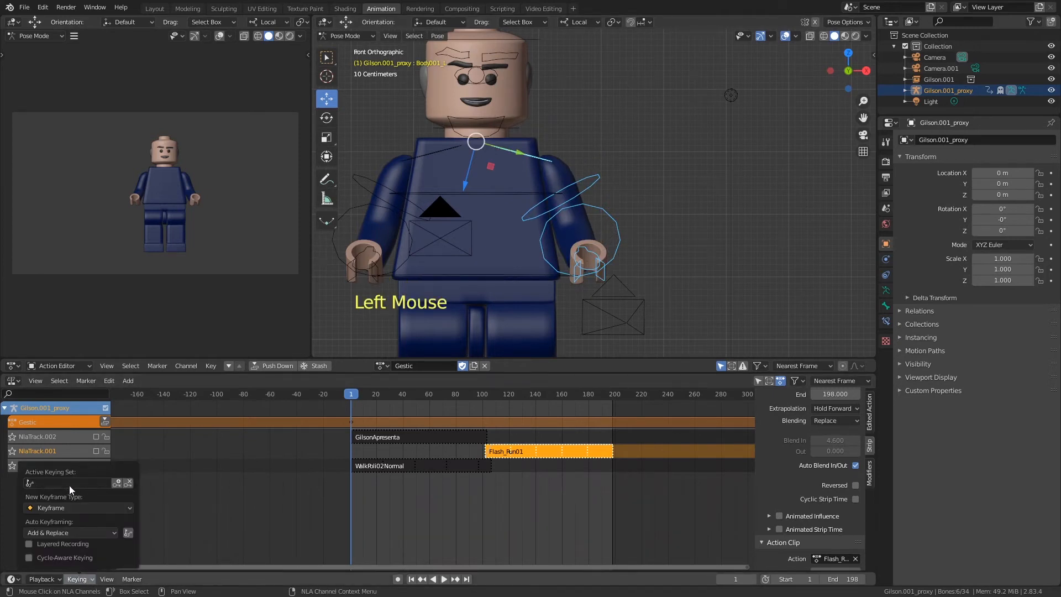
left_click(68, 483)
left_click(78, 446)
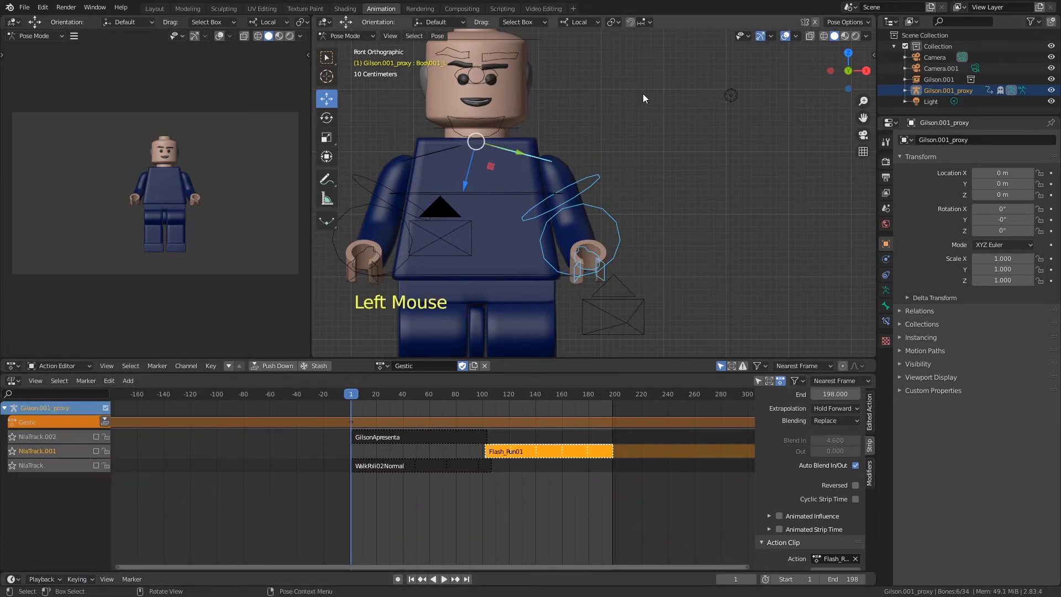
key("ctrl+s")
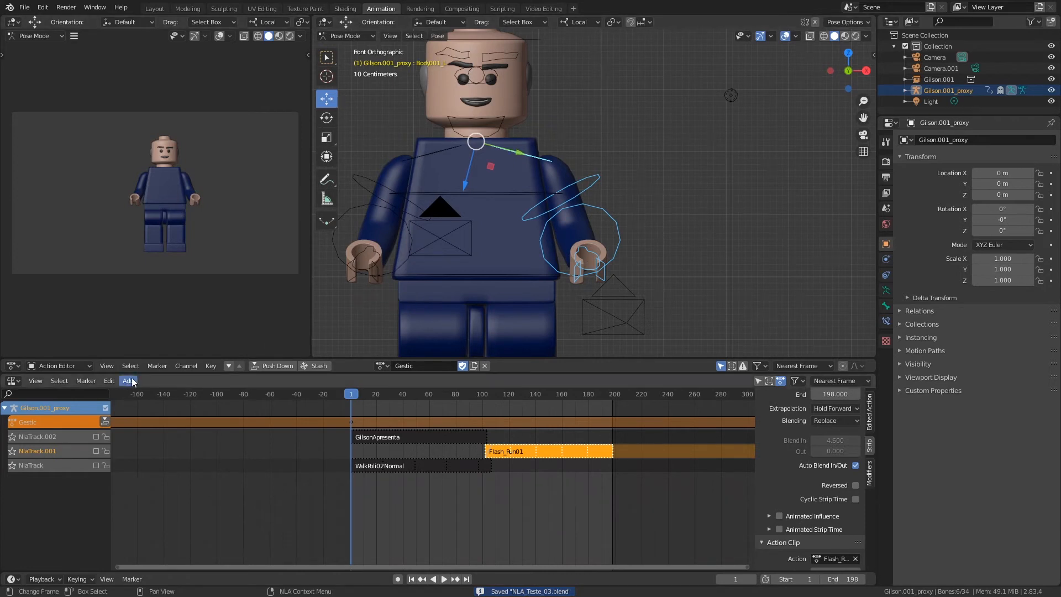
- Enlarge the Action Editor, frame the Gestic keyframes at the start of the timeline and save the file
left_click_drag(137, 373, 141, 506)
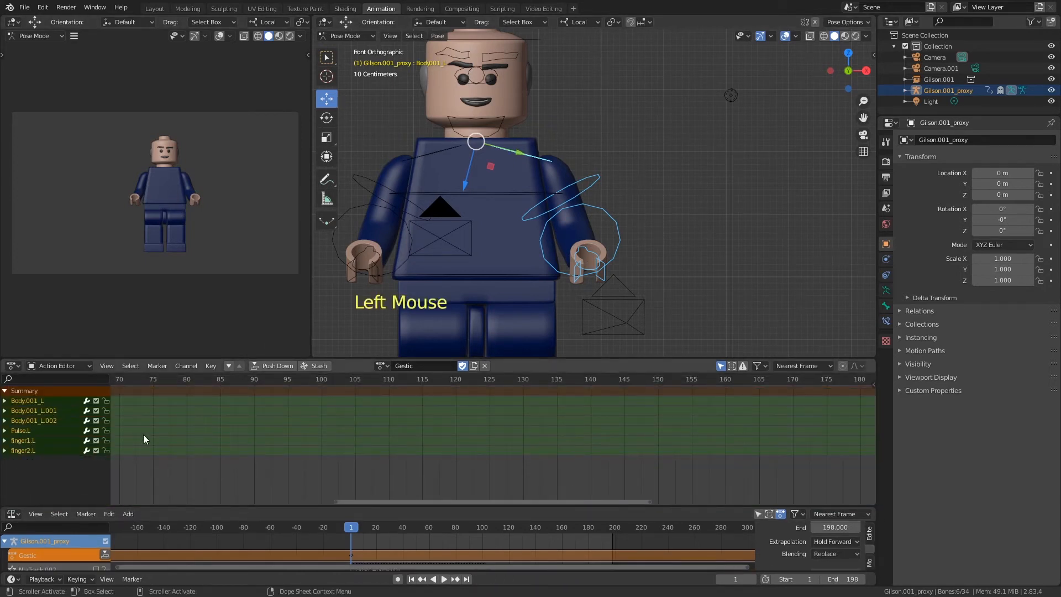
key("Home")
middle_click_drag(575, 419, 402, 420, "ctrl")
key("ctrl+s")
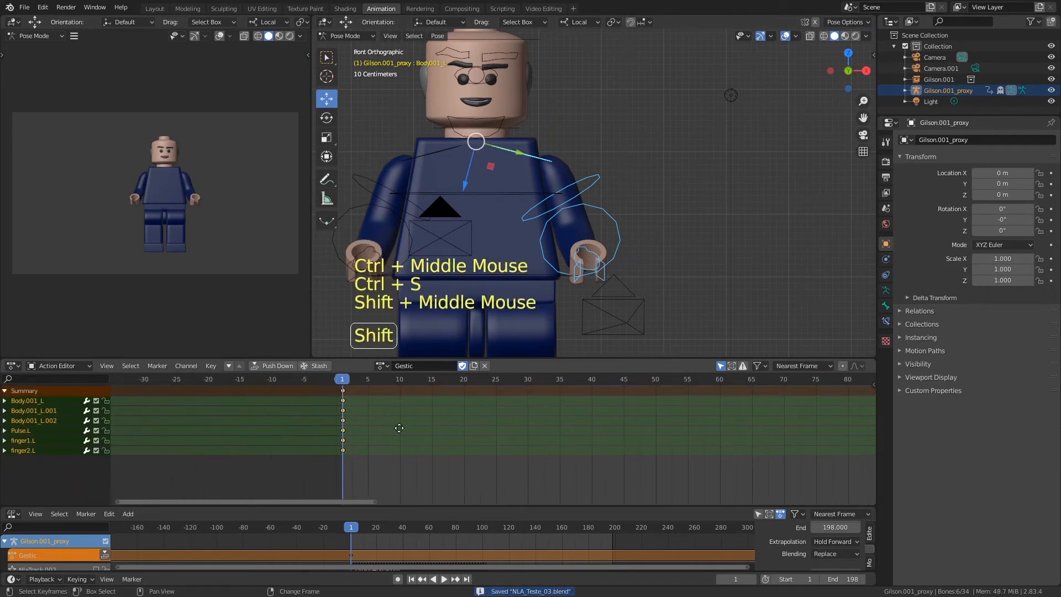
- At frame 10, raise the left upper arm by rotating it about 78° in side view and bend the forearm upward
left_click_drag(350, 381, 403, 392)
key("KP_3")
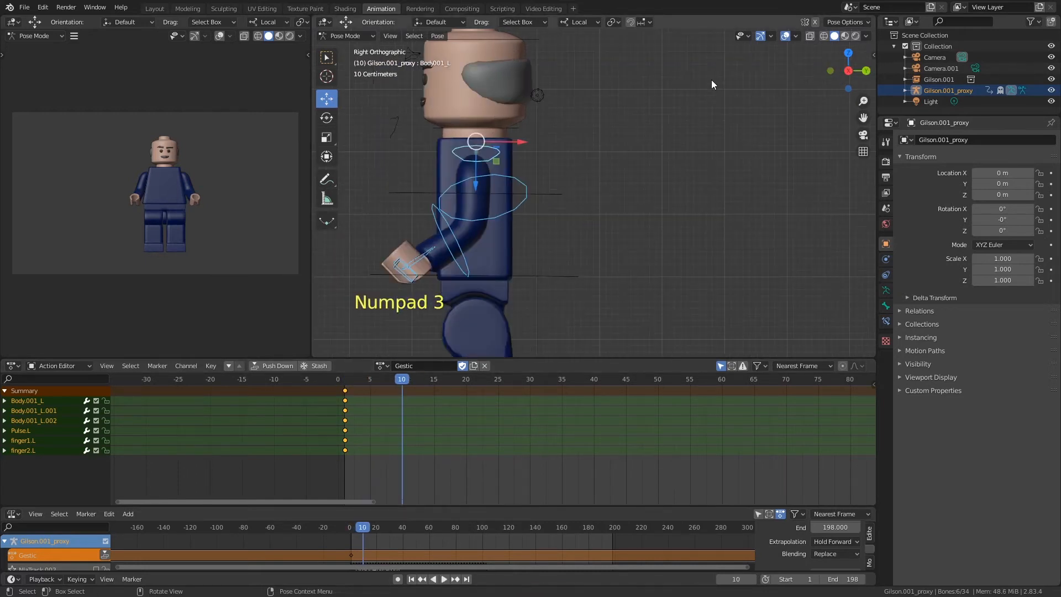
left_click(463, 186)
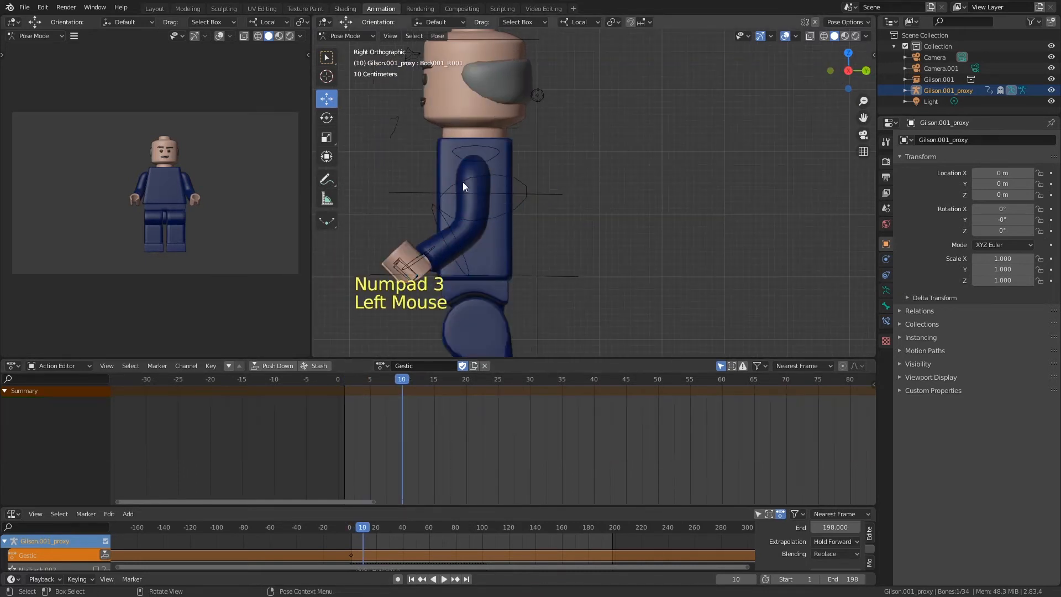
left_click(502, 185)
key("r")
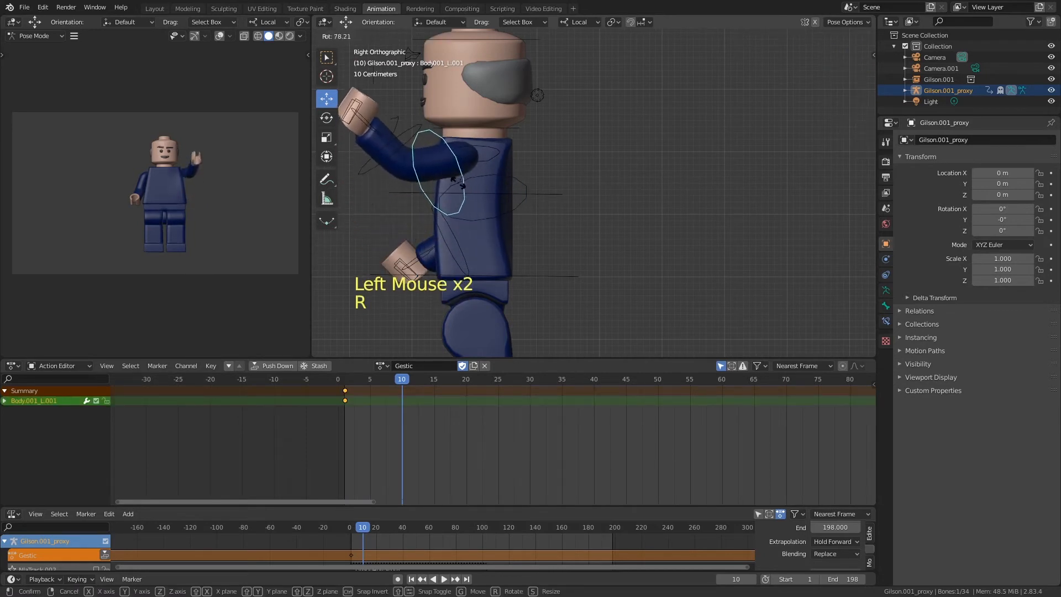
left_click(454, 182)
key("r")
left_click(420, 127)
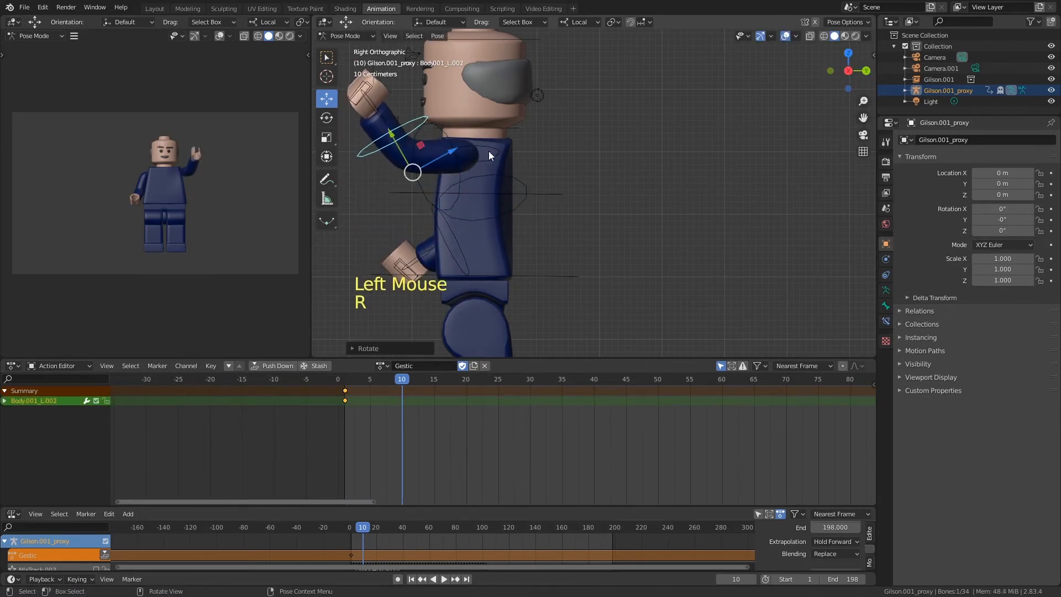
- Rotate the left shoulder bone Body.001_L slightly with the Rotate tool to adjust the raised arm
left_click(493, 155)
left_click(327, 118)
left_click_drag(478, 137, 491, 148)
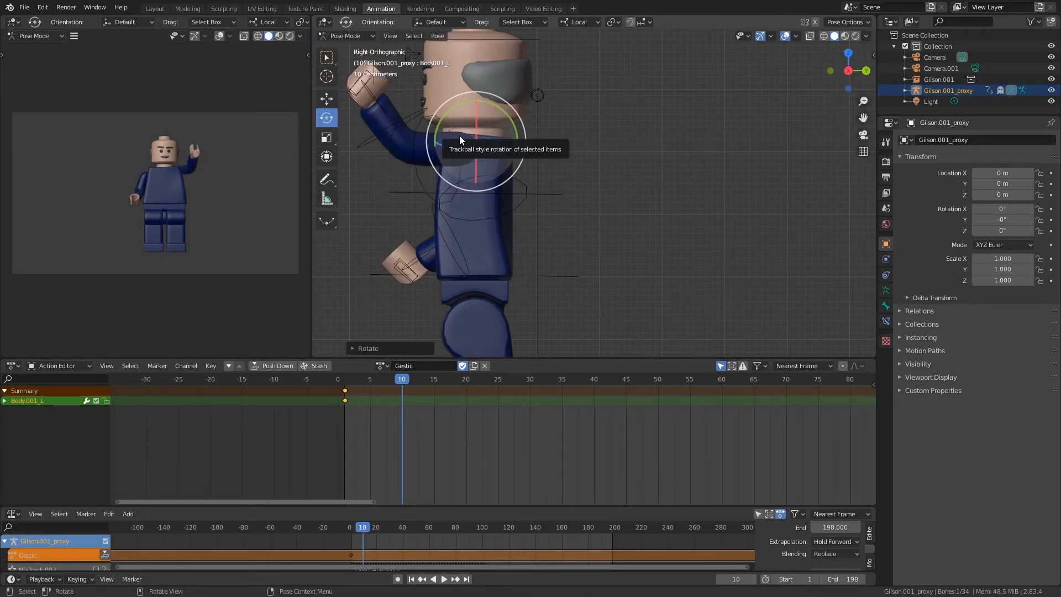
- Select all six left arm and hand bones and key their raised pose at frame 10
middle_click_drag(477, 134, 647, 132)
left_click_drag(577, 49, 656, 183, "shift")
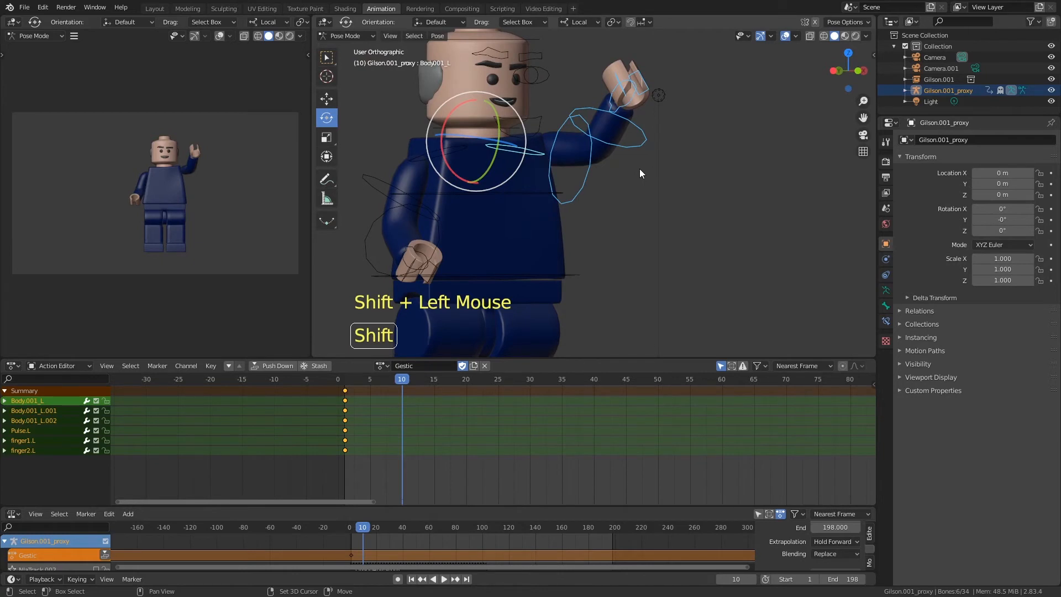
key("i")
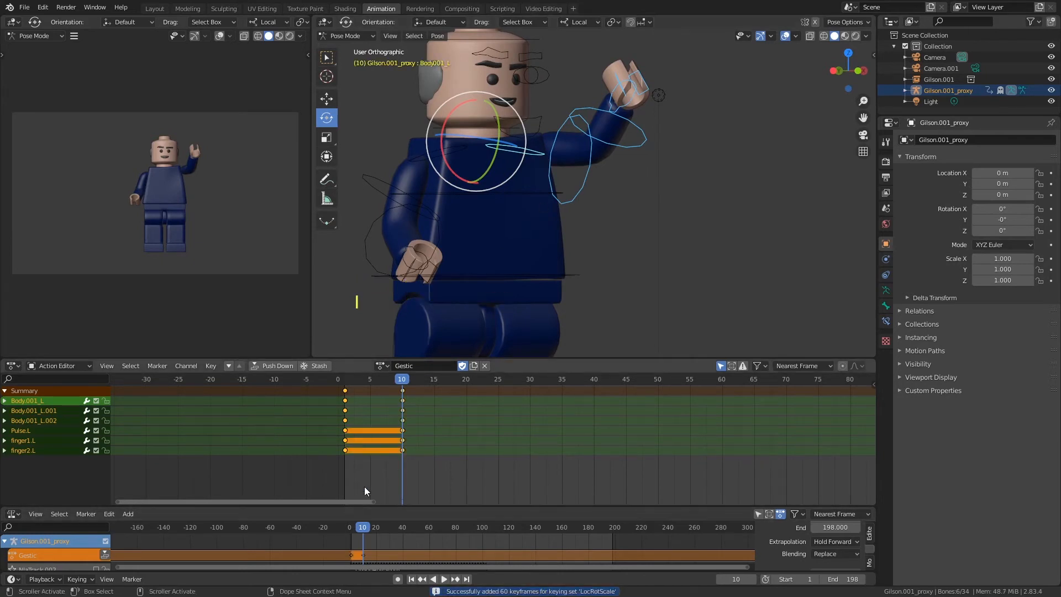
- Turn on automatic keyframing and save the file
left_click(545, 223)
key("ctrl+s")
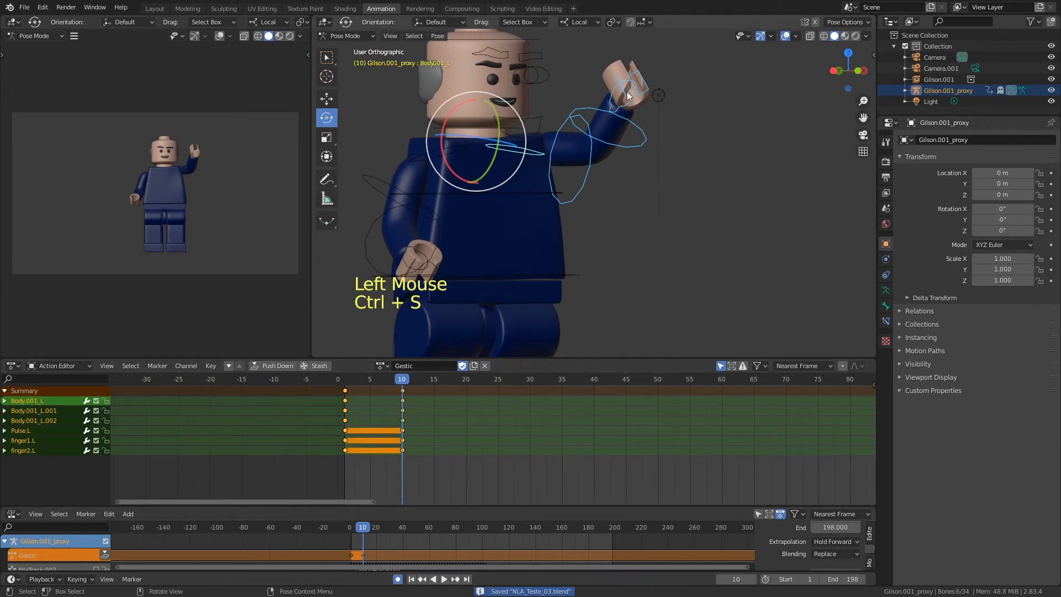
middle_click_drag(673, 165, 654, 173)
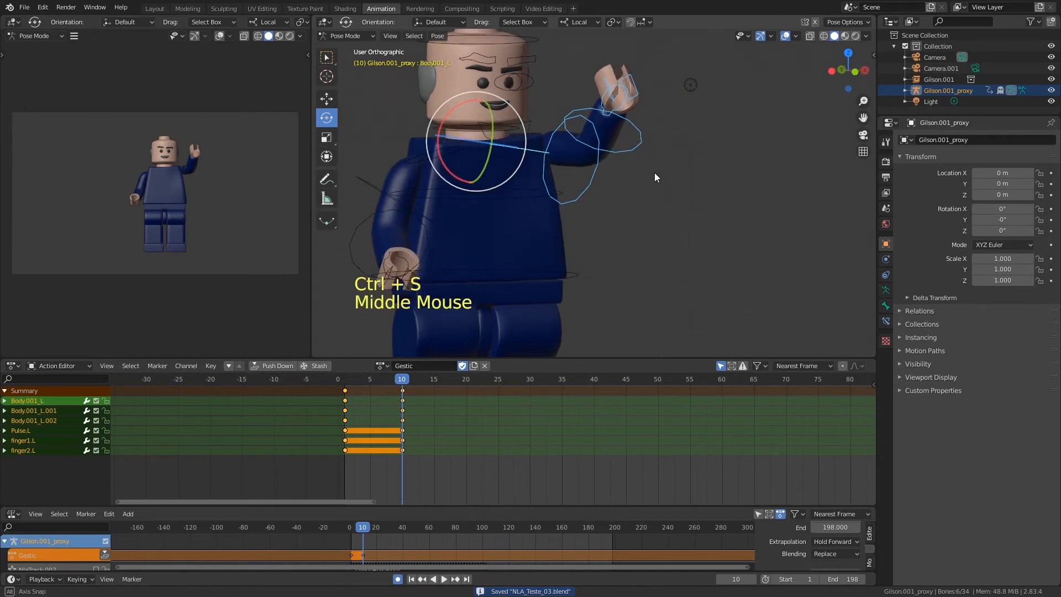
- At frame 15, rotate the left forearm bone Body.001_L.002 in side view so the arm extends forward
left_click_drag(353, 379, 433, 406)
key("KP_3")
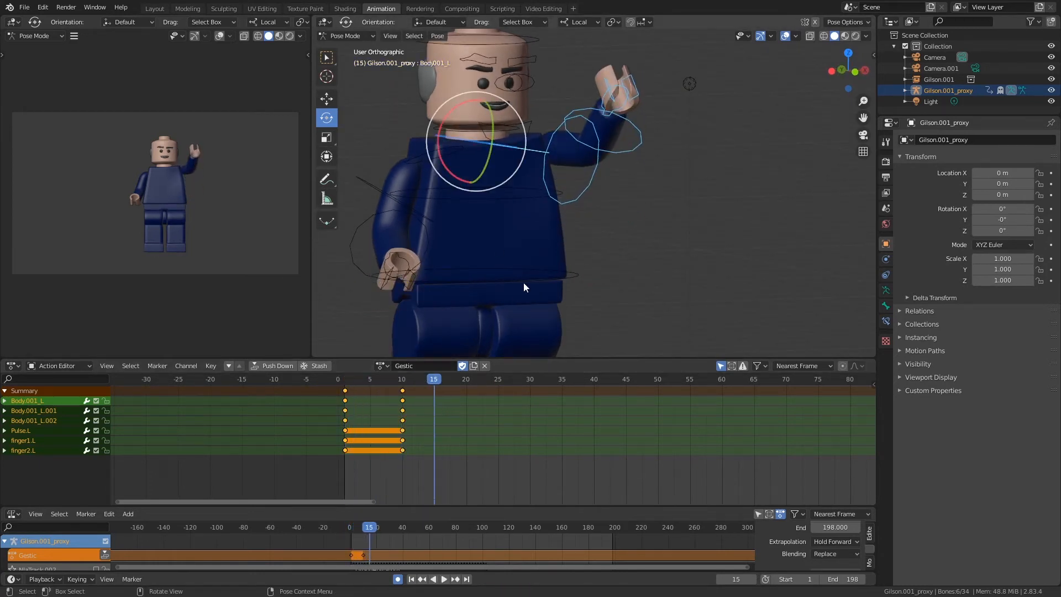
left_click(395, 124)
key("r")
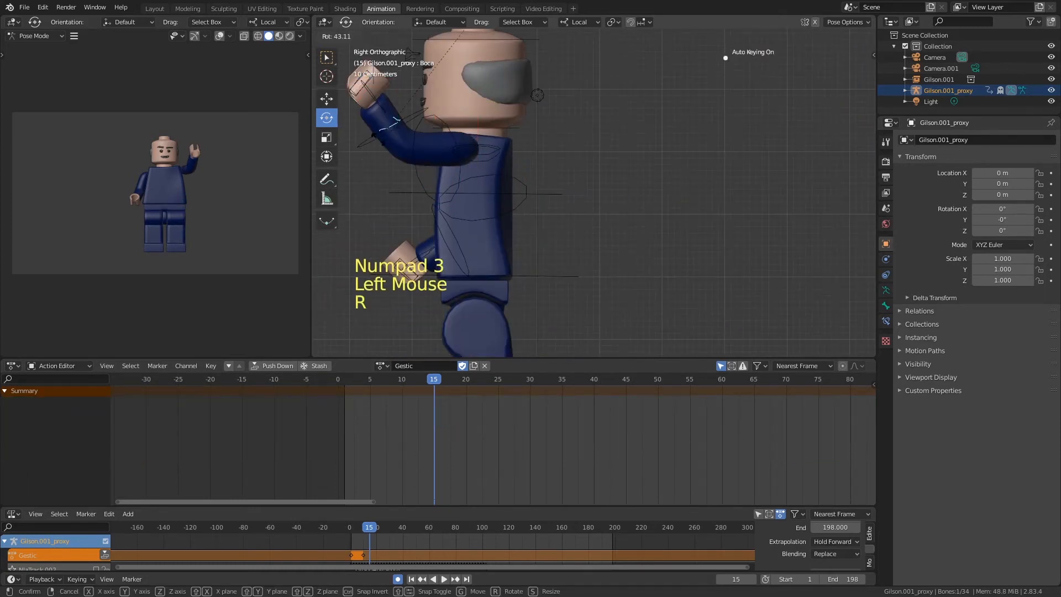
left_click(408, 118)
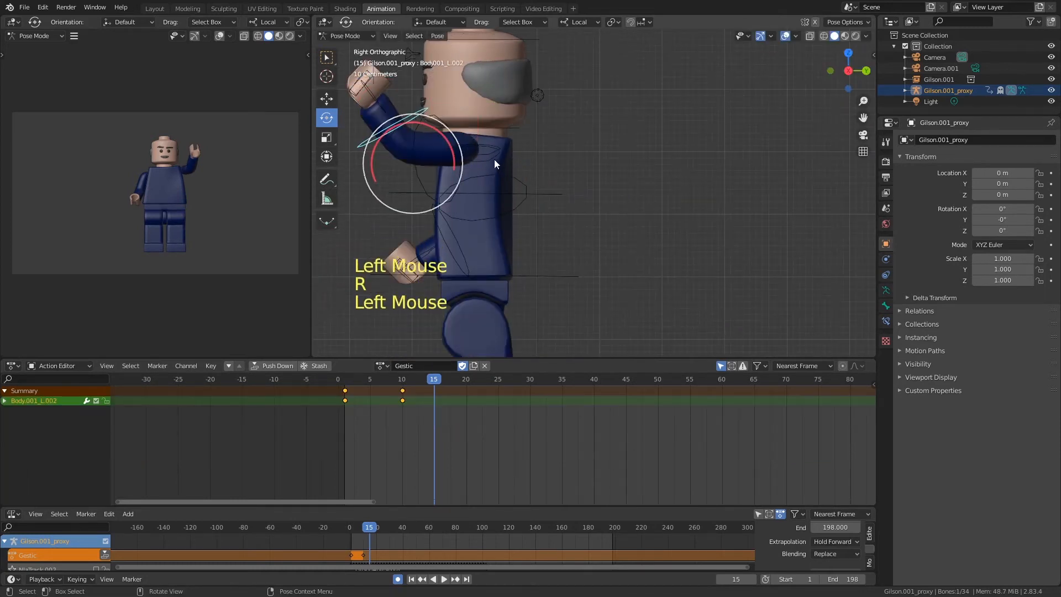
key("r")
left_click(435, 128)
- Rotate the left wrist bone Pulse.L at frame 15 to tilt the extended hand
middle_click_drag(475, 155, 523, 147, "shift")
left_click(504, 151)
key("r")
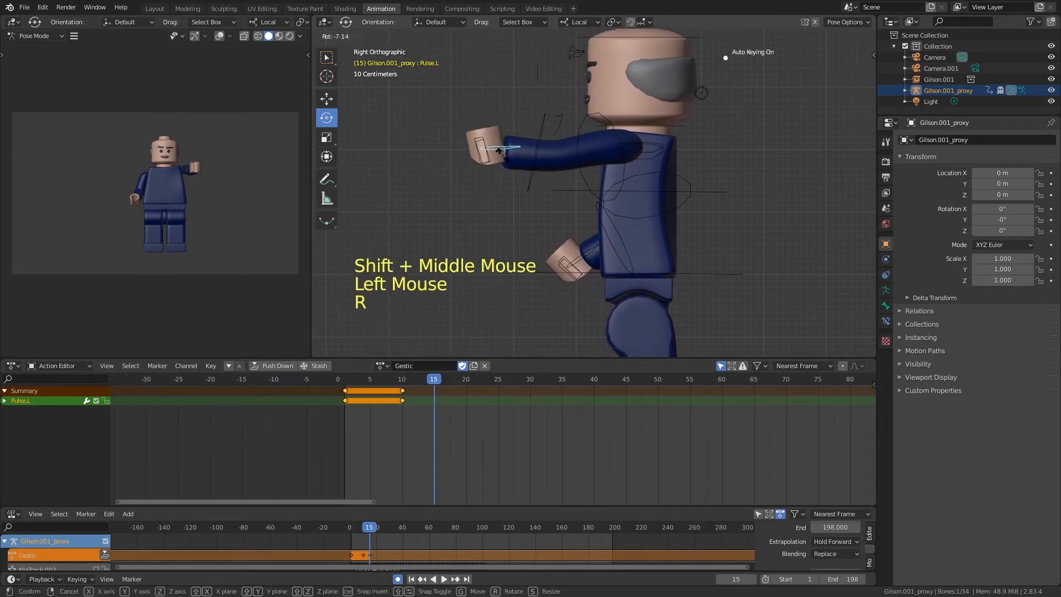
left_click(406, 311)
- At the frame 10 keyframe, rotate the left wrist bone to adjust the raised hand, and scrub the motion through to frame 15
key("Down")
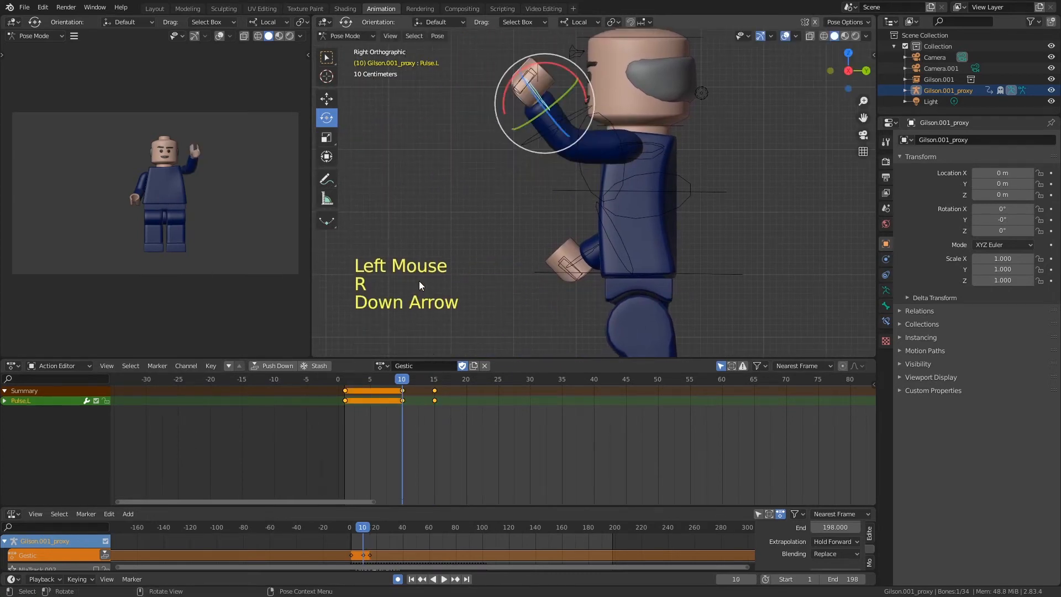
key("r")
left_click(556, 82)
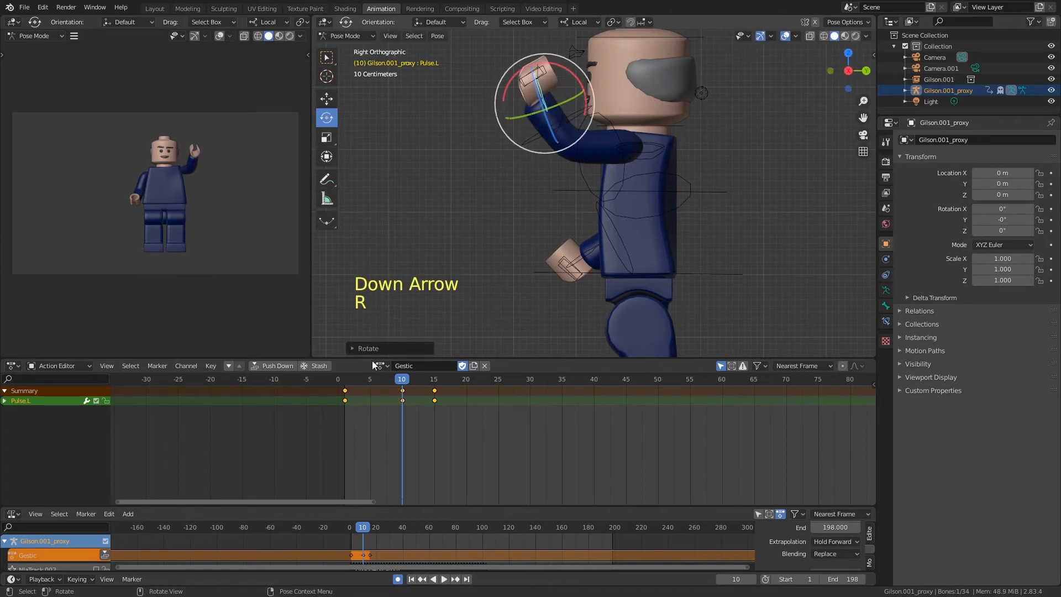
left_click_drag(345, 378, 434, 402)
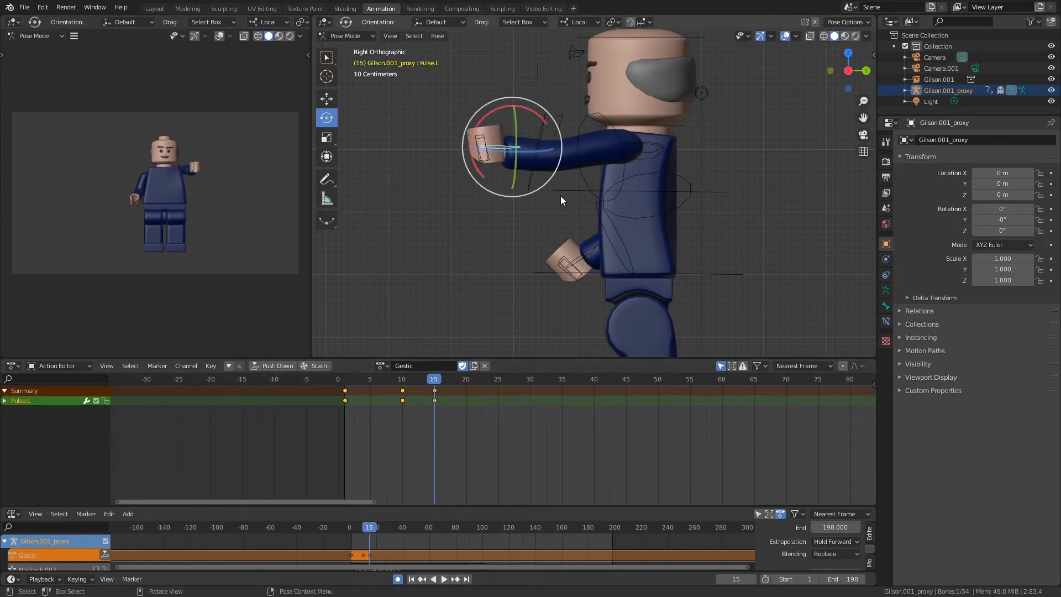
- Select all six left arm and hand bones and key their extended pose at frame 15
key("a")
key("a")
left_click(482, 127)
left_click(532, 165)
middle_click_drag(588, 171, 707, 181)
left_click(576, 112, "shift")
left_click(603, 114, "shift")
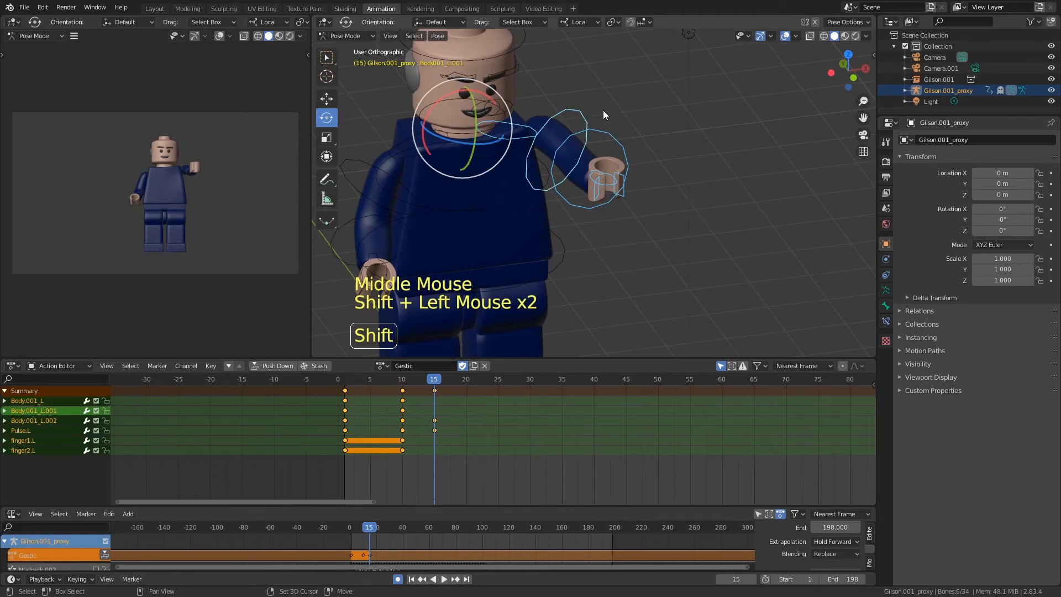
key("KP_3")
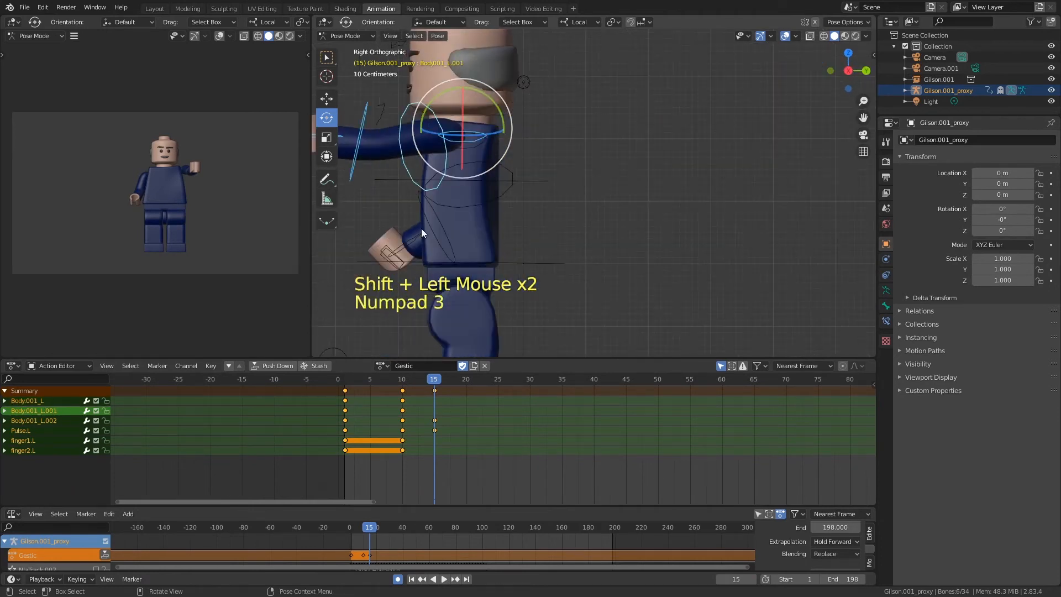
middle_click_drag(525, 252, 615, 237, "shift")
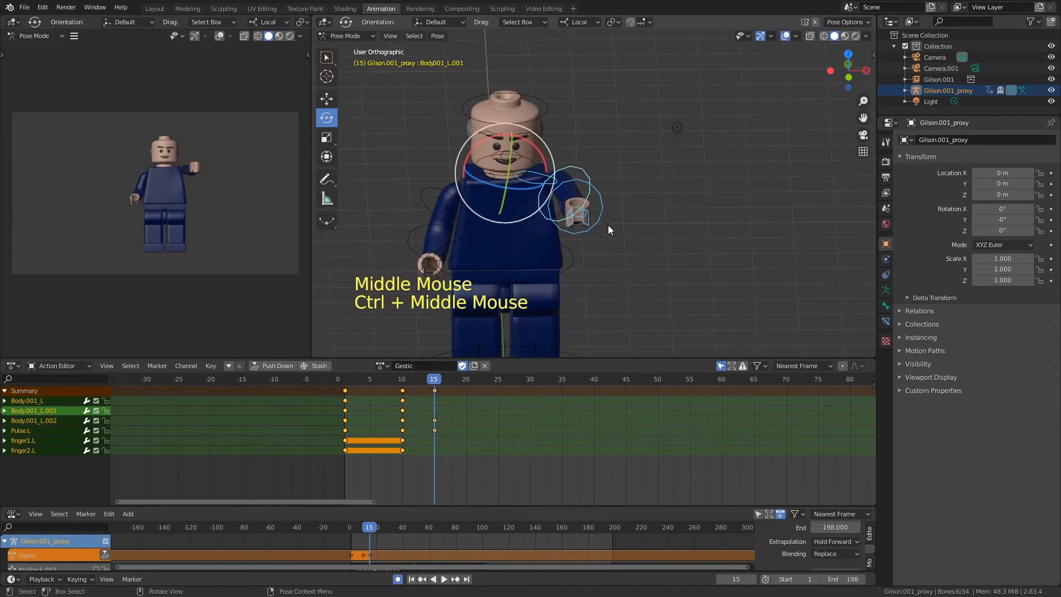
key("i")
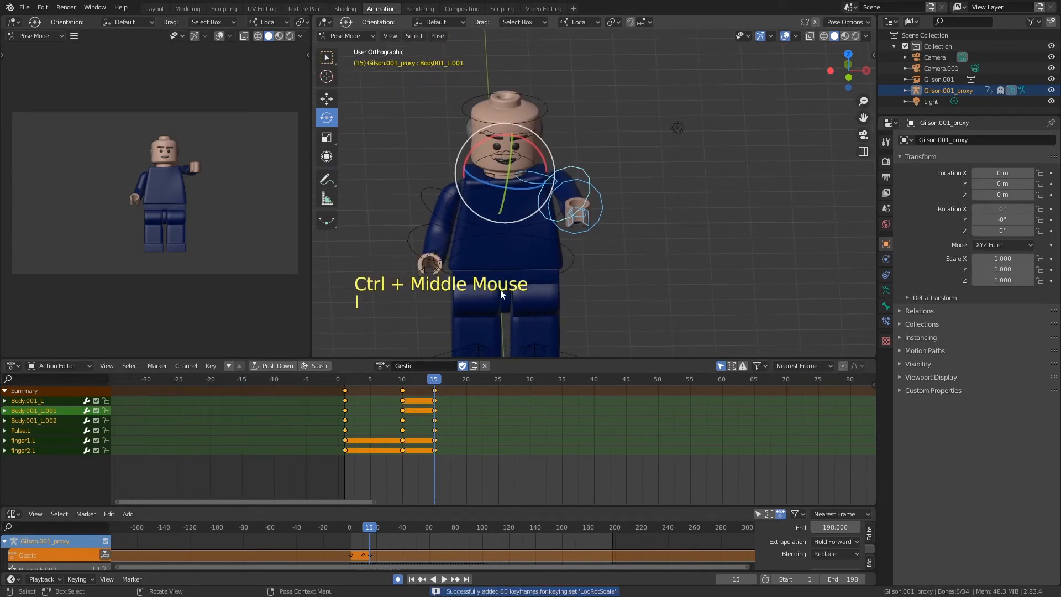
- At frame 6, add an in-between pose close to the lowered arm with Pose Breakdowner, and play back the gesture
left_click(401, 381)
left_click_drag(401, 380, 376, 390)
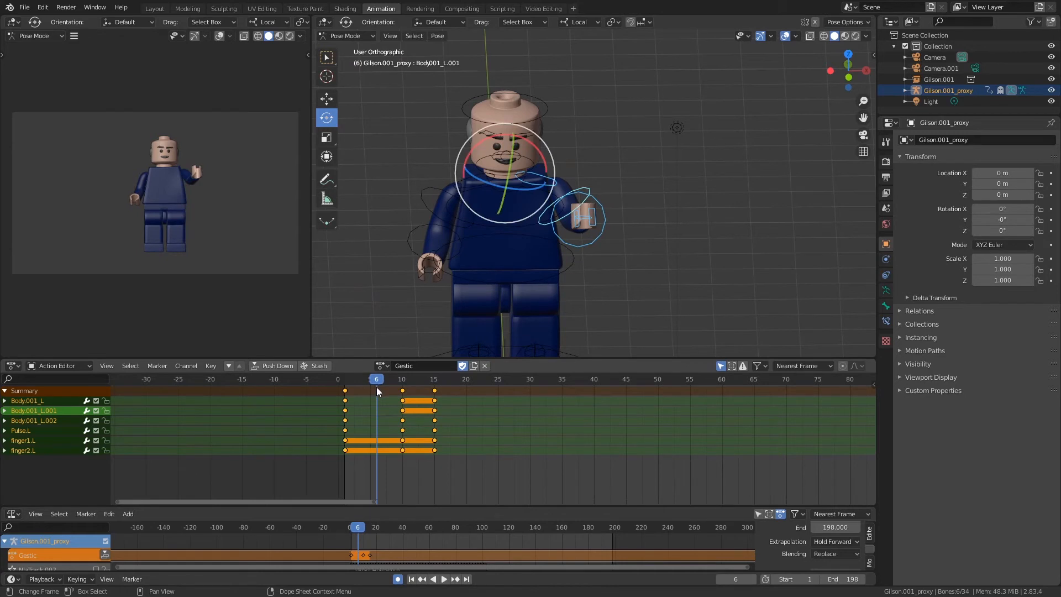
left_click(326, 226)
left_click_drag(542, 253, 369, 238)
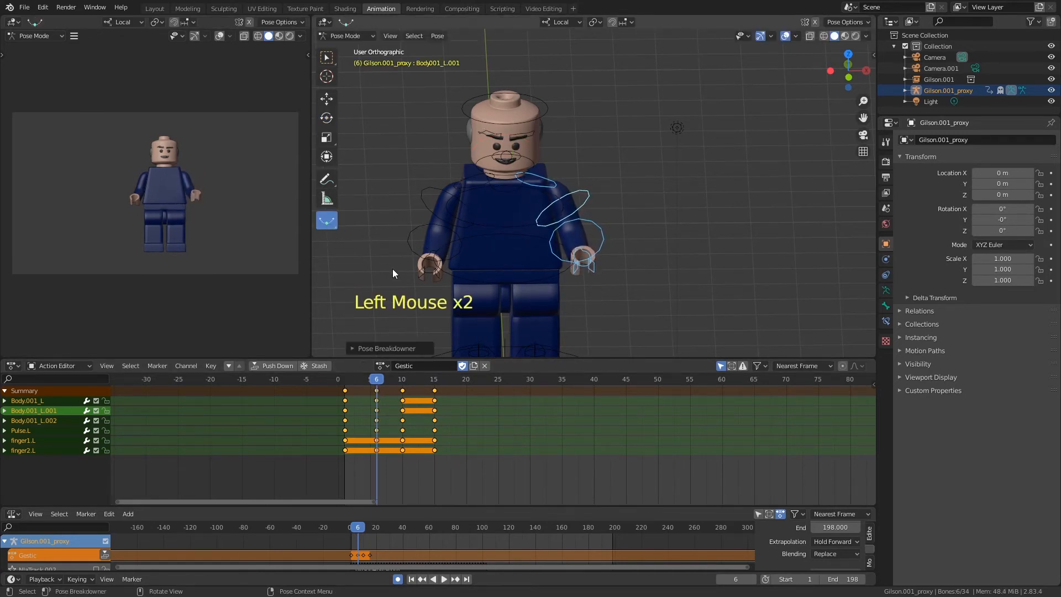
left_click(349, 379)
key("space")
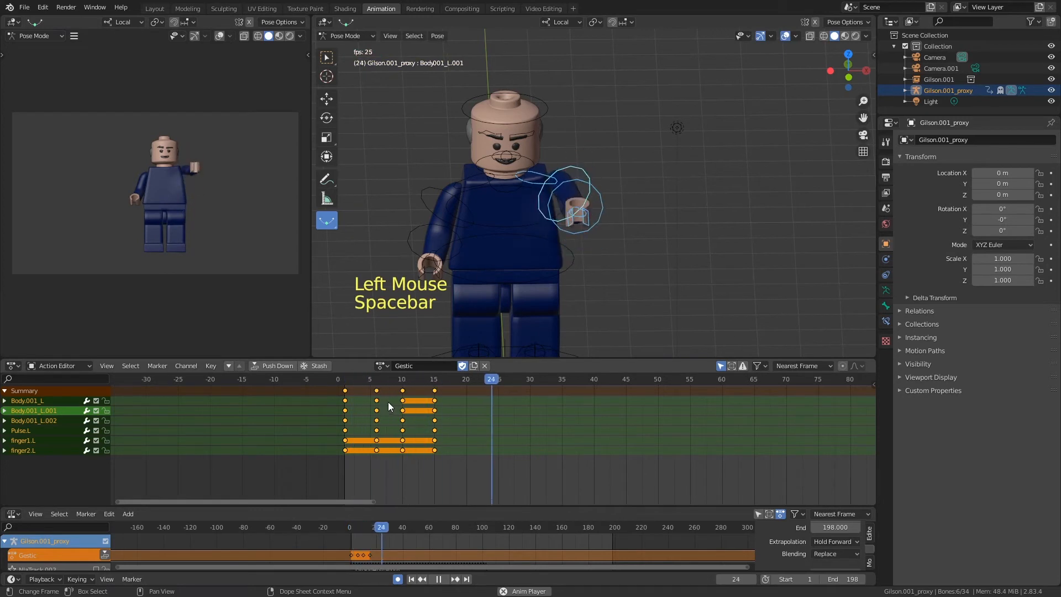
key("space")
- Duplicate the first-frame lowered-arm keyframes to frame 23 to end the gesture
left_click(356, 391)
key("shift+d")
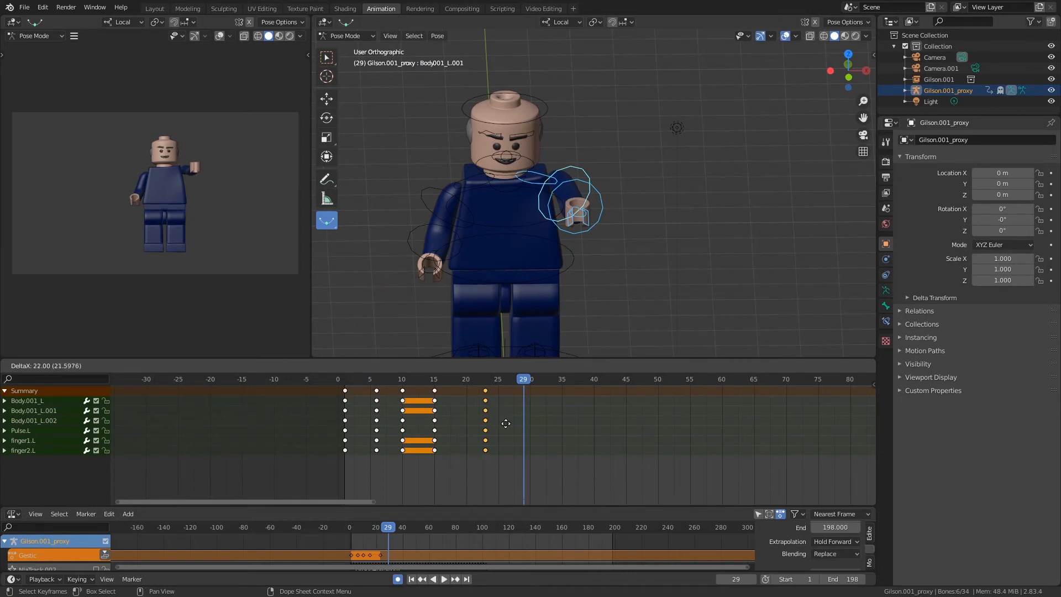
left_click(506, 425)
- Duplicate the frame 10 raised-arm keyframes to frame 19
left_click(435, 391)
left_click_drag(469, 379, 467, 378)
left_click(403, 391)
key("shift+d")
left_click(478, 419)
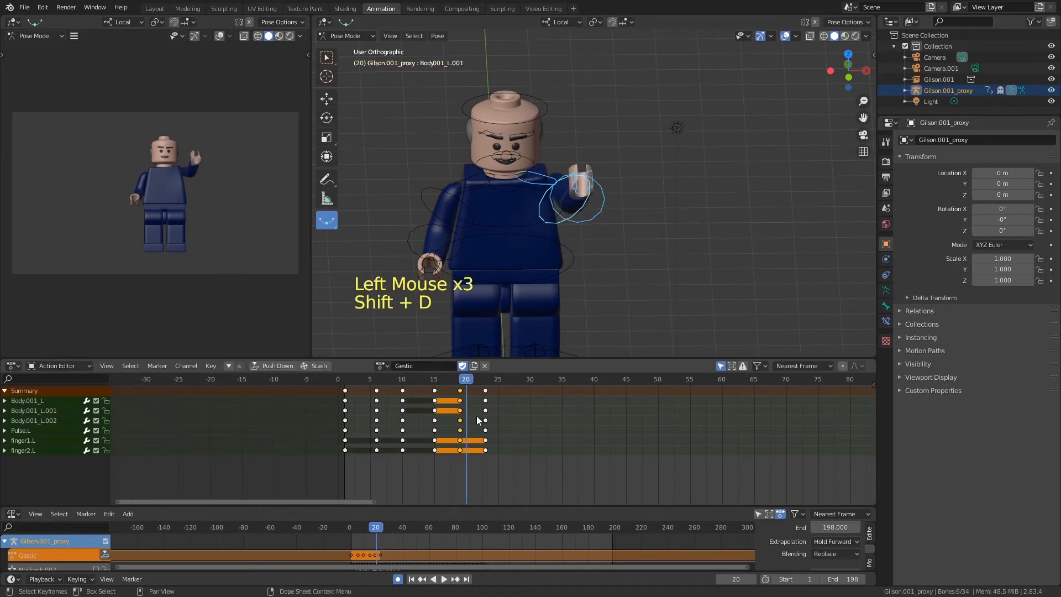
- Play the complete Gestic action from its start and save the file
left_click(358, 381)
key("space")
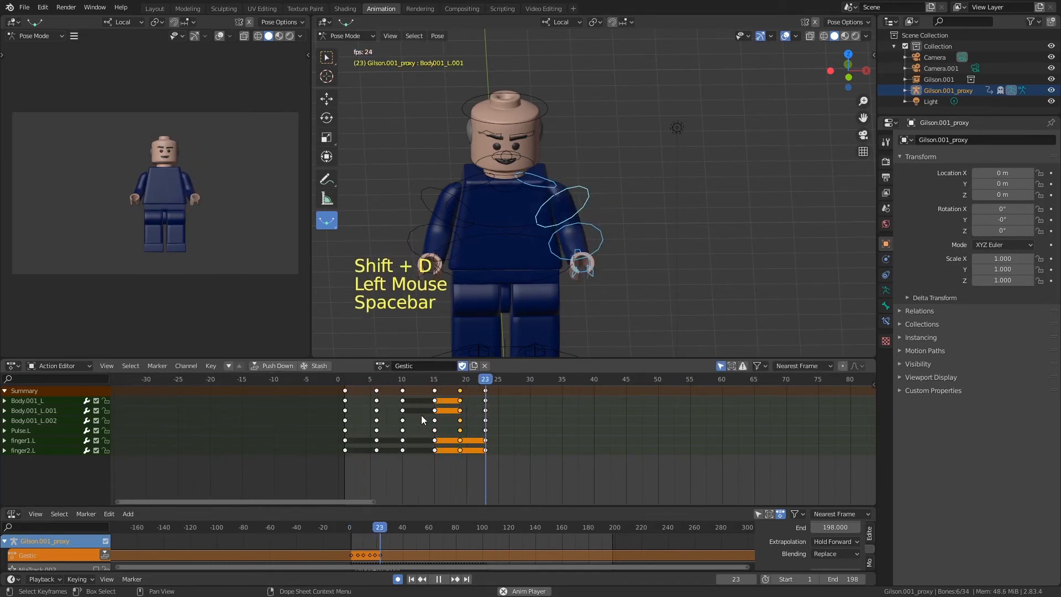
left_click(353, 380)
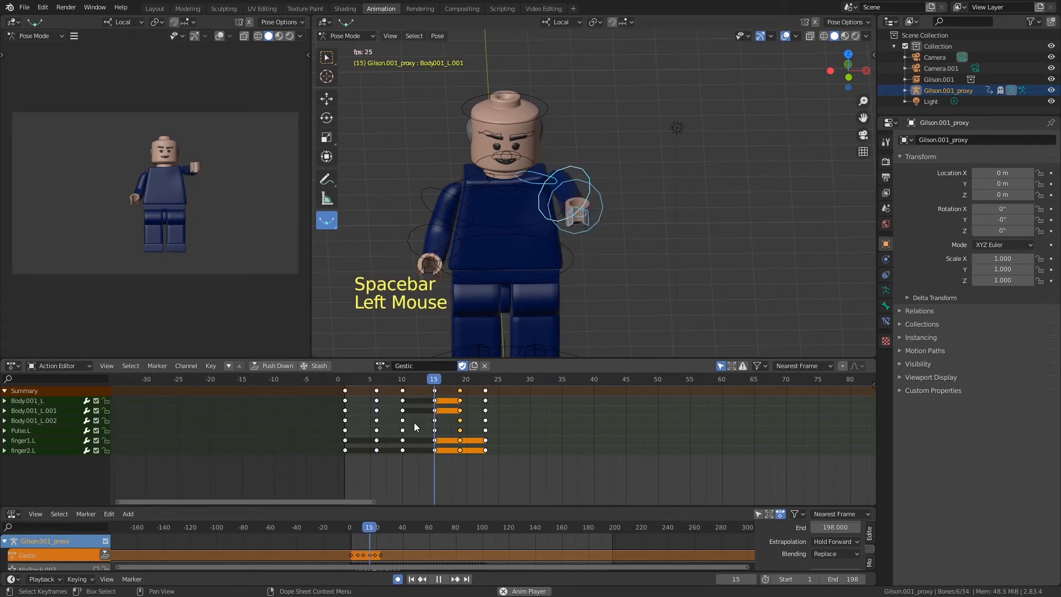
key("space")
key("ctrl+s")
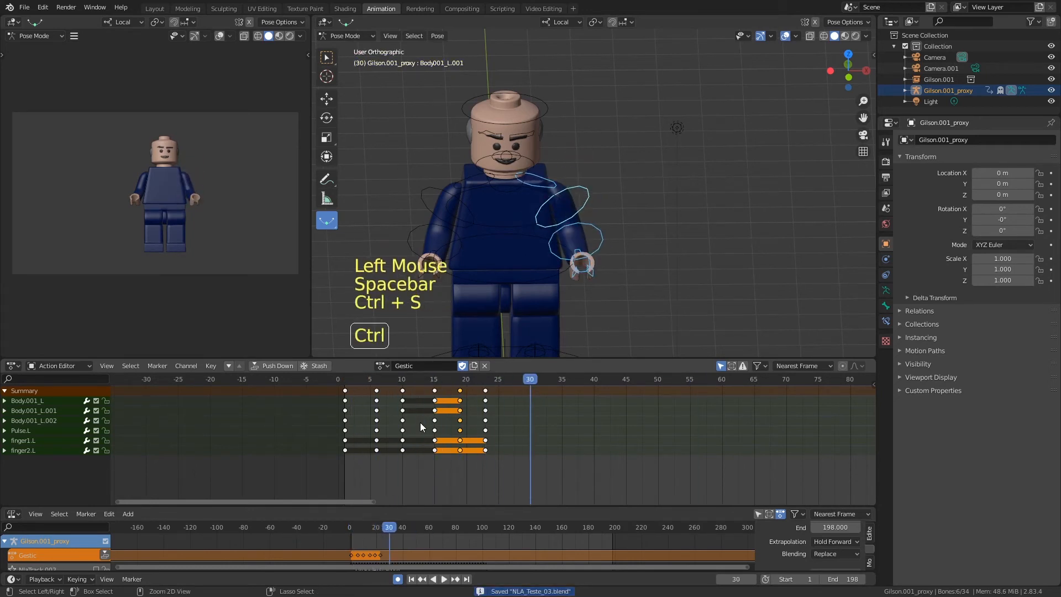
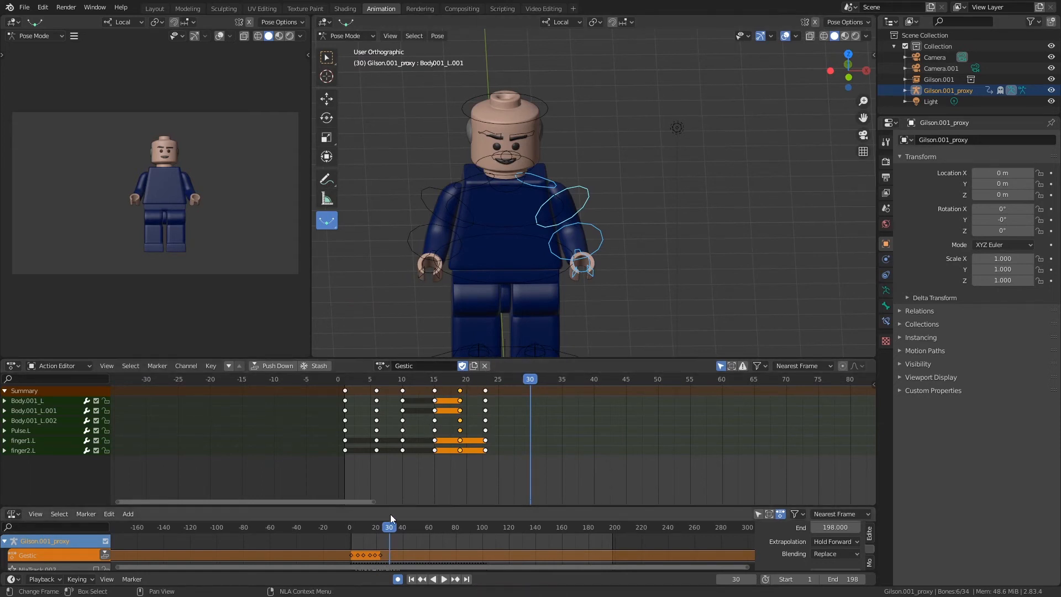
- Enlarge the NLA editor, push the Gestic action down into its own strip and save the file
left_click_drag(397, 506, 397, 375)
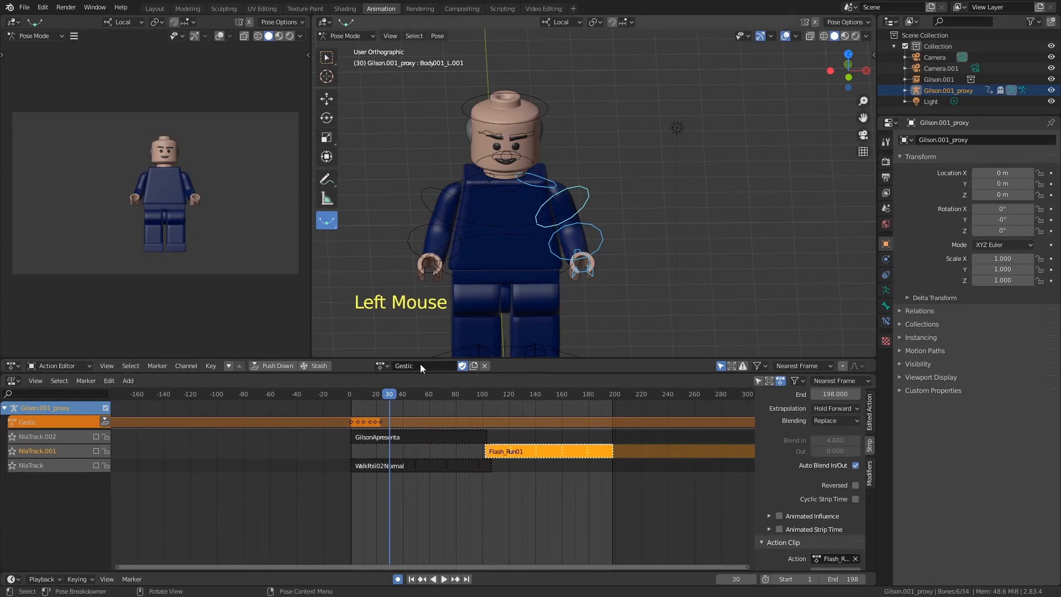
left_click(353, 395)
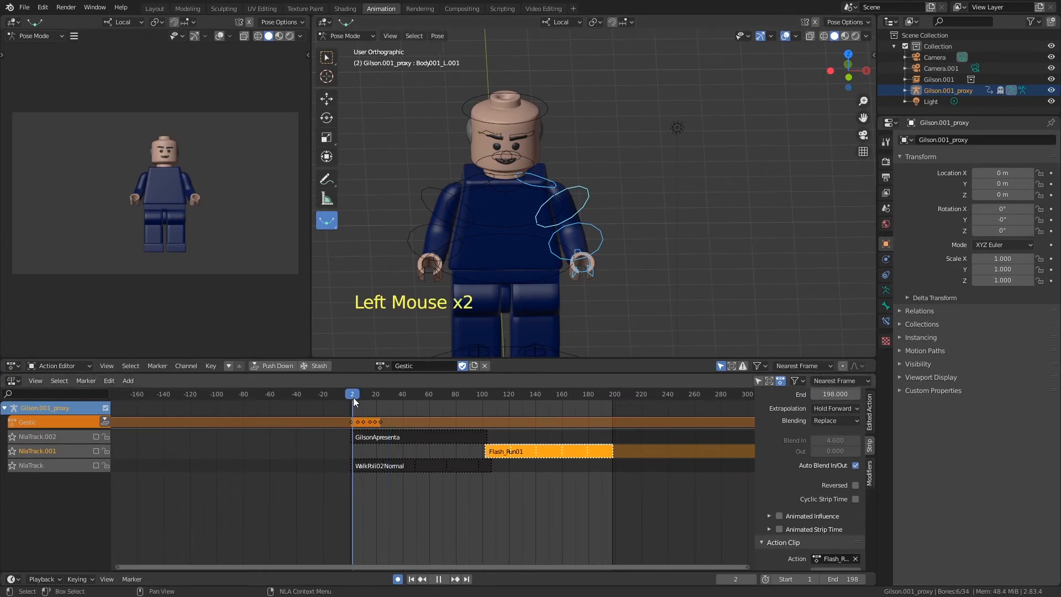
left_click(105, 422)
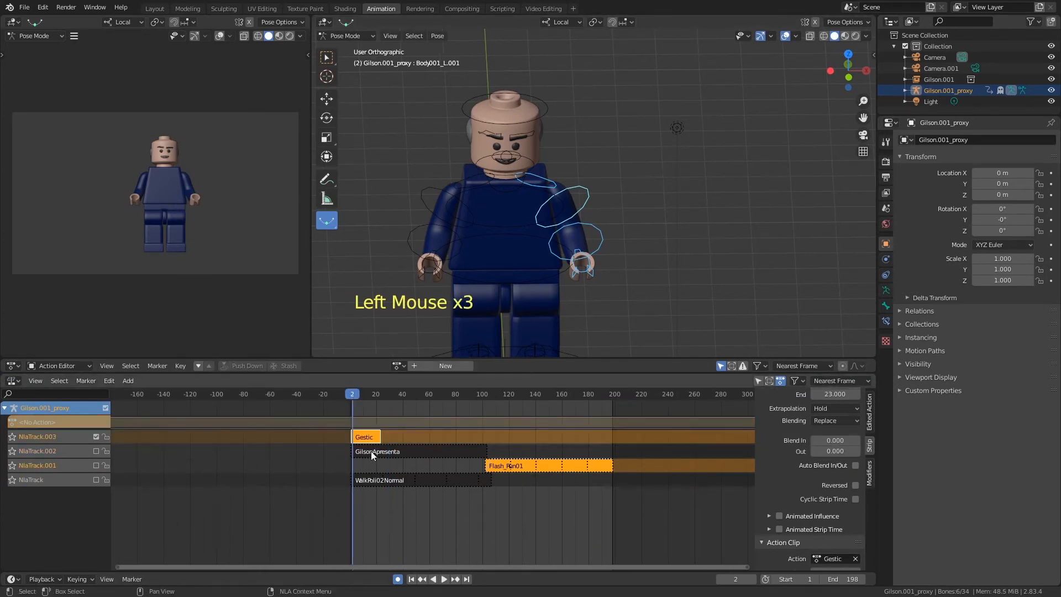
key("ctrl+s")
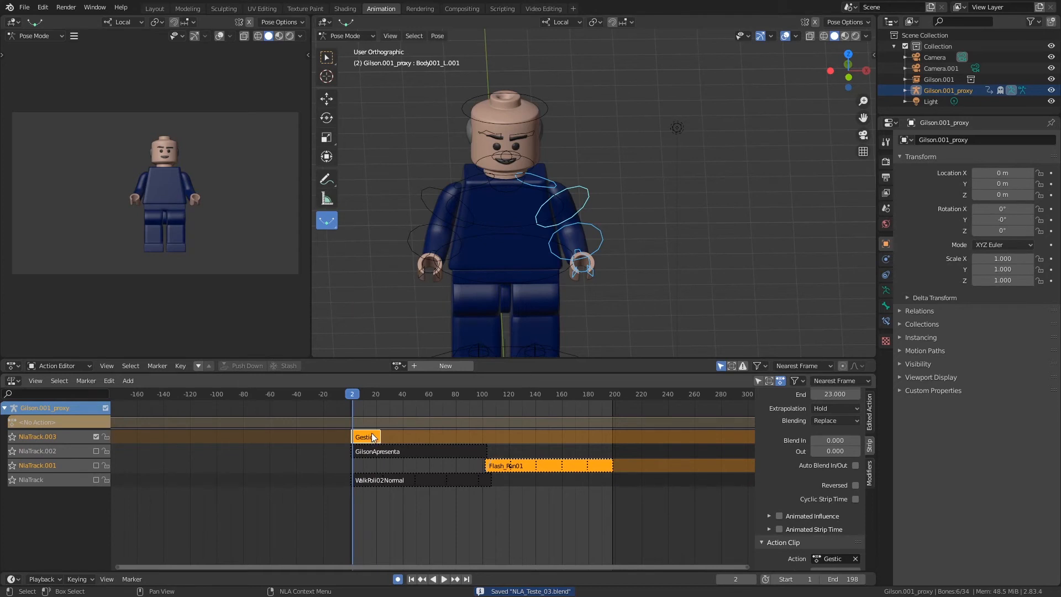
- Move the Gestic strip along its track so it starts at frame 7
left_click(371, 436)
key("g")
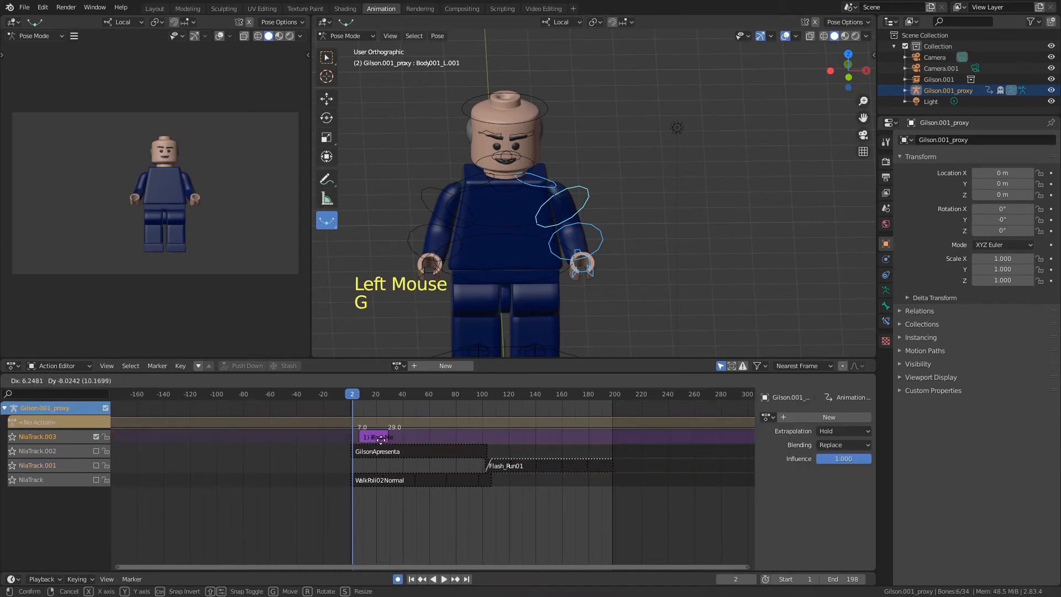
left_click(379, 438)
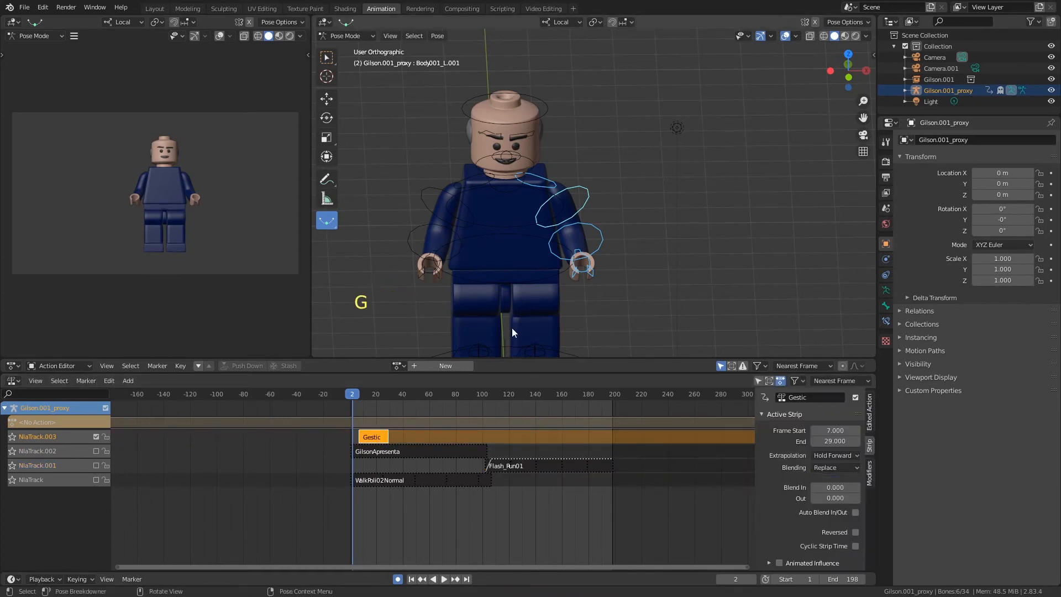
- In the Video Editing workspace, set the TesteMICO-FINAL.wav strip's volume to 0.5 and return to the Animation workspace
left_click(543, 9)
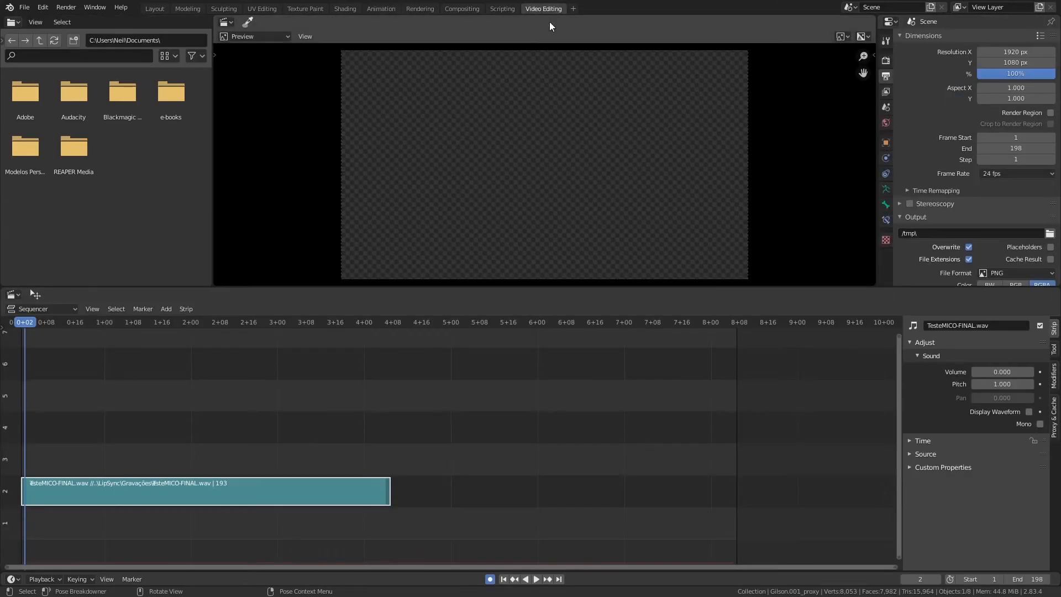
left_click(1000, 374)
type("0.8")
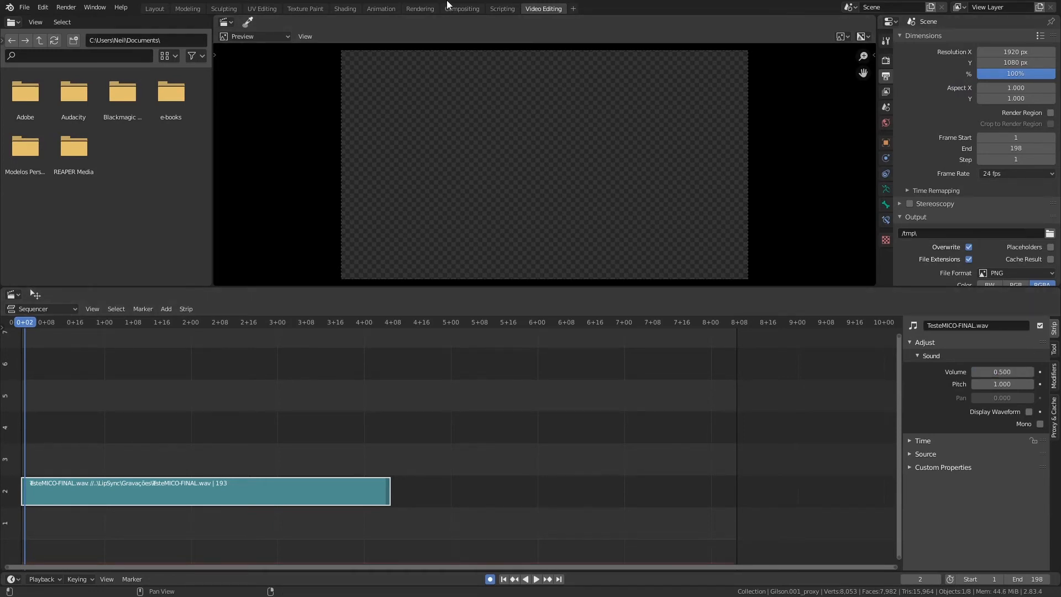
left_click(377, 7)
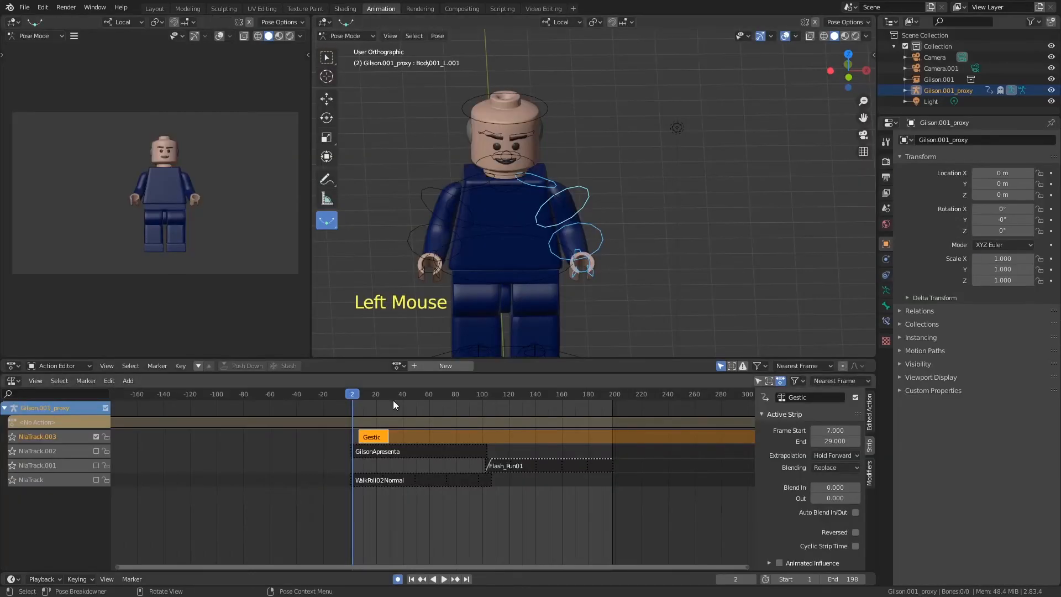
- Enable NlaTrack.002, NlaTrack.001 and NlaTrack alongside the gesture track and play the combined animation from the start
key("space")
key("space")
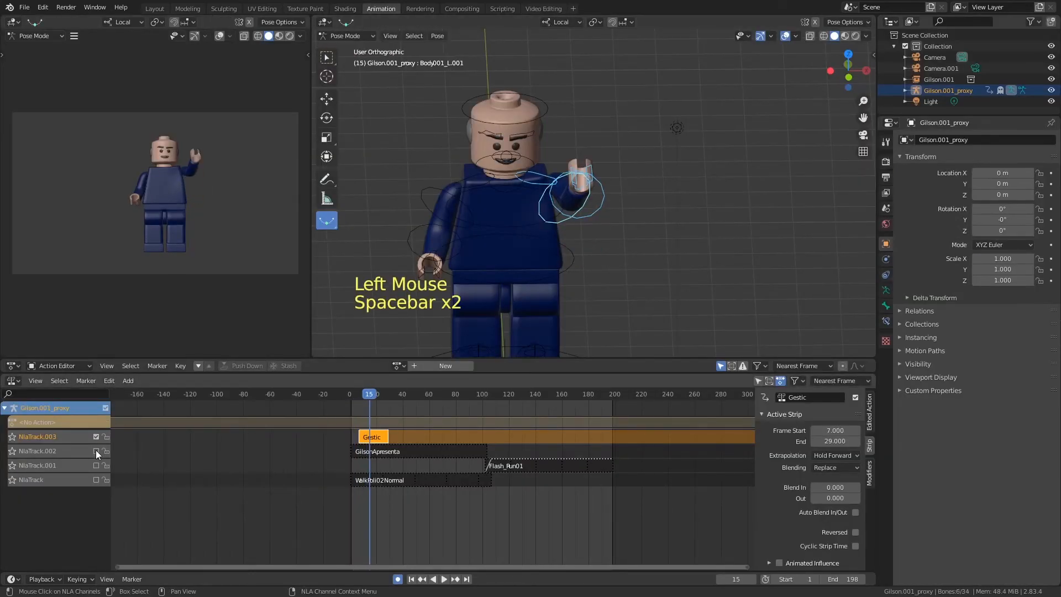
left_click_drag(96, 451, 96, 480)
left_click_drag(371, 398, 353, 397)
key("space")
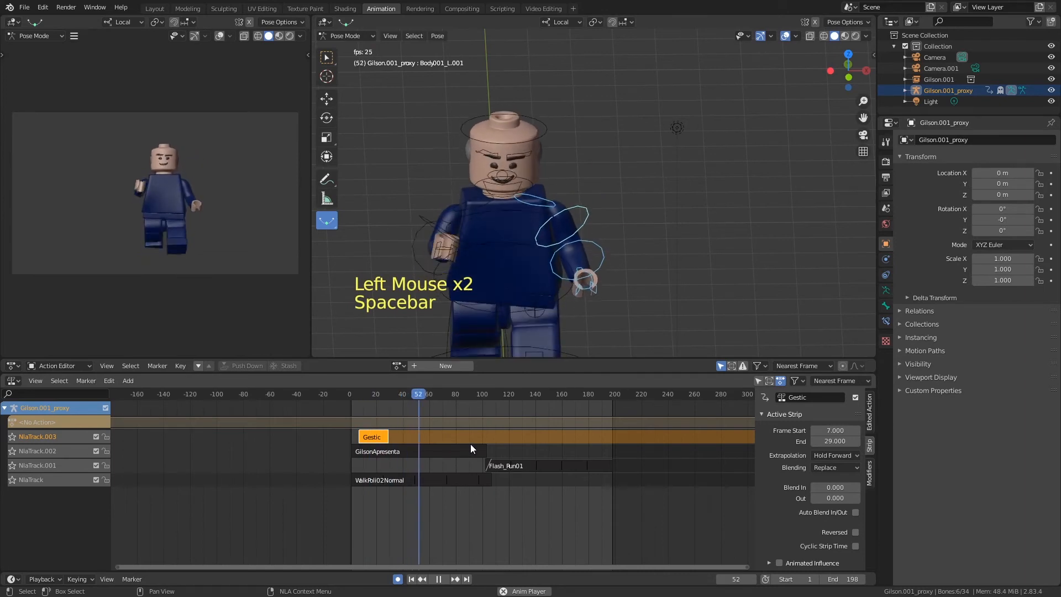
key("space")
- Set the Gestic strip's extrapolation to Nothing
middle_click_drag(602, 298, 640, 237, "shift")
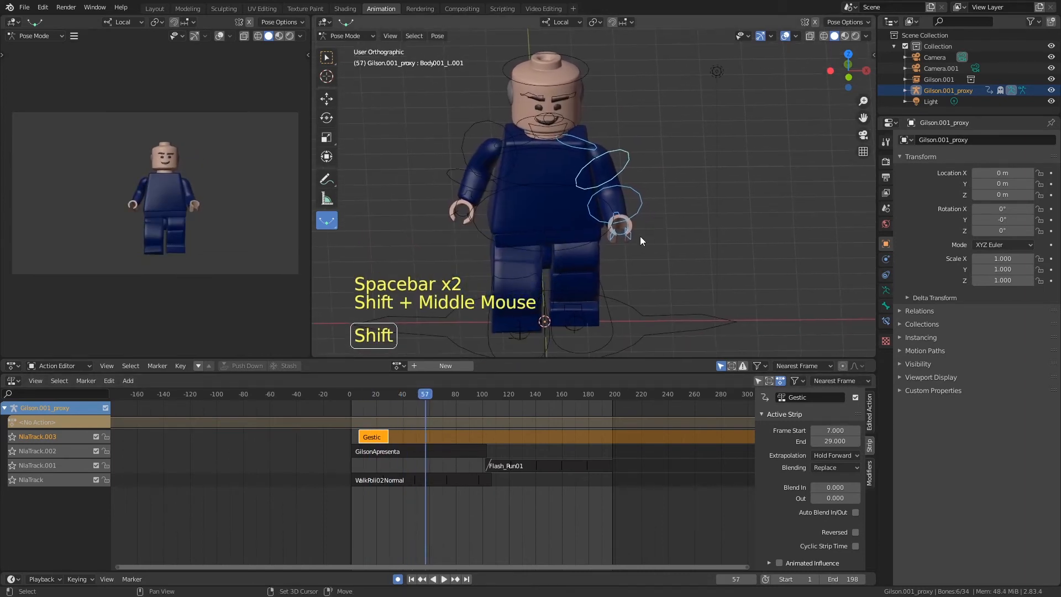
left_click(379, 394)
left_click(378, 433)
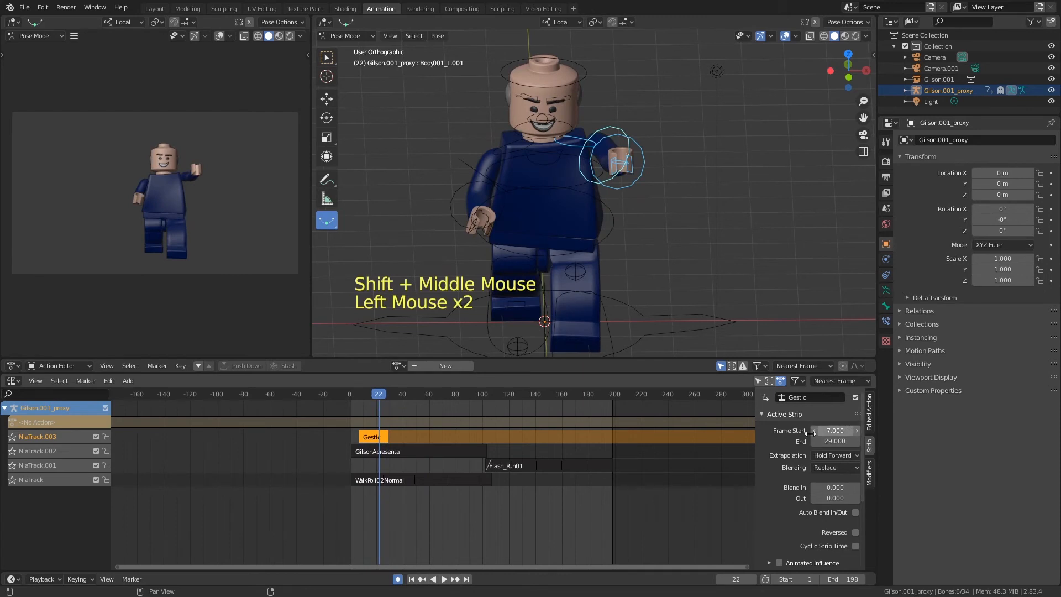
middle_click_drag(782, 483, 782, 449)
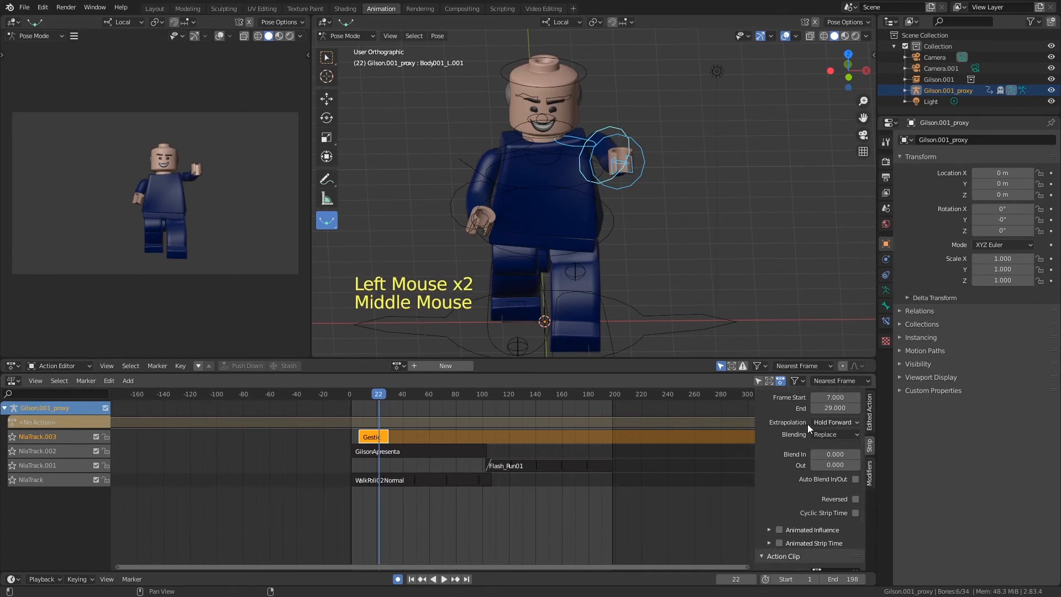
left_click(829, 423)
left_click(834, 436)
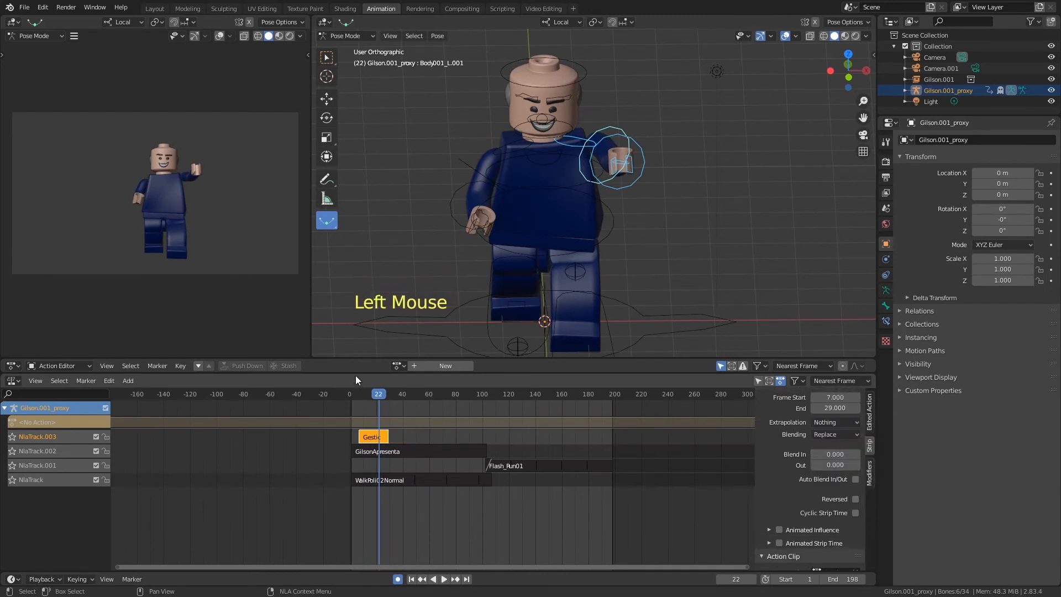
- Play the animation from the start to check the gesture, return to frame 10 and save the file
left_click(354, 393)
key("space")
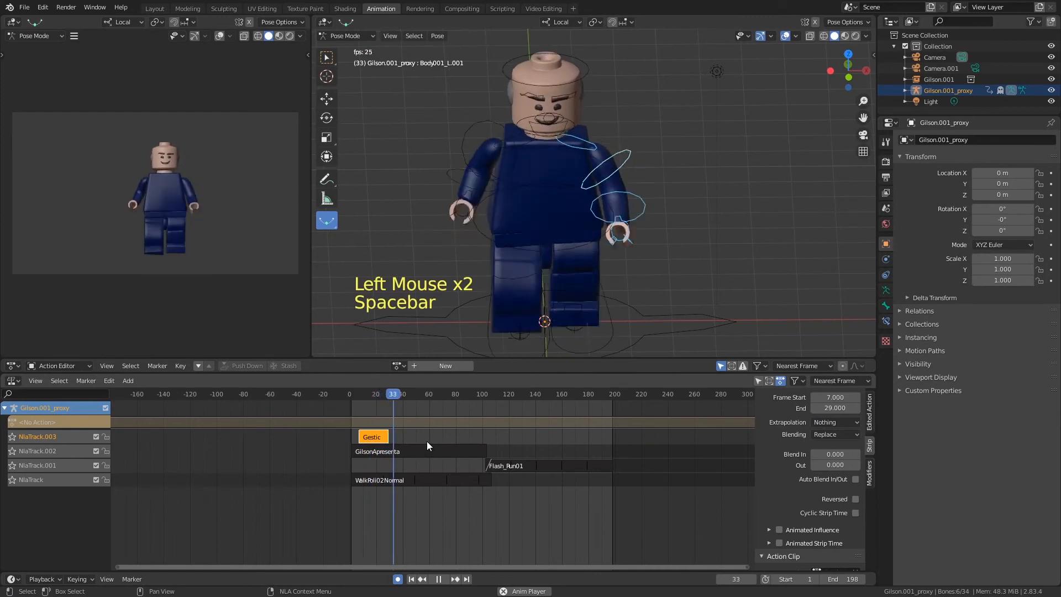
key("space")
left_click(368, 386)
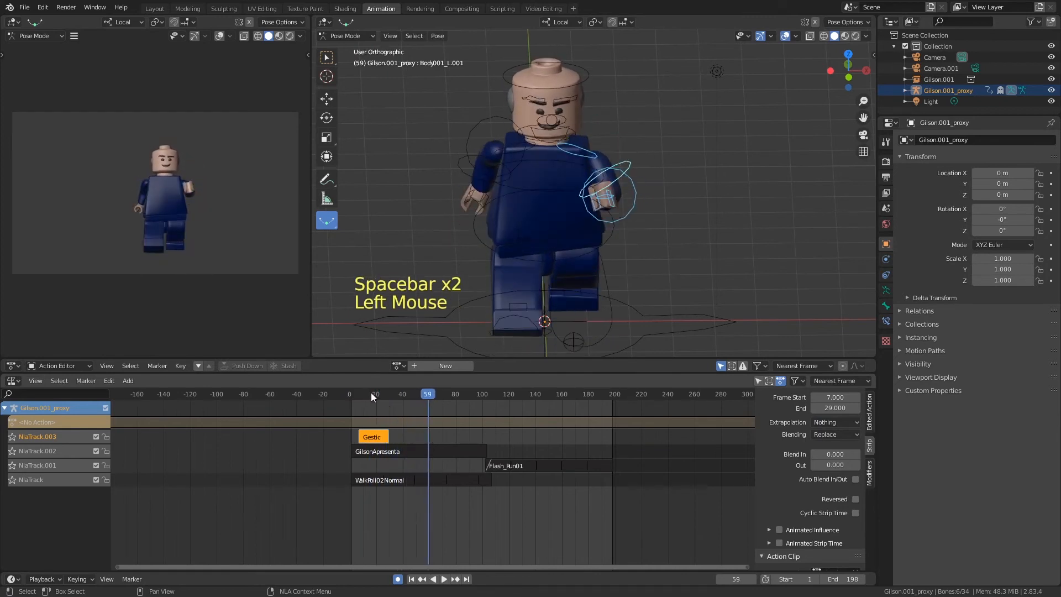
left_click(363, 393)
middle_click_drag(422, 446, 496, 479, "ctrl")
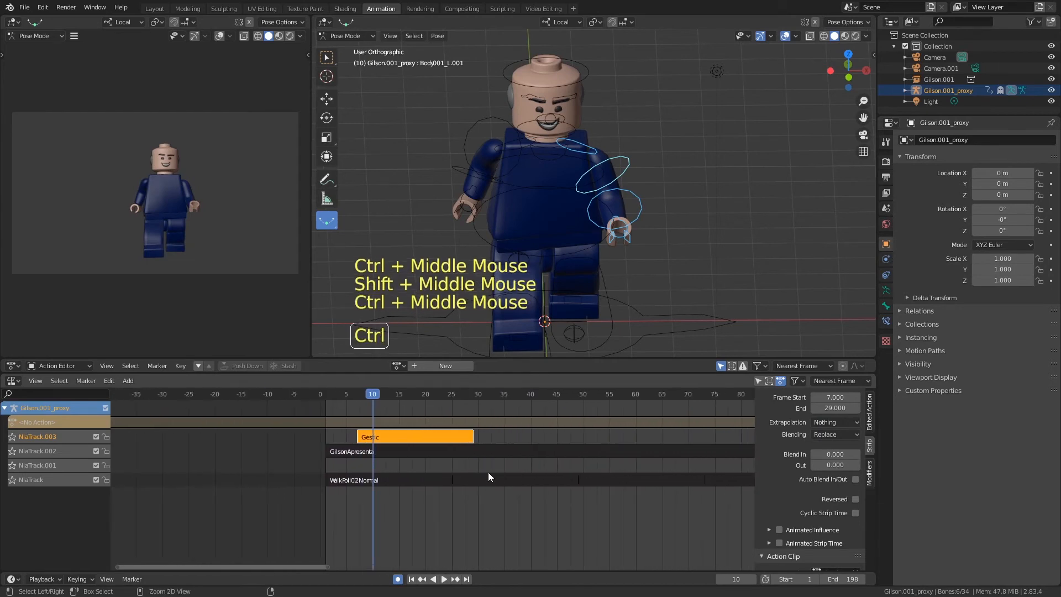
key("ctrl+s")
- Set the Gestic strip's Blend In to 5 and Blend Out to 4, and play the blended gesture
middle_click_drag(824, 522, 803, 403)
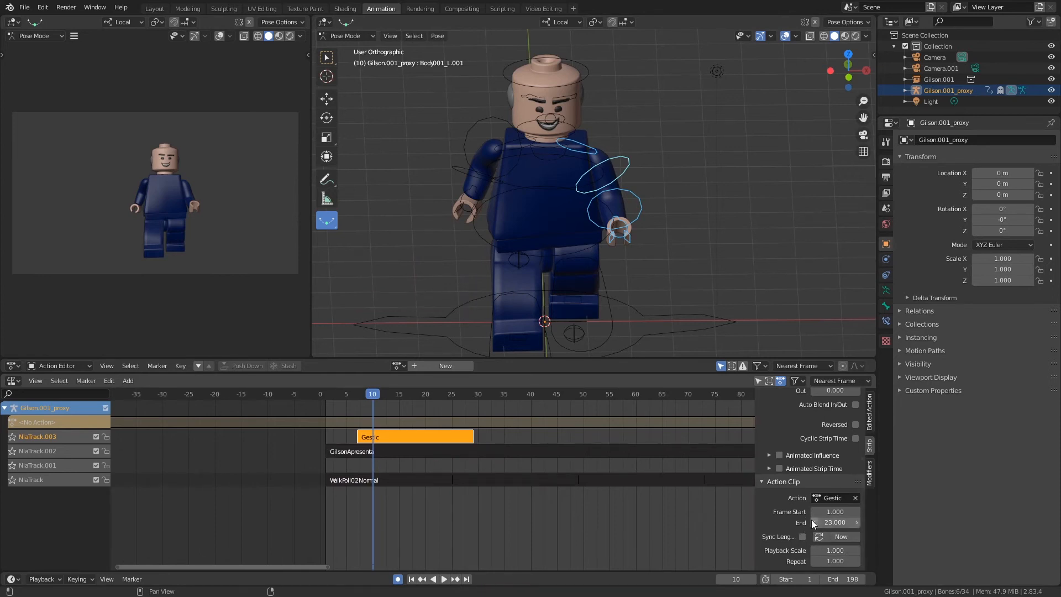
left_click(870, 421)
left_click(871, 445)
middle_click_drag(821, 507, 793, 563)
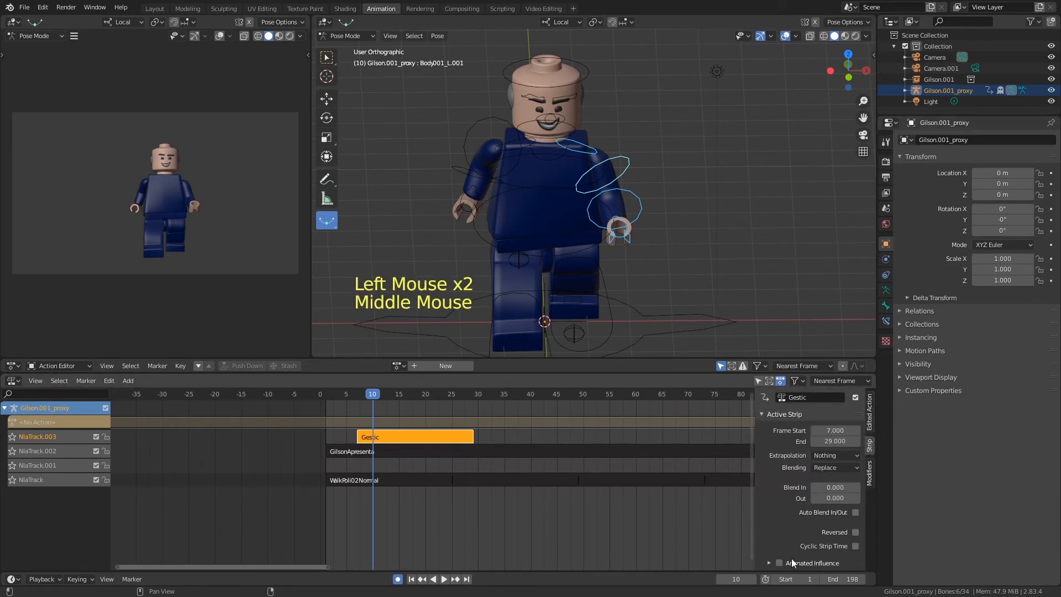
left_click(835, 487)
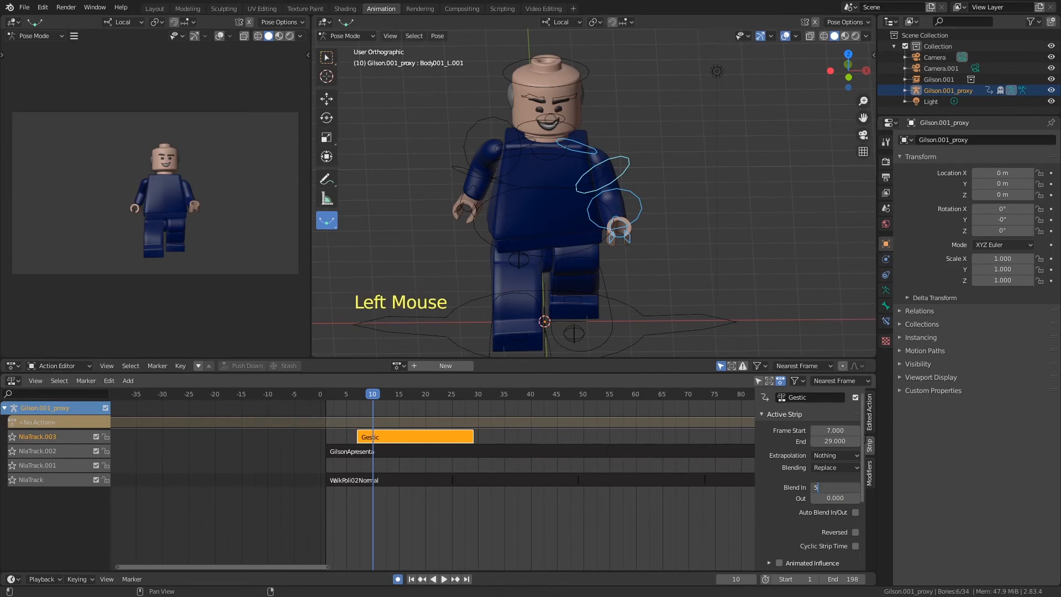
type("5")
key("Tab")
type("4")
key("Return")
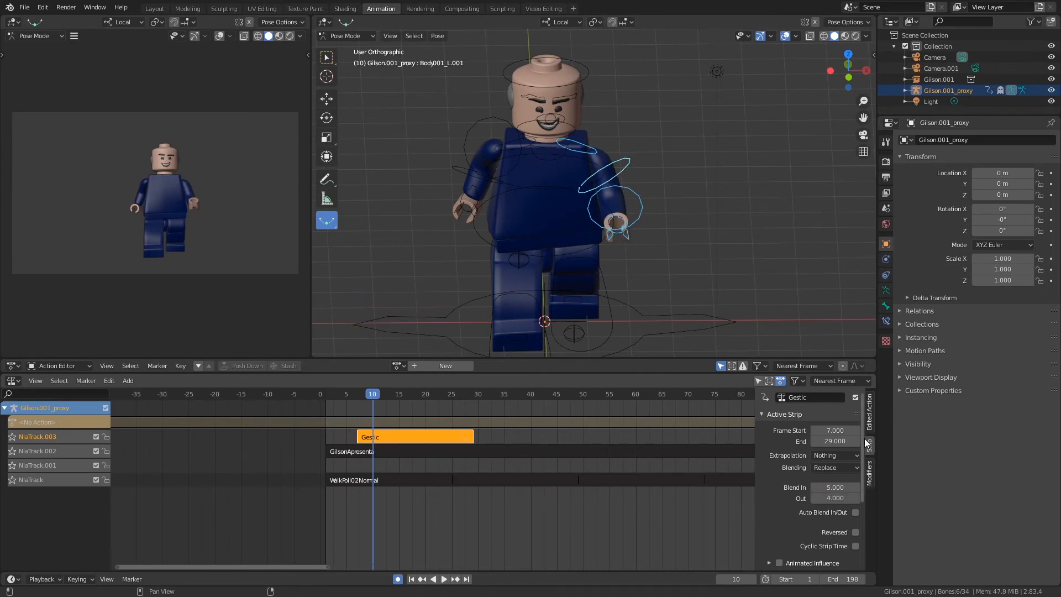
left_click(380, 424)
key("space")
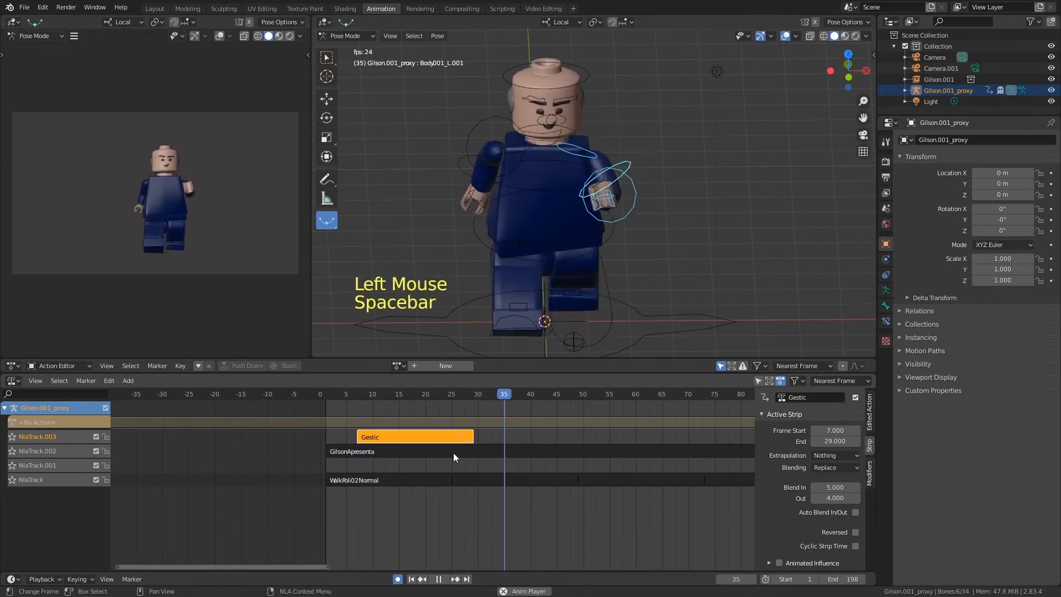
key("space")
- Move the Gestic strip along its track so it starts at frame 1, and play the animation
left_click(404, 436)
key("g")
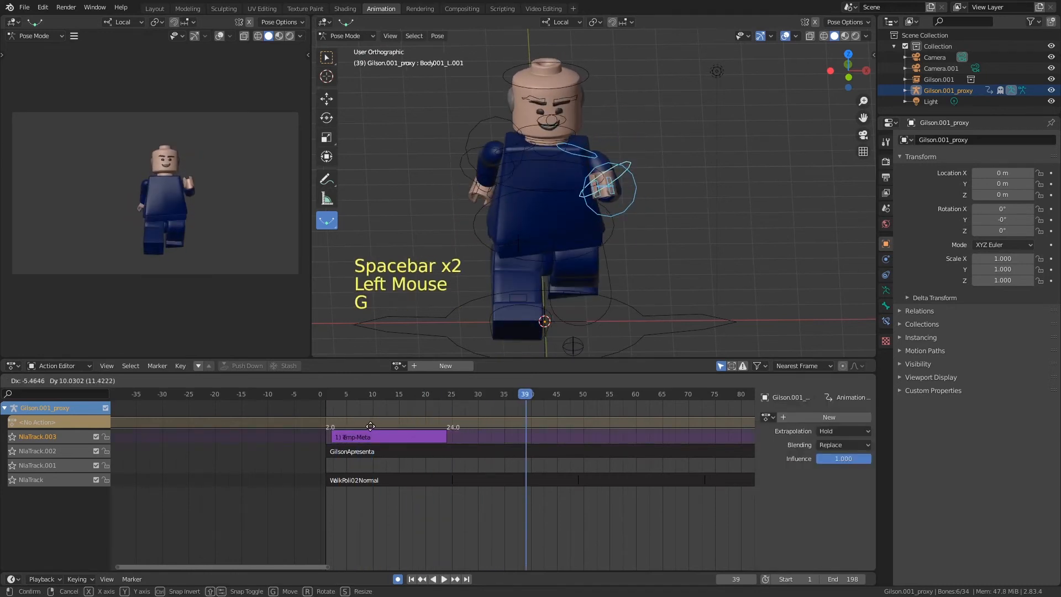
left_click(370, 426)
left_click(327, 395)
key("space")
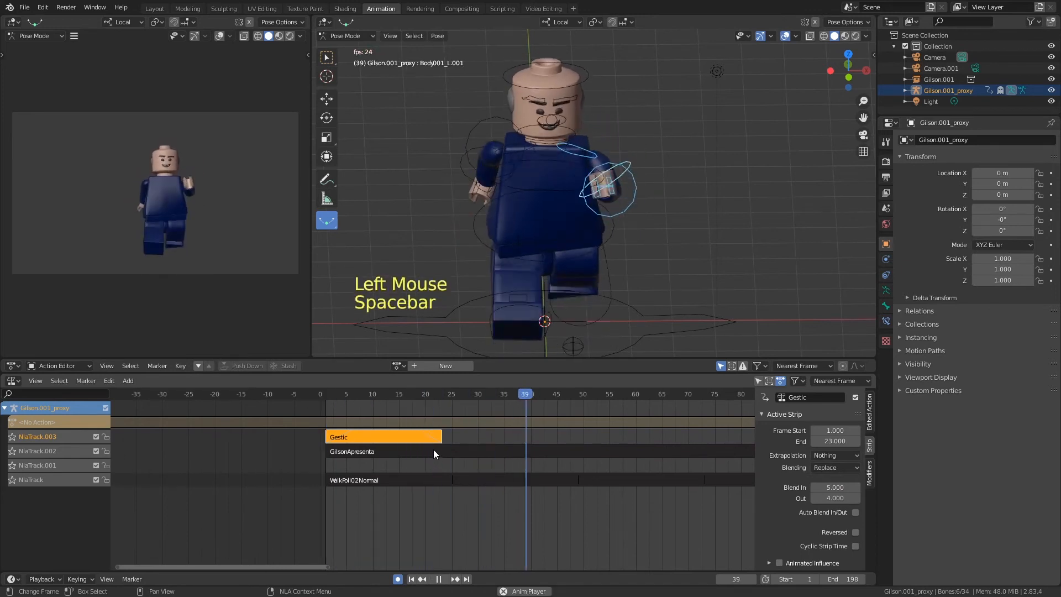
key("space")
- Duplicate the Gestic strip, place the copy on the same track starting at frame 65 and play it
middle_click_drag(486, 459, 492, 504, "ctrl")
key("shift+d")
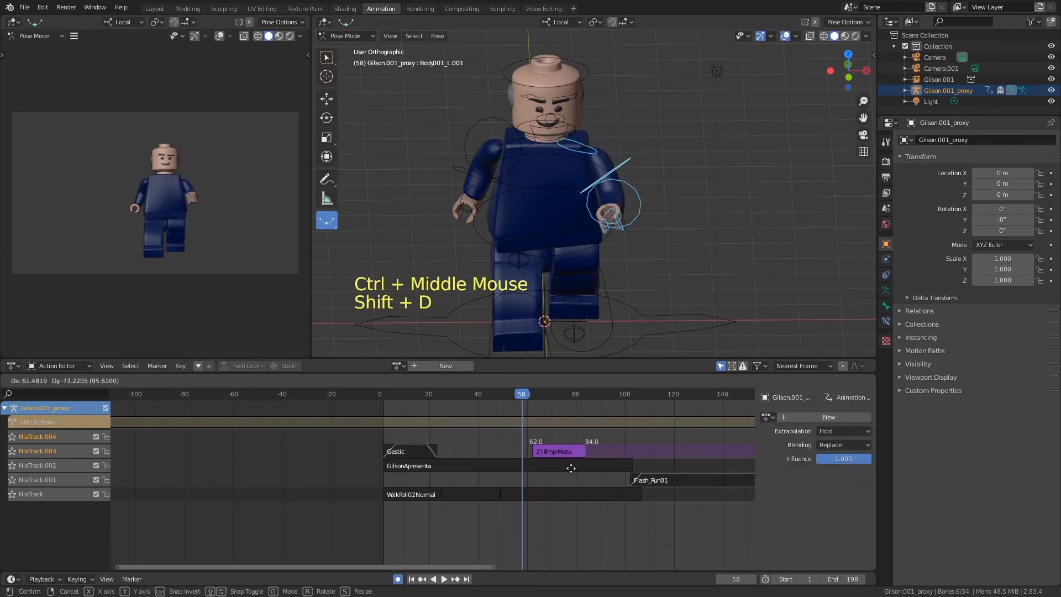
left_click(579, 466)
key("space")
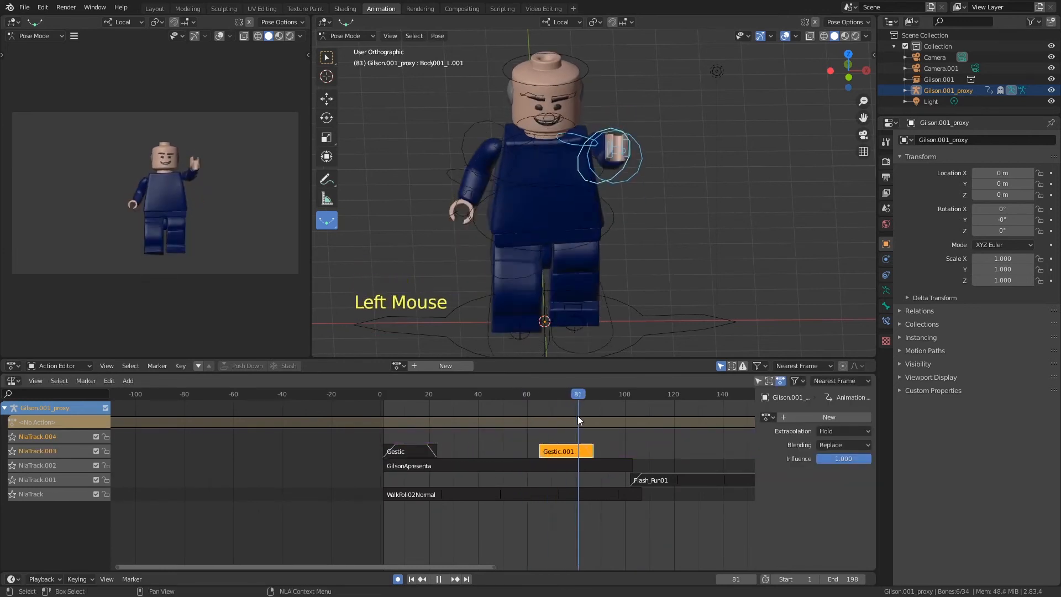
key("space")
- Move the duplicated gesture strip along its track so it starts at frame 76
left_click(571, 450)
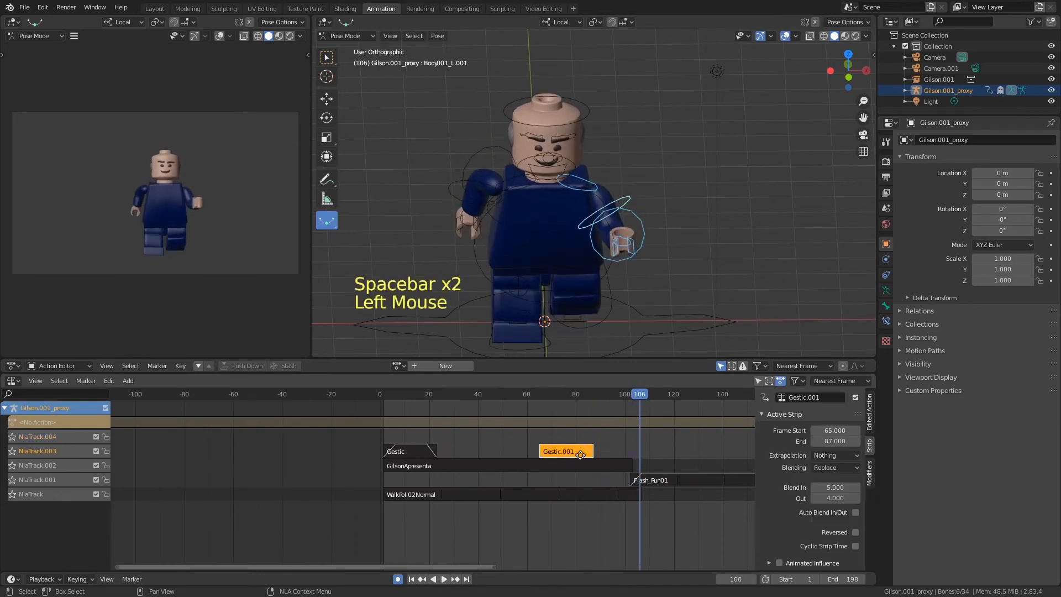
key("g")
left_click(605, 455)
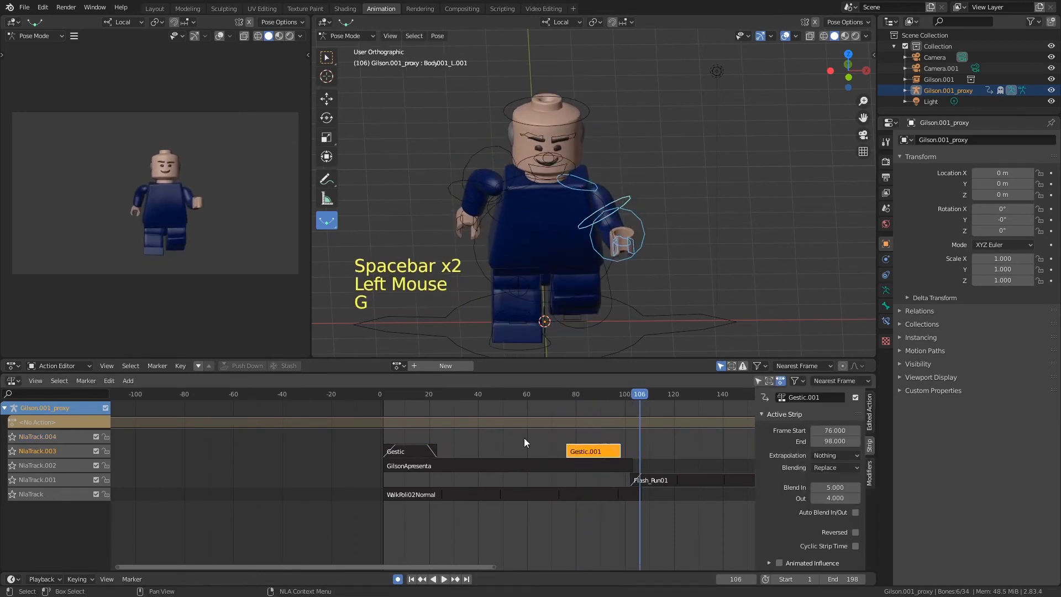
- Make the duplicated gesture strip play reversed and preview the whole animation
left_click(602, 452)
left_click(856, 532)
left_click(553, 391)
key("space")
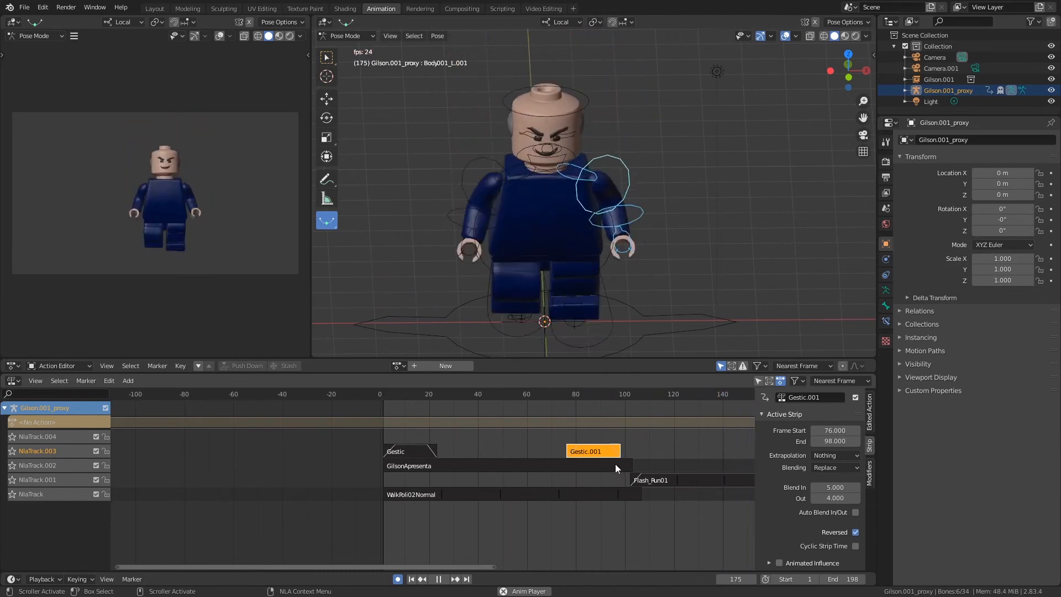
left_click(393, 396)
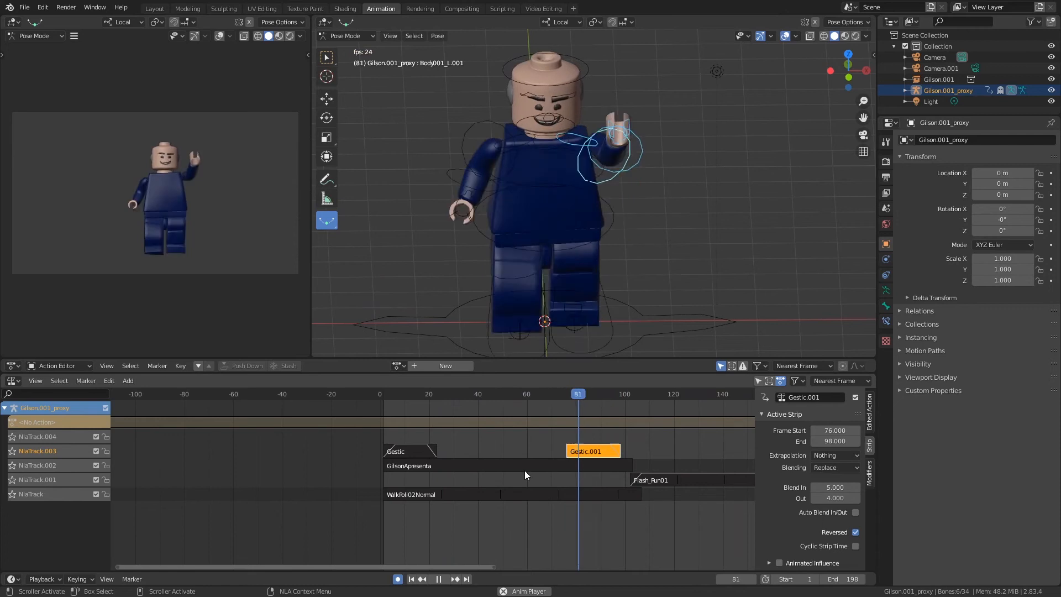
key("space")
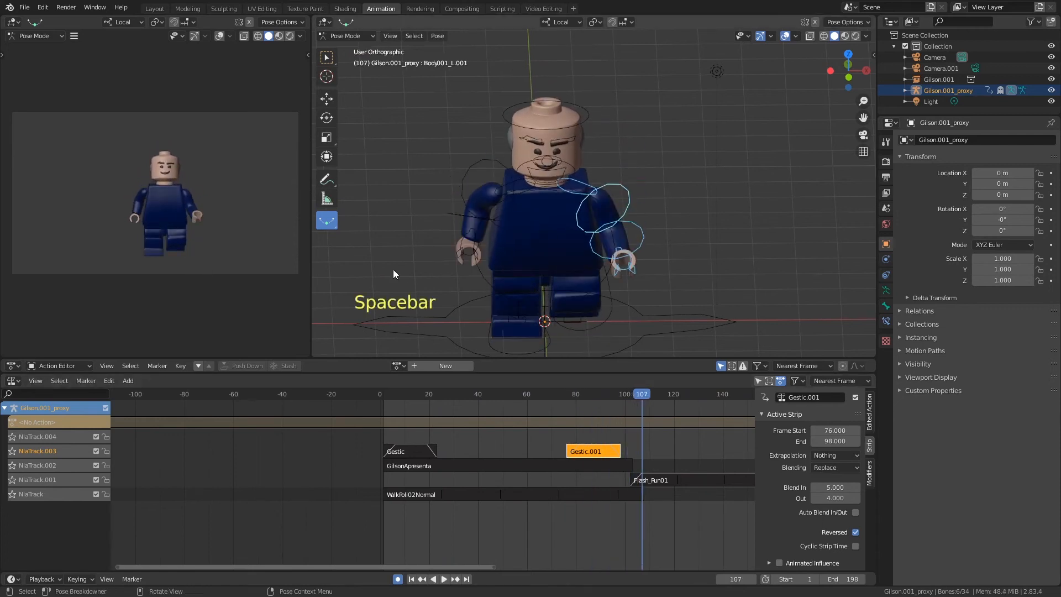
- Switch the camera viewport to Material Preview shading, play the animation in it and save the file
left_click(279, 36)
key("space")
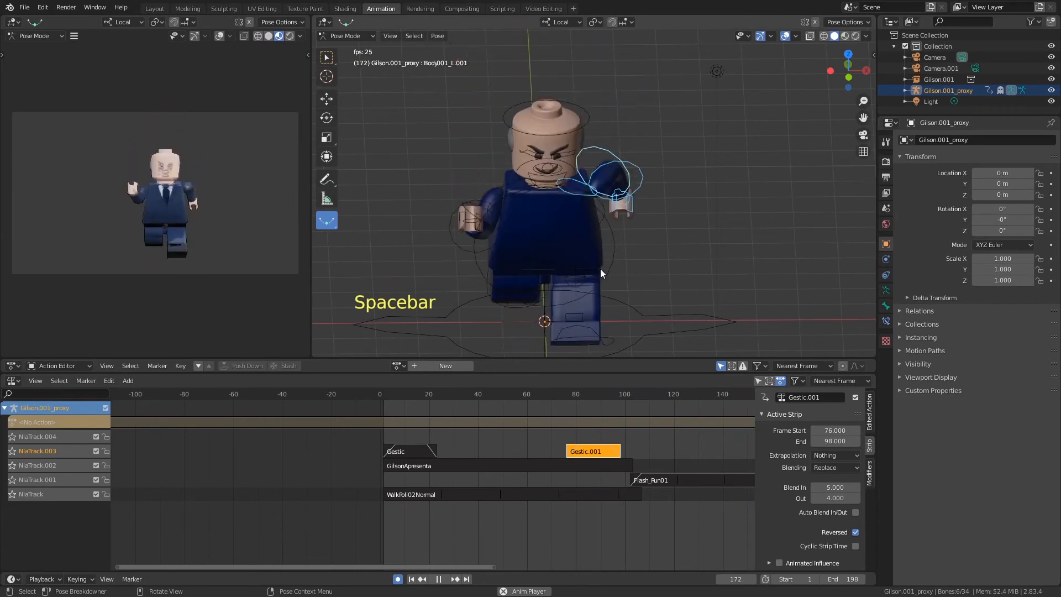
key("space")
key("ctrl+s")
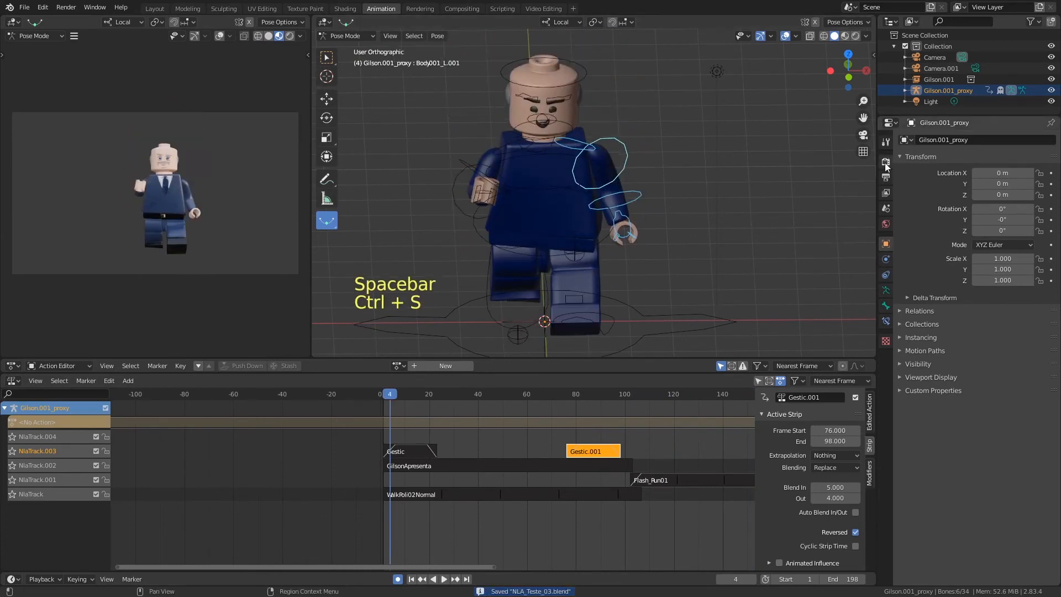
- Set the render output path to //Prev\NLA_Fala.mp4
left_click(886, 177)
double_click(966, 334)
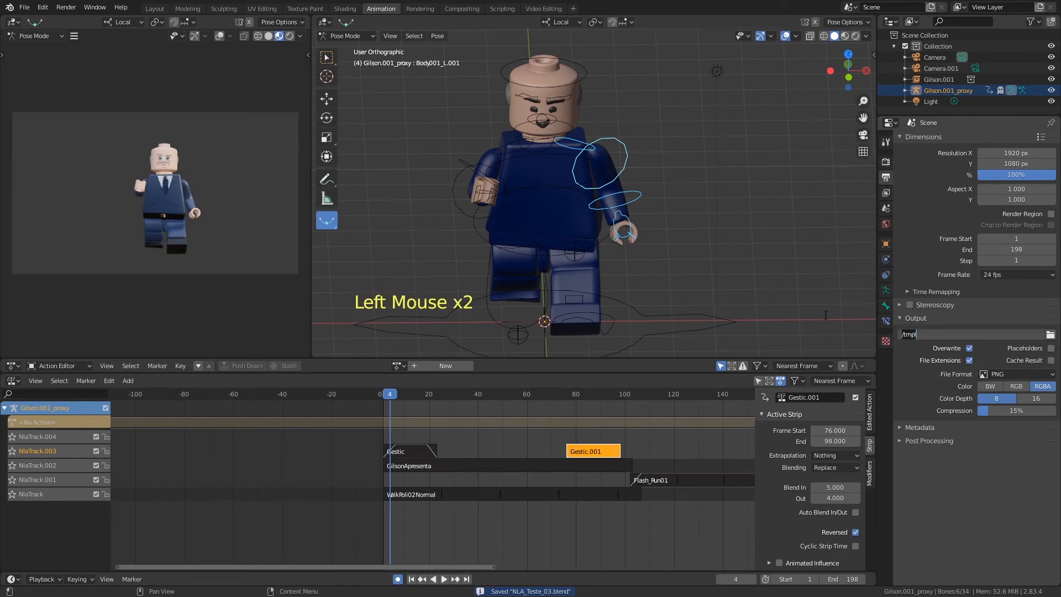
type("//")
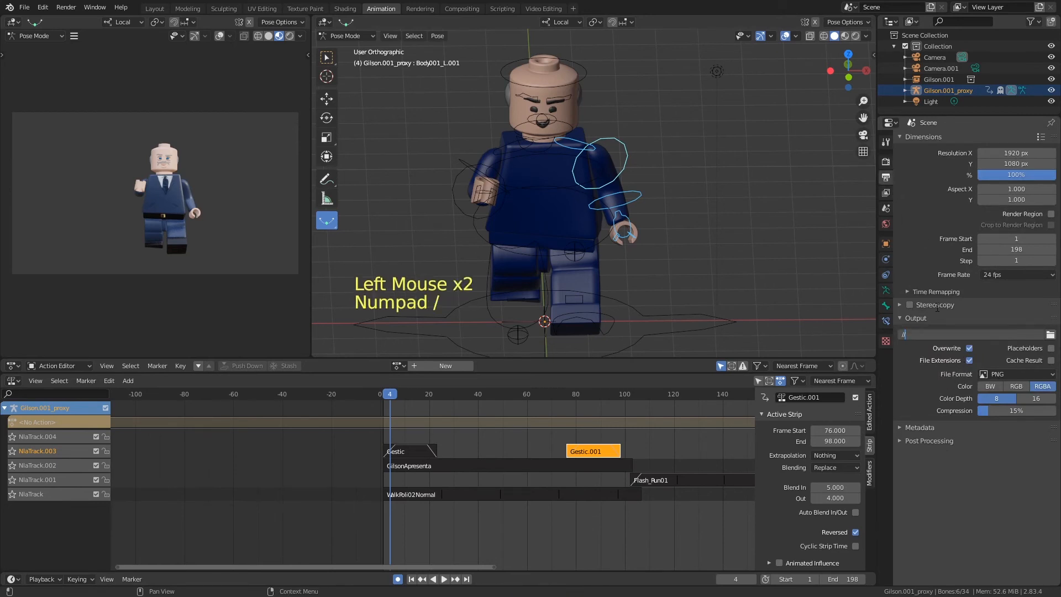
type("P")
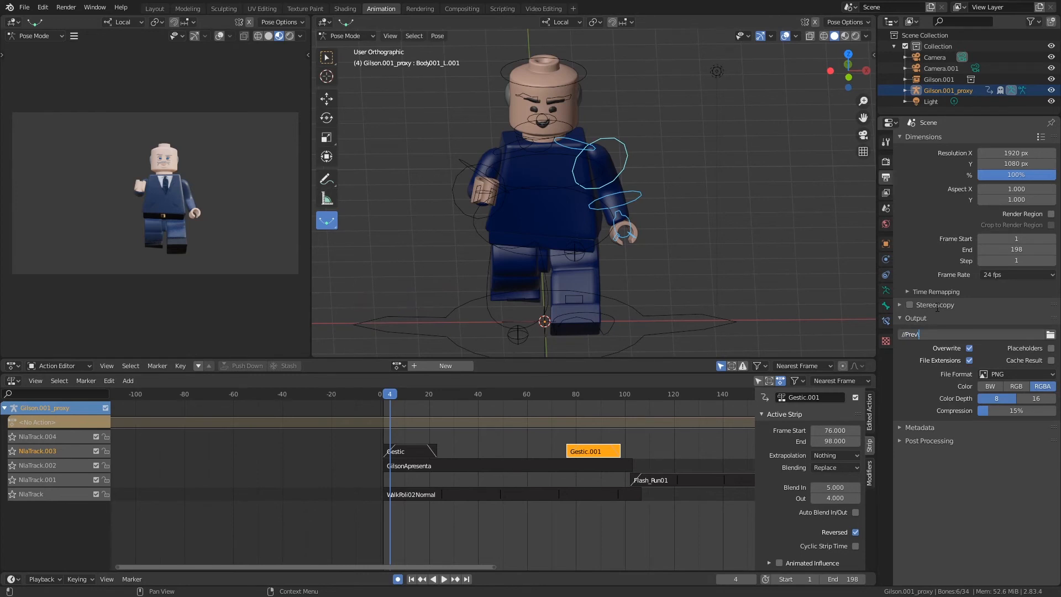
type("rev")
key("Return")
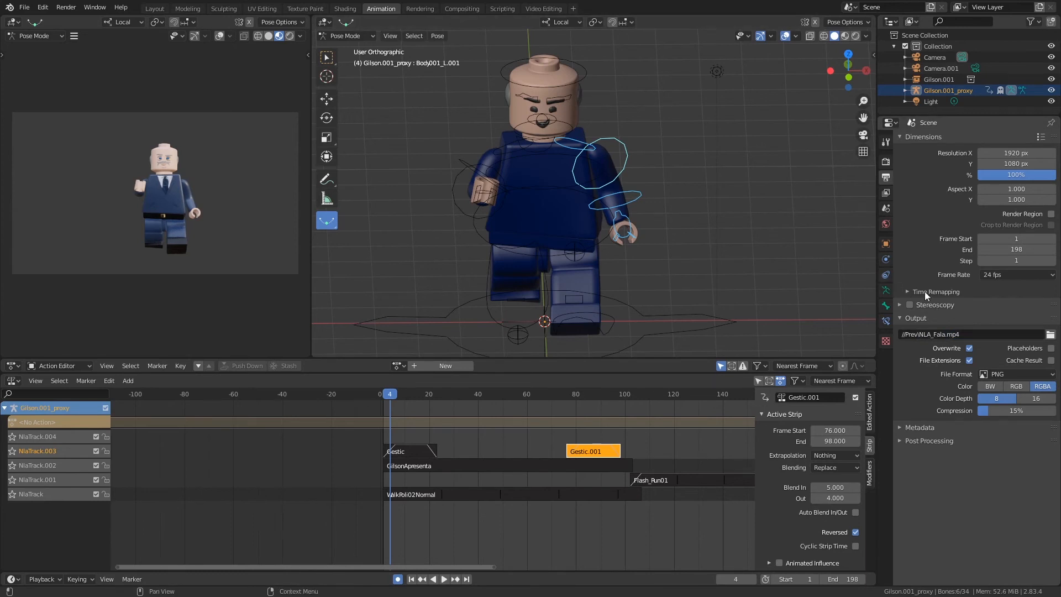
- Set the output file format to FFmpeg video with an MPEG-4 container and save the file
left_click(1022, 374)
left_click(1029, 439)
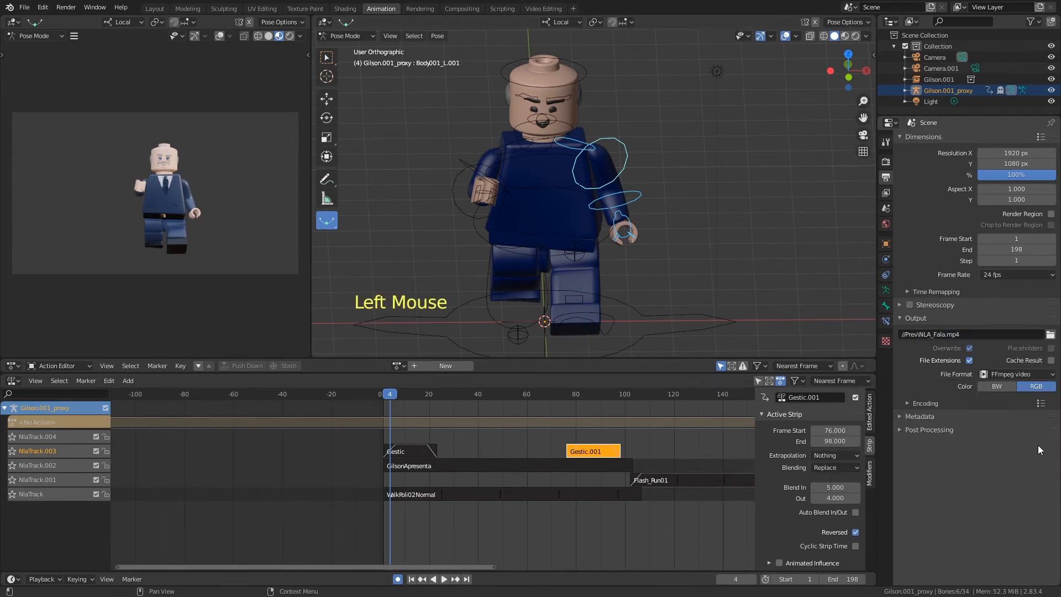
left_click(940, 403)
left_click(989, 421)
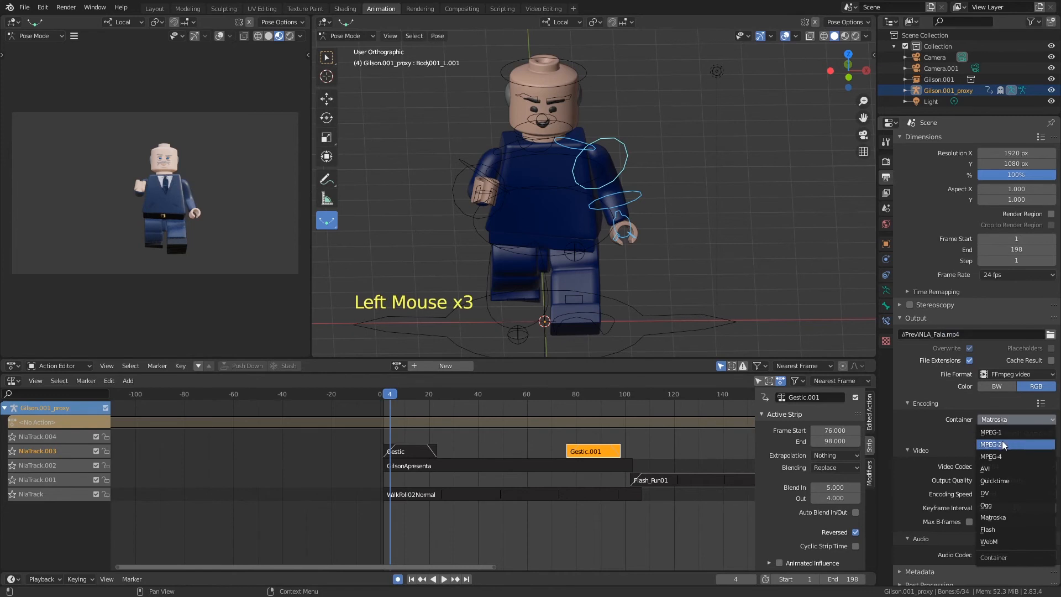
left_click(1011, 456)
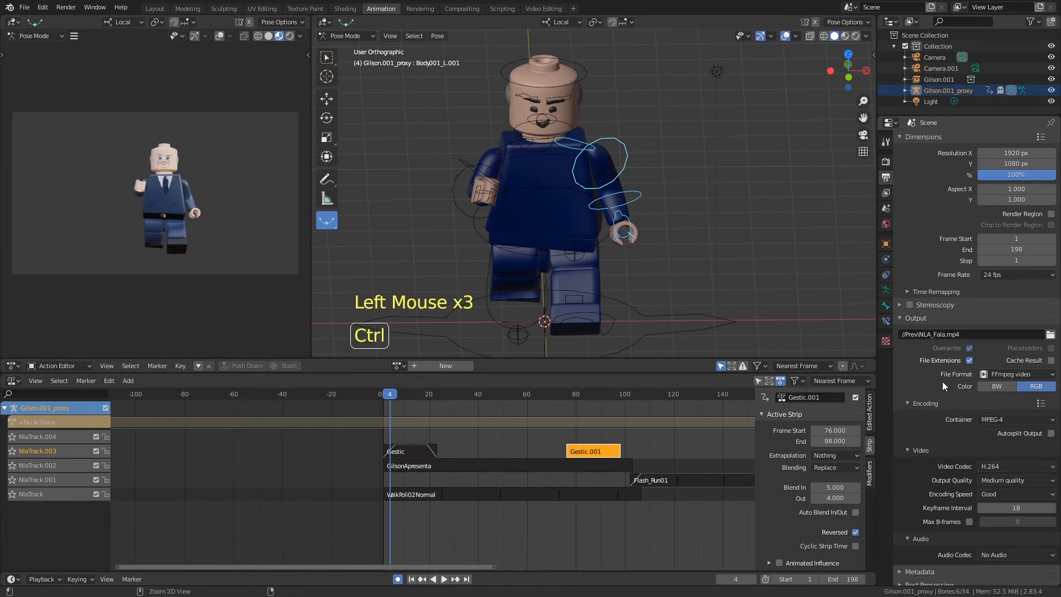
key("ctrl+s")
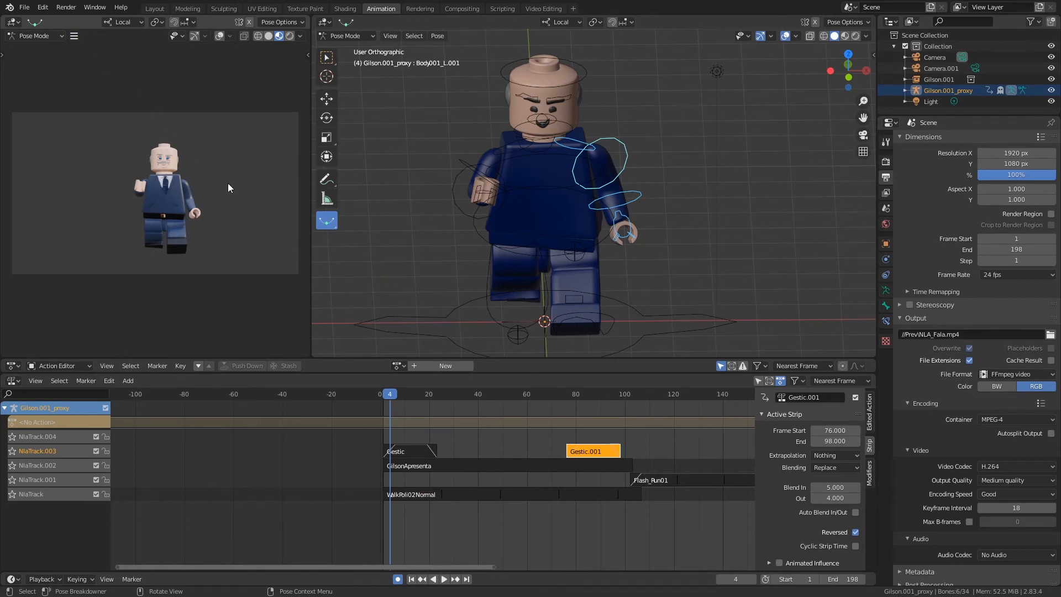
- Try a viewport render of the animation from the camera view and close the render window
left_click(74, 36)
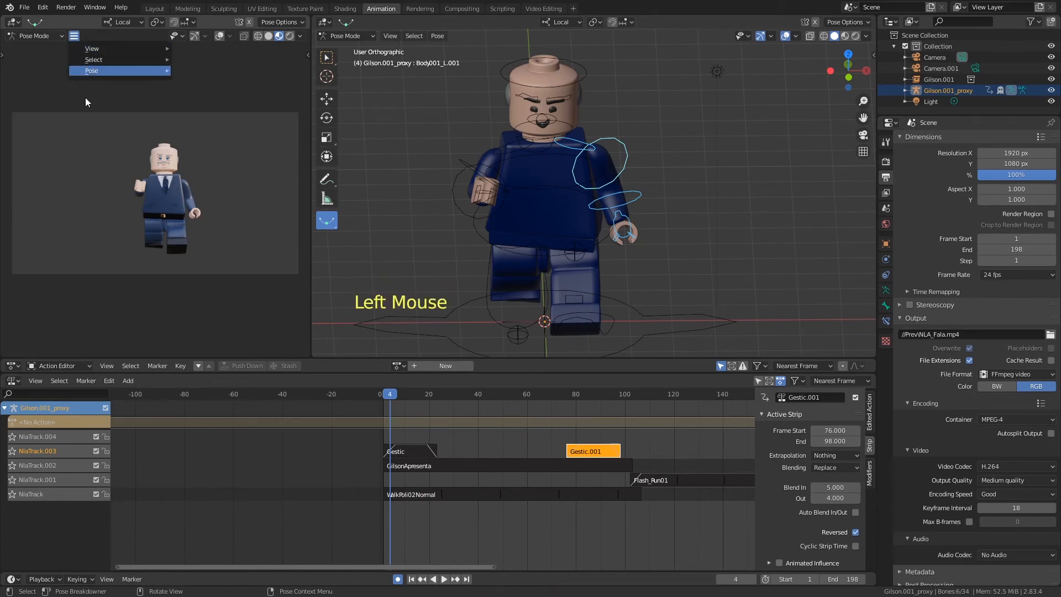
mouse_move(84, 47)
left_click(230, 243)
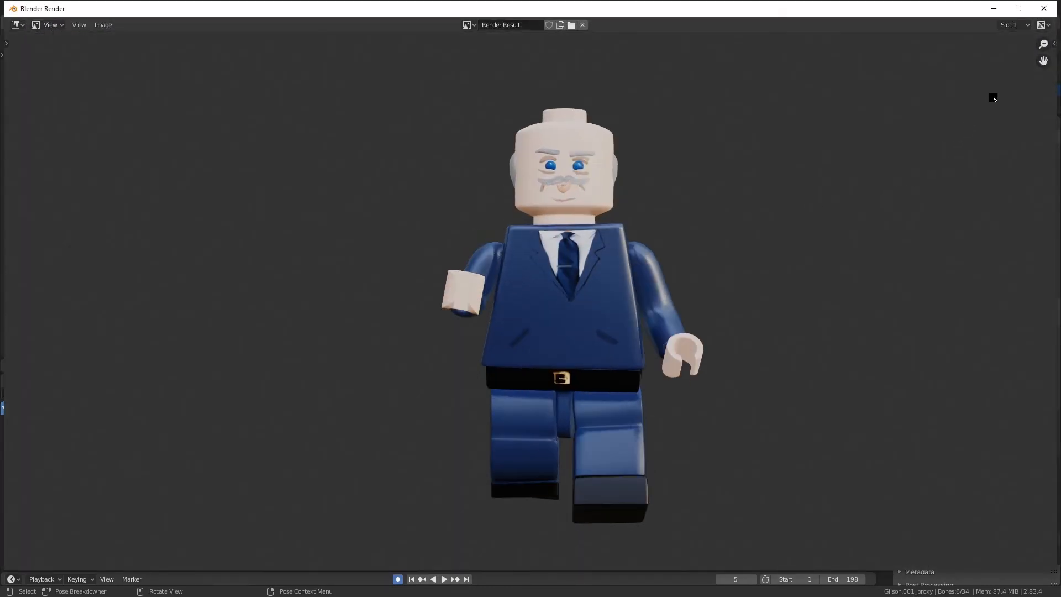
left_click(1044, 9)
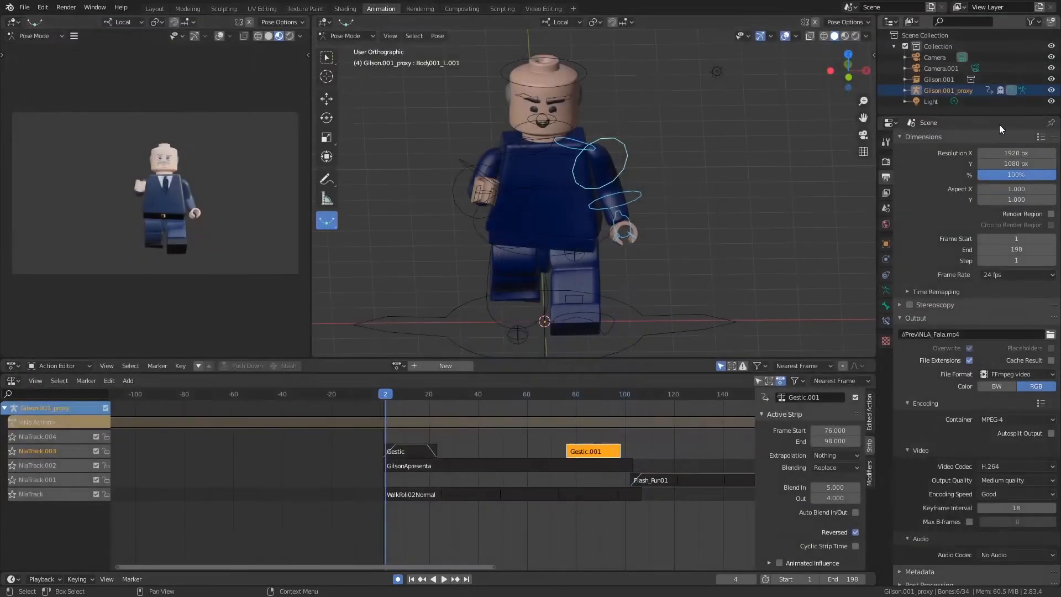
- Set the render resolution percentage to 50%
left_click(1002, 175)
type("50")
key("Return")
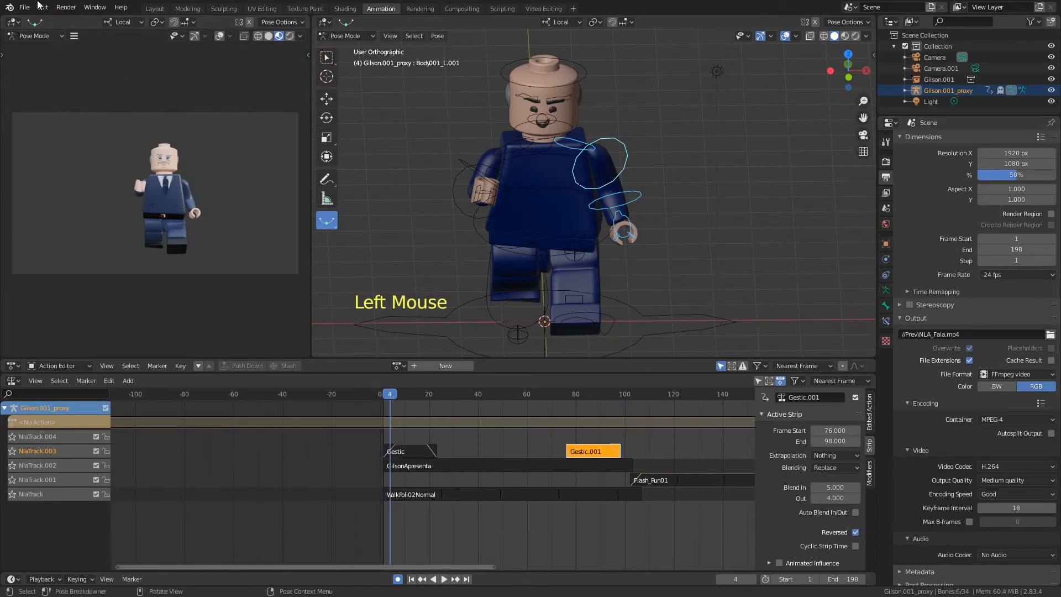
- Make a viewport render of the animation from the camera view and close the render window
left_click(74, 36)
mouse_move(111, 48)
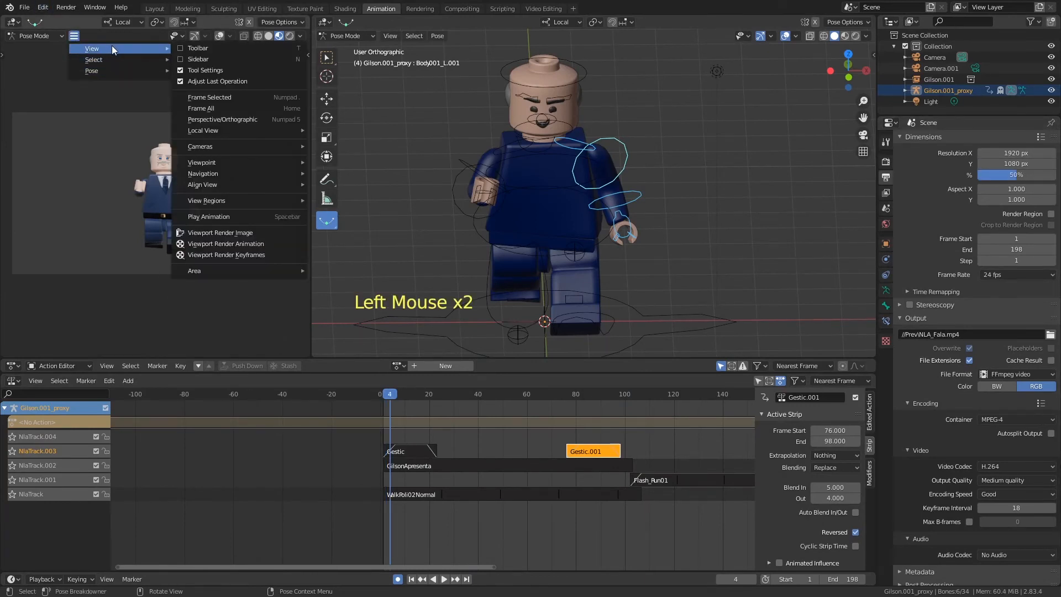
left_click(258, 244)
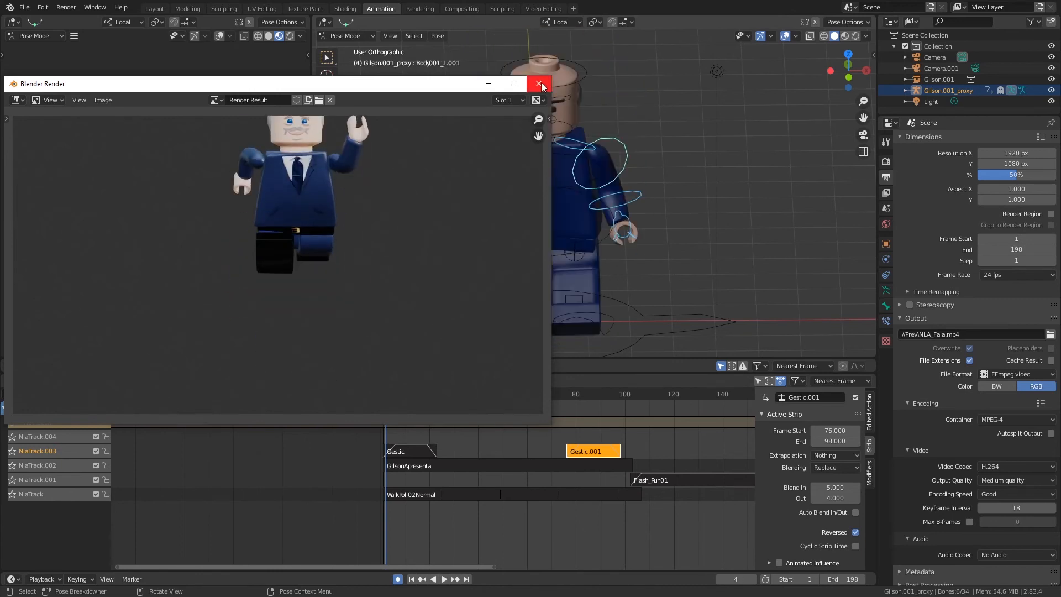
left_click(539, 84)
- Play back the rendered animation, close the player and save the file
key("ctrl+F11")
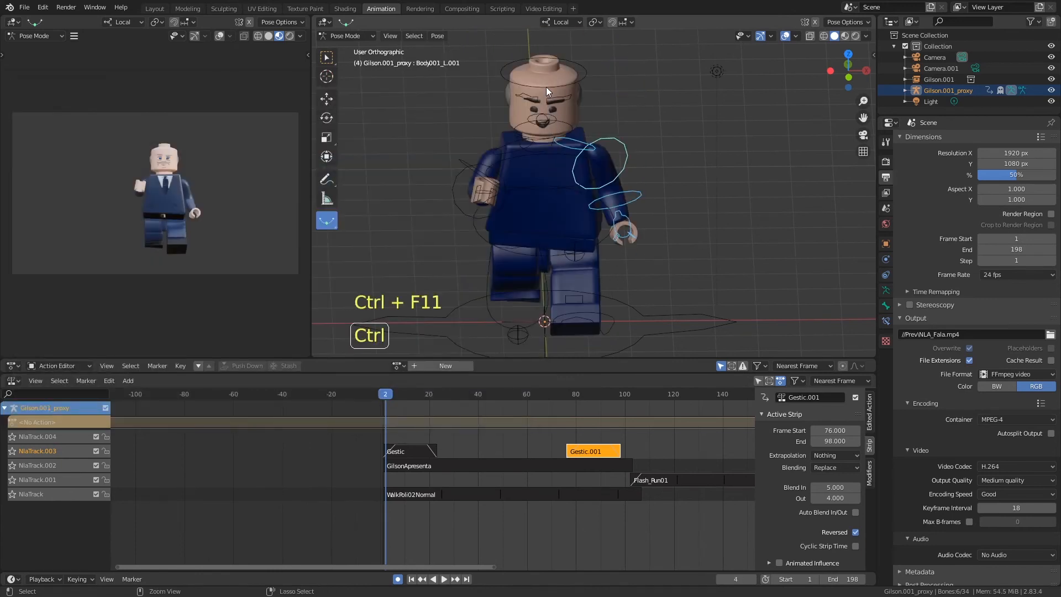
left_click(496, 264)
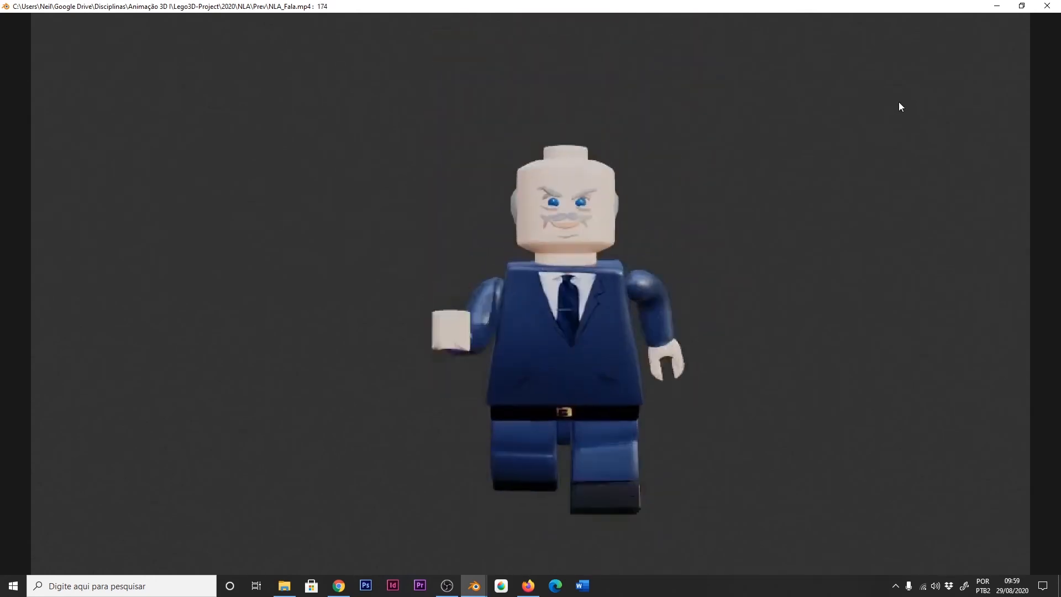
left_click(1048, 6)
key("ctrl+s")
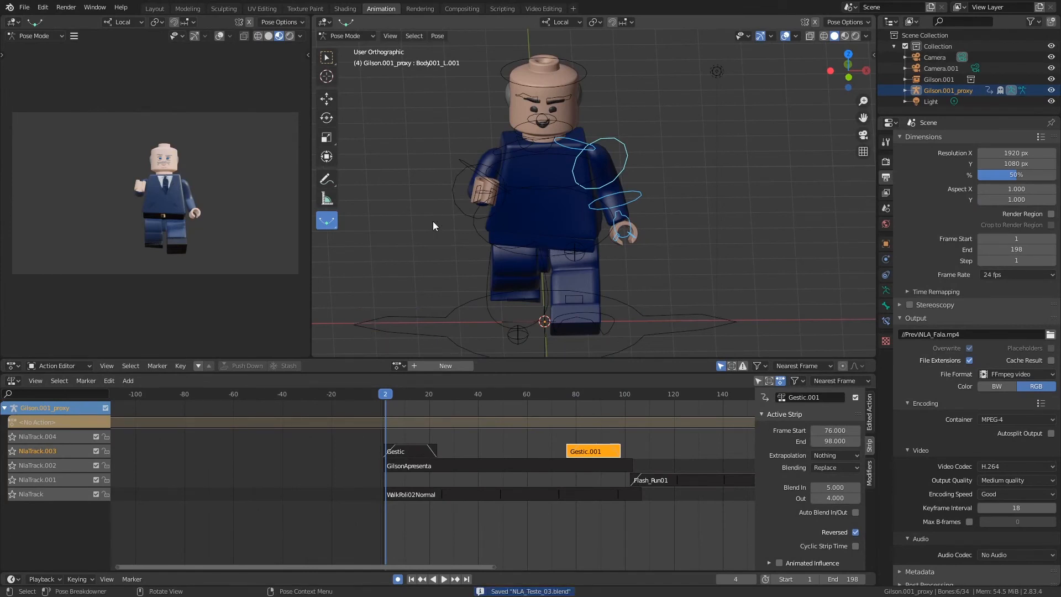
- Check the camera view's lock settings and turn off automatic keyframing
key("n")
left_click(304, 98)
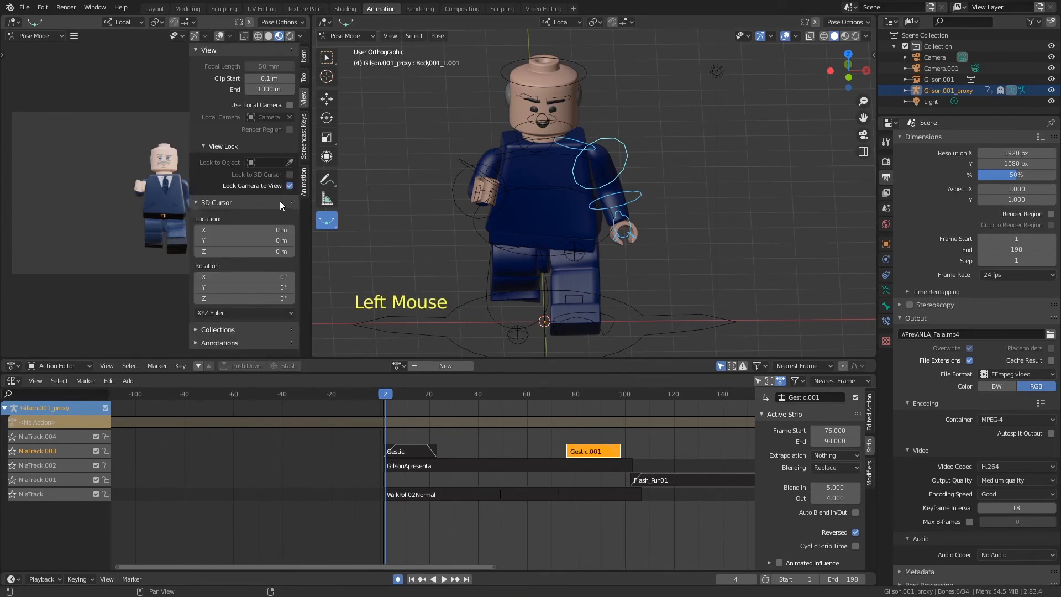
left_click(398, 579)
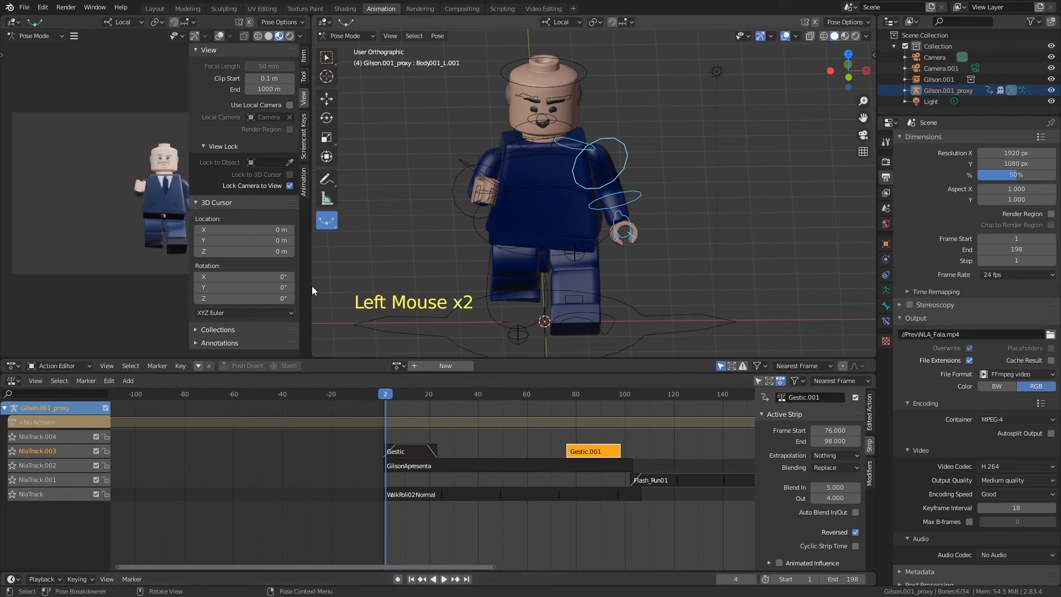
key("n")
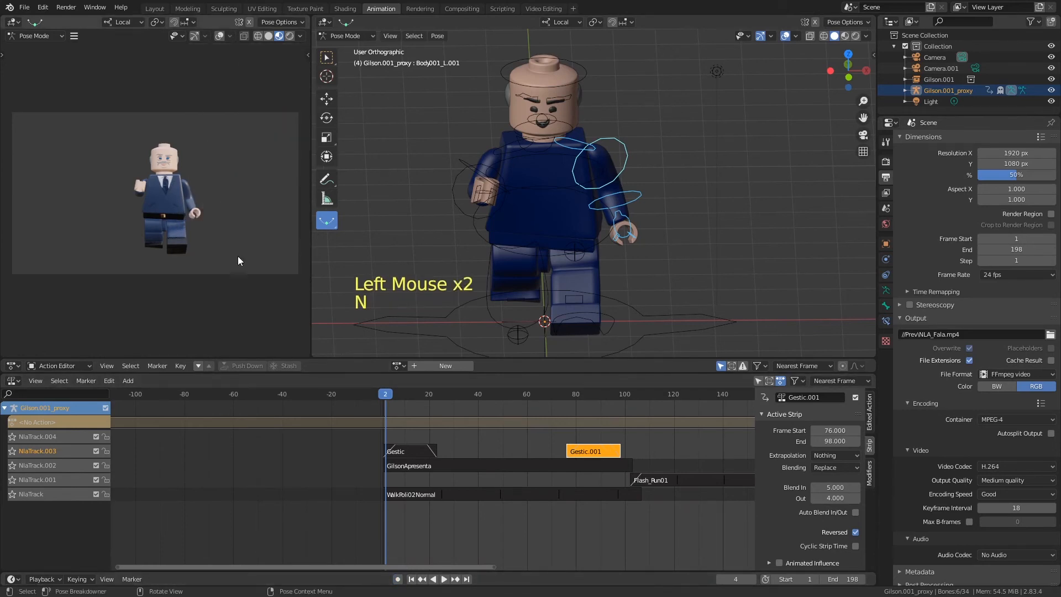
- Reframe the camera at frame 122 to show the character from a slight angle and play the animation to check the framing
left_click_drag(399, 391, 679, 462)
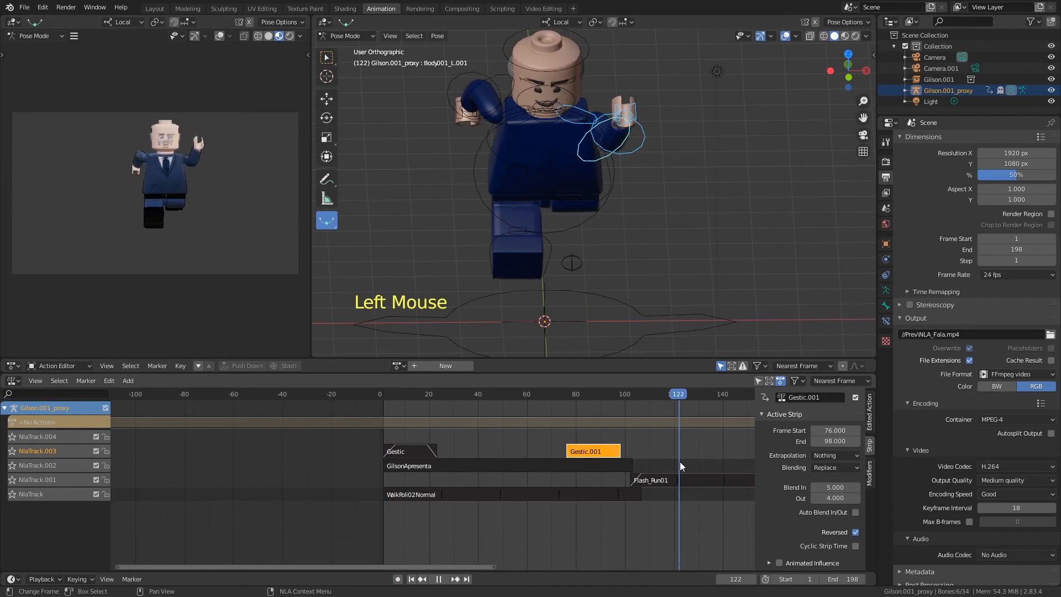
middle_click_drag(214, 192, 181, 217, "shift")
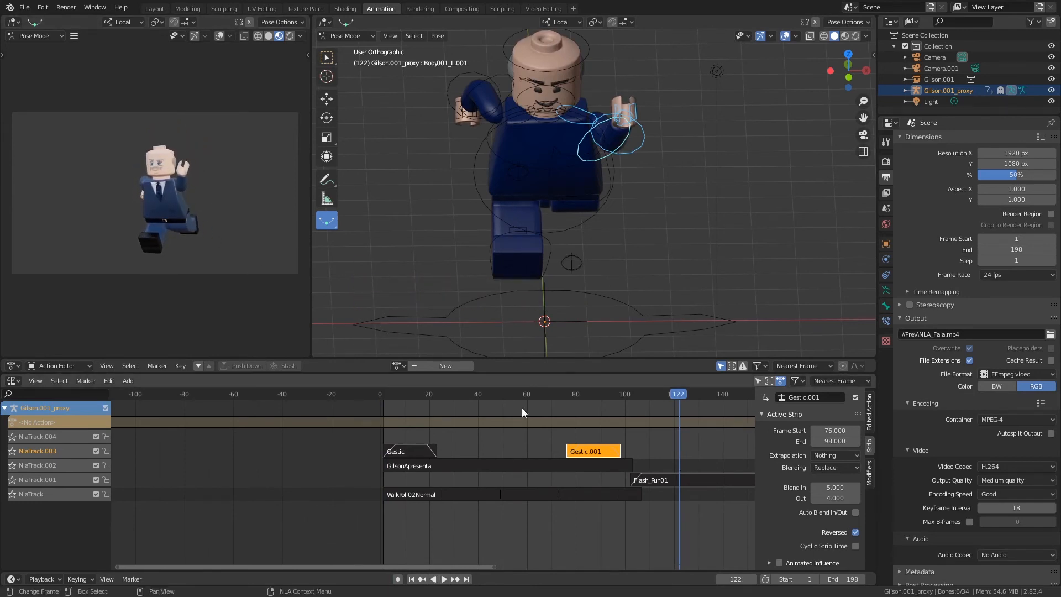
left_click(392, 393)
key("space")
key("space")
middle_click_drag(276, 250, 275, 244, "shift")
left_click(395, 395)
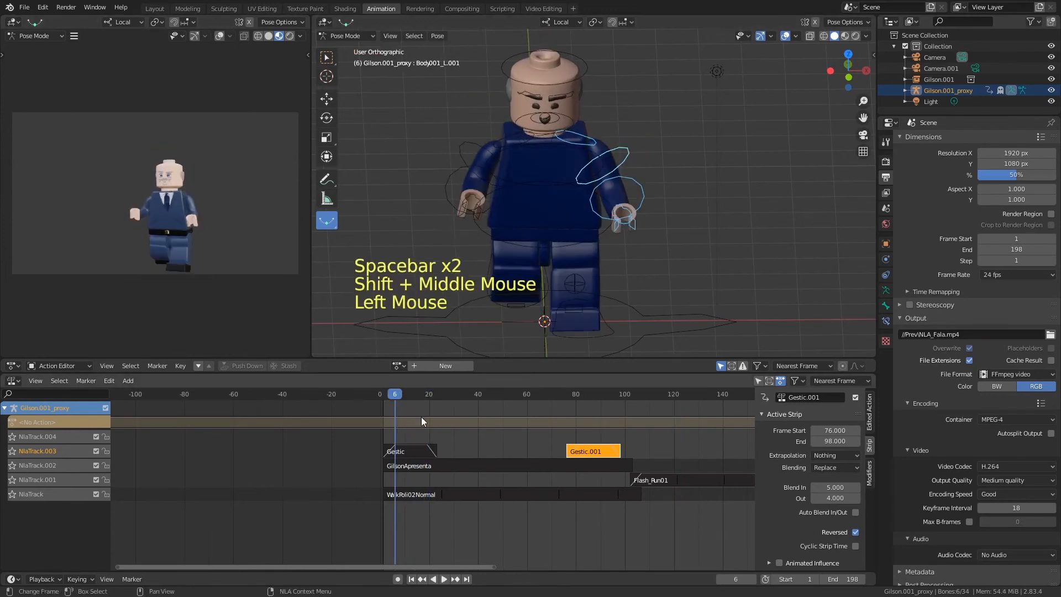
key("space")
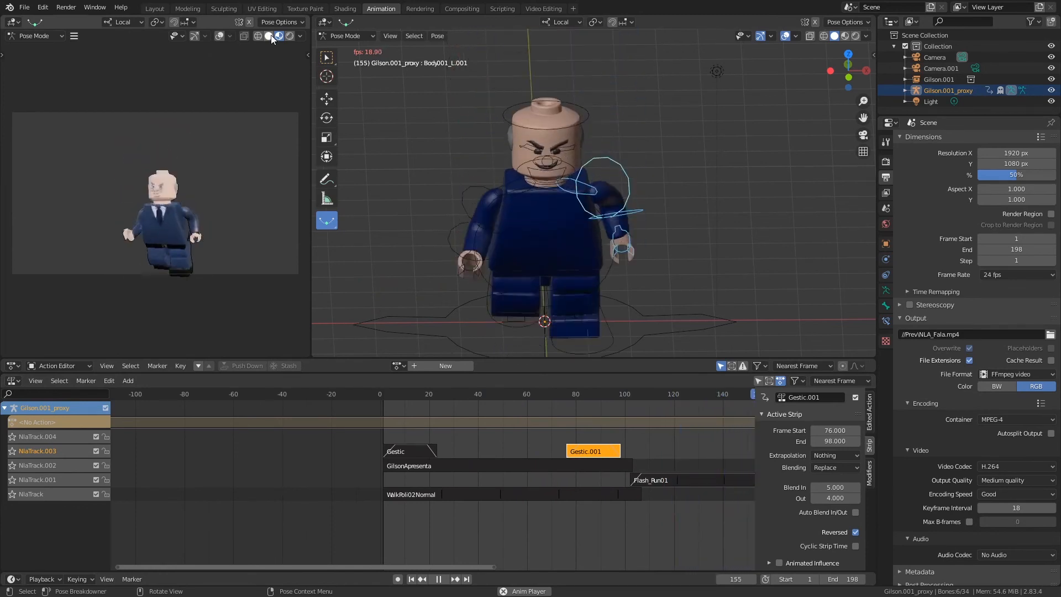
key("space")
- Examine the Action Clip settings of the Flash_Run01 strip and save the file
left_click(649, 480)
middle_click_drag(818, 559, 817, 481)
middle_click_drag(797, 528, 798, 502)
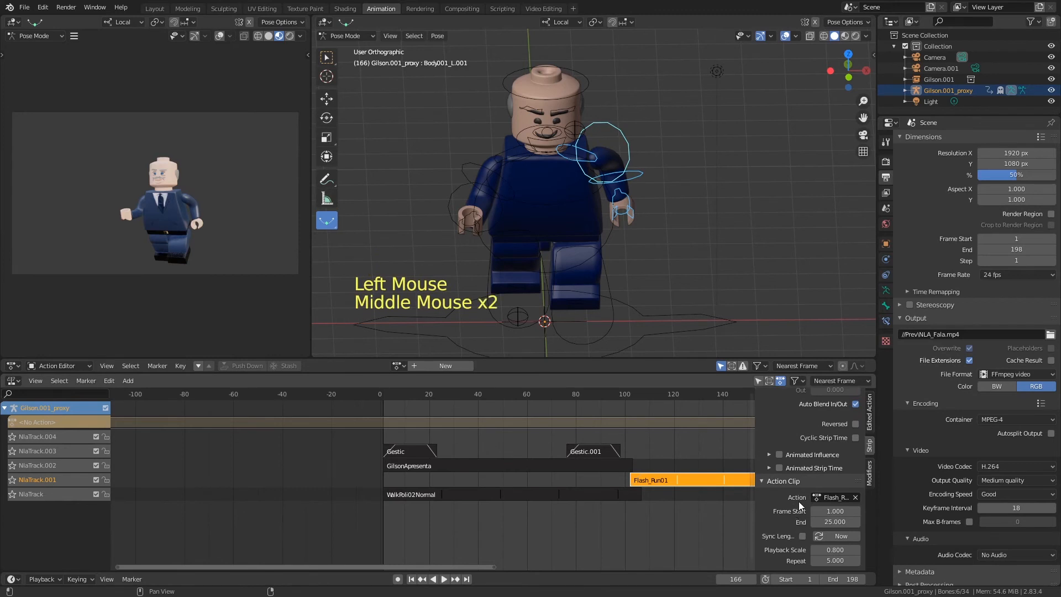
key("ctrl+s")
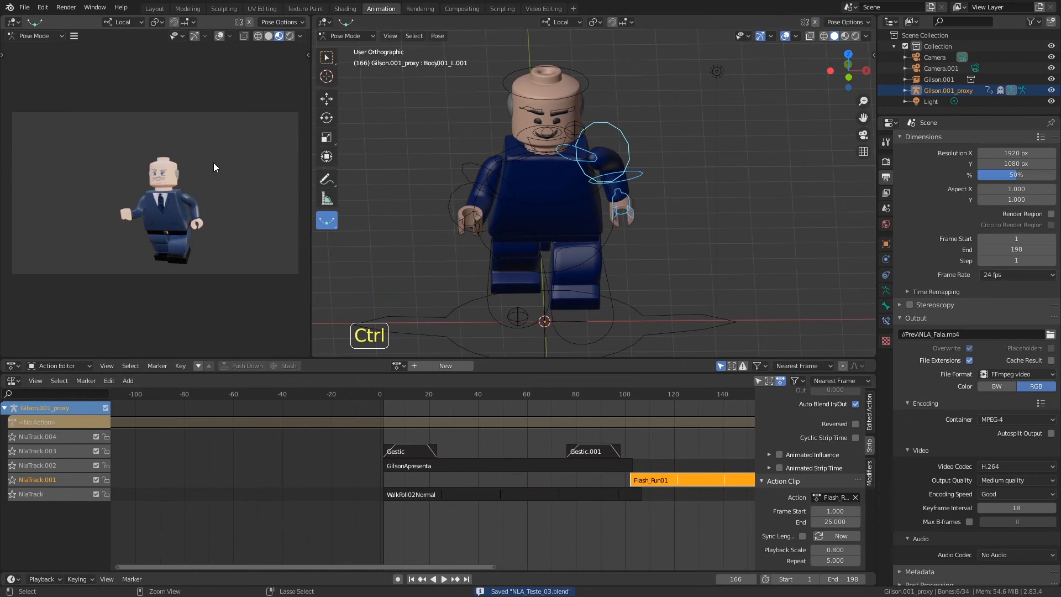
key("ctrl+s")
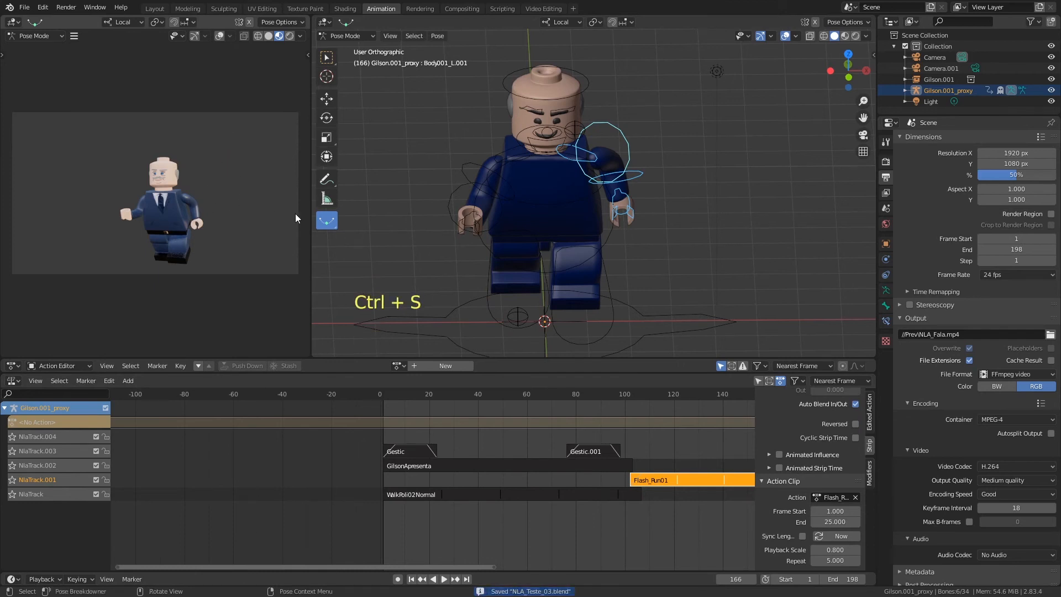
- Set the output audio codec to MP3 and save the file
middle_click_drag(926, 390, 925, 347)
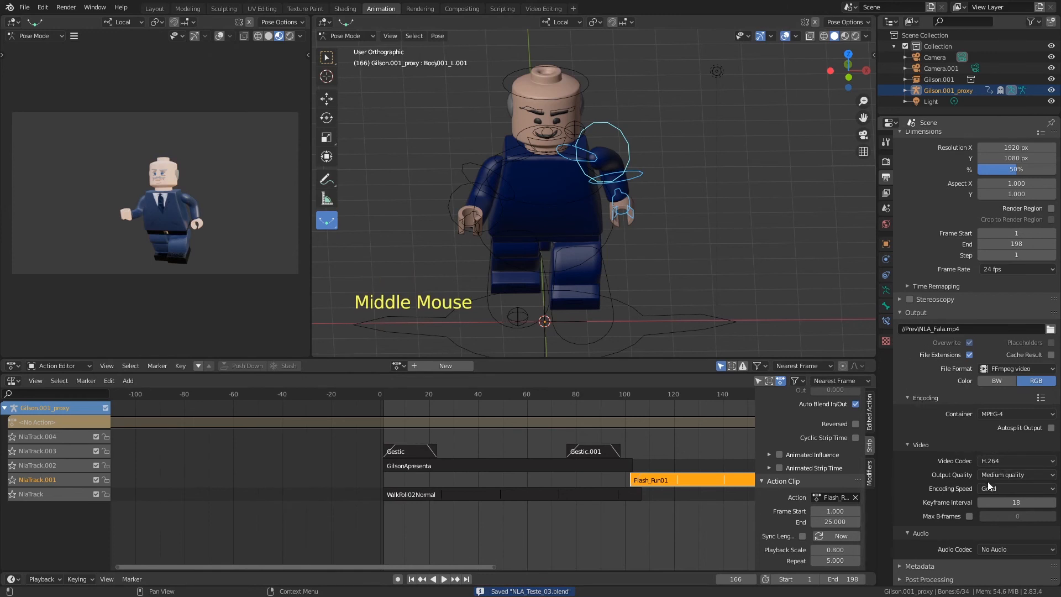
left_click(1000, 552)
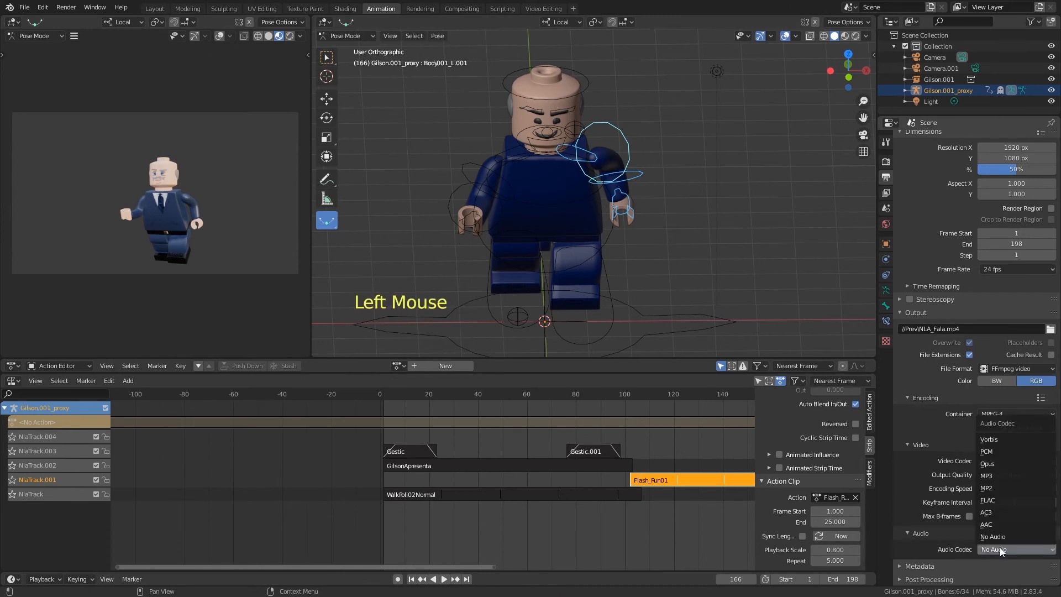
left_click(997, 476)
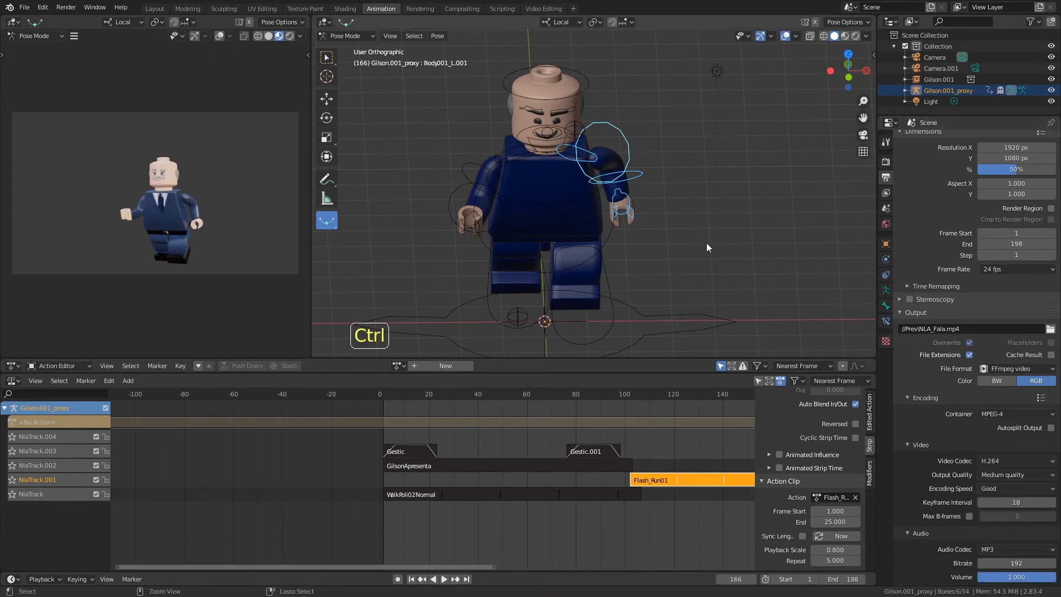
key("ctrl+s")
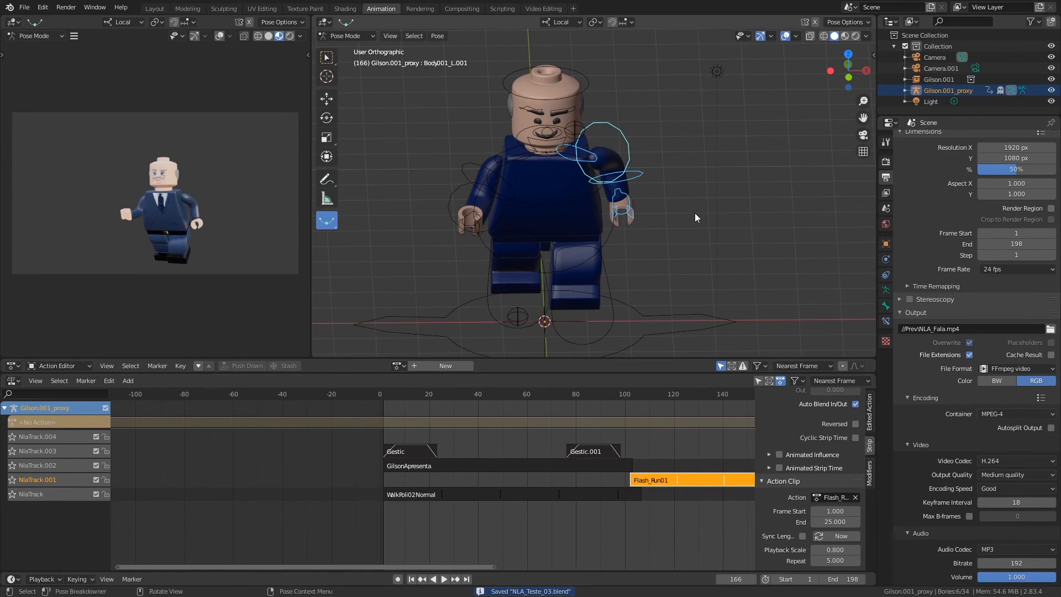
- Start a viewport render of the animation from the camera view and cancel it
left_click(74, 36)
mouse_move(97, 49)
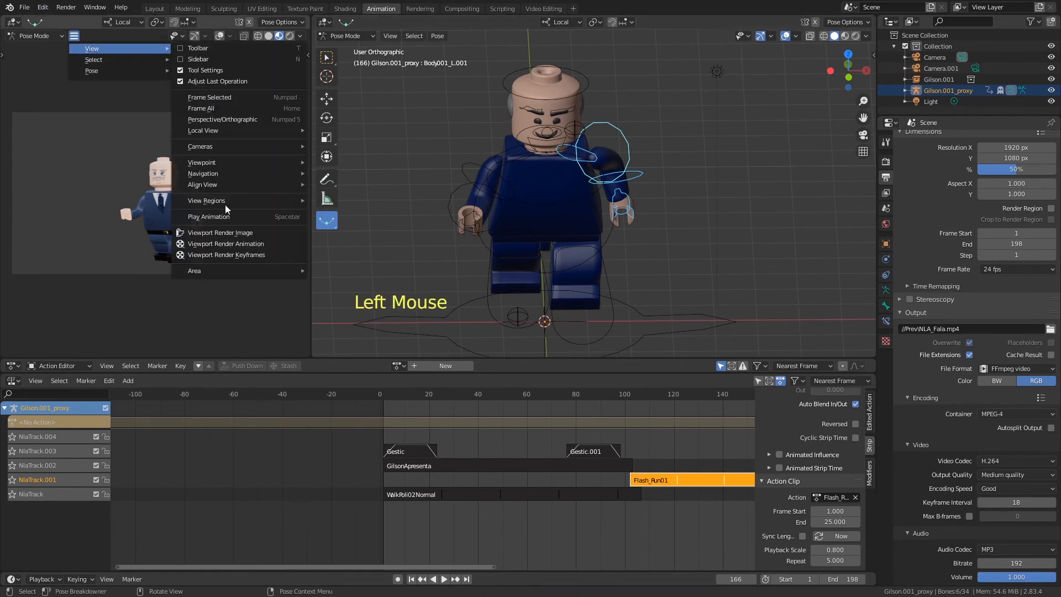
left_click(263, 245)
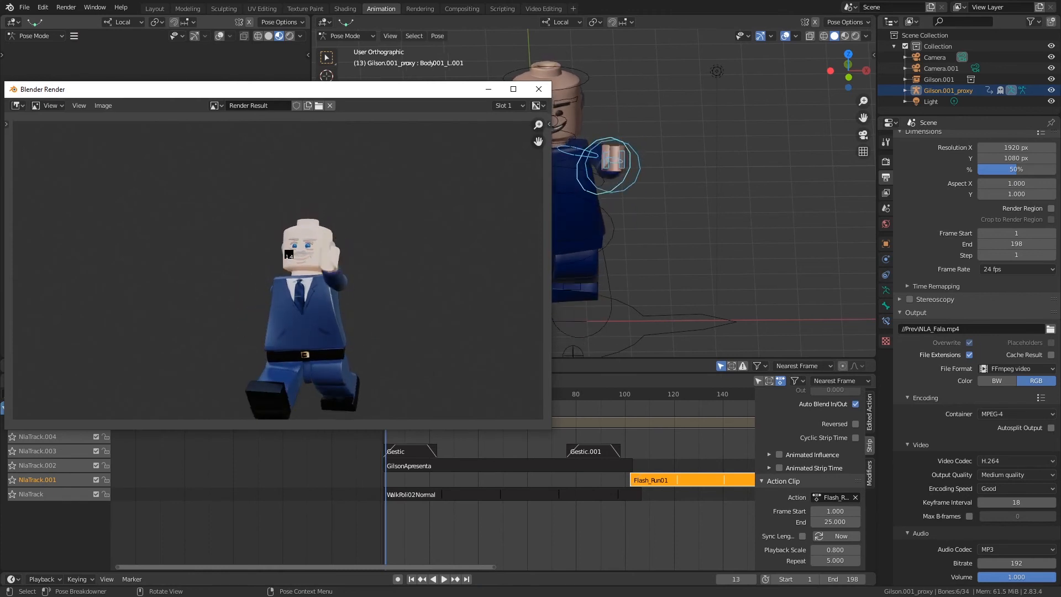
key("Escape")
key("Escape")
- Go to frame 8 and save the file
left_click_drag(423, 394, 400, 396)
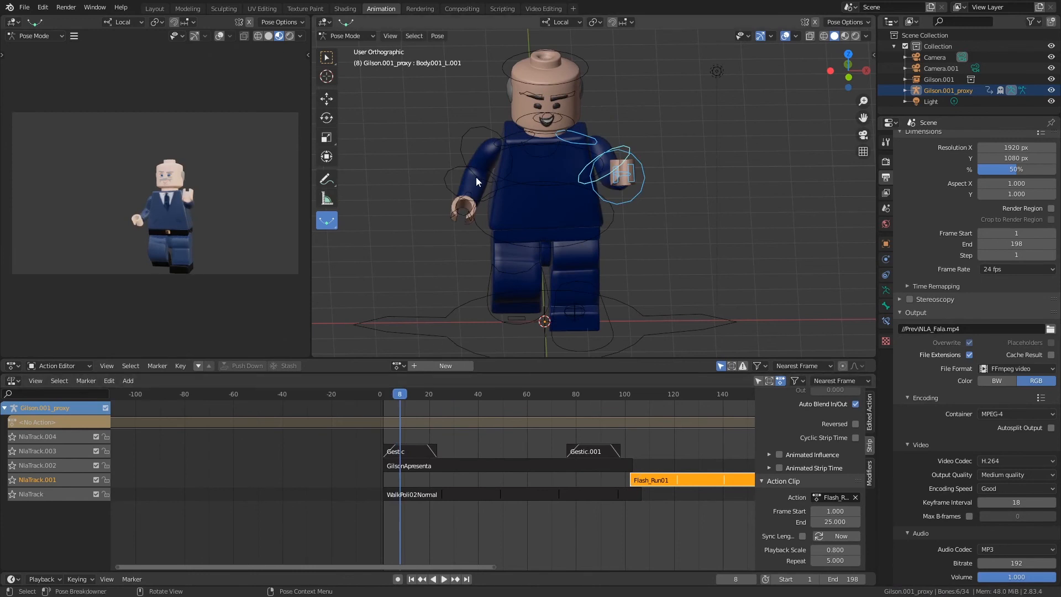
key("ctrl+s")
middle_click_drag(545, 220, 491, 278)
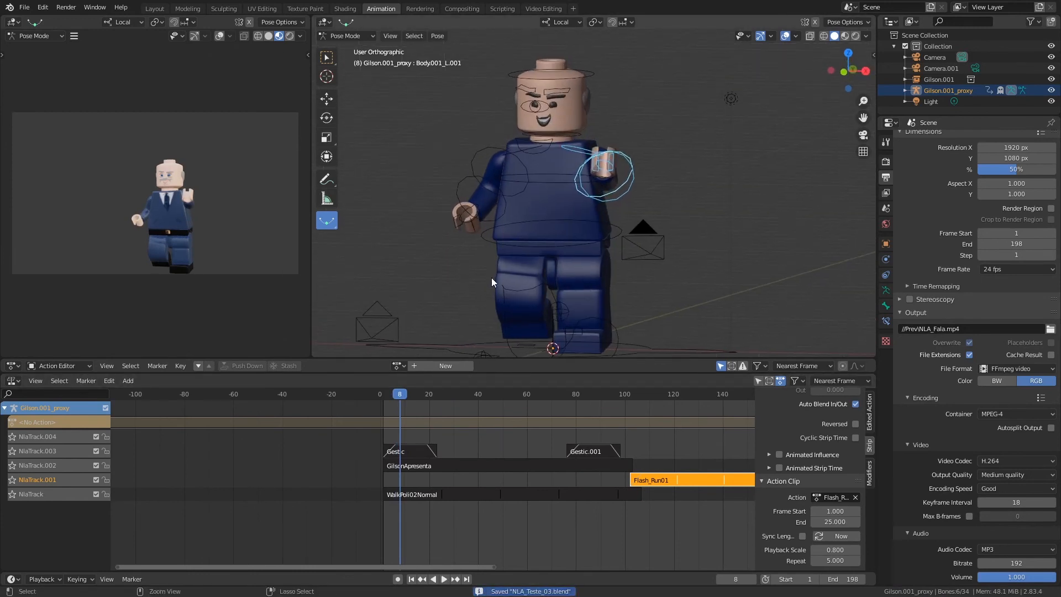
- Link the BlinkAction action from Gilson.blend in the PoliticoGilson folder
left_click(25, 8)
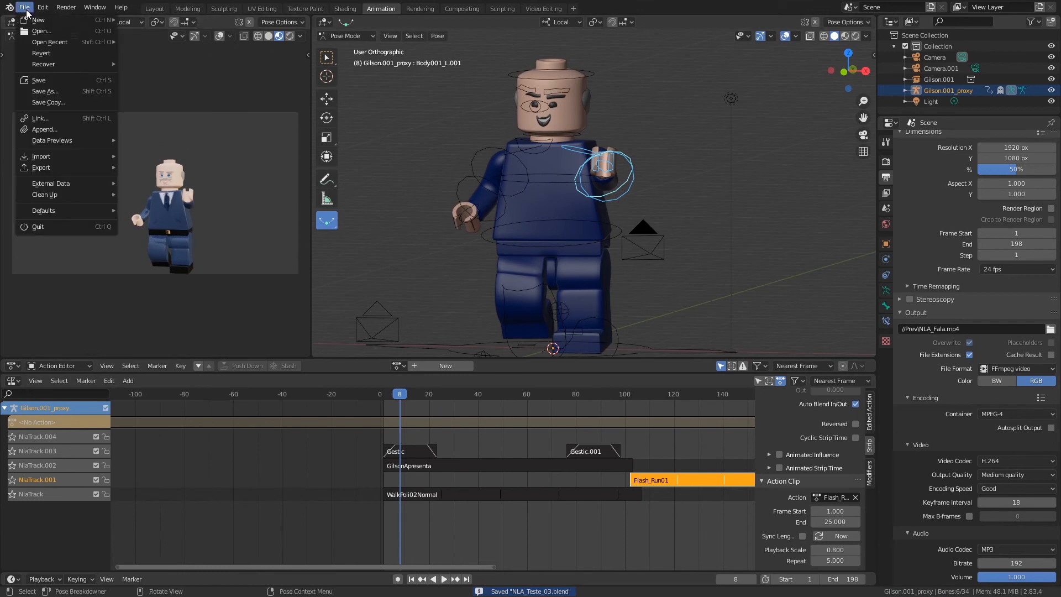
left_click(75, 128)
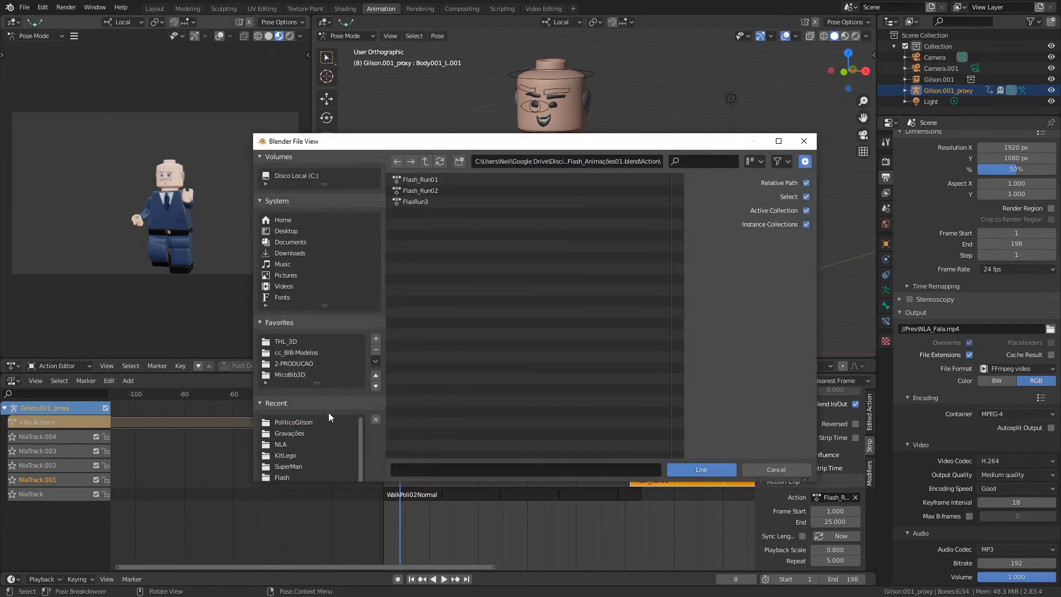
left_click(314, 420)
double_click(421, 192)
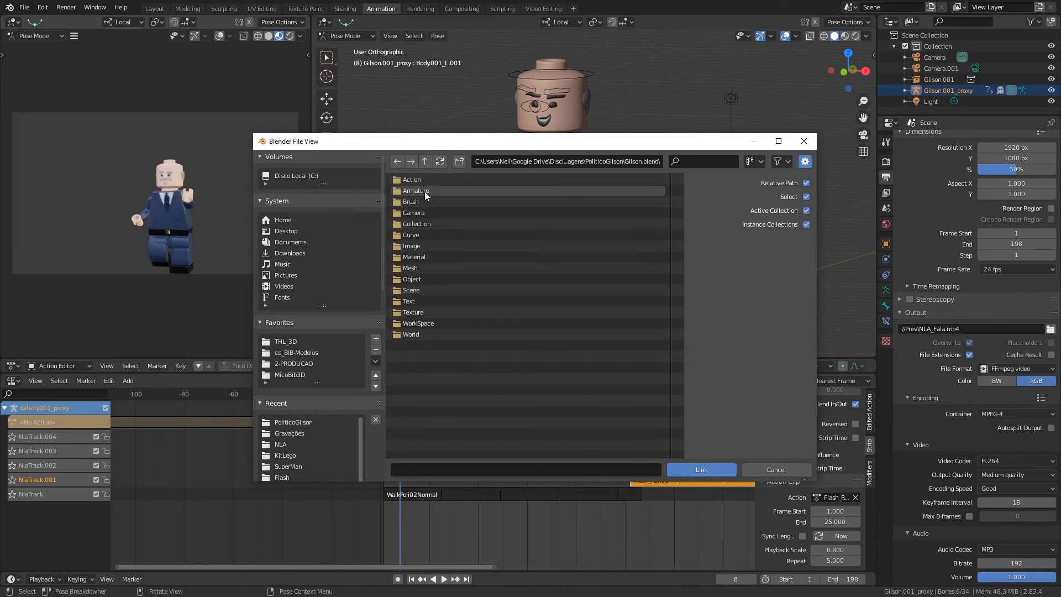
left_click(429, 181)
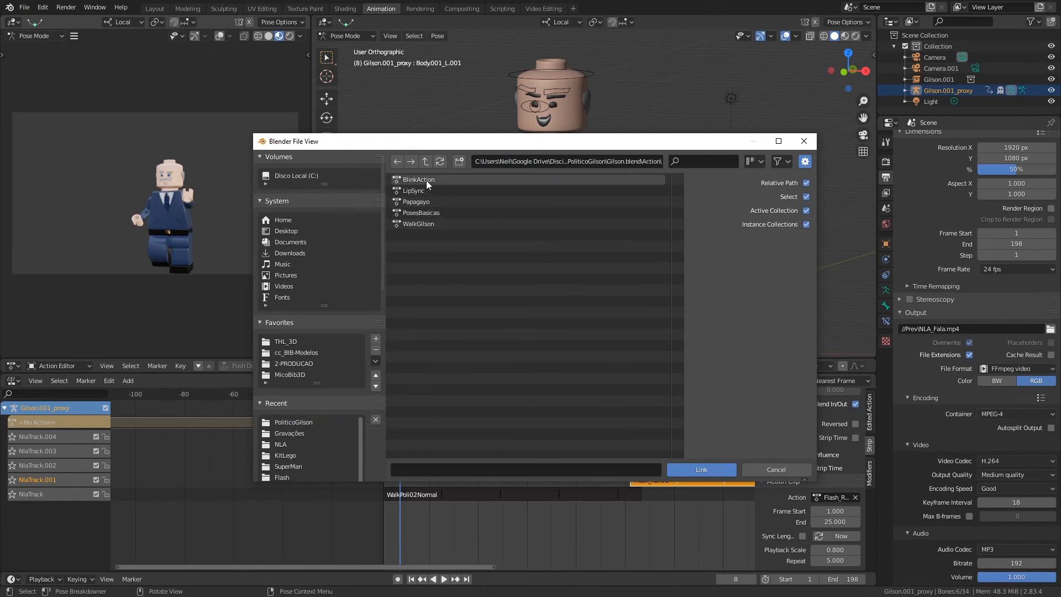
left_click(430, 182)
left_click(702, 470)
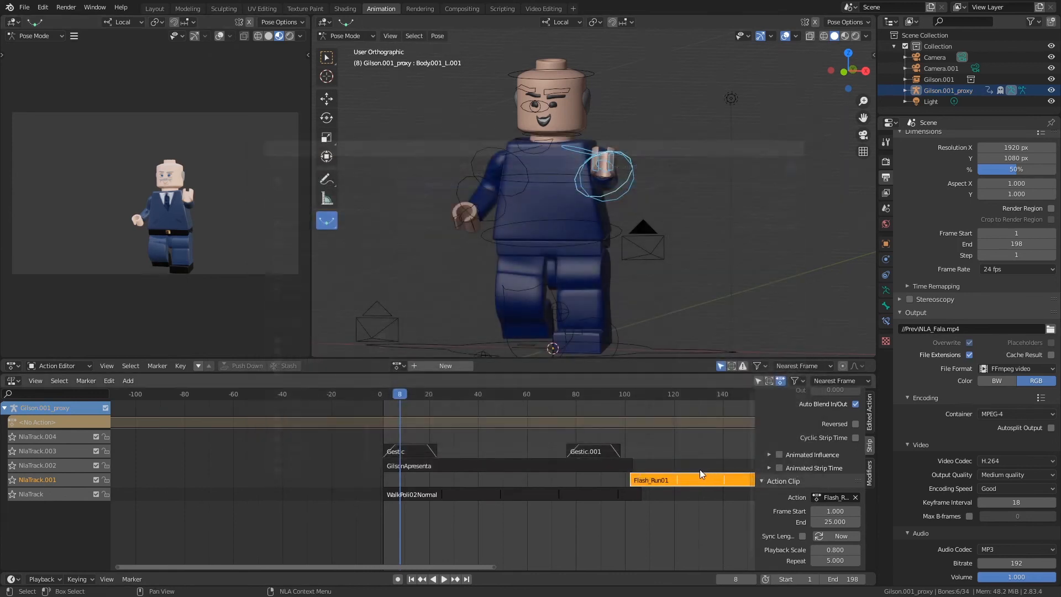
- Try adding a BlinkAction strip at frame 8 on NlaTrack.001 and delete it
key("shift+a")
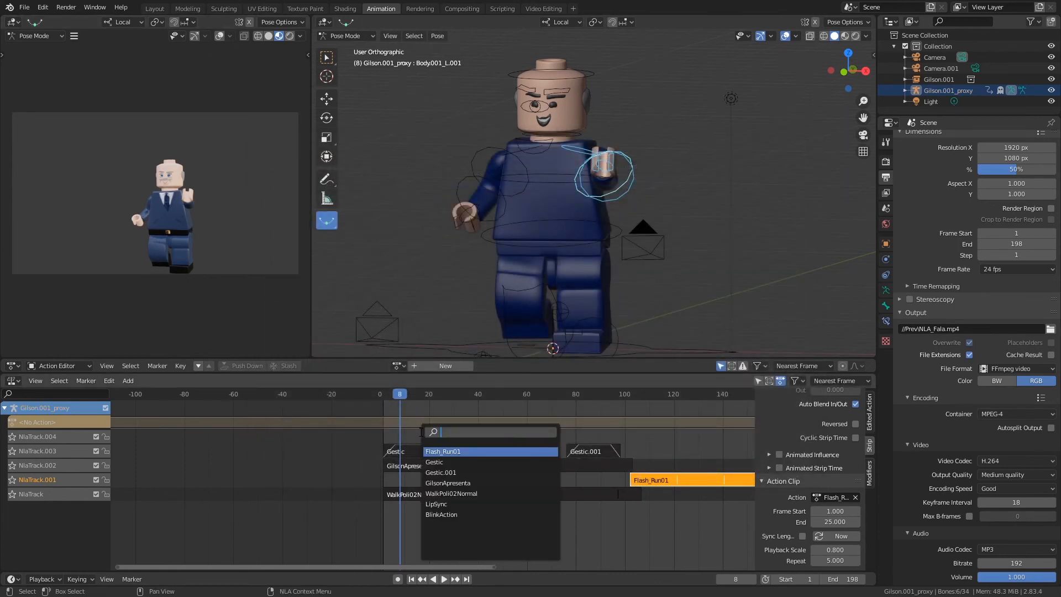
left_click(473, 515)
key("g")
key("y")
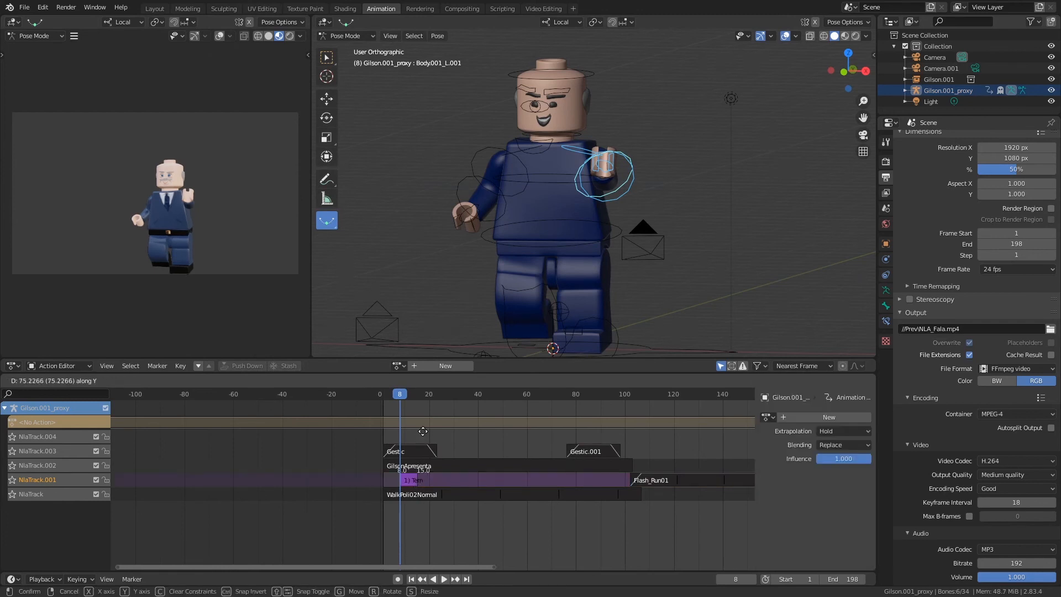
left_click(420, 483)
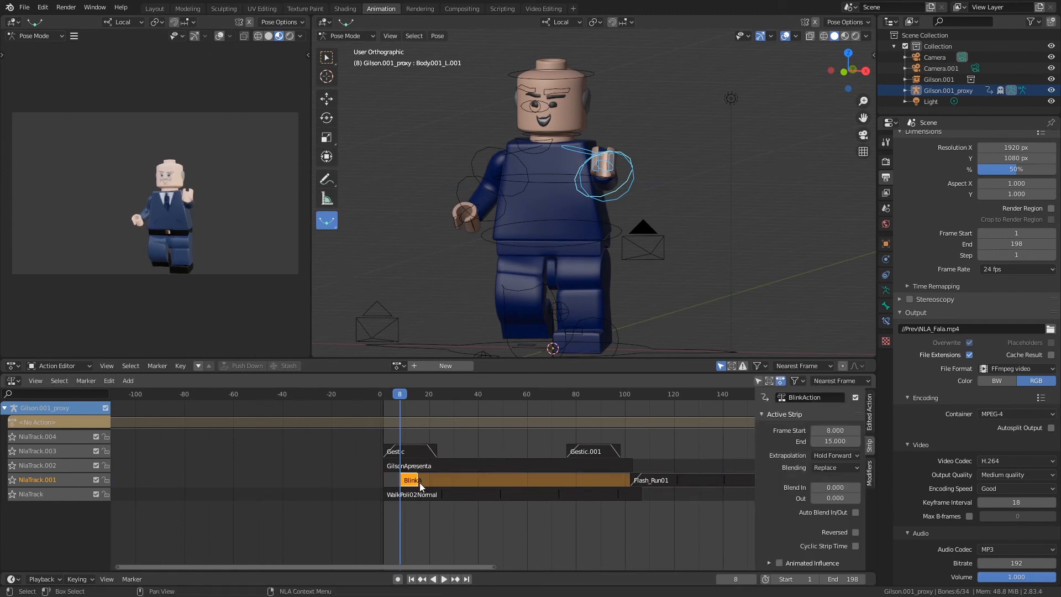
key("x")
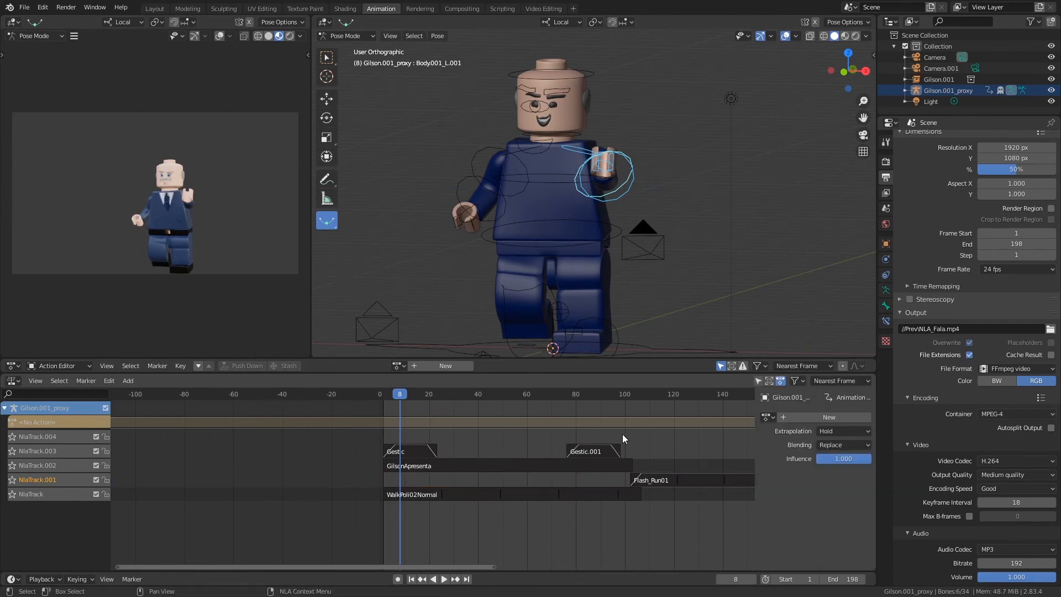
- Add a BlinkAction strip at frame 109, move it to about frame 7 on NlaTrack.004 and preview it from the start
left_click(644, 393)
key("shift+a")
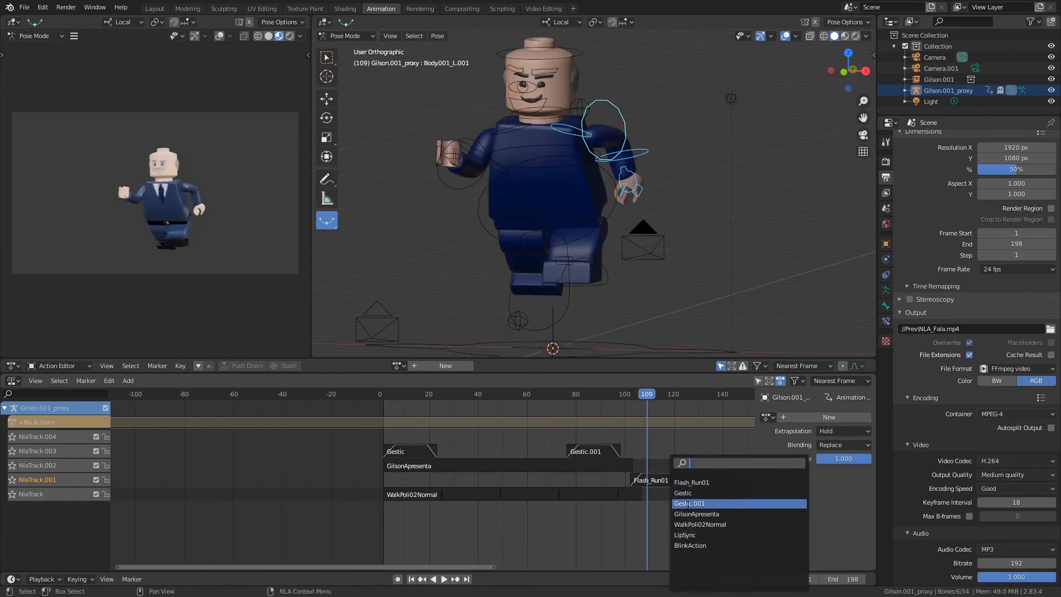
left_click(697, 545)
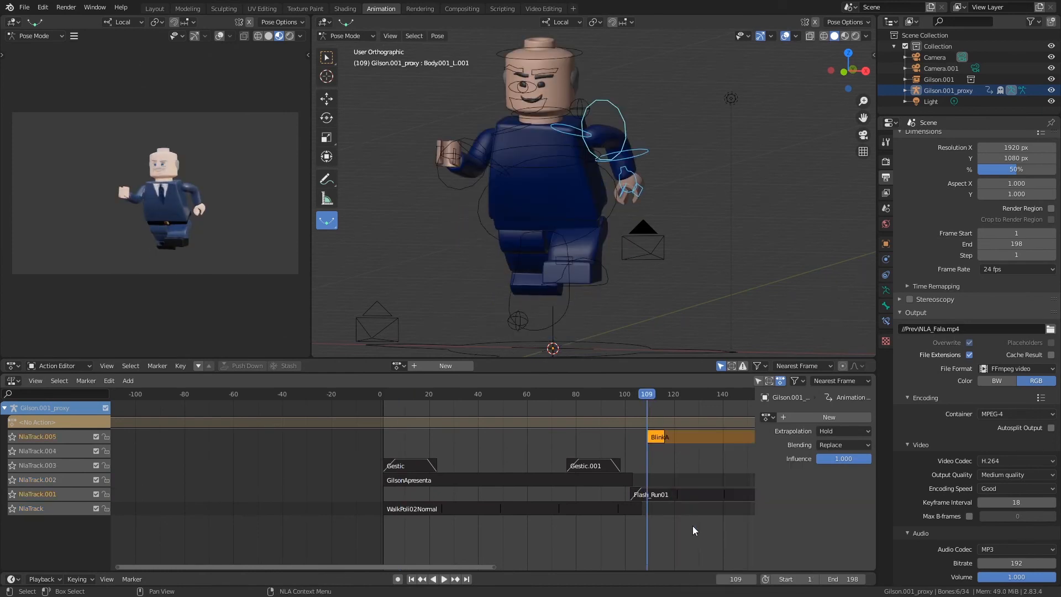
left_click_drag(659, 436, 412, 462)
key("shift+Left")
key("space")
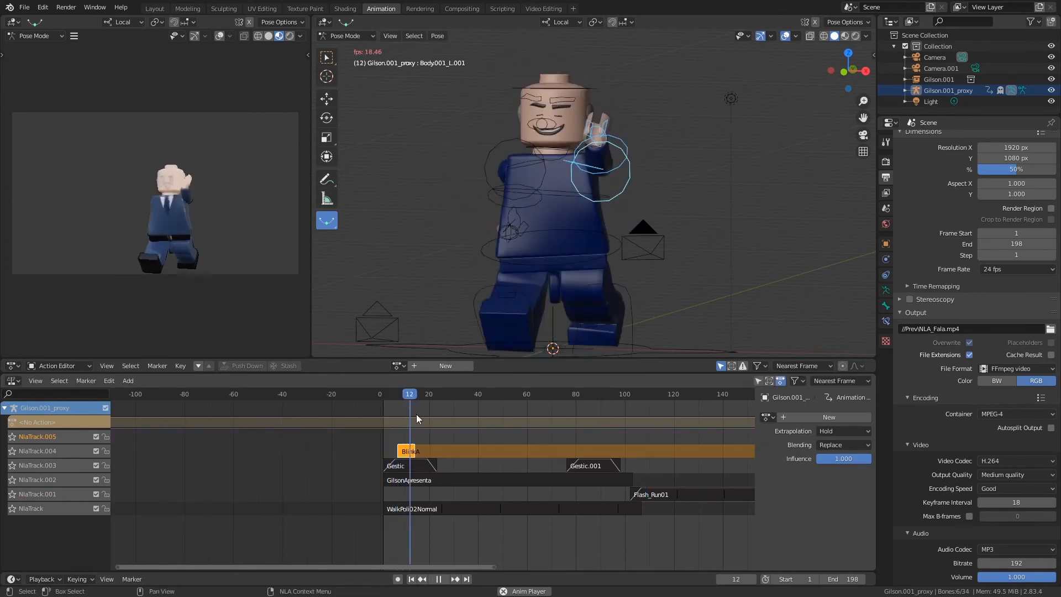
- Duplicate the BlinkAction strip to frame 44 on NlaTrack.003 and preview the animation
key("space")
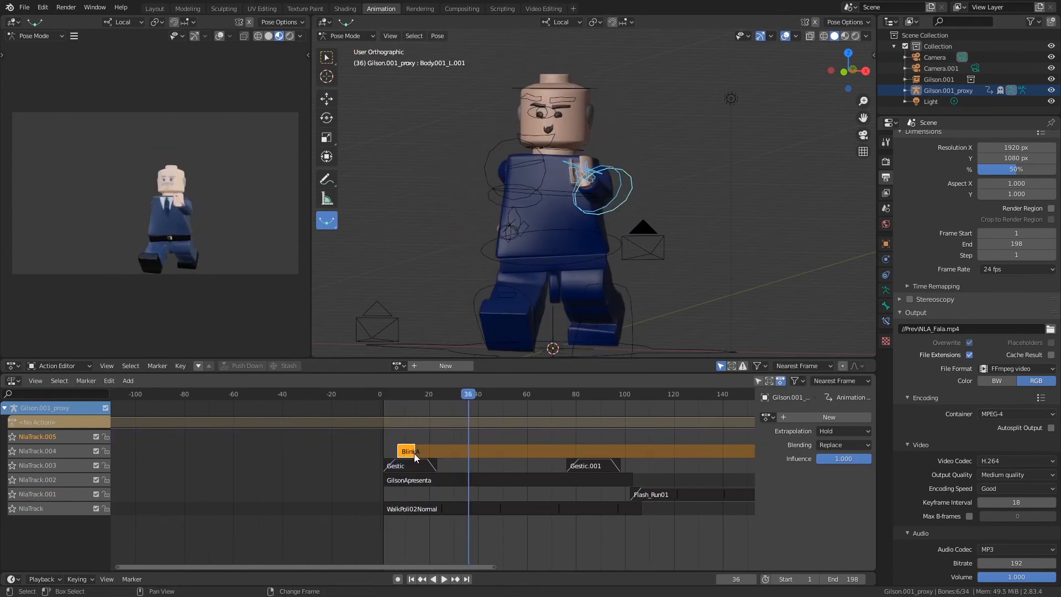
key("shift+d")
left_click(502, 475)
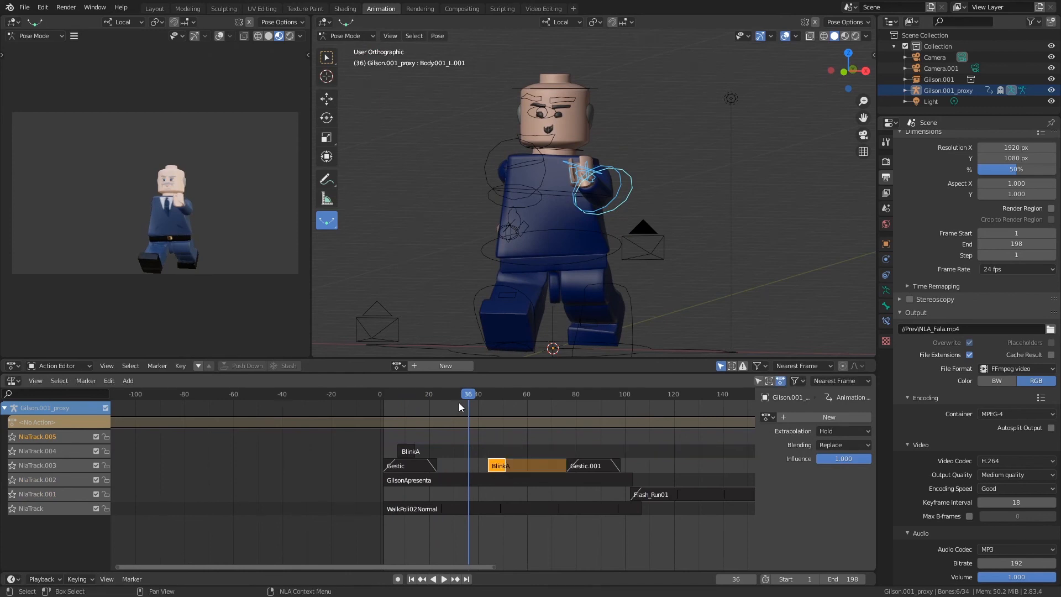
key("shift+Left")
key("space")
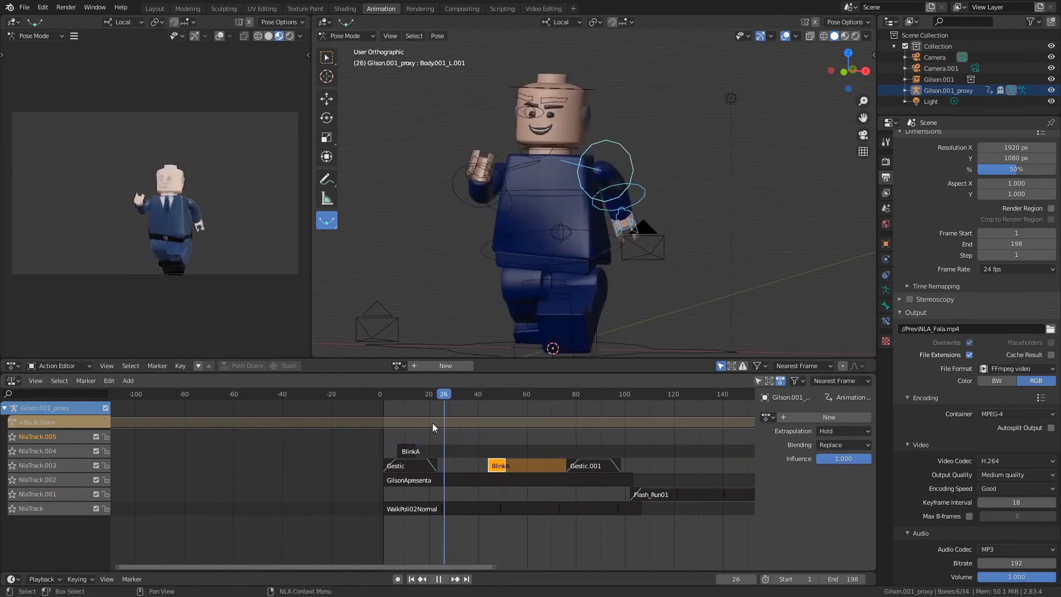
right_click_drag(431, 423, 406, 422, "shift")
key("space")
- Set the extrapolation of the BlinkAction strip starting at frame 7 to Nothing
left_click(413, 454)
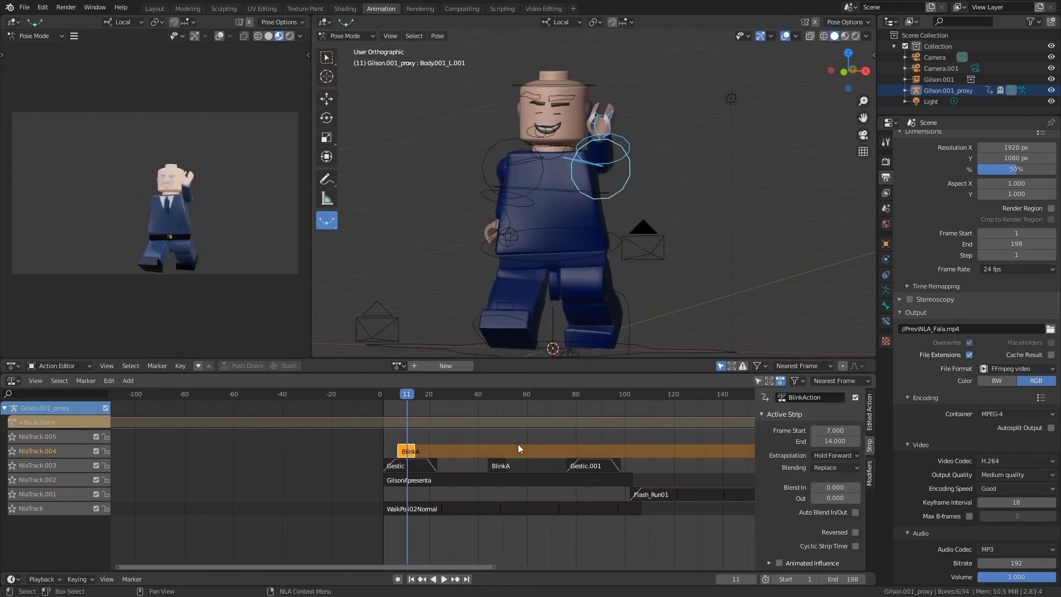
left_click(838, 468)
left_click(830, 493)
scroll(797, 440, "down", 5)
scroll(807, 520, "up", 5)
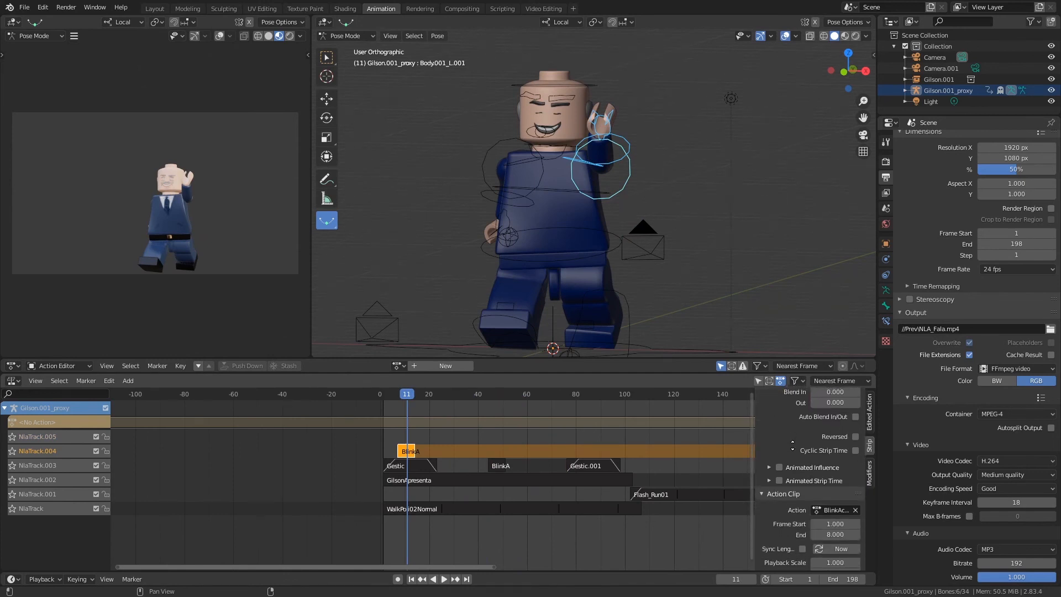
left_click(832, 455)
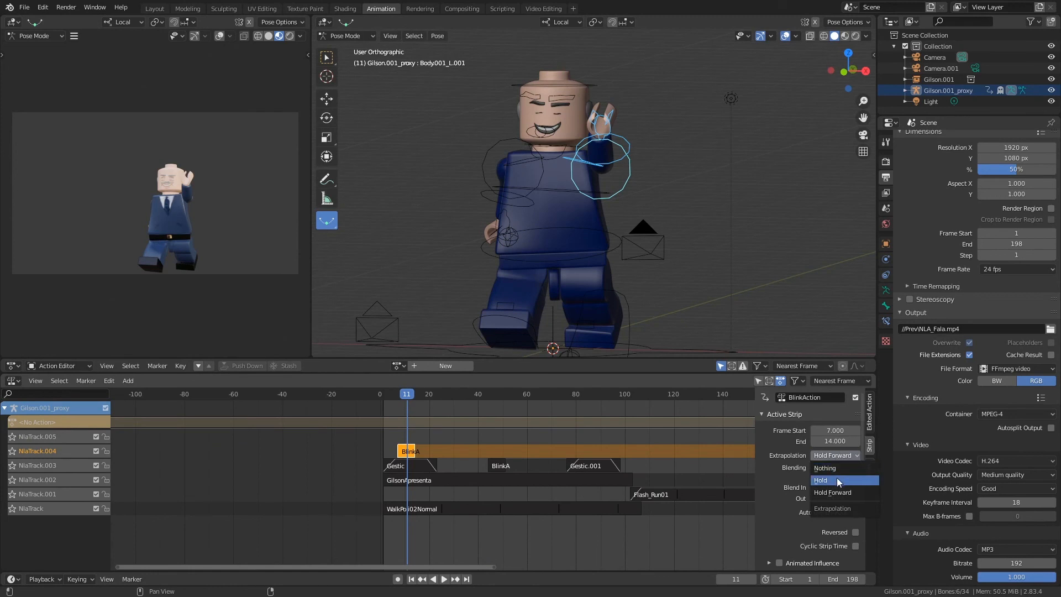
left_click(837, 468)
- Delete the blink strip at frame 44 and duplicate the first BlinkAction strip to frame 36 on NlaTrack.004
left_click(502, 465)
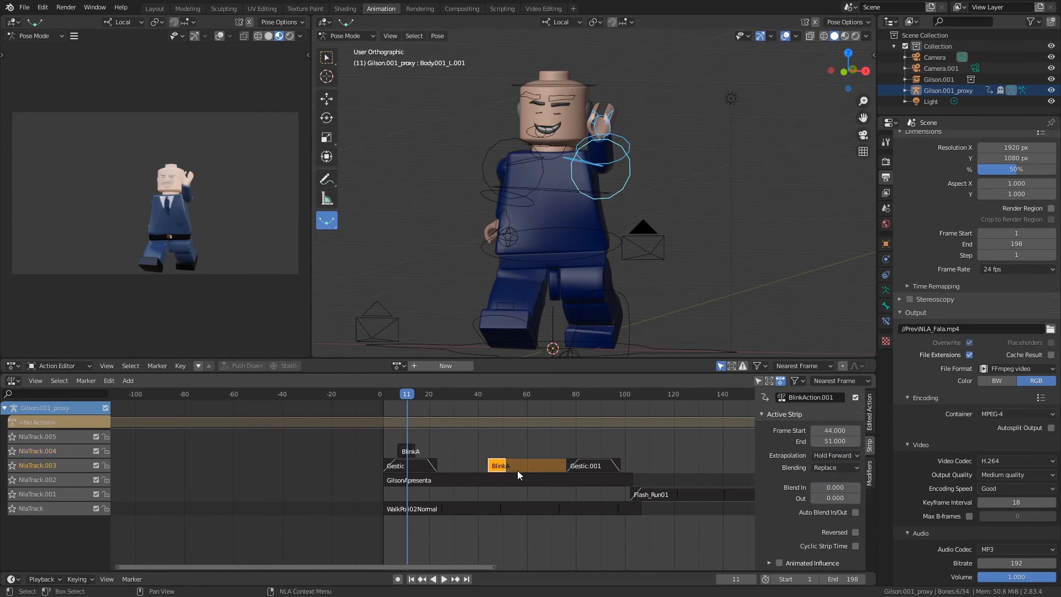
key("x")
left_click(408, 451)
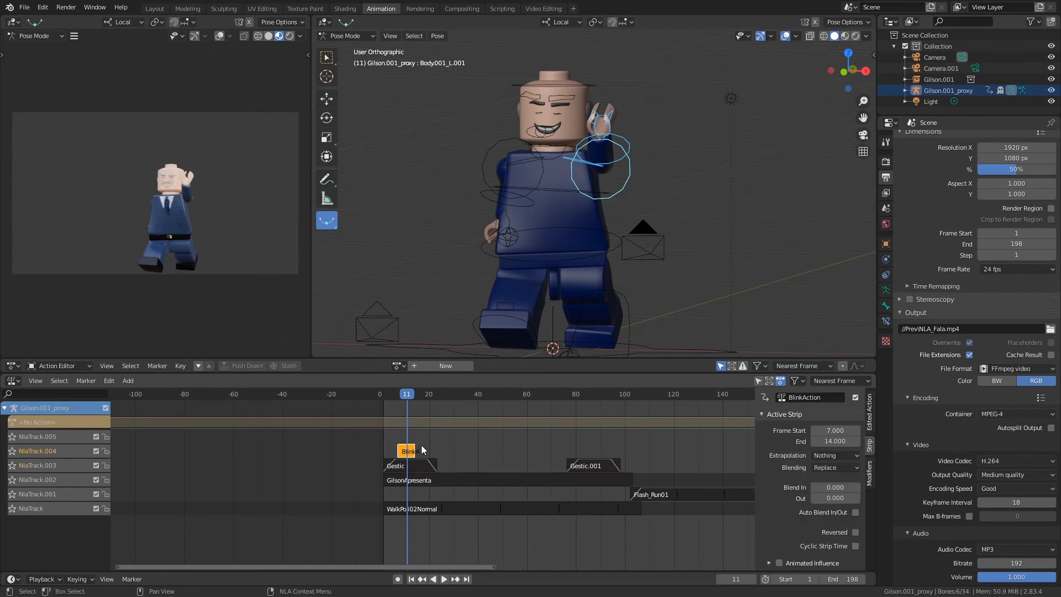
key("shift+d")
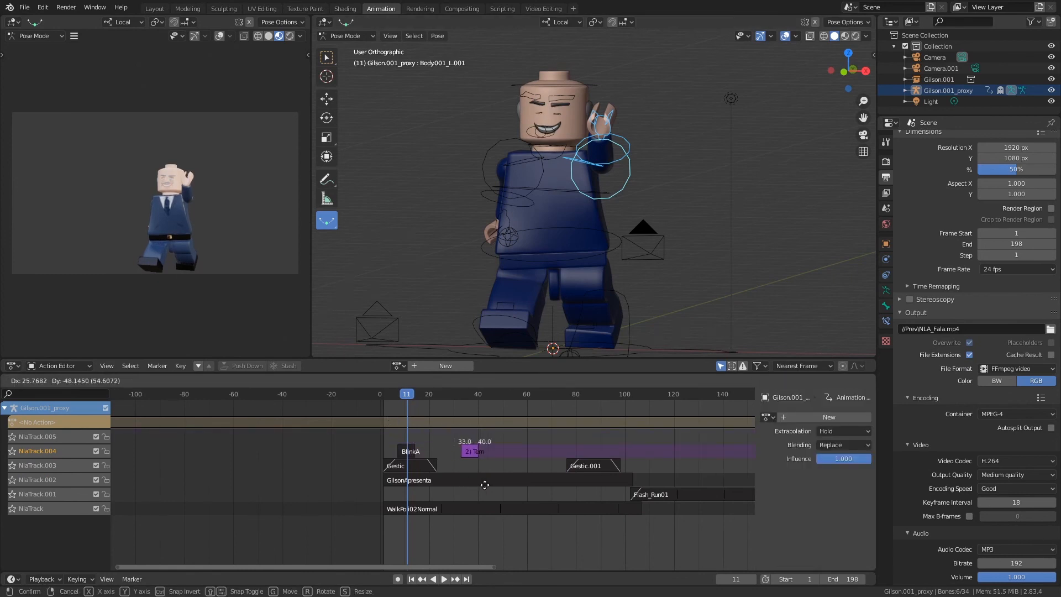
left_click(497, 473)
- Preview the blinks up to about frame 68 and duplicate the blink strip to frame 67 on NlaTrack.004
key("space")
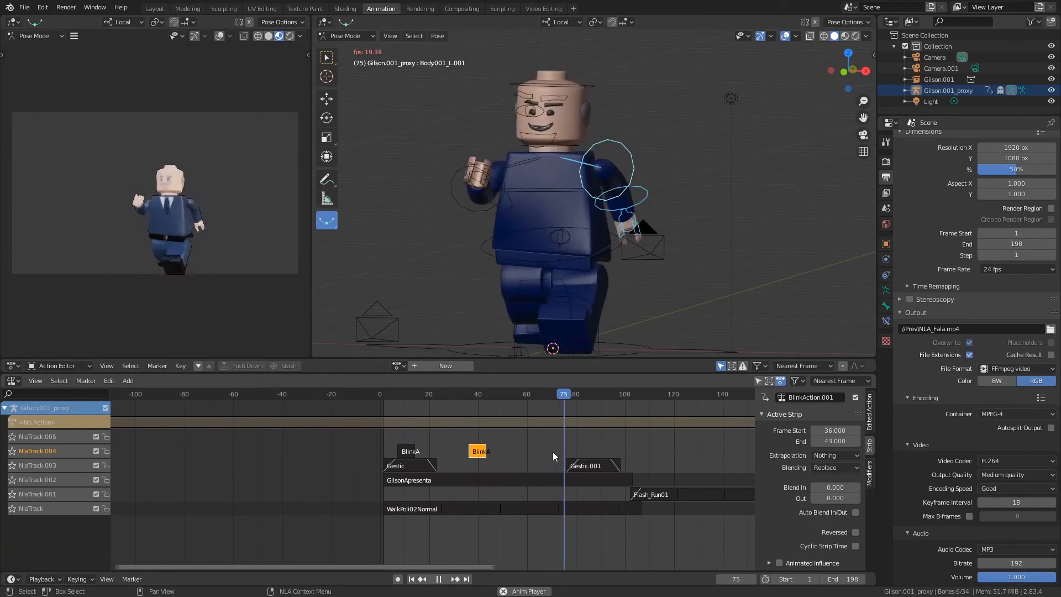
key("space")
left_click(545, 393)
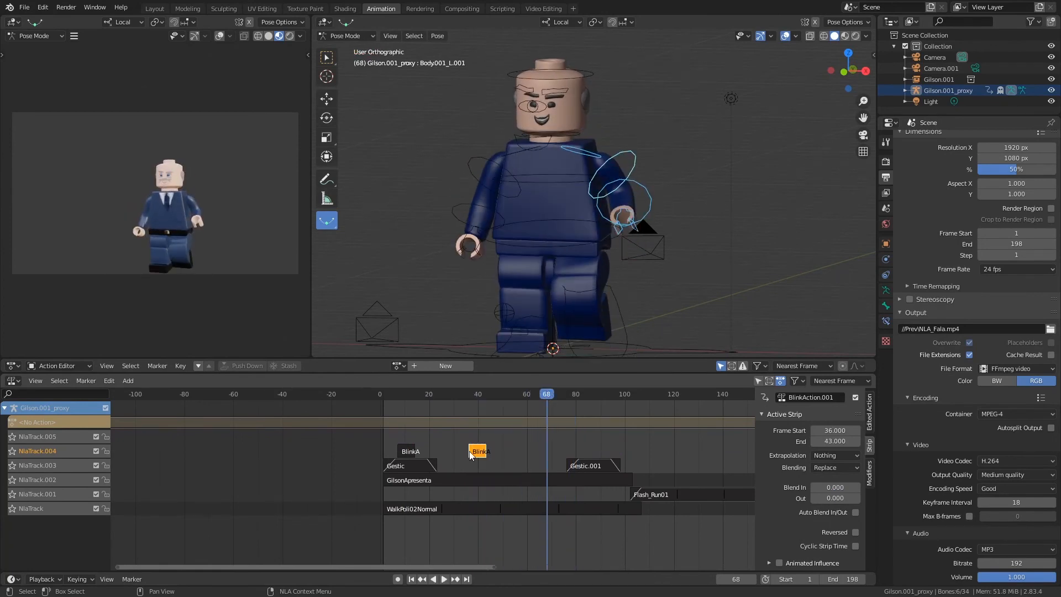
key("shift+d")
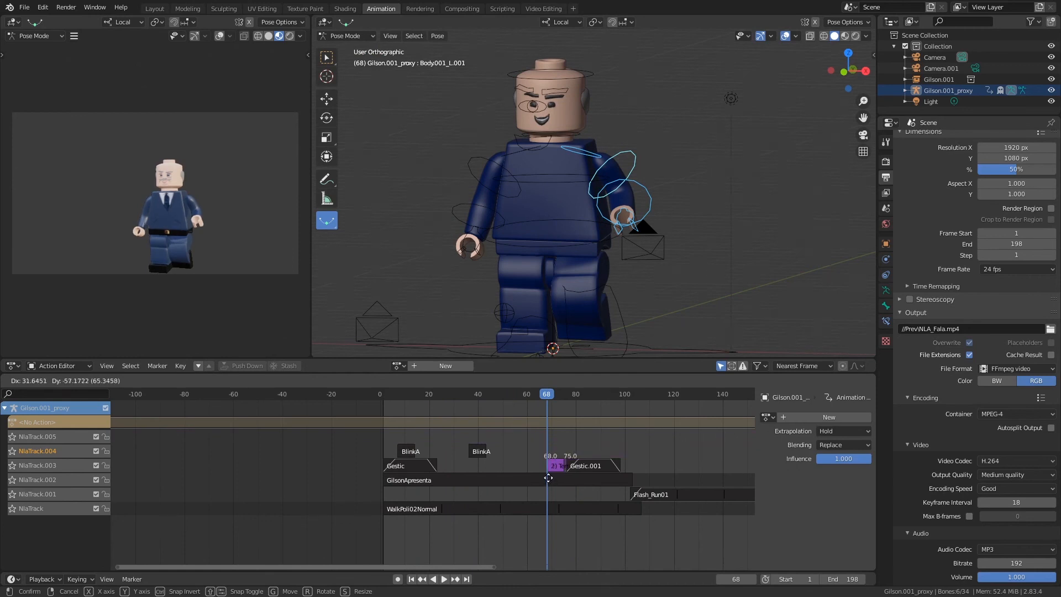
left_click(548, 458)
- Preview up to frame 95 and duplicate the blink strip to start at that frame on NlaTrack.004
key("space")
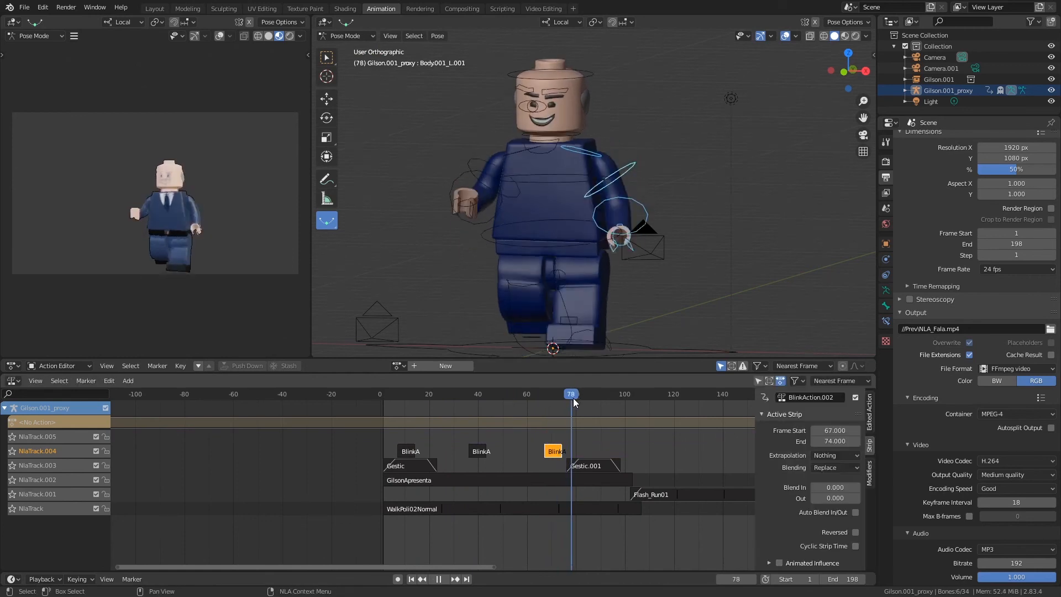
left_click_drag(607, 397, 613, 398)
key("space")
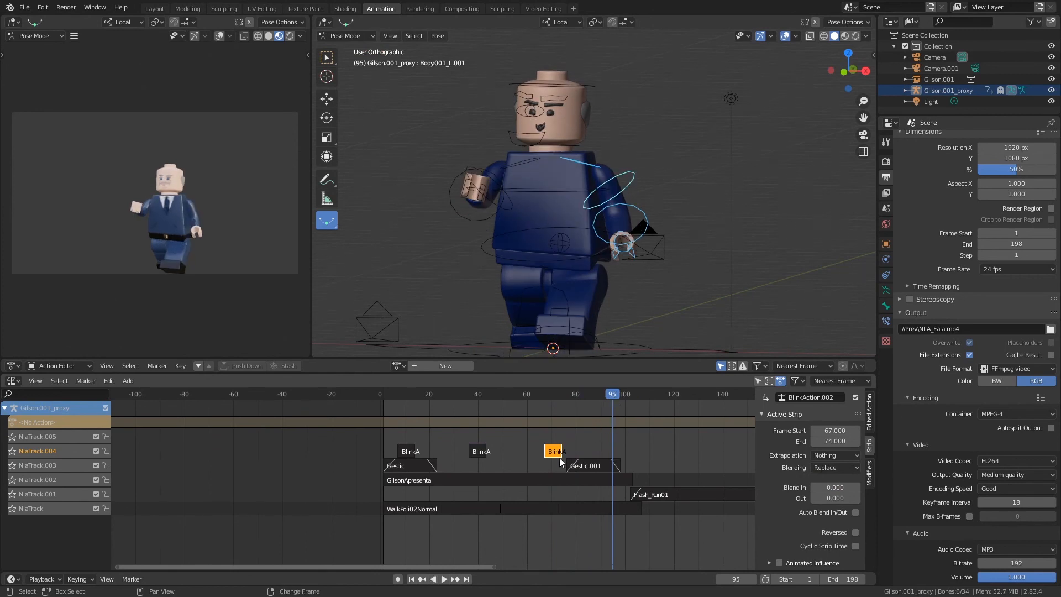
key("shift+d")
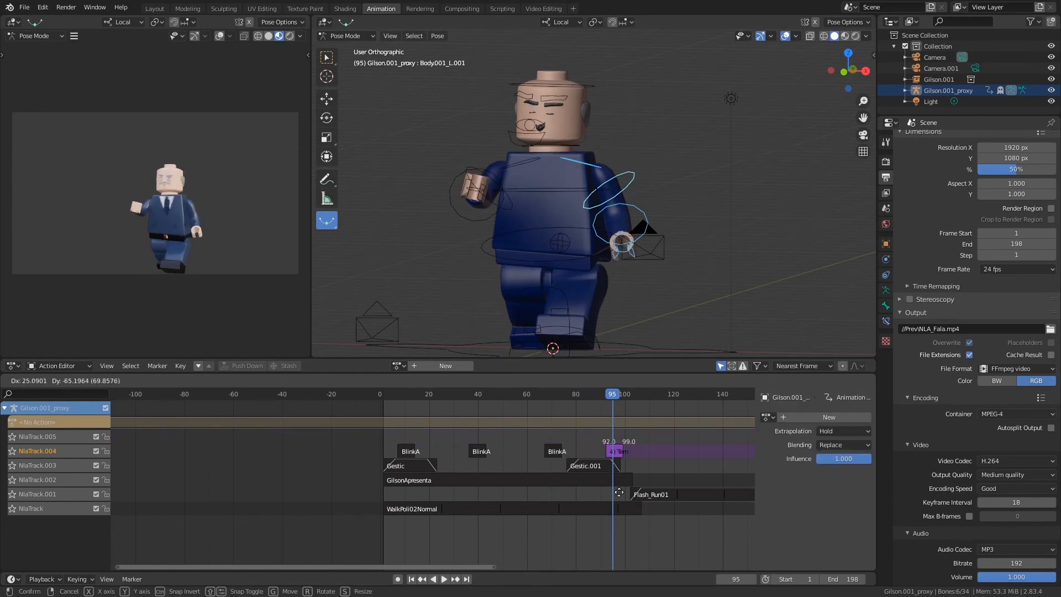
left_click(625, 494)
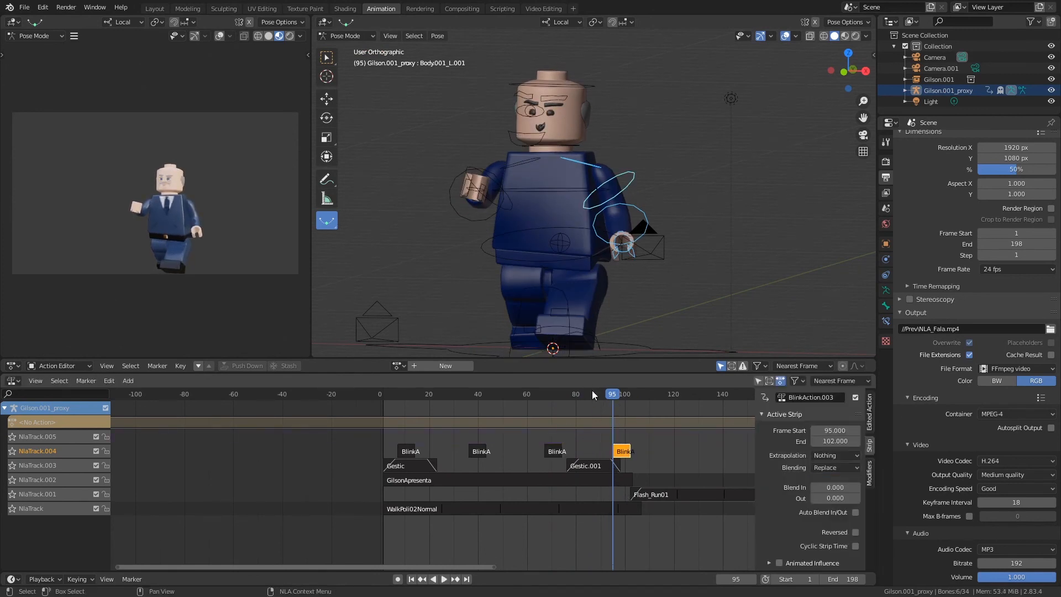
- Duplicate the blink strip to about frame 127 on NlaTrack.002 and scrub around frames 130 to 137
key("space")
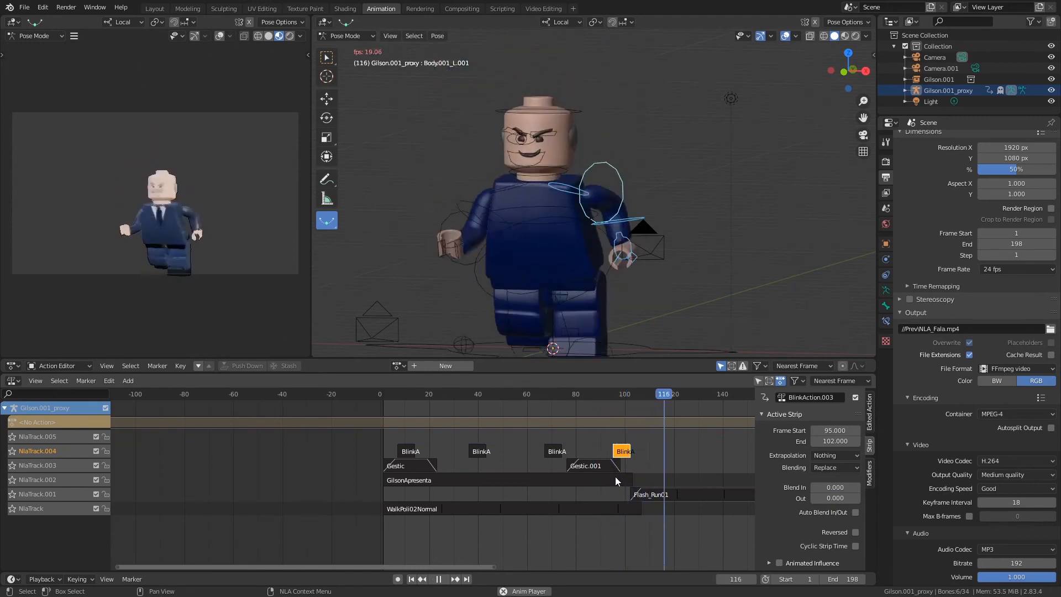
key("space")
key("shift+d")
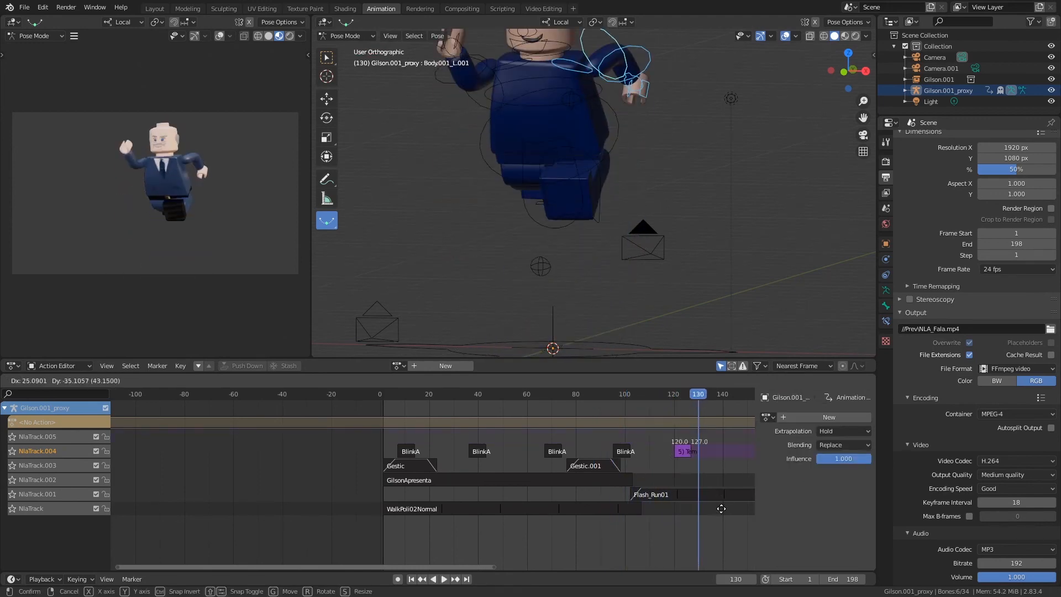
left_click(730, 496)
middle_click_drag(672, 485, 504, 487)
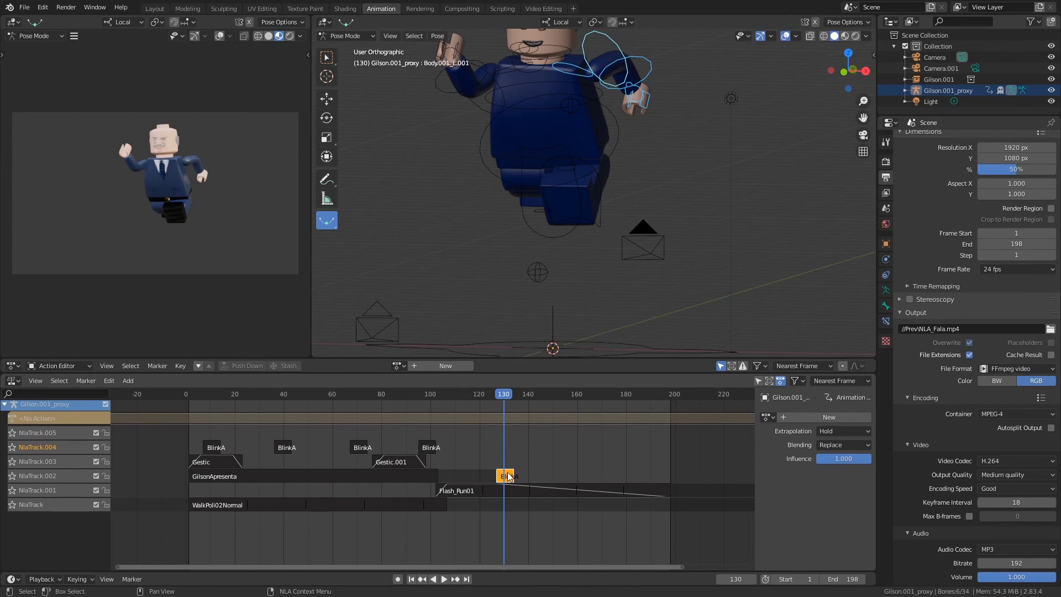
left_click_drag(507, 392, 522, 423)
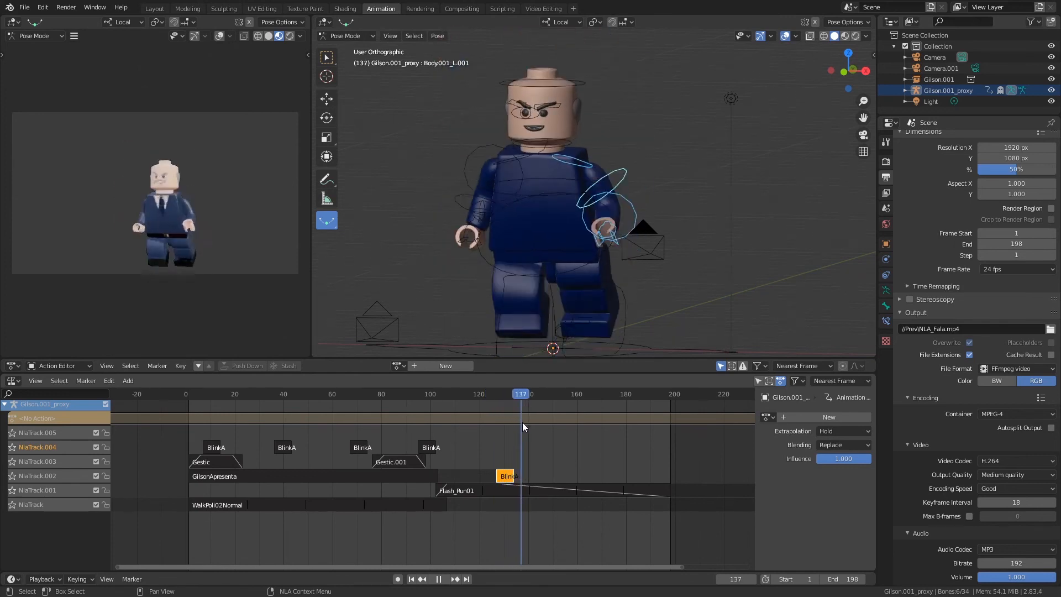
- Turn off Auto Blend In/Out on the Flash_Run01 strip and set Blend In to 5 and Blend Out to 0
left_click(530, 489)
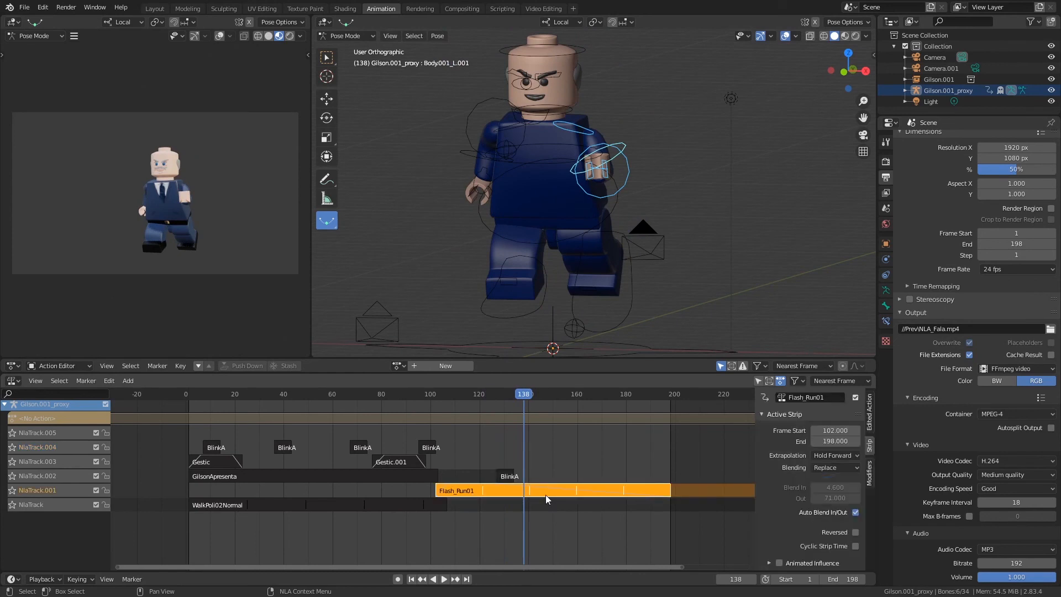
left_click(856, 513)
left_click(841, 486)
type("0.0")
key("Return")
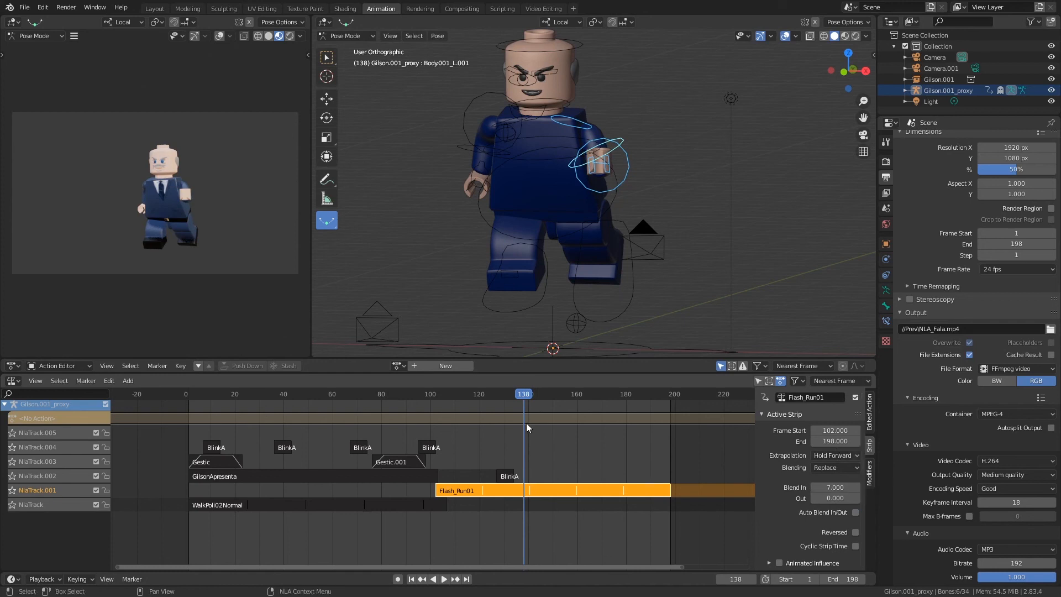
left_click(835, 487)
key("Return")
- Preview the walk-to-run transition from frame 96 and scrub through the blink near frame 133
left_click(419, 397)
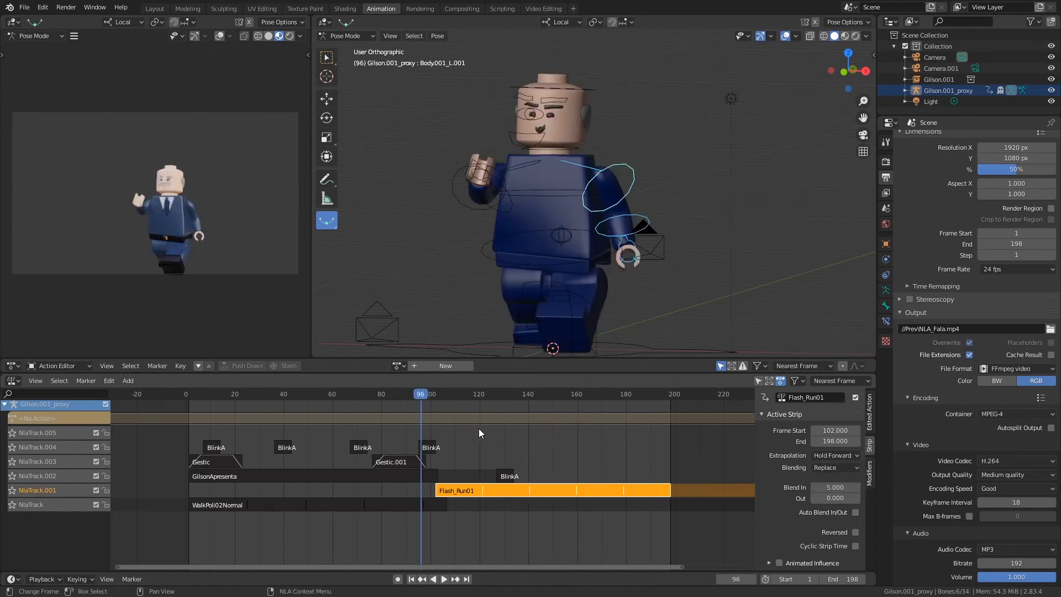
key("space")
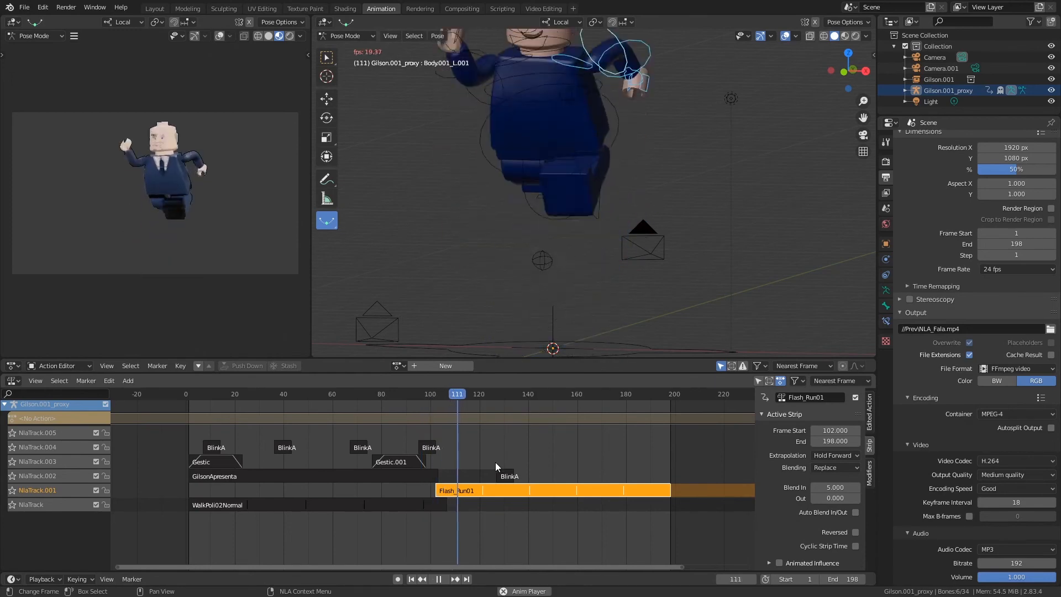
key("space")
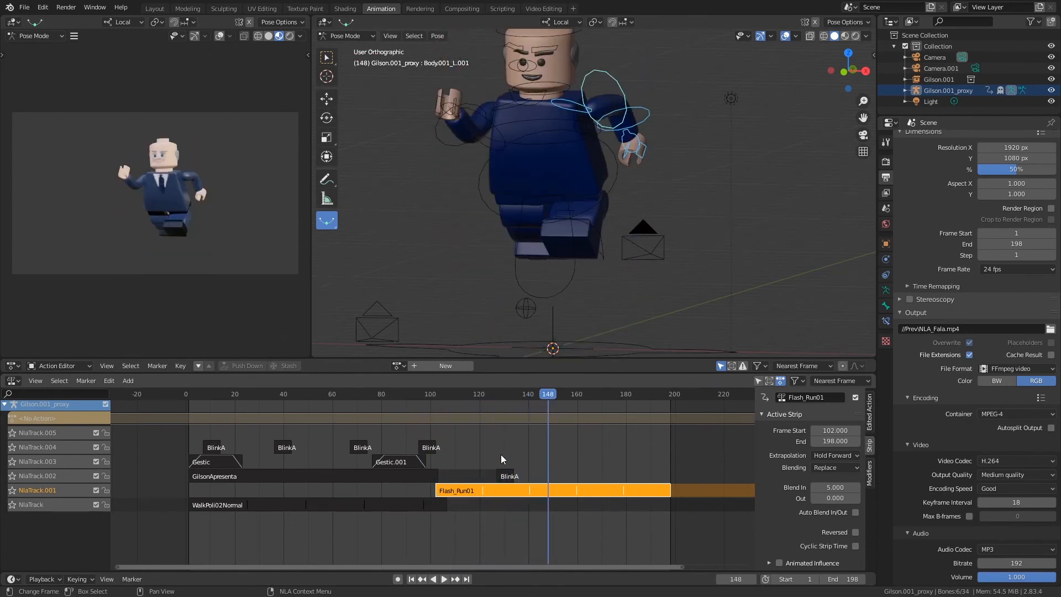
left_click_drag(486, 394, 511, 409)
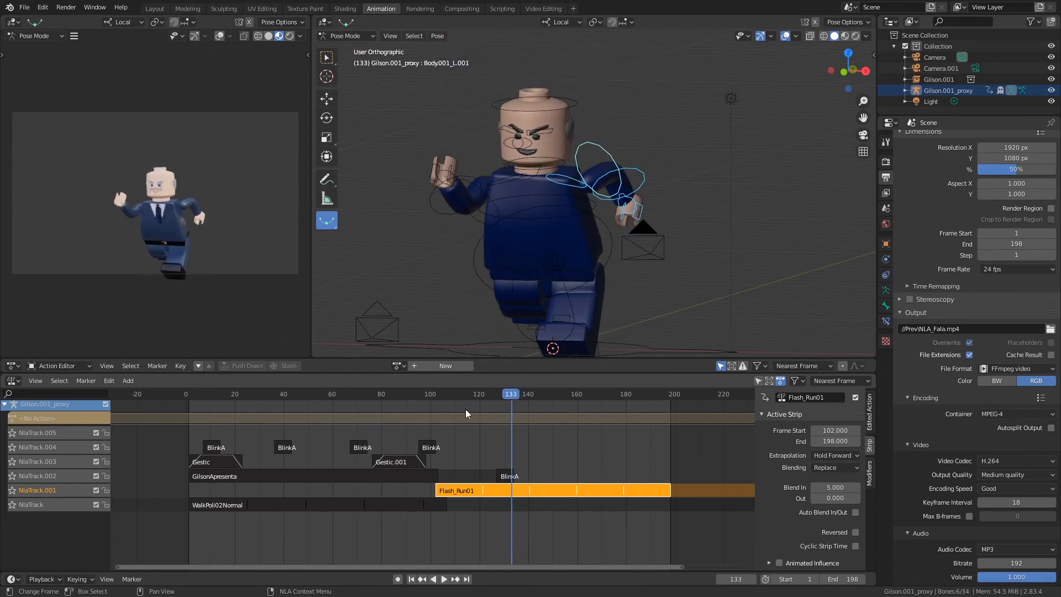
- Stretch the first BlinkAction strip from frame 7 so it ends at frame 17
left_click(220, 447)
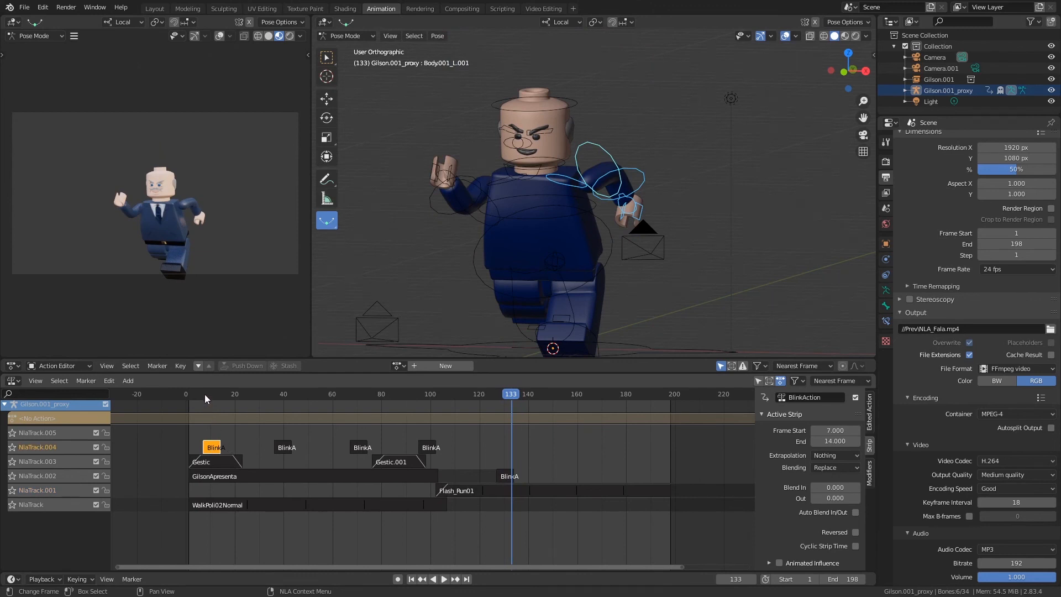
left_click(204, 394)
key("e")
left_click(233, 438)
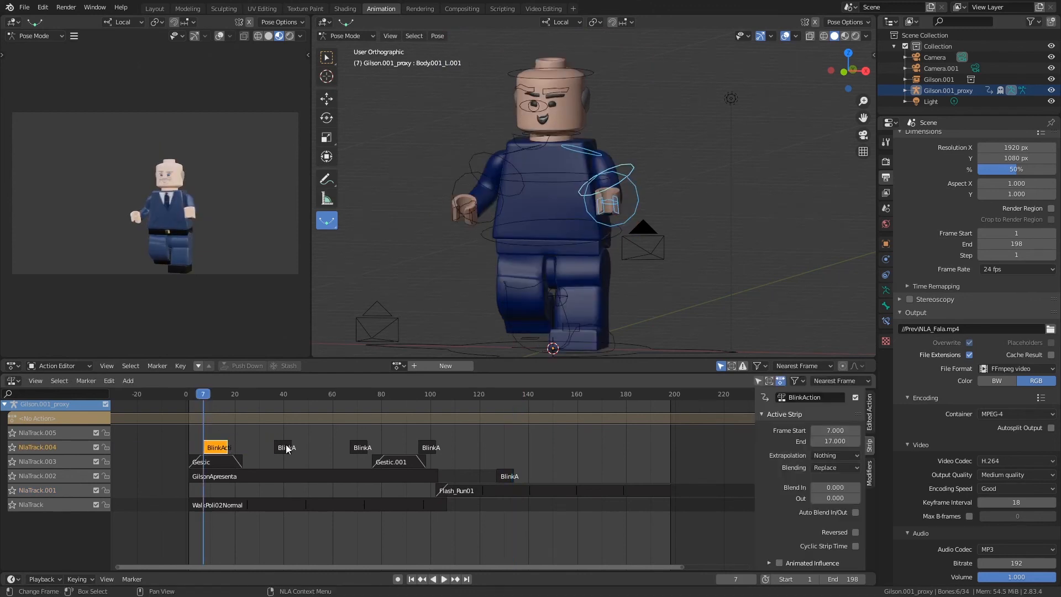
- Scale the blink strip at frame 36 to end at about frame 45 and the one at frame 67 to end at frame 76
left_click(287, 448)
left_click(275, 393)
key("s")
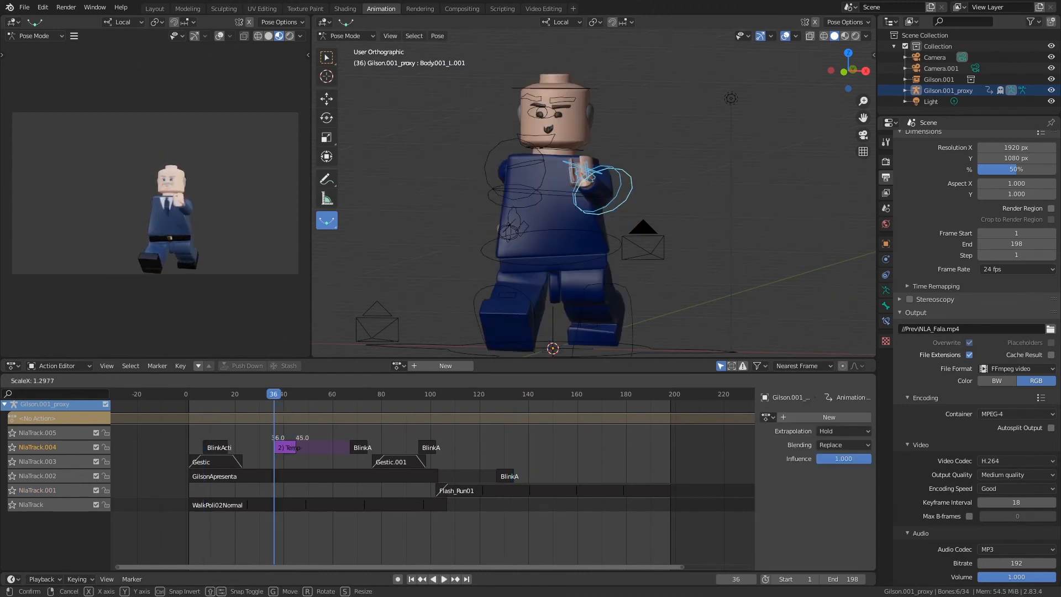
left_click(322, 456)
left_click(352, 448)
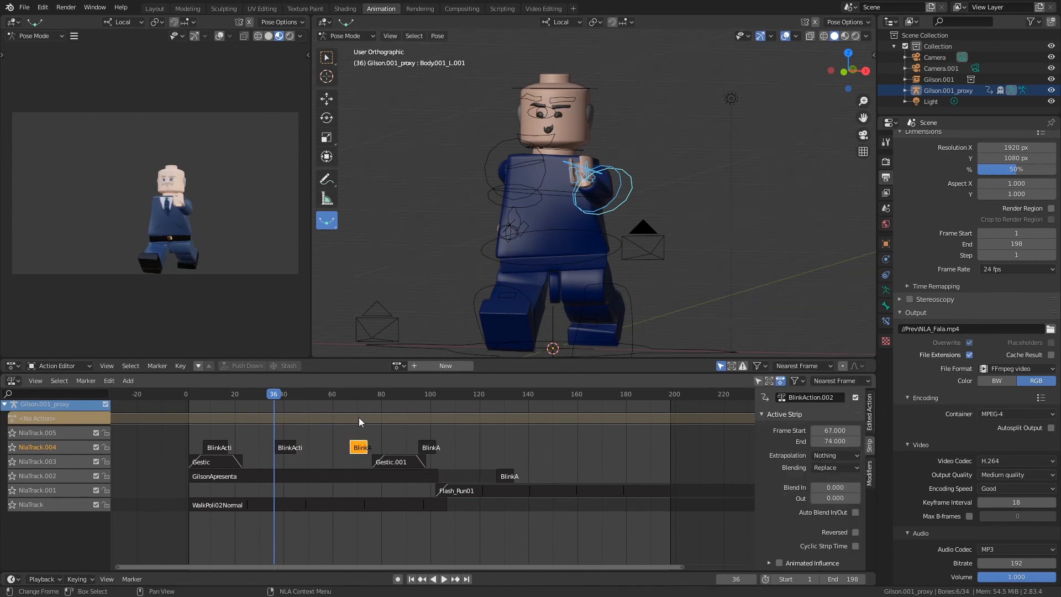
left_click(350, 394)
key("s")
key("Return")
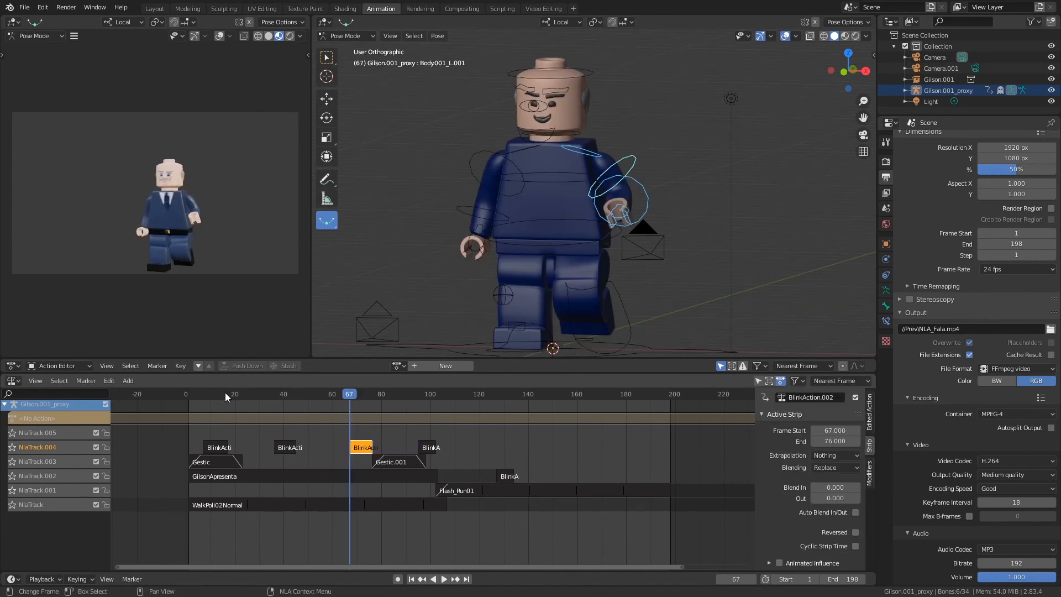
- Play back the animation from near the start to check the lengthened blinks
left_click(207, 398)
key("space")
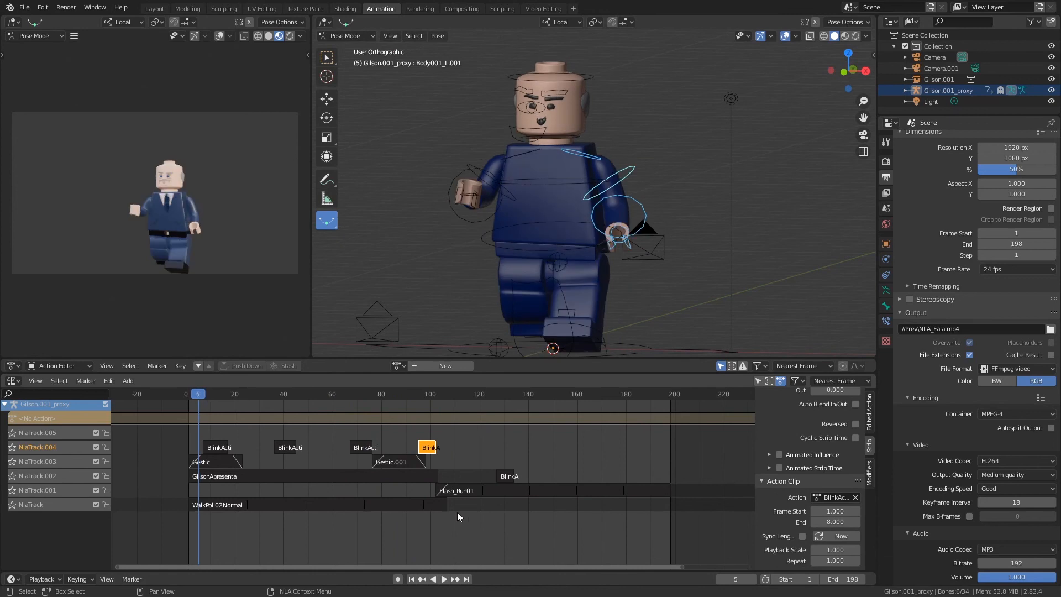
key("space")
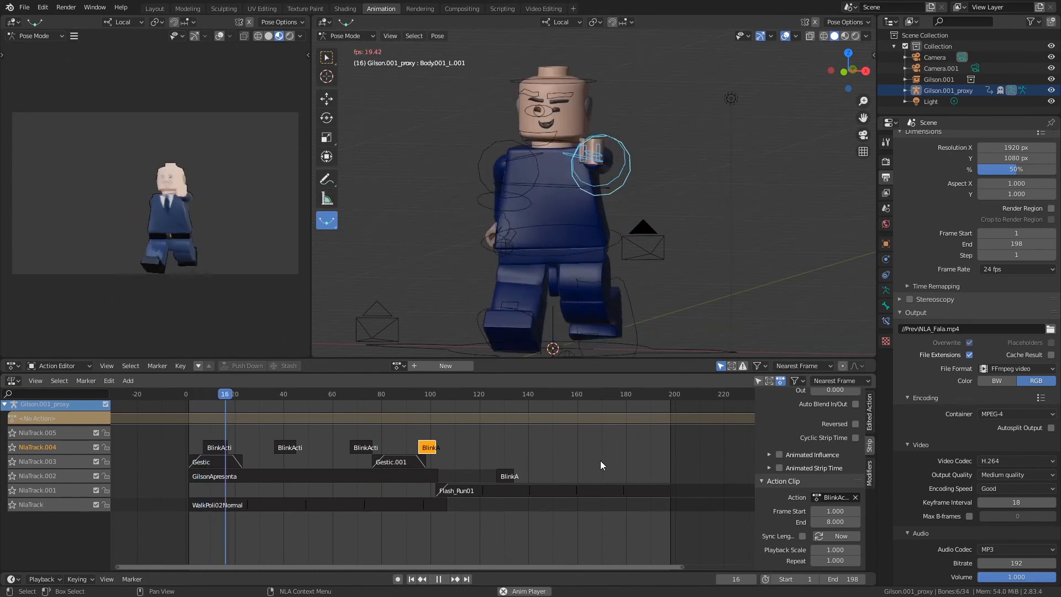
key("space")
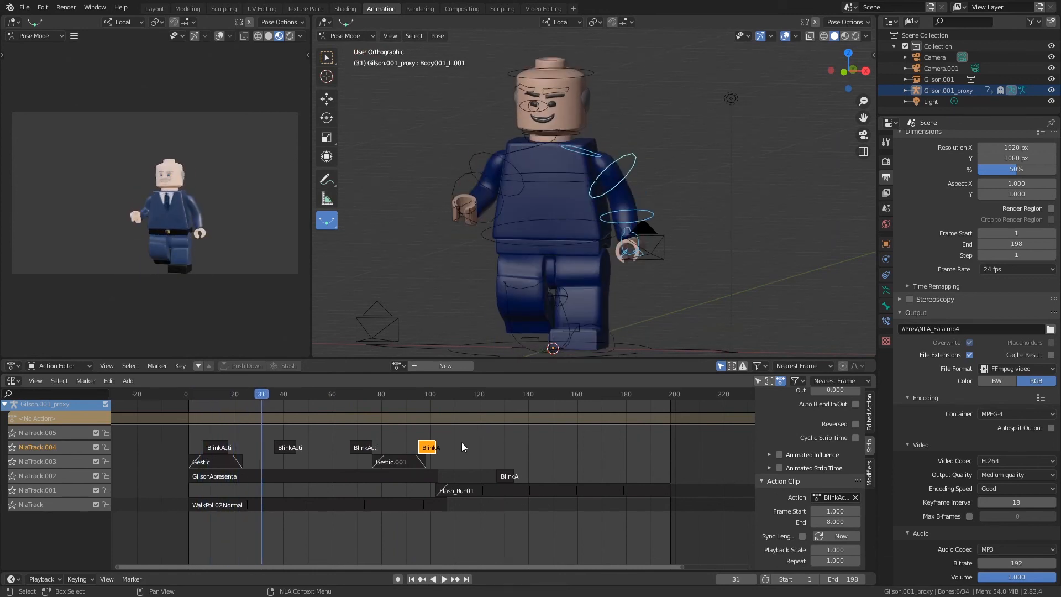
key("space")
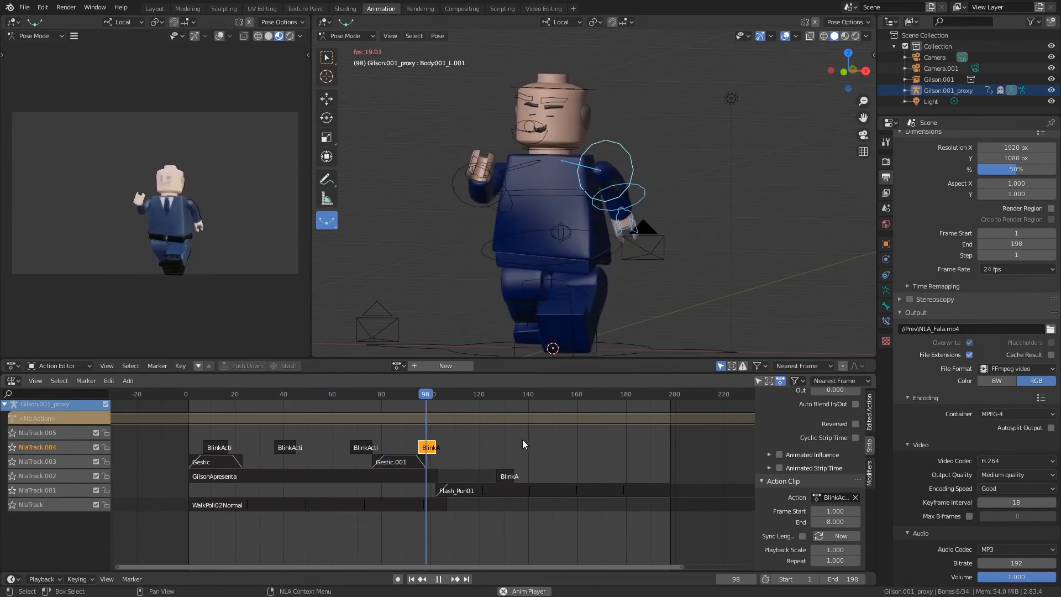
- Stop the playback and run a viewport render animation of the camera view, saving the file before and after the render
key("space")
key("ctrl+s")
left_click(74, 36)
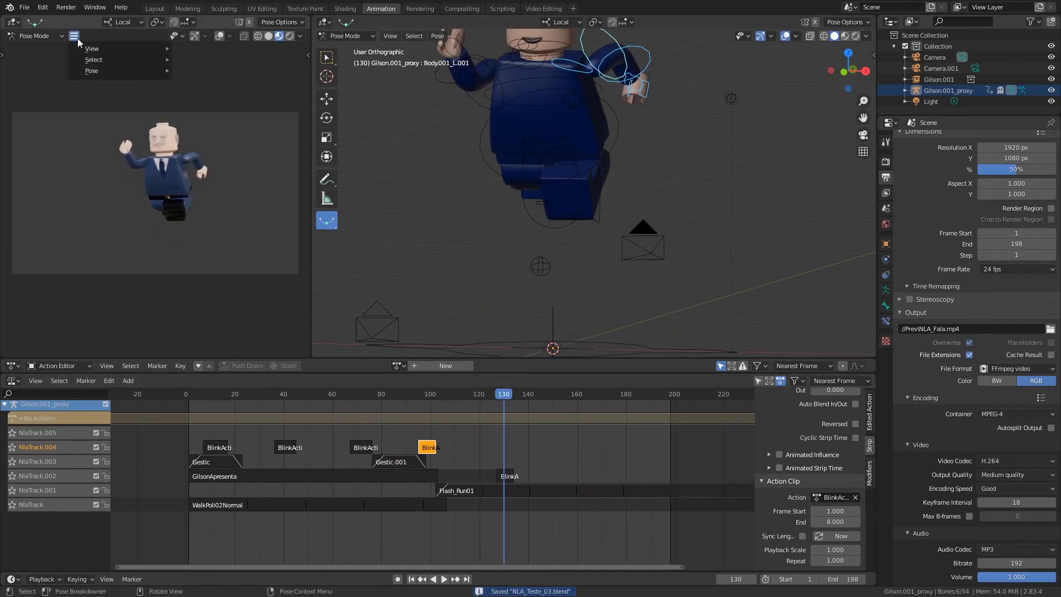
mouse_move(100, 48)
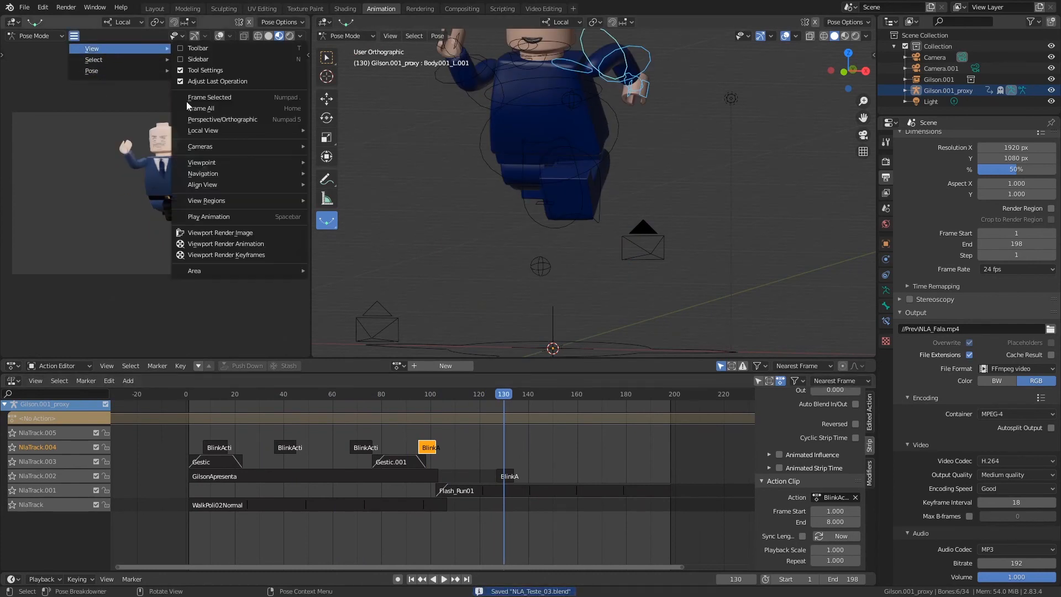
left_click(270, 244)
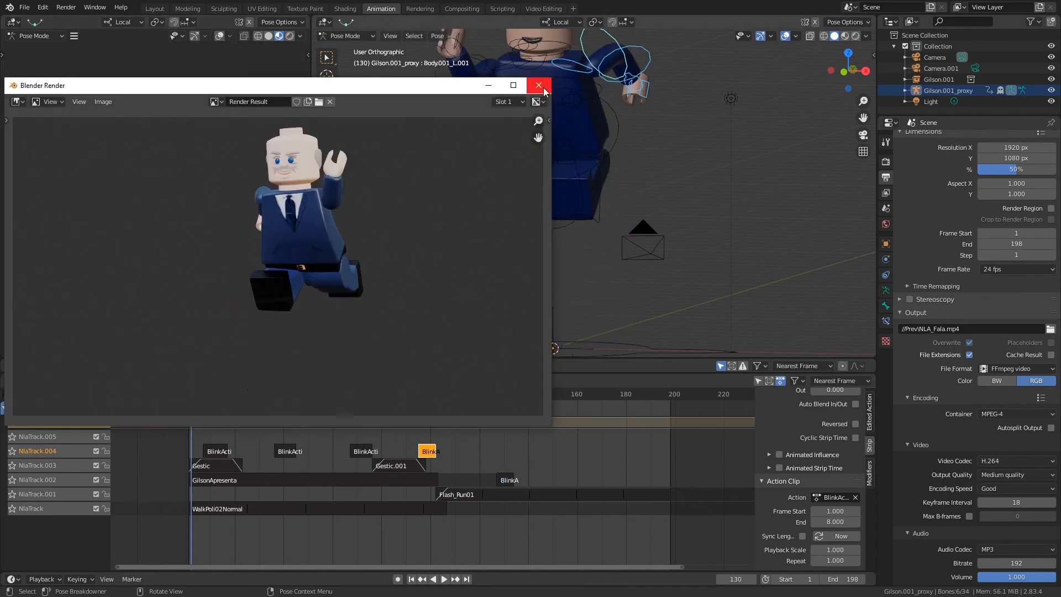
left_click(542, 86)
key("ctrl+s")
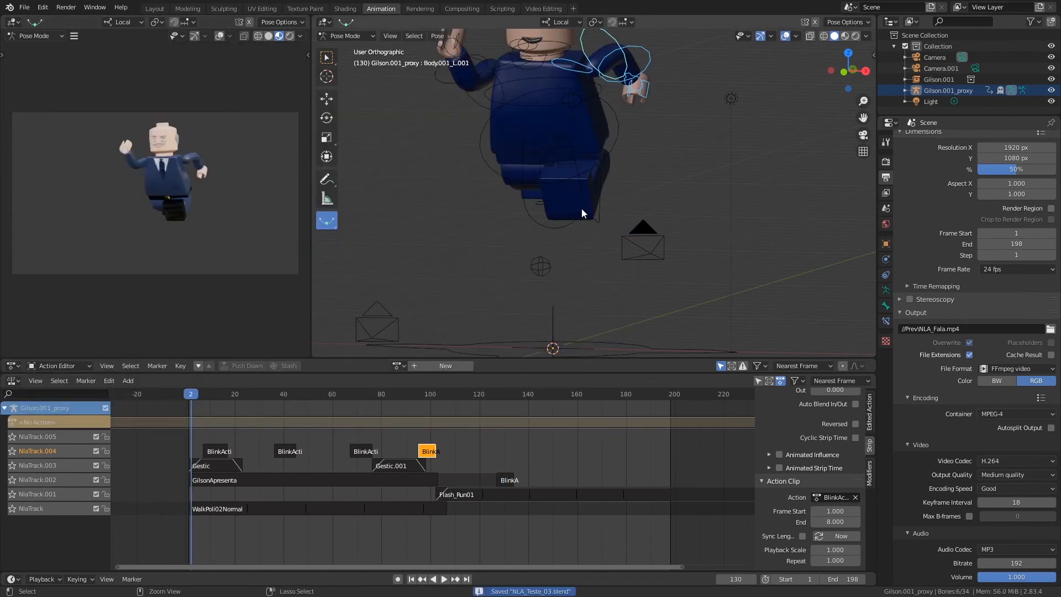
- Watch the rendered NLA_Fala.mp4 preview in a maximized player window and close the player
key("ctrl+F11")
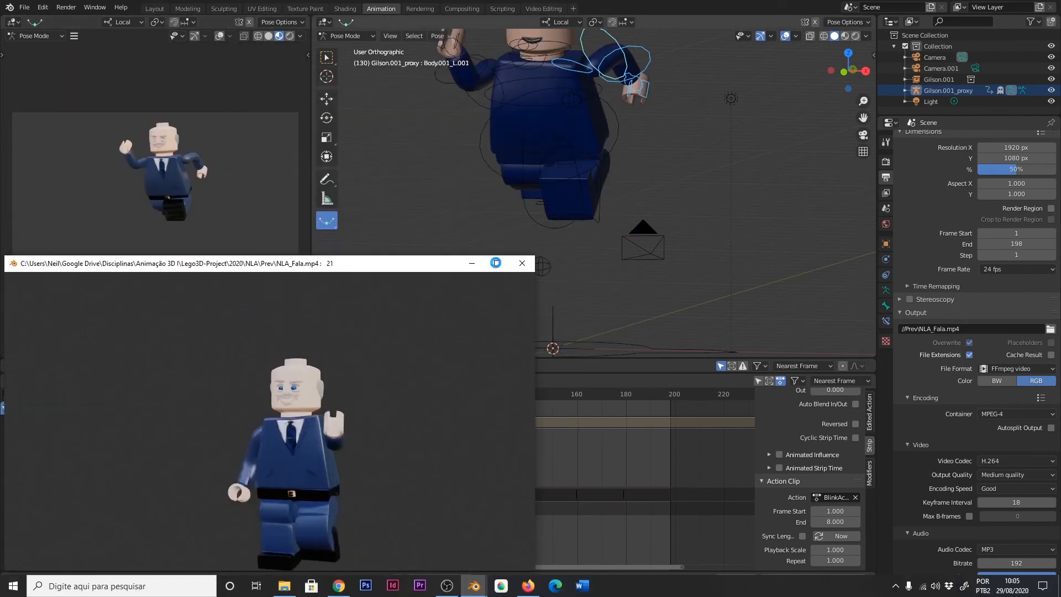
left_click(495, 260)
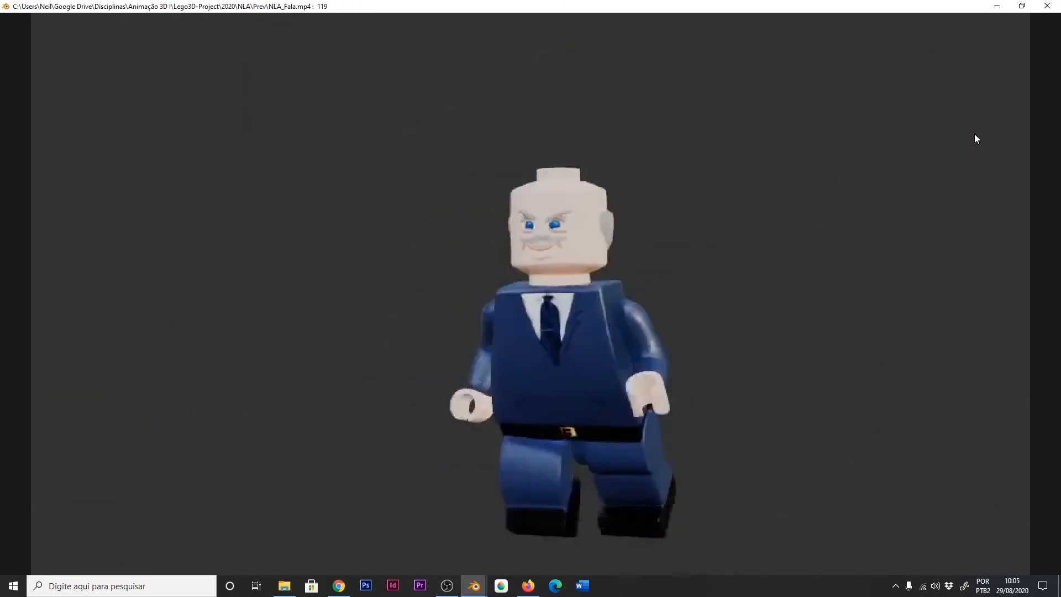
left_click(1047, 6)
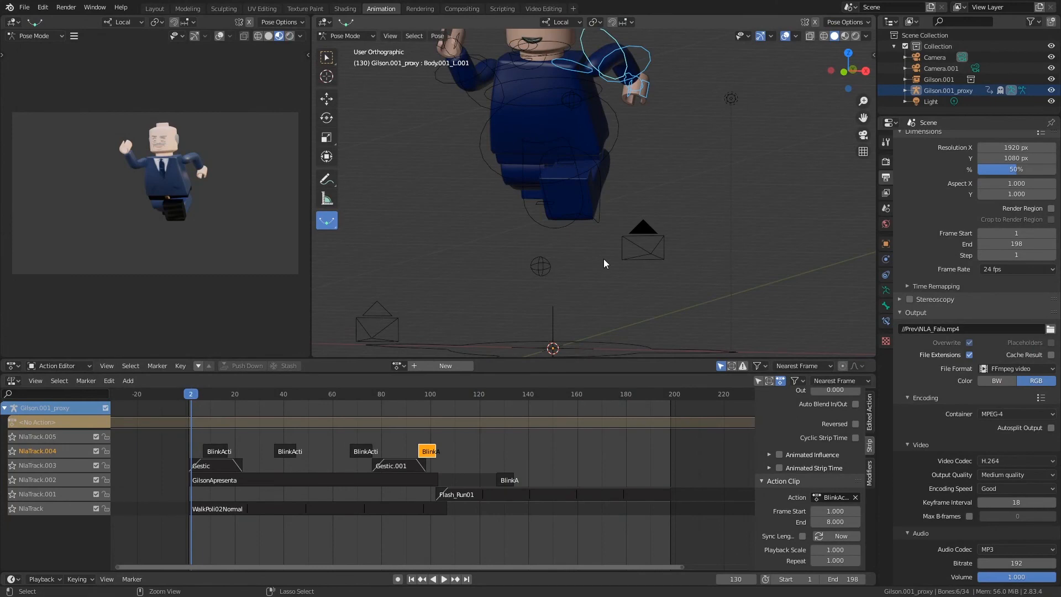